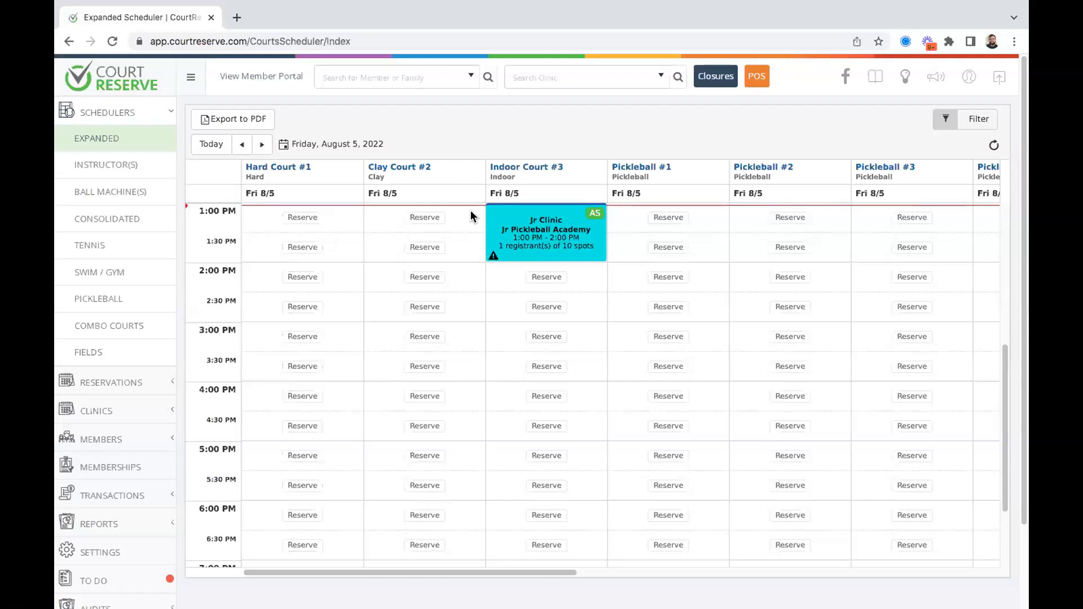
# Open the Sales Summary report under Transactions and review its default Paid, July 2022 filters.
pyautogui.scroll(-2, 189, 327)
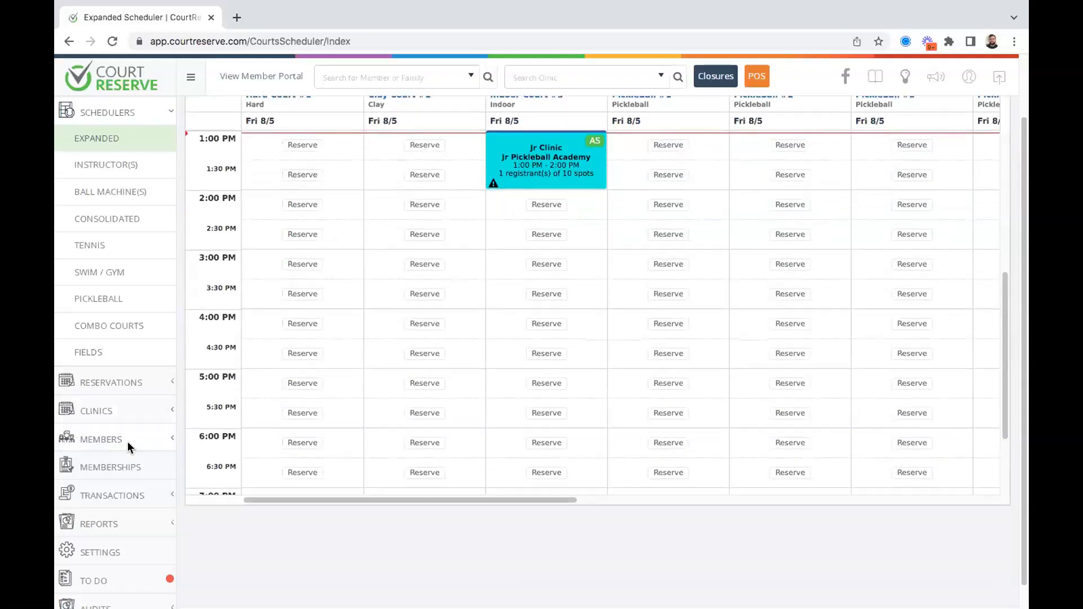
pyautogui.click(104, 494)
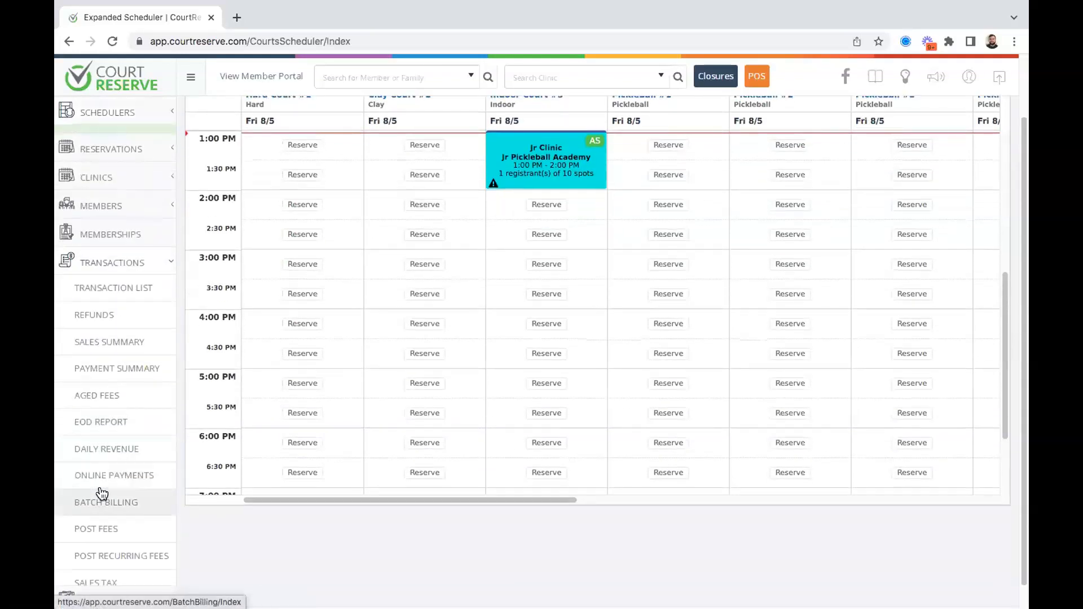
pyautogui.click(133, 341)
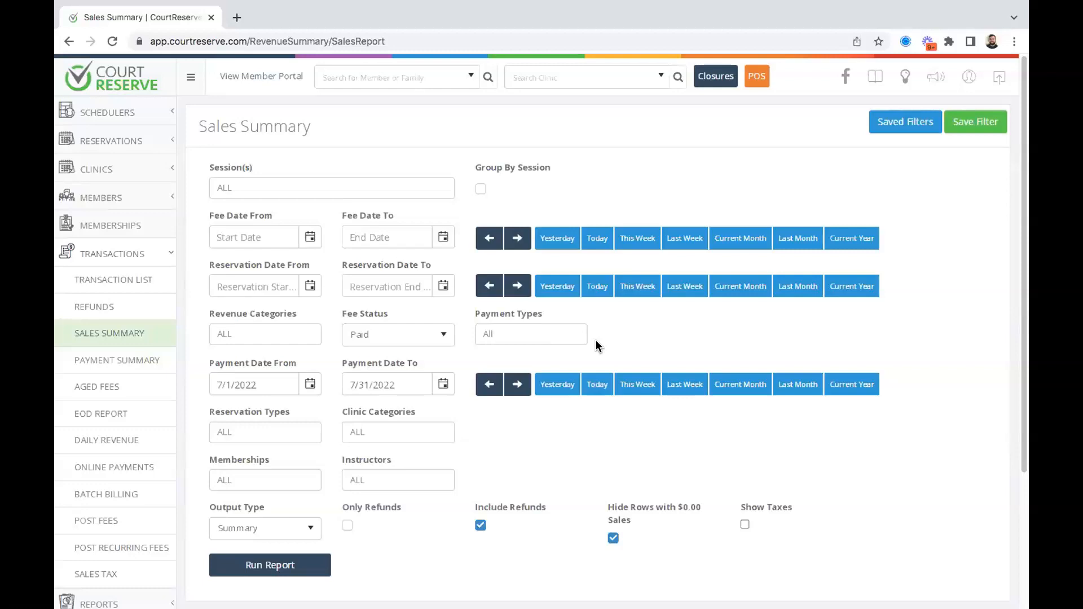
pyautogui.scroll(-1, 531, 445)
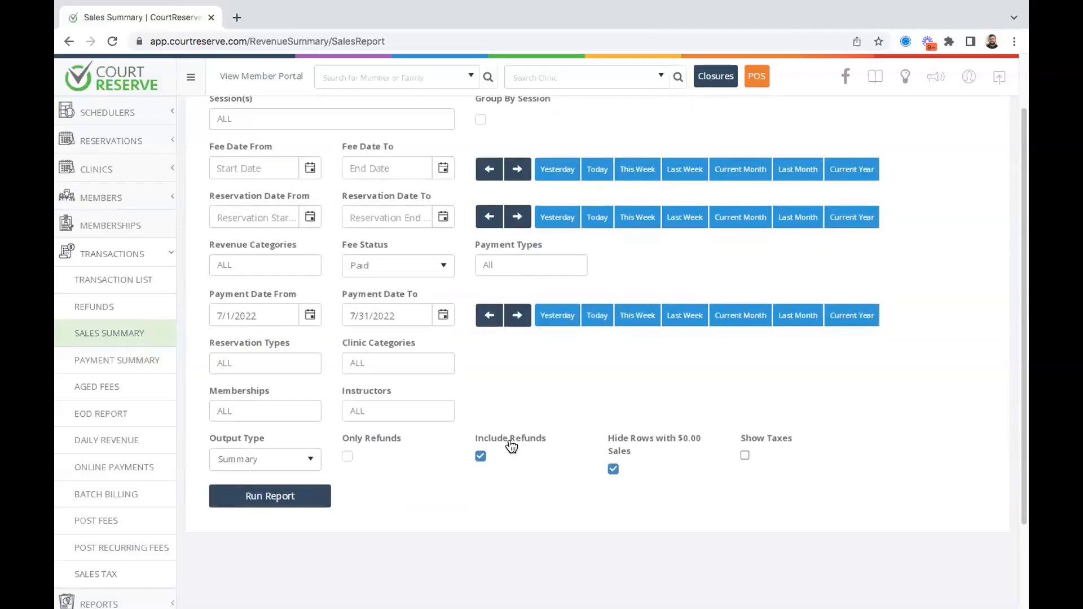
pyautogui.scroll(1, 511, 446)
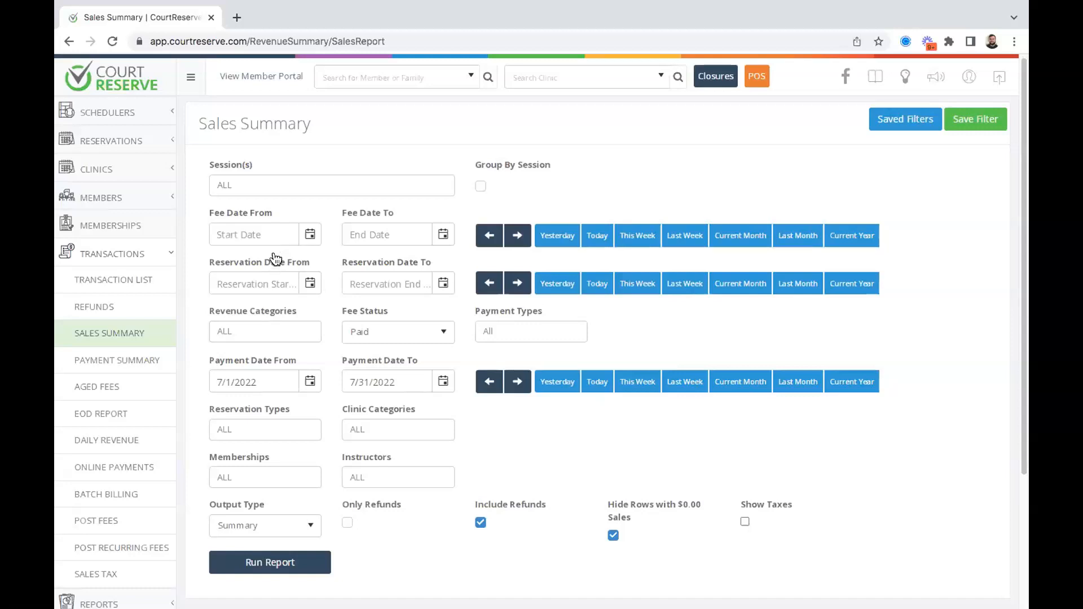
pyautogui.click(409, 335)
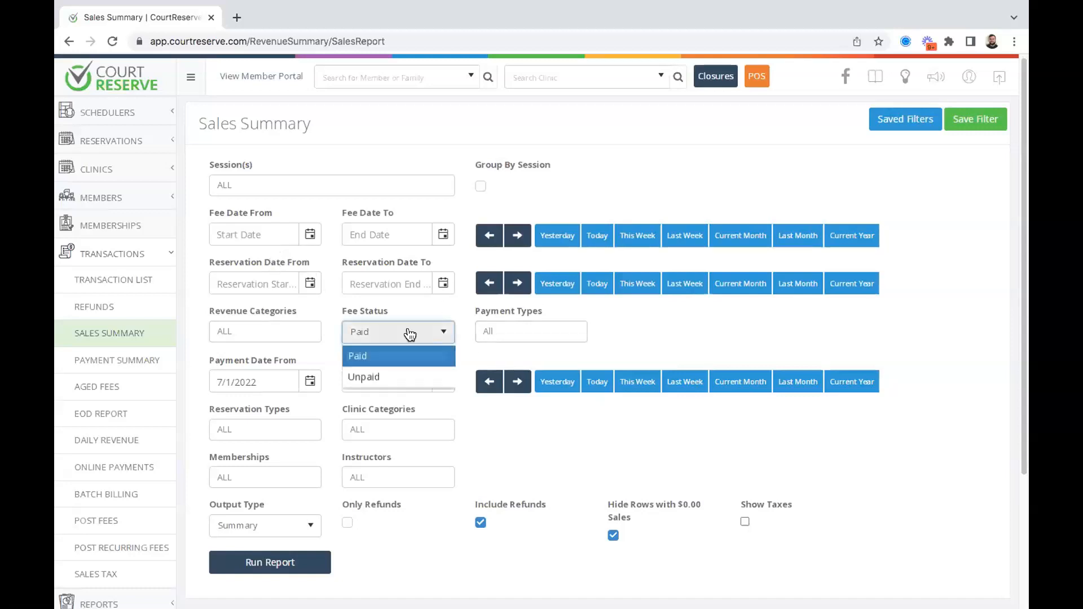
# Set Fee Status to ALL, clear the reservation end date, and limit Fee Date to today.
pyautogui.click(366, 354)
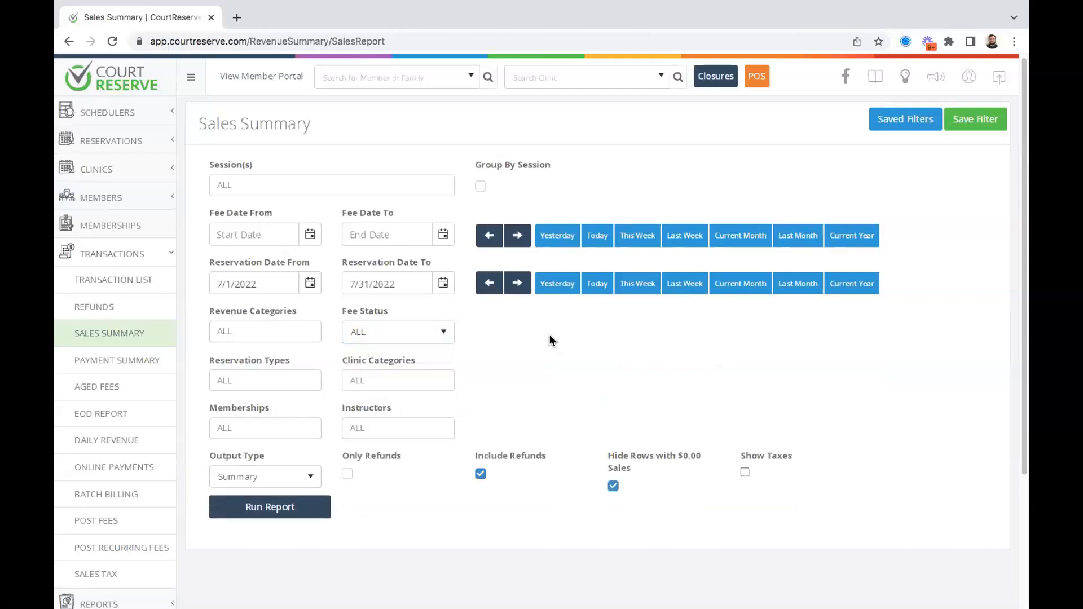
pyautogui.moveTo(418, 280); pyautogui.dragTo(171, 277)
pyautogui.press('BackSpace')
pyautogui.press('BackSpace')
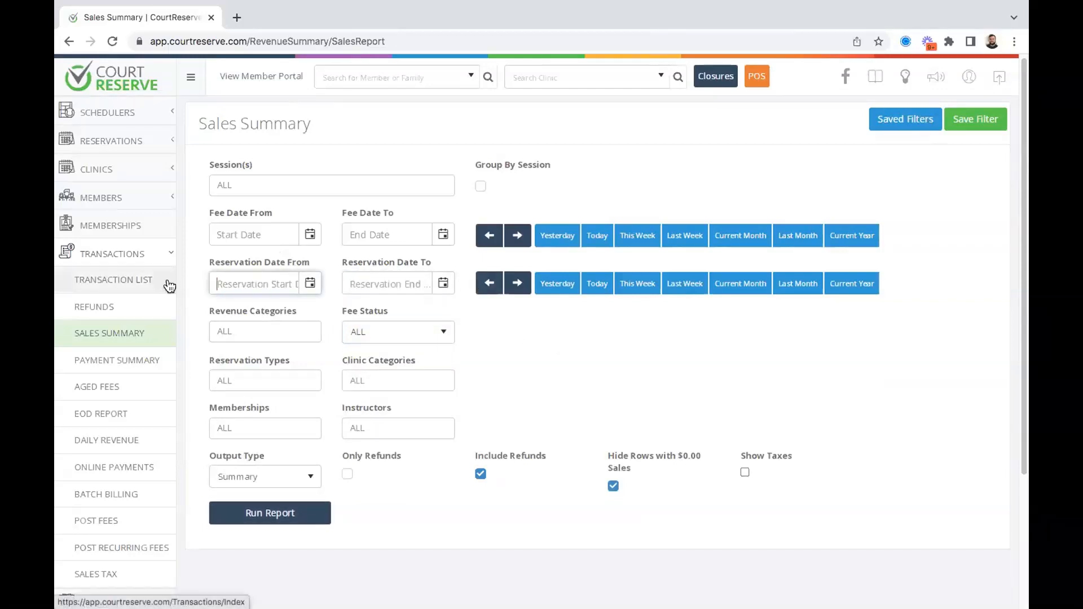
pyautogui.click(597, 242)
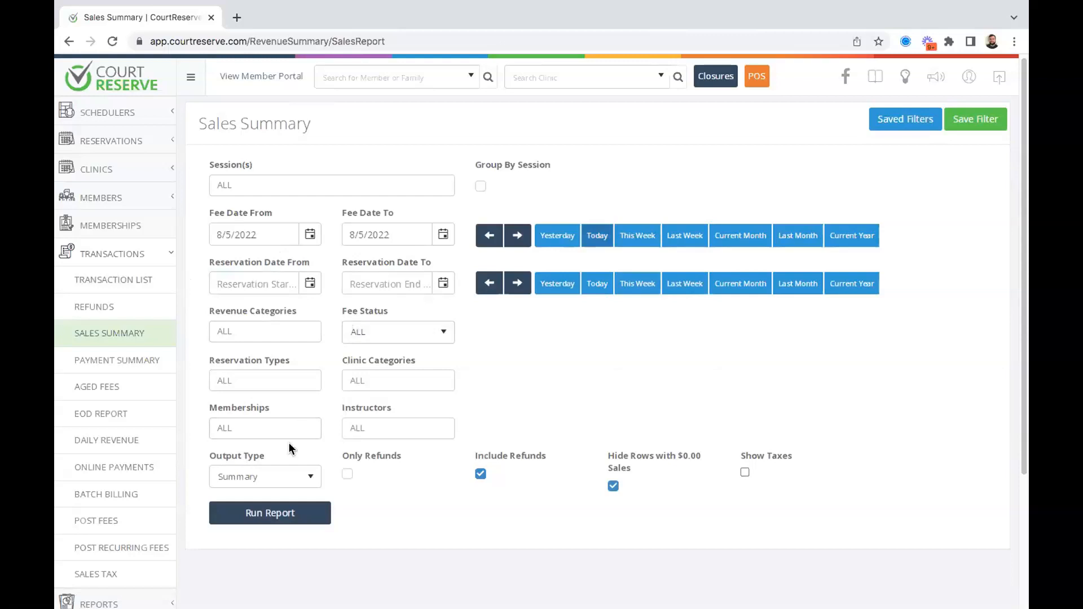
# Run today's report, which shows no records, then set Fee Date to last month.
pyautogui.click(272, 512)
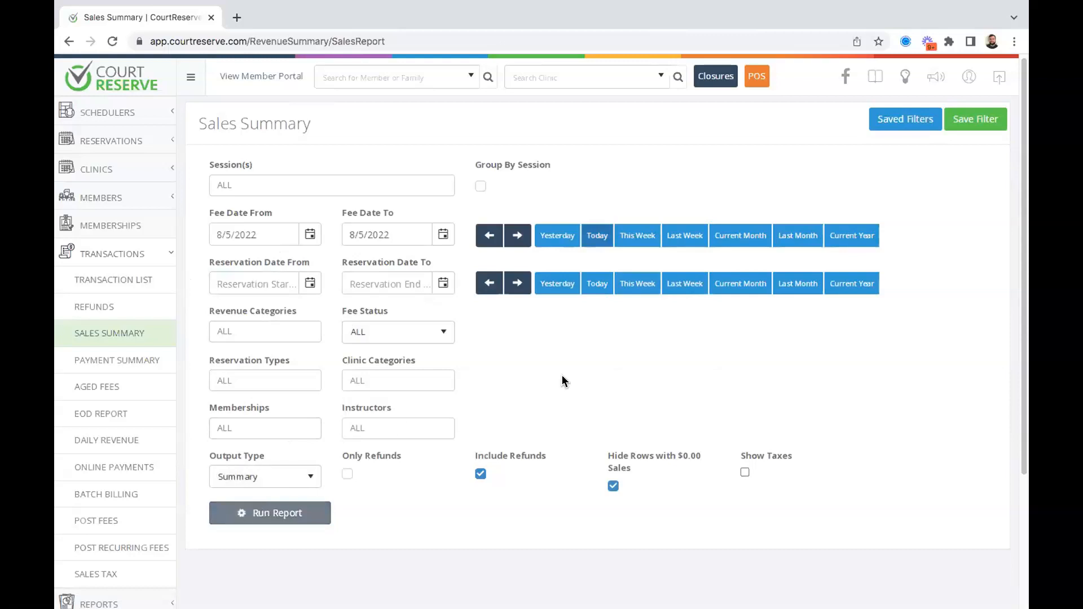
pyautogui.scroll(-1, 508, 355)
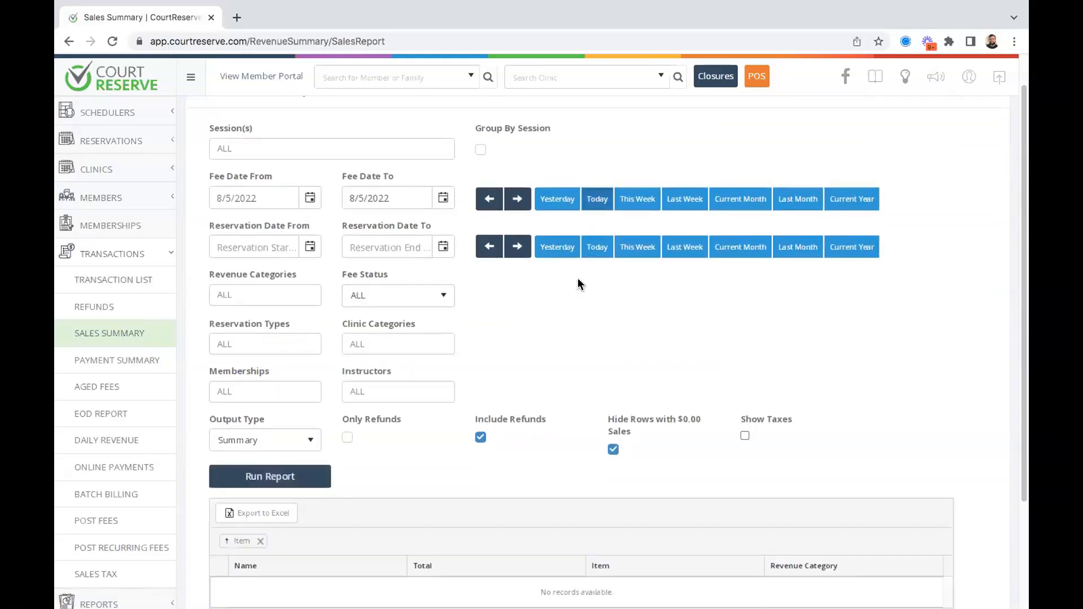
pyautogui.scroll(-1, 578, 278)
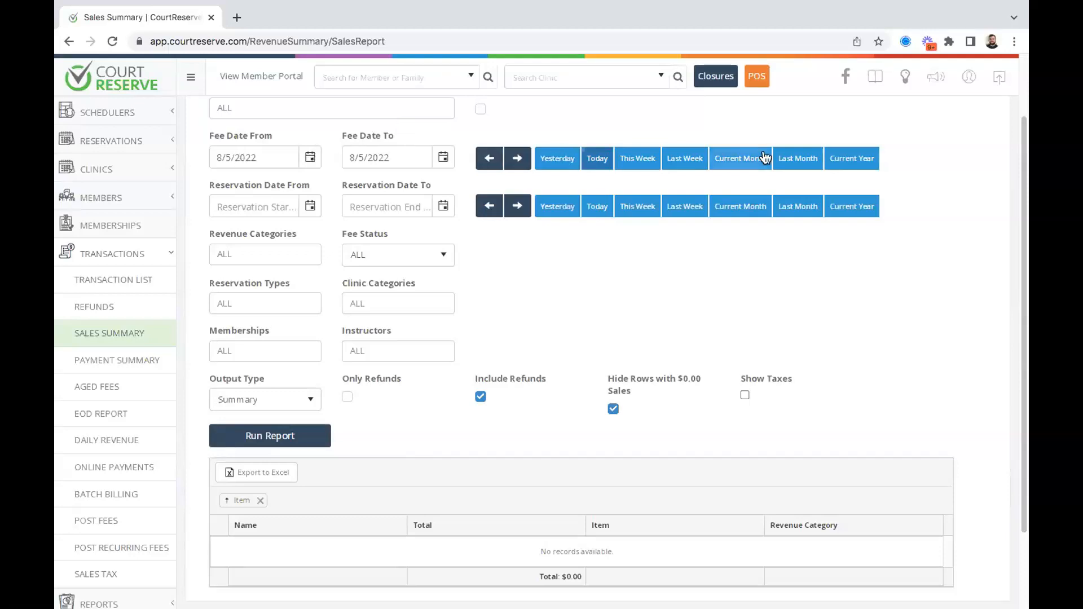
pyautogui.scroll(1, 581, 119)
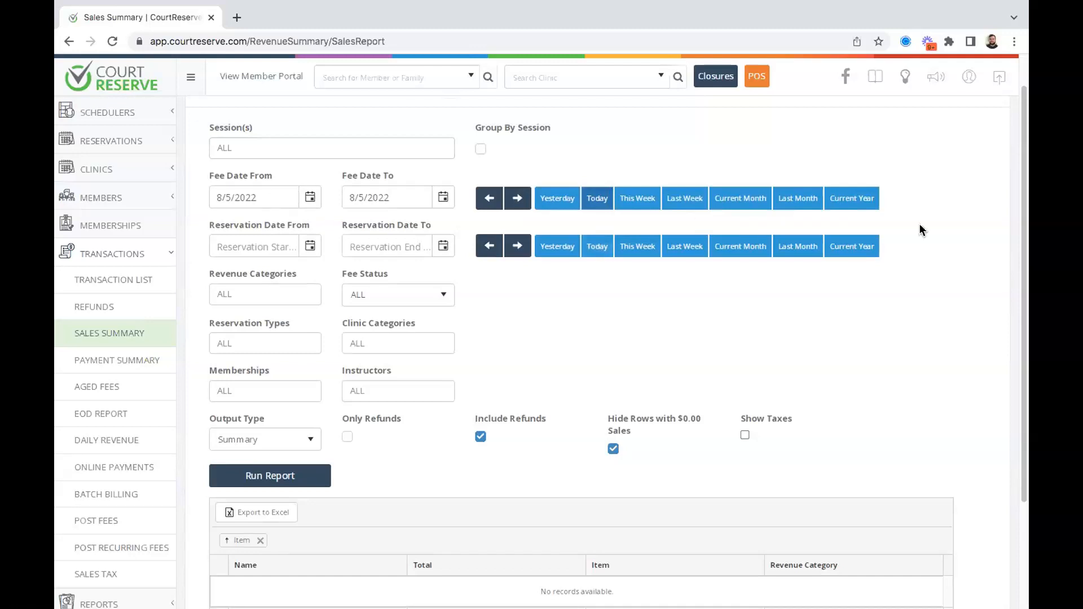
pyautogui.click(775, 199)
# Run the report for fees dated 7/1/2022–7/31/2022 and review the $375.13 grand total.
pyautogui.scroll(-3, 647, 249)
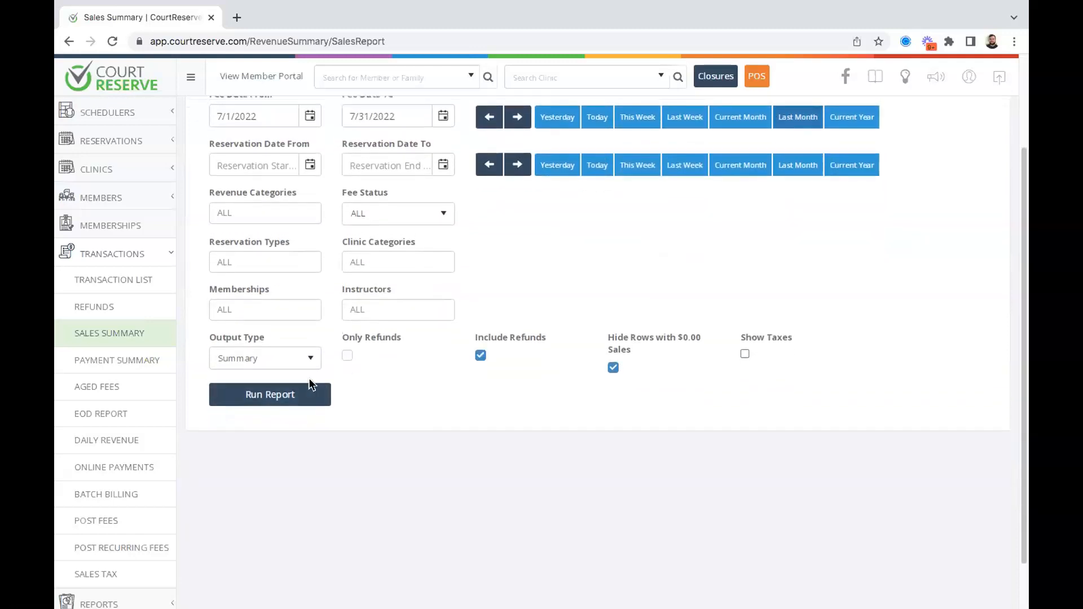
pyautogui.click(285, 394)
pyautogui.scroll(3, 552, 303)
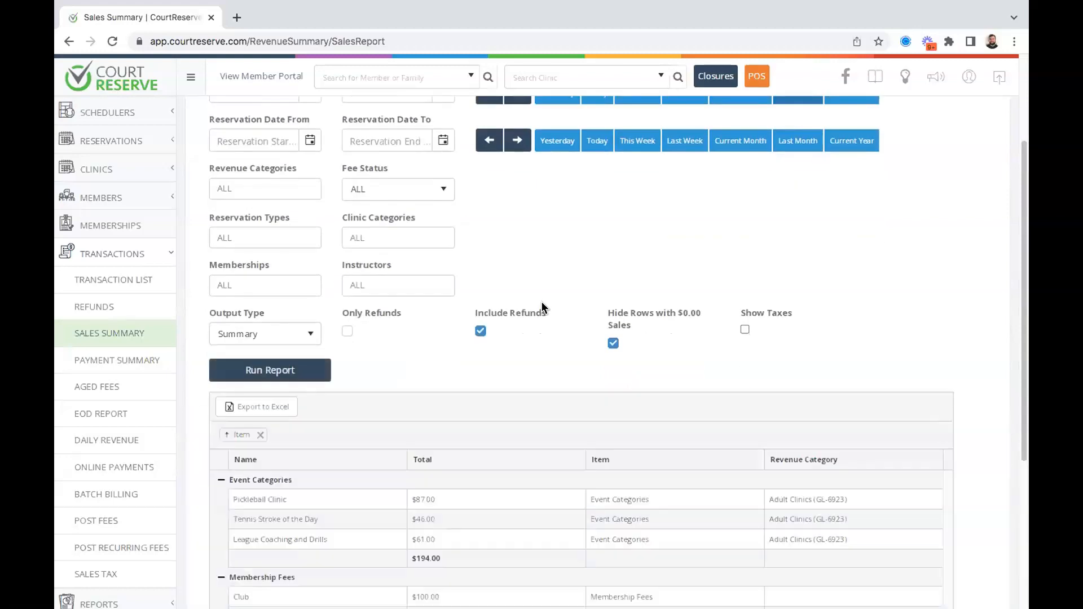
pyautogui.scroll(-5, 542, 307)
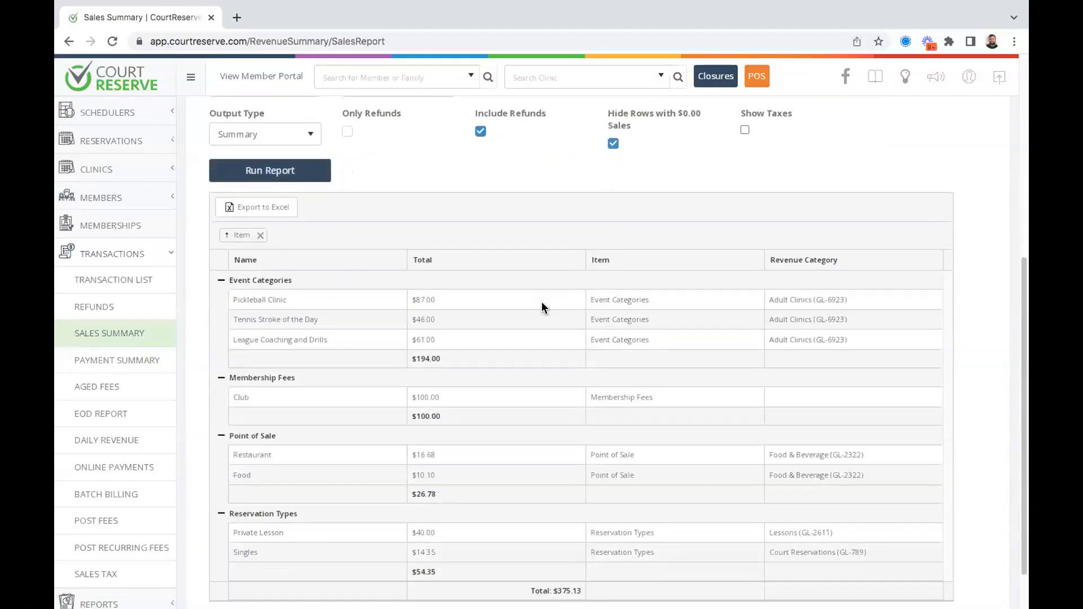
pyautogui.moveTo(582, 550); pyautogui.dragTo(557, 554)
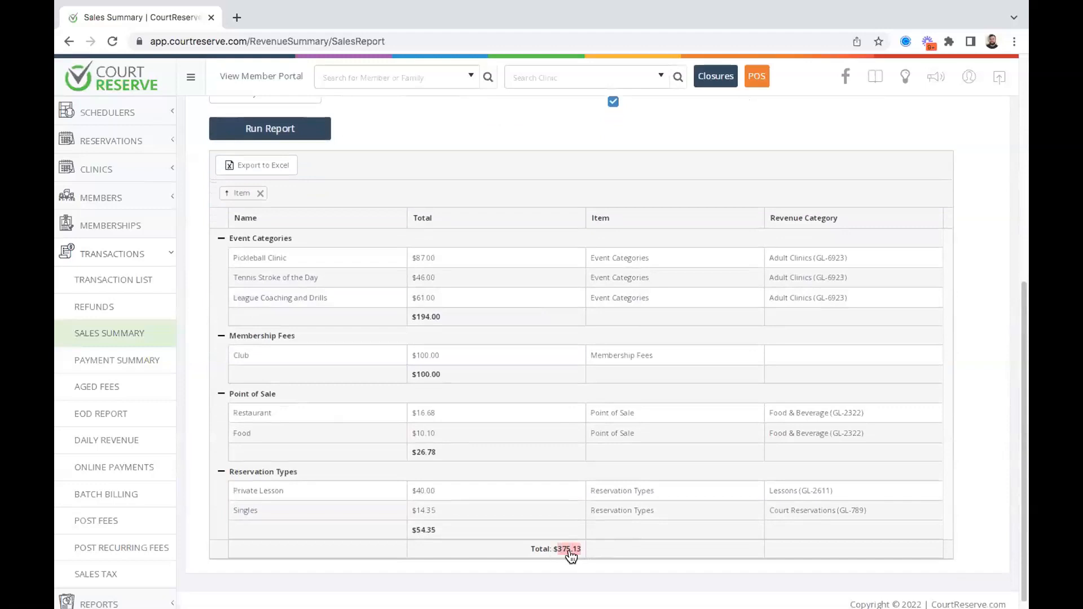
pyautogui.click(615, 557)
pyautogui.scroll(6, 615, 557)
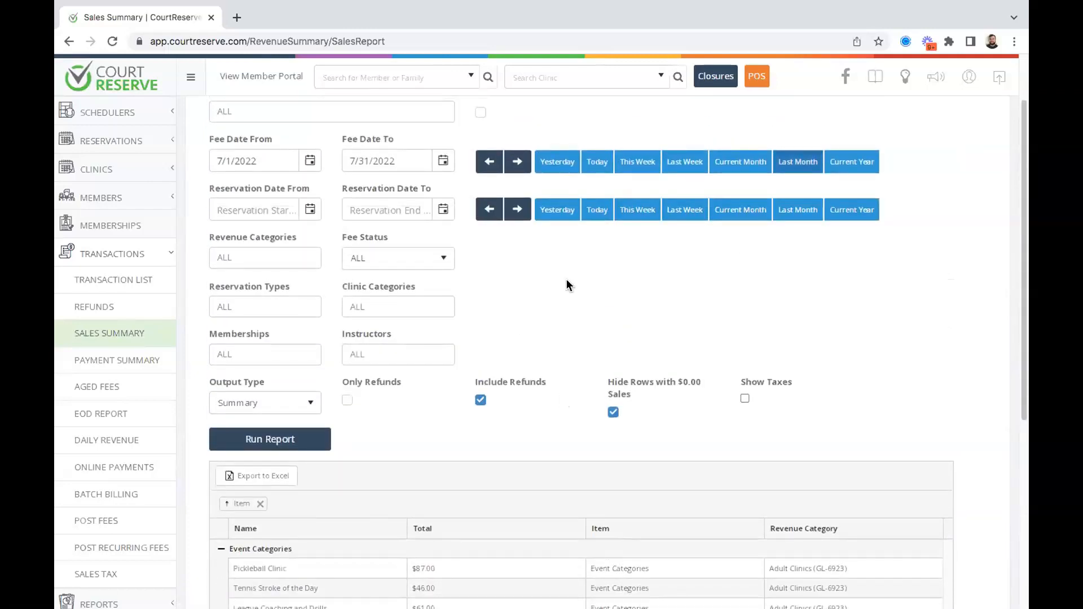
pyautogui.scroll(1, 566, 278)
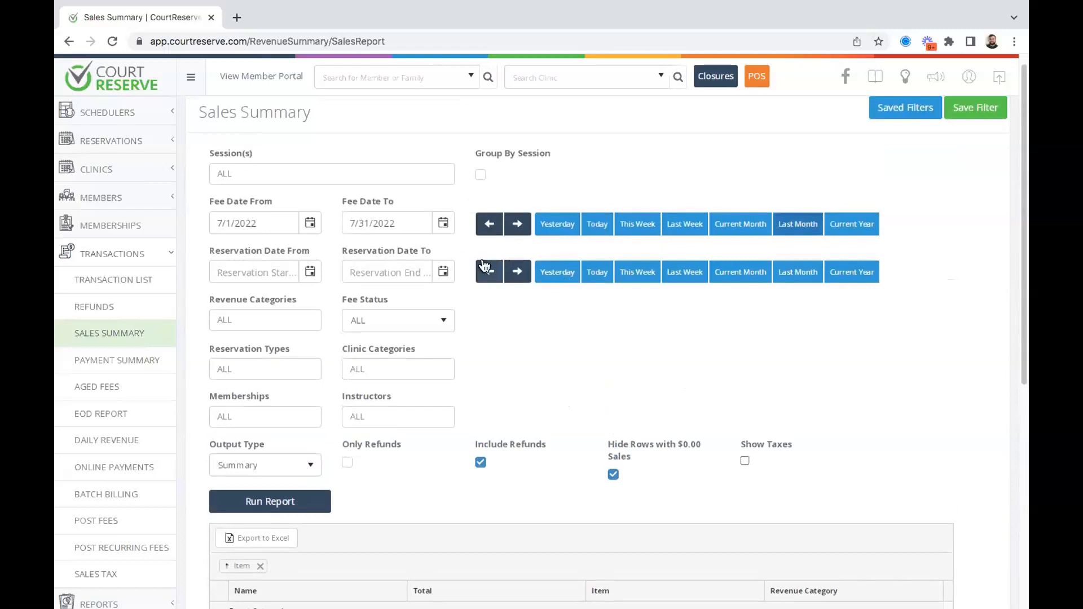
# Set Reservation Date to last month (7/1/2022–7/31/2022) and clear both Fee Date fields.
pyautogui.click(781, 274)
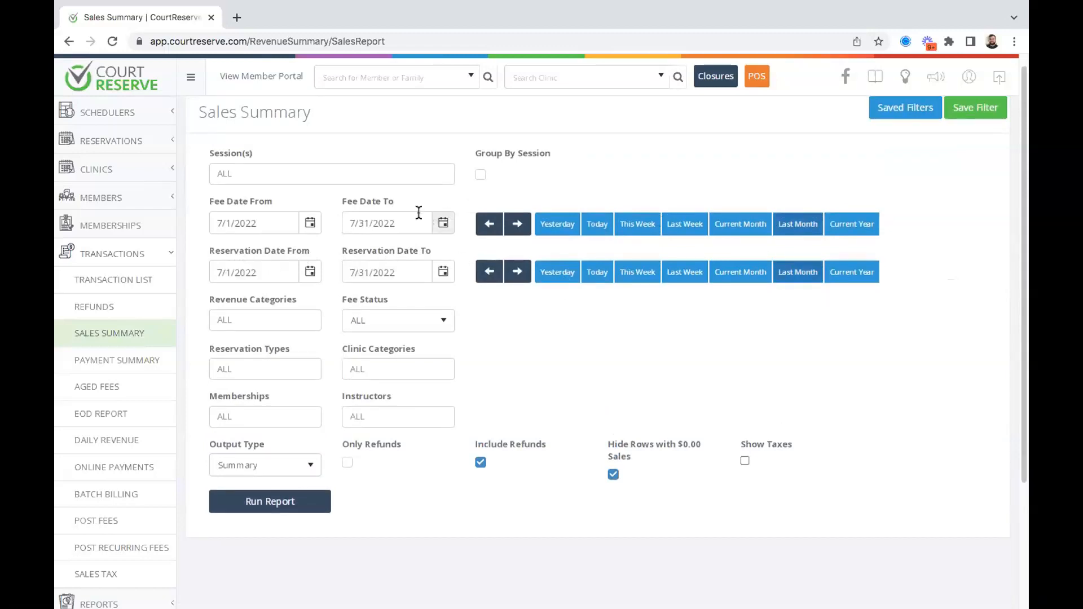
pyautogui.moveTo(416, 221); pyautogui.dragTo(348, 223)
pyautogui.press('BackSpace')
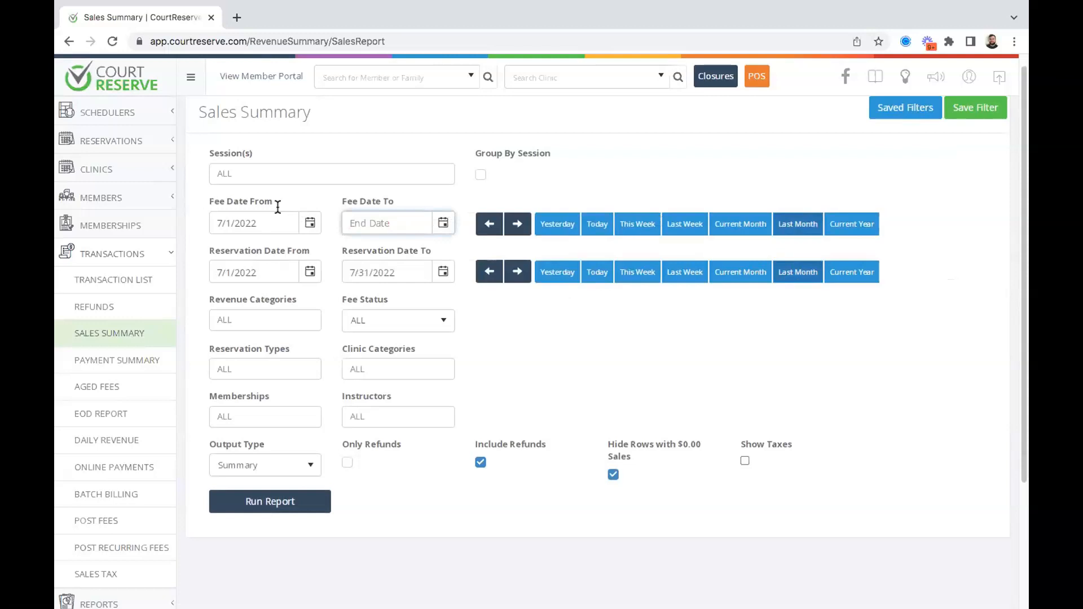
pyautogui.moveTo(277, 220); pyautogui.dragTo(201, 221)
pyautogui.press('BackSpace')
pyautogui.click(670, 346)
# Run the report by reservation date and review its $1,445.63 total.
pyautogui.click(214, 501)
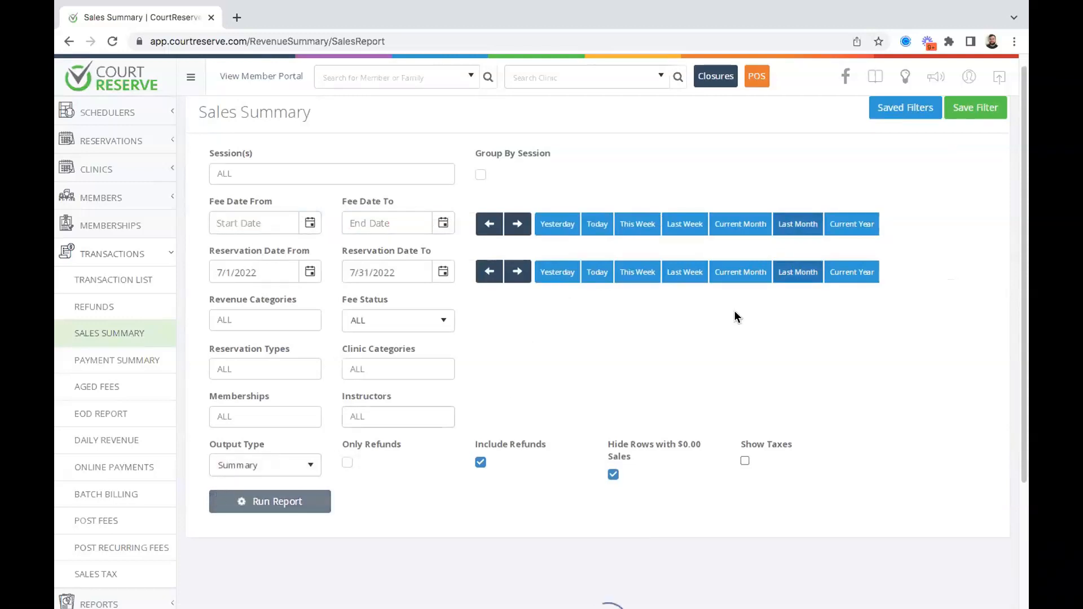
pyautogui.scroll(-8, 735, 315)
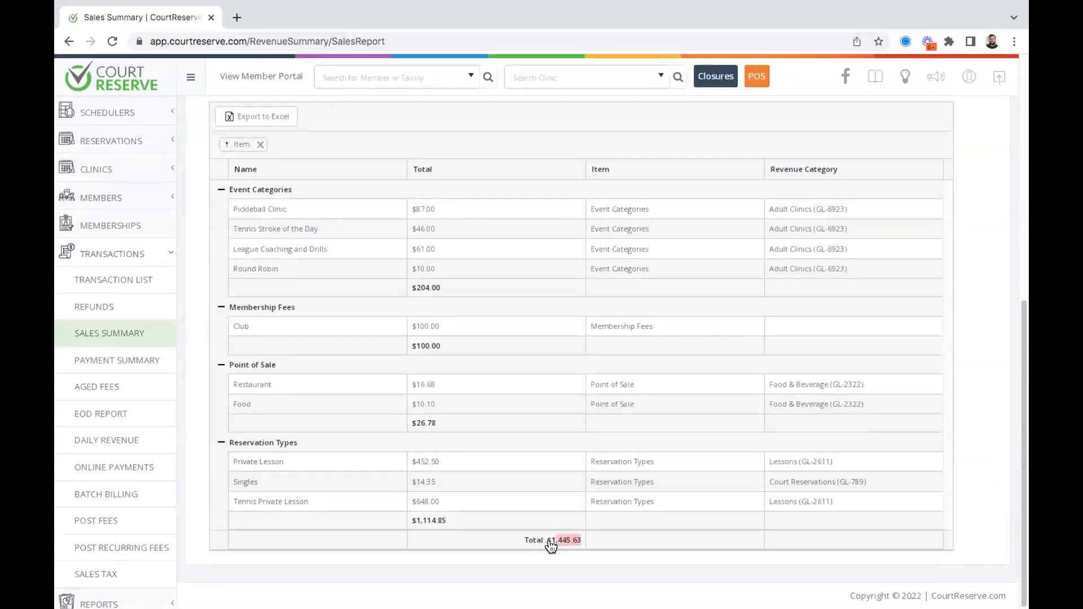
pyautogui.scroll(7, 614, 466)
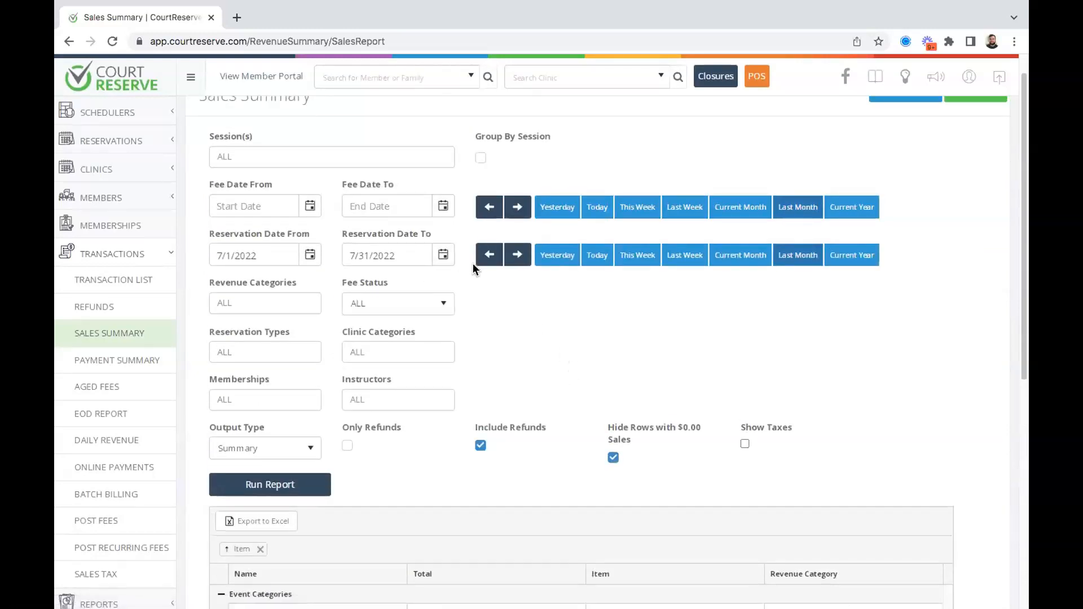
pyautogui.scroll(-5, 472, 263)
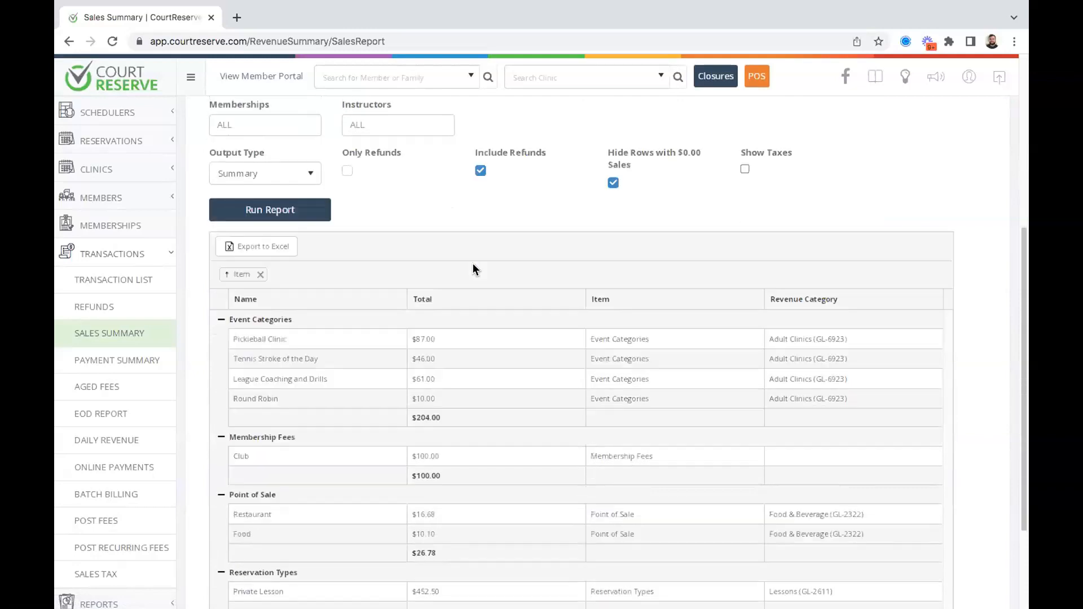
pyautogui.scroll(-2, 491, 367)
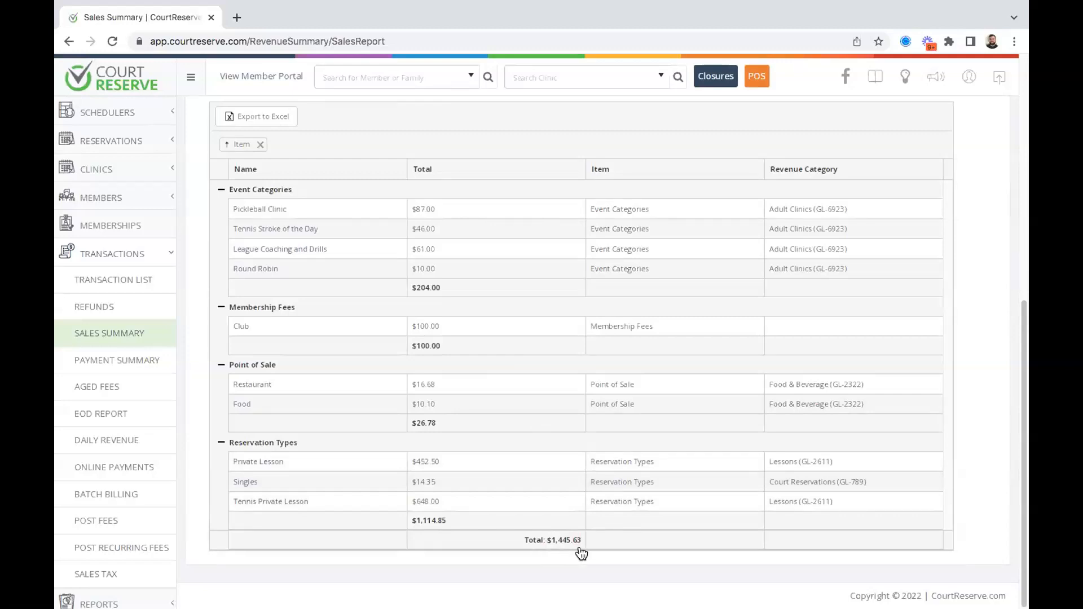
pyautogui.scroll(1, 575, 550)
pyautogui.scroll(6, 575, 550)
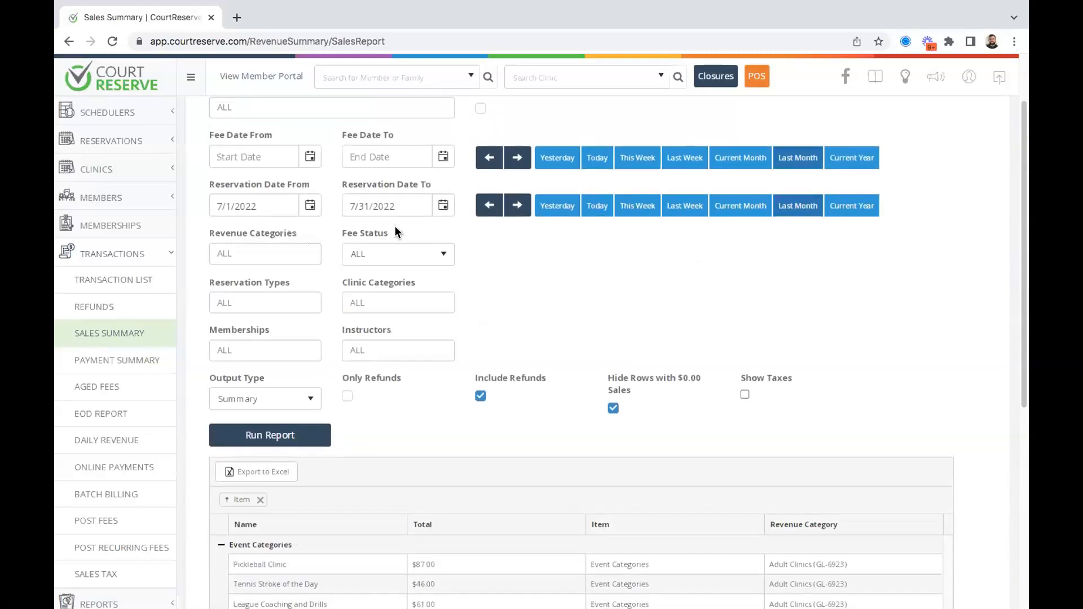
pyautogui.scroll(-6, 550, 237)
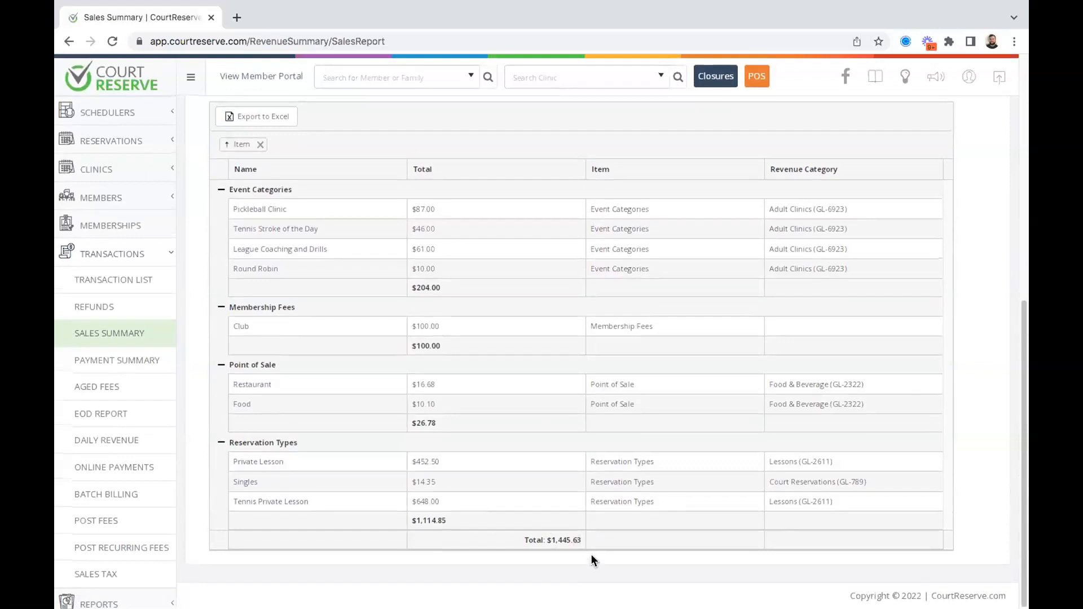
pyautogui.scroll(7, 586, 548)
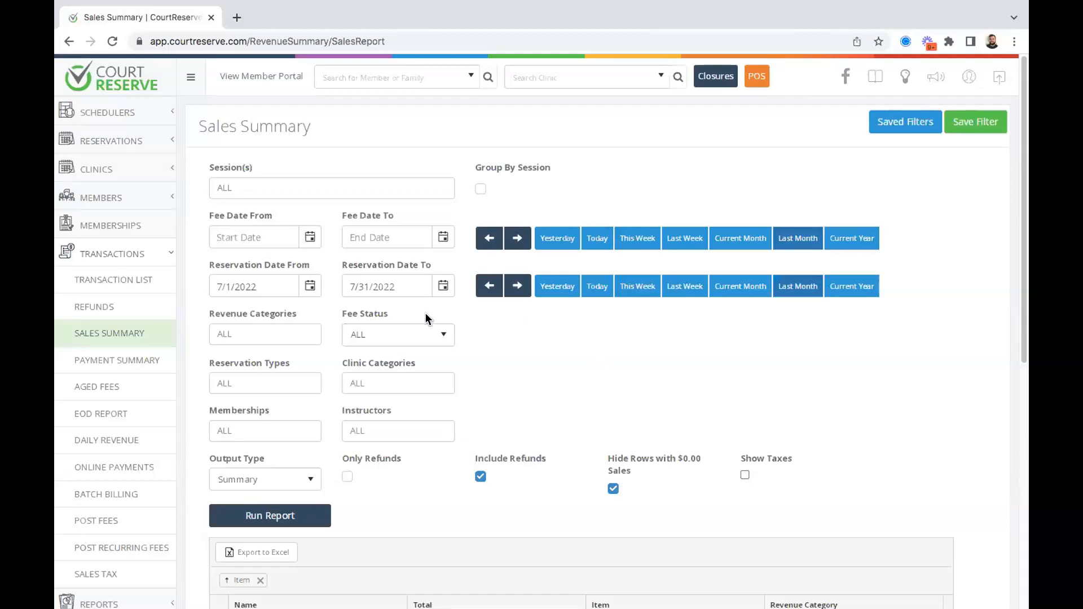
pyautogui.click(408, 332)
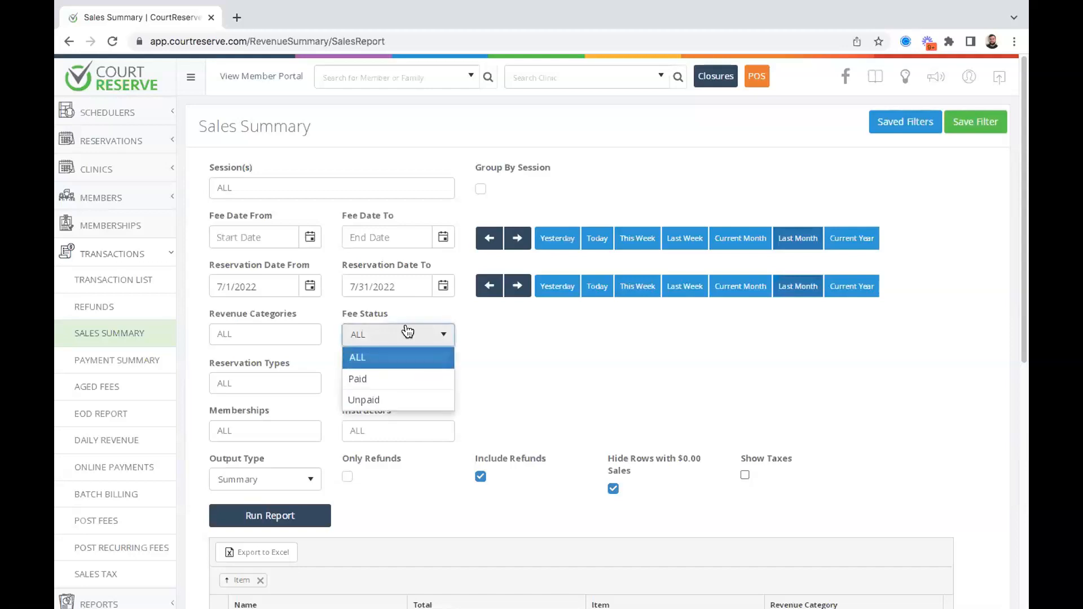
# Limit to Paid fees, set Payment Date to July 2022, and clear both Reservation Date fields.
pyautogui.click(360, 377)
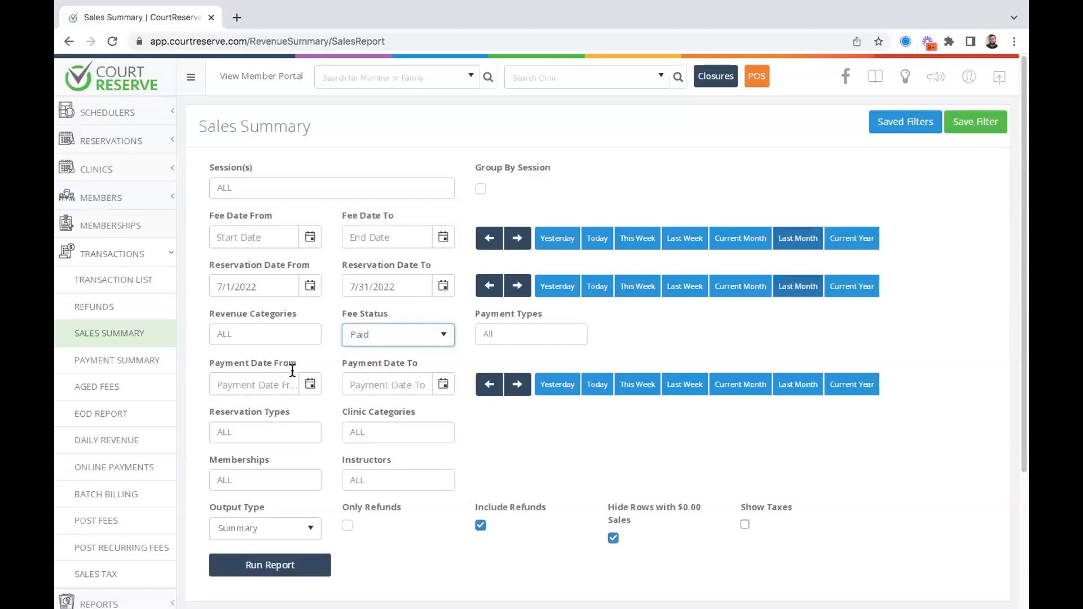
pyautogui.click(806, 395)
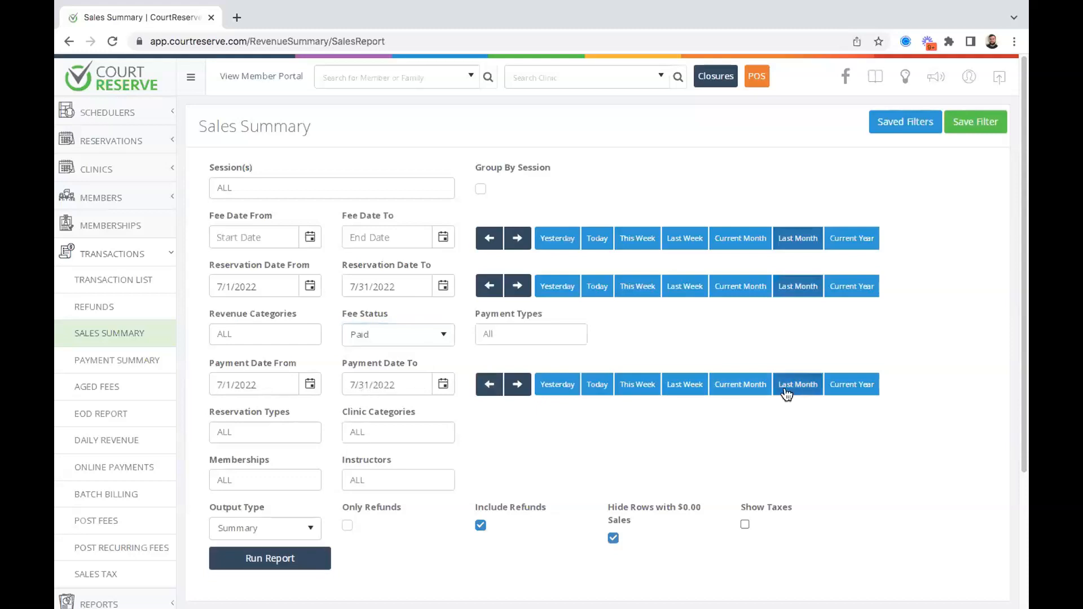
pyautogui.doubleClick(386, 287)
pyautogui.write('202')
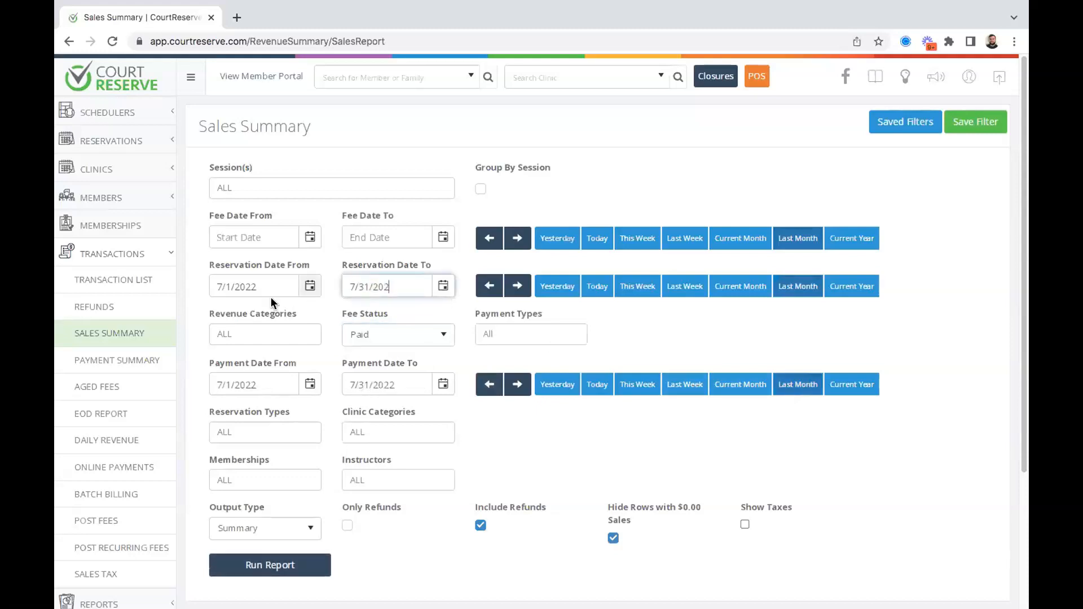
pyautogui.moveTo(407, 282); pyautogui.dragTo(344, 279)
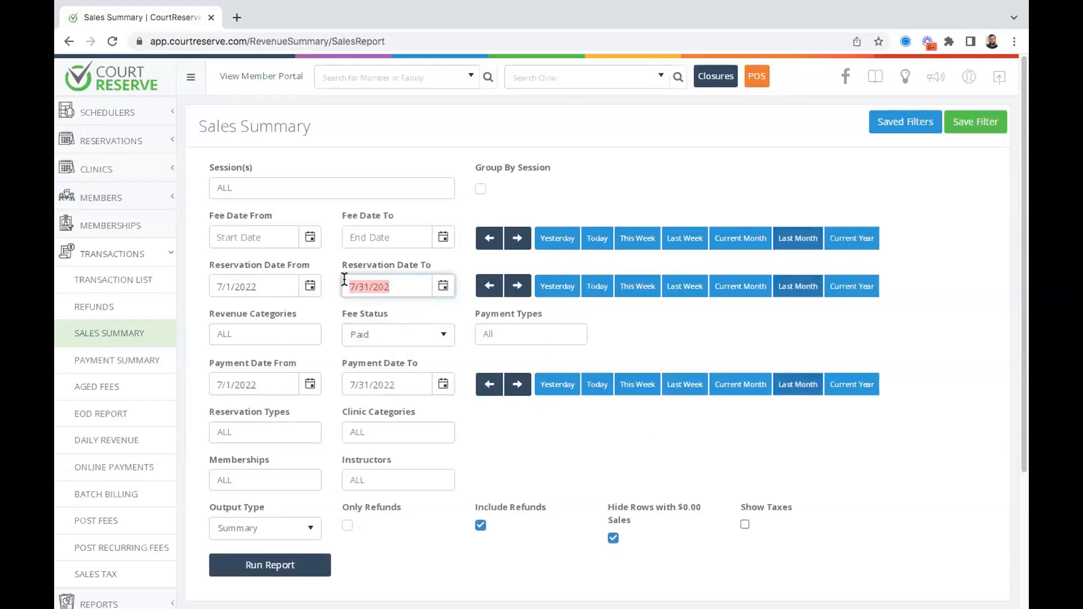
pyautogui.press('BackSpace')
pyautogui.moveTo(275, 279); pyautogui.dragTo(213, 280)
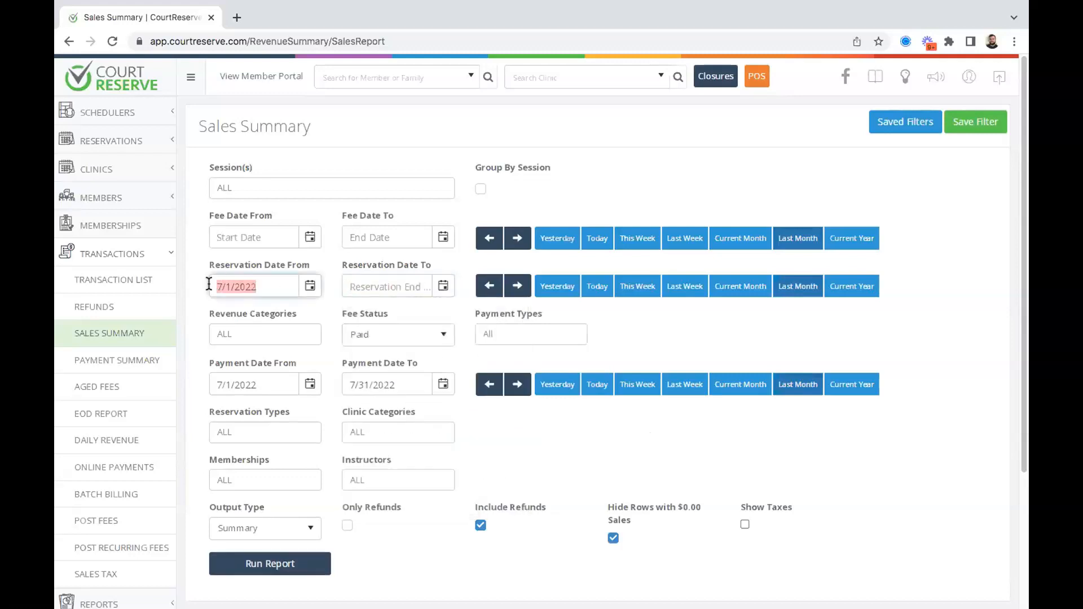
pyautogui.press('BackSpace')
pyautogui.click(638, 344)
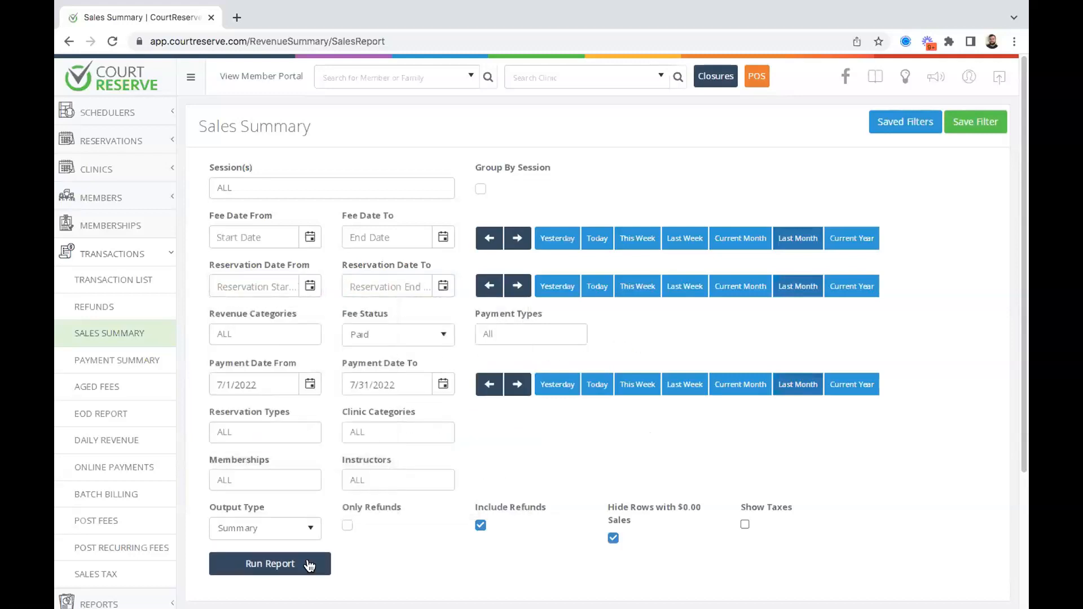
# Run the report and review the $186.54 total across three groups.
pyautogui.click(249, 570)
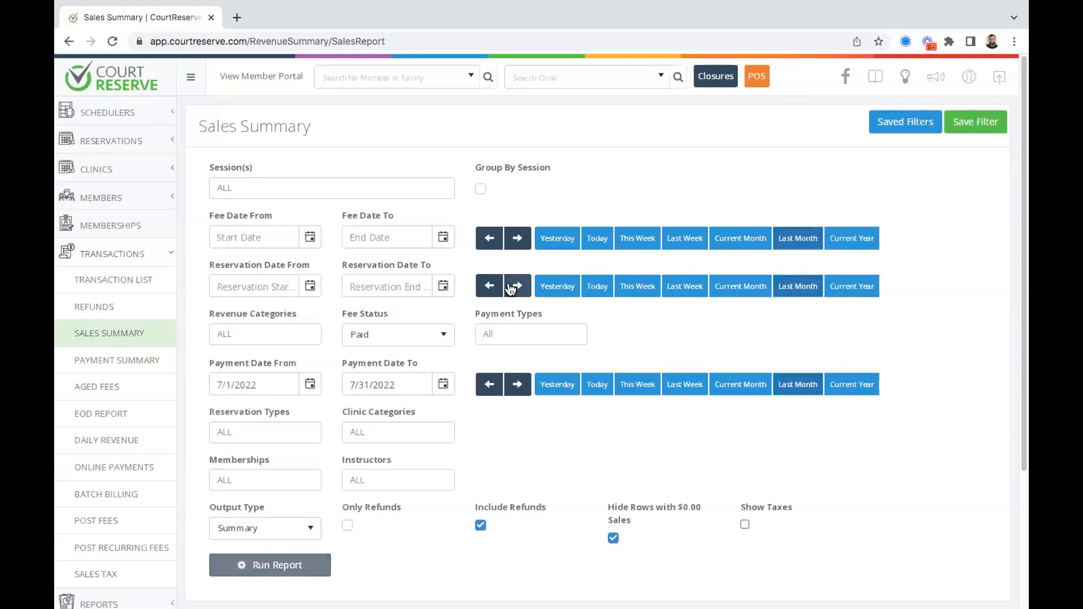
pyautogui.scroll(-2, 511, 288)
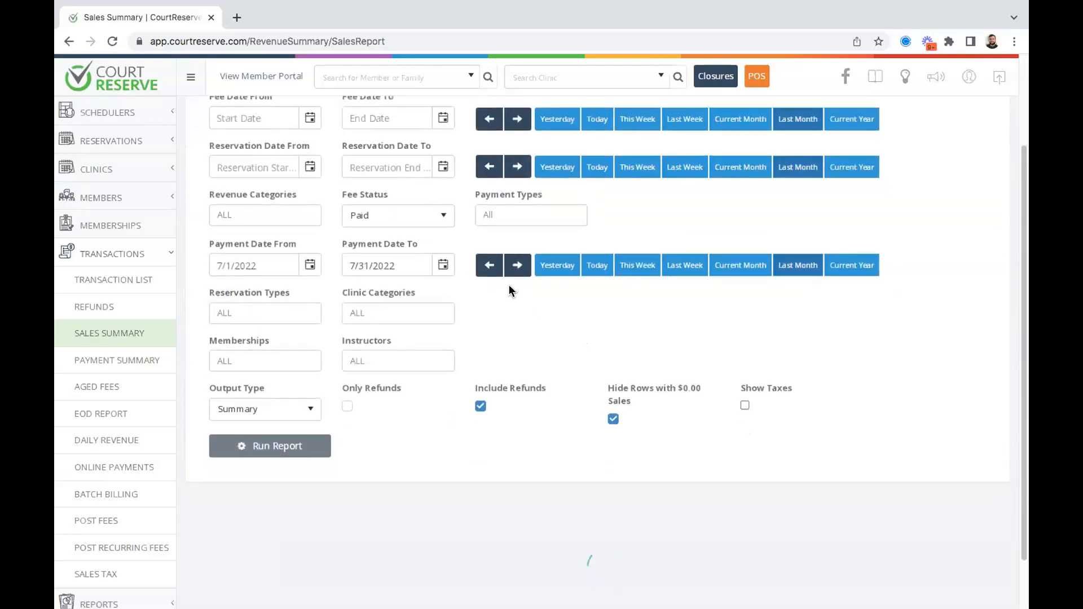
pyautogui.scroll(-4, 509, 291)
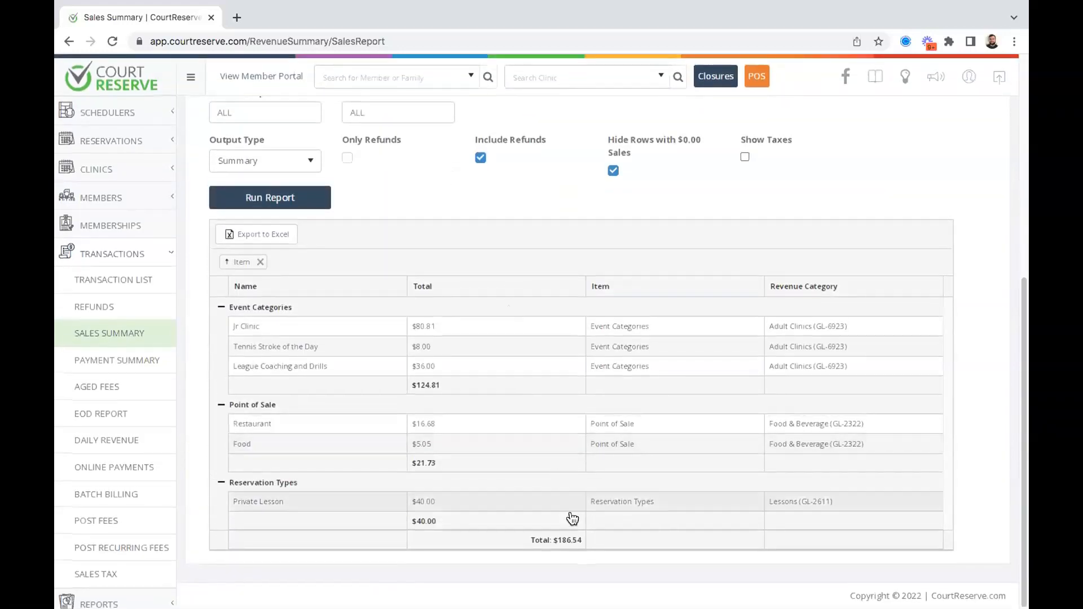
pyautogui.doubleClick(569, 540)
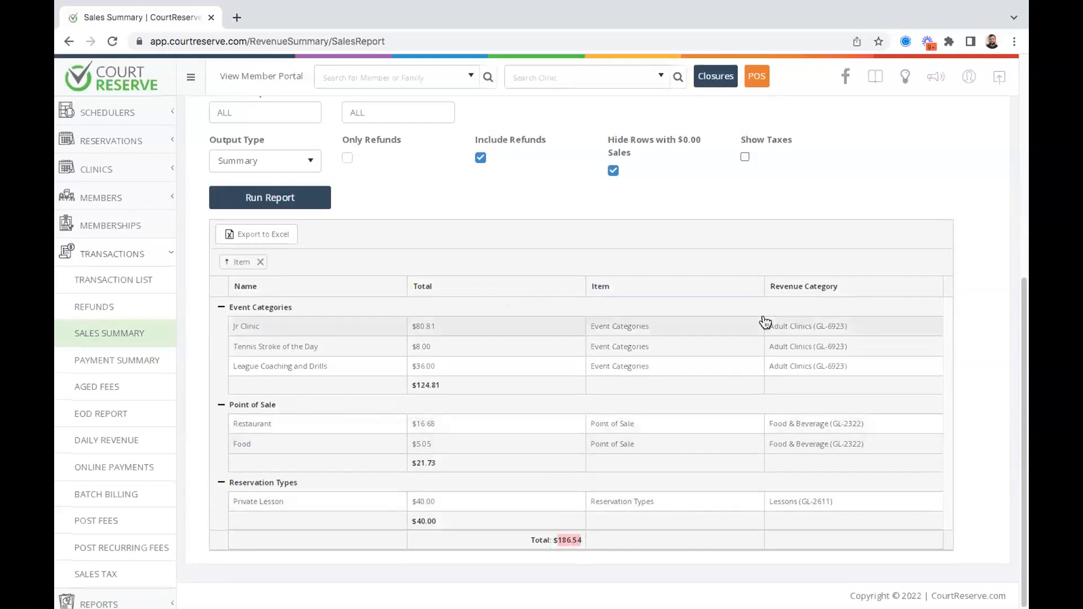
pyautogui.click(828, 169)
pyautogui.scroll(2, 828, 169)
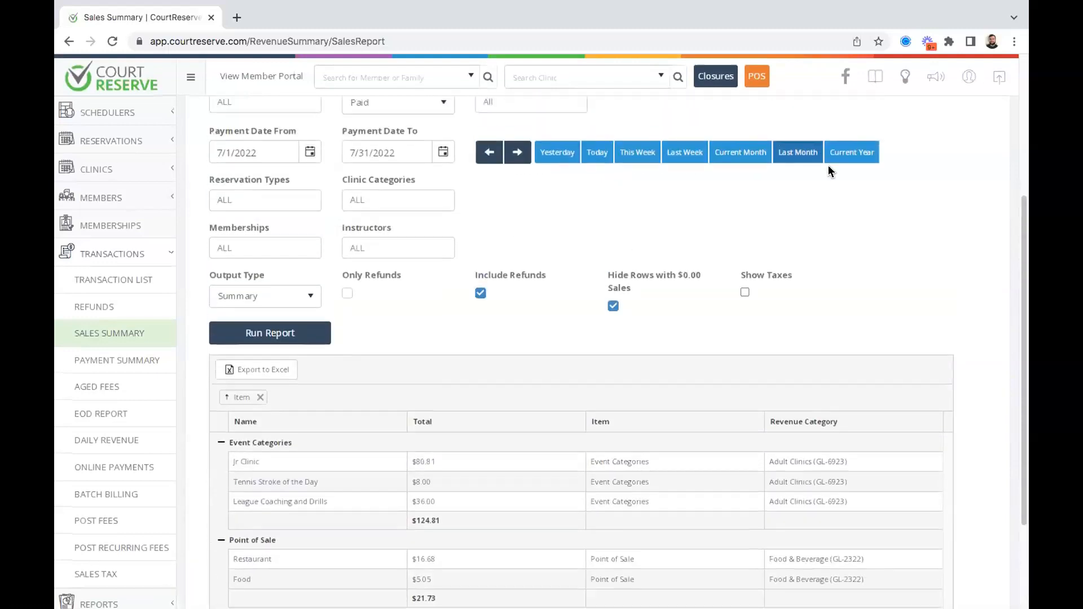
pyautogui.scroll(2, 544, 212)
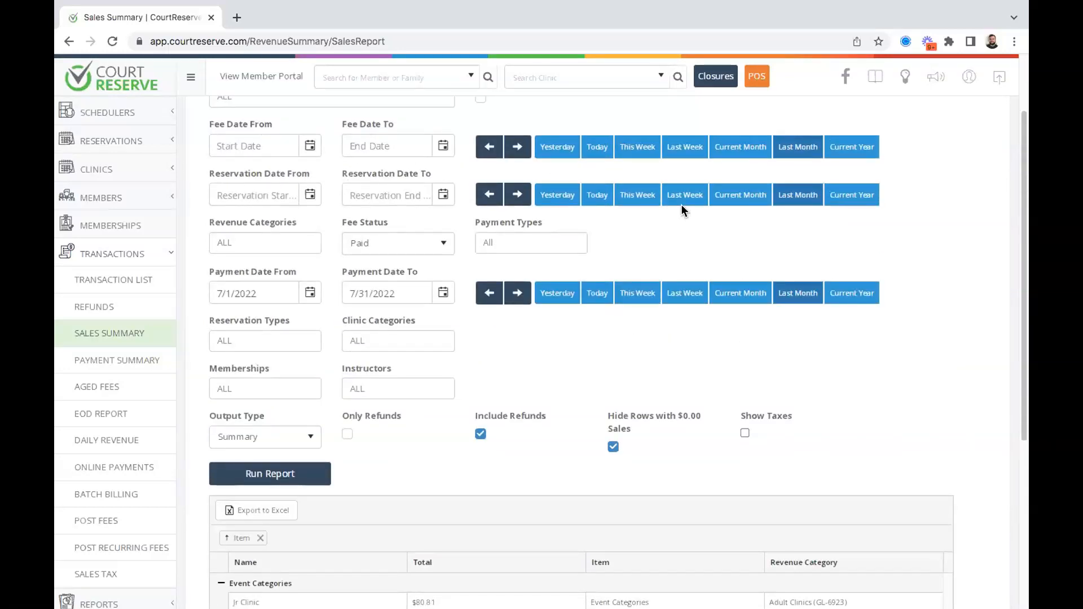
pyautogui.scroll(1, 591, 226)
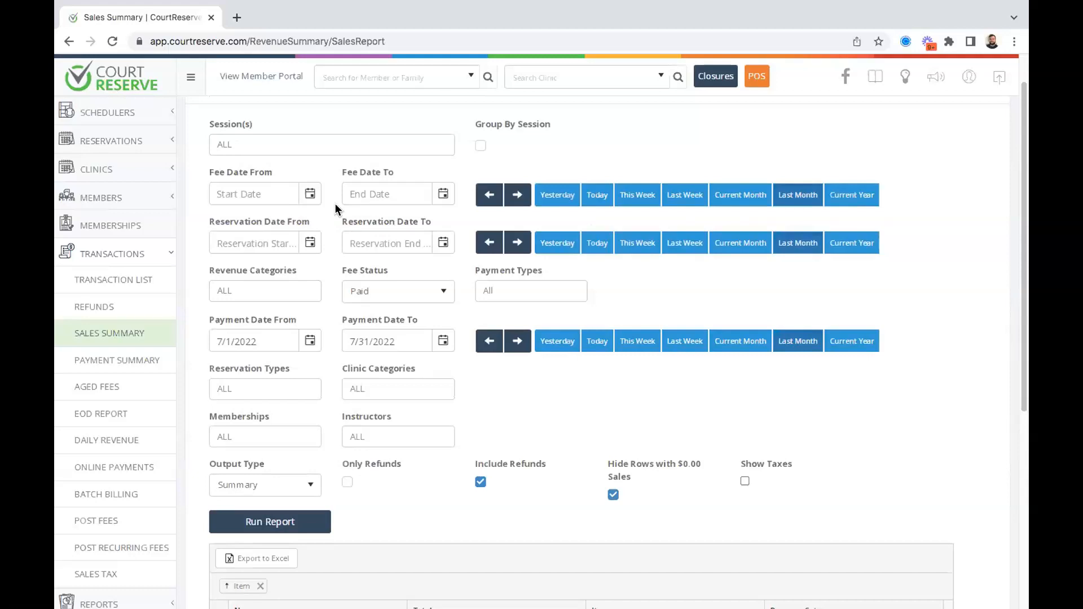
pyautogui.scroll(2, 336, 209)
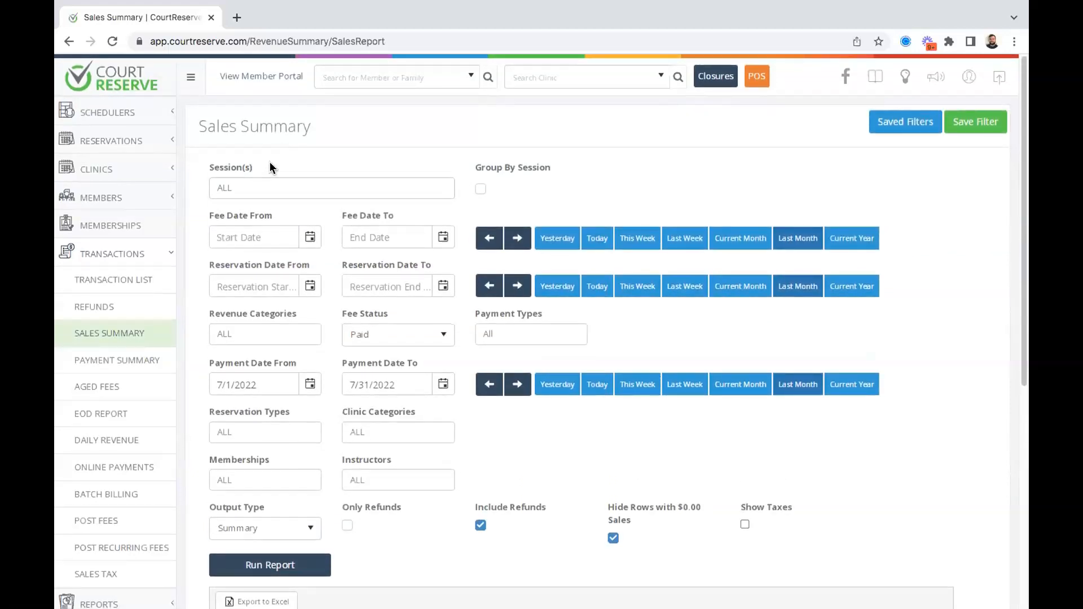
pyautogui.scroll(-1, 270, 167)
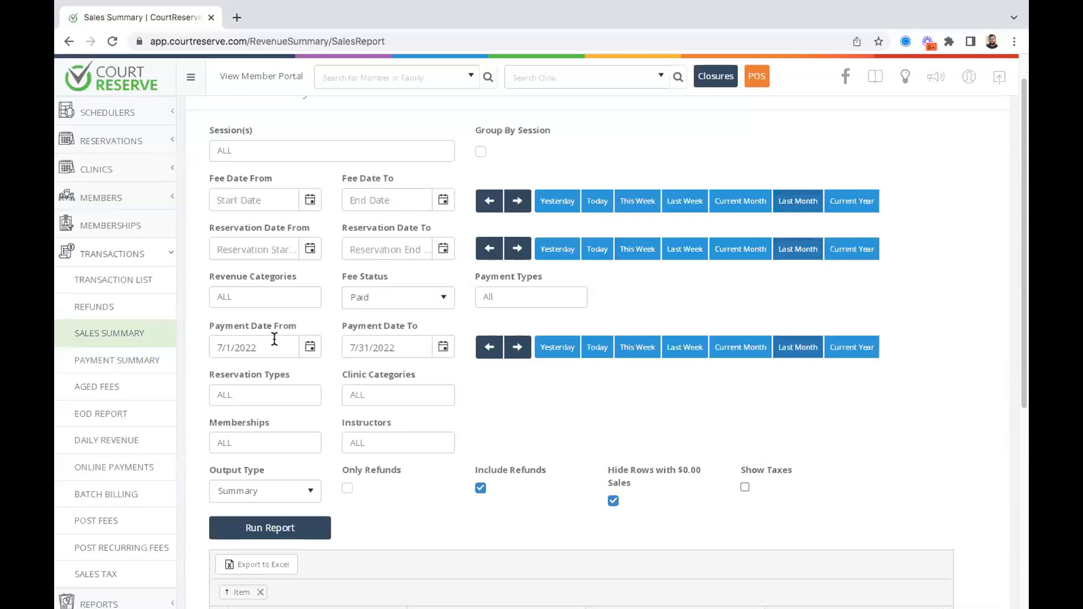
# Set Fee Status to Paid, Payment Date to July 2022, and clear both Reservation Date fields.
pyautogui.click(395, 305)
pyautogui.click(364, 322)
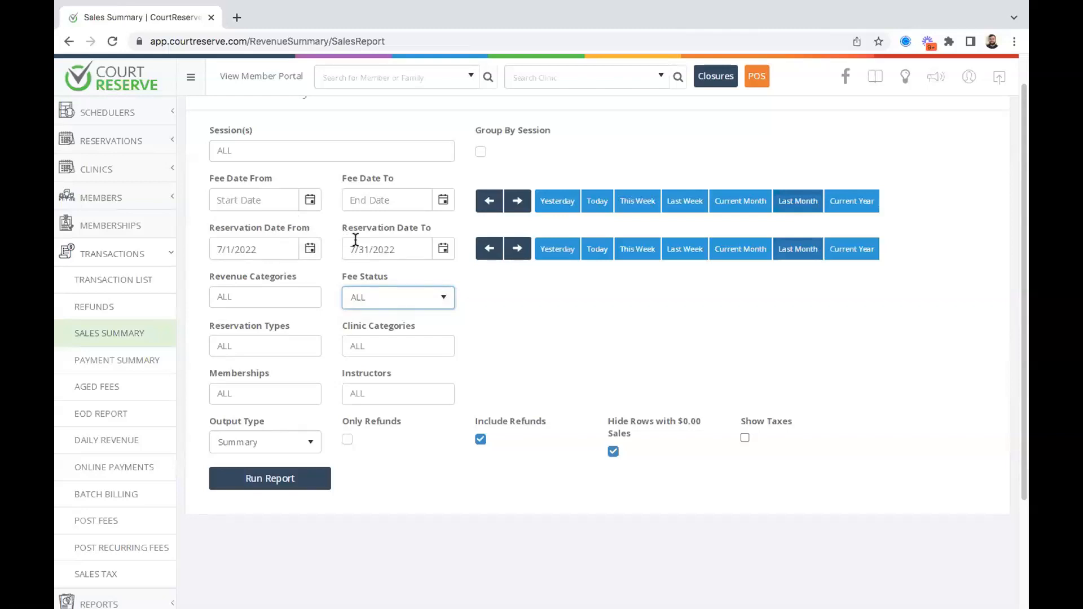
pyautogui.click(428, 301)
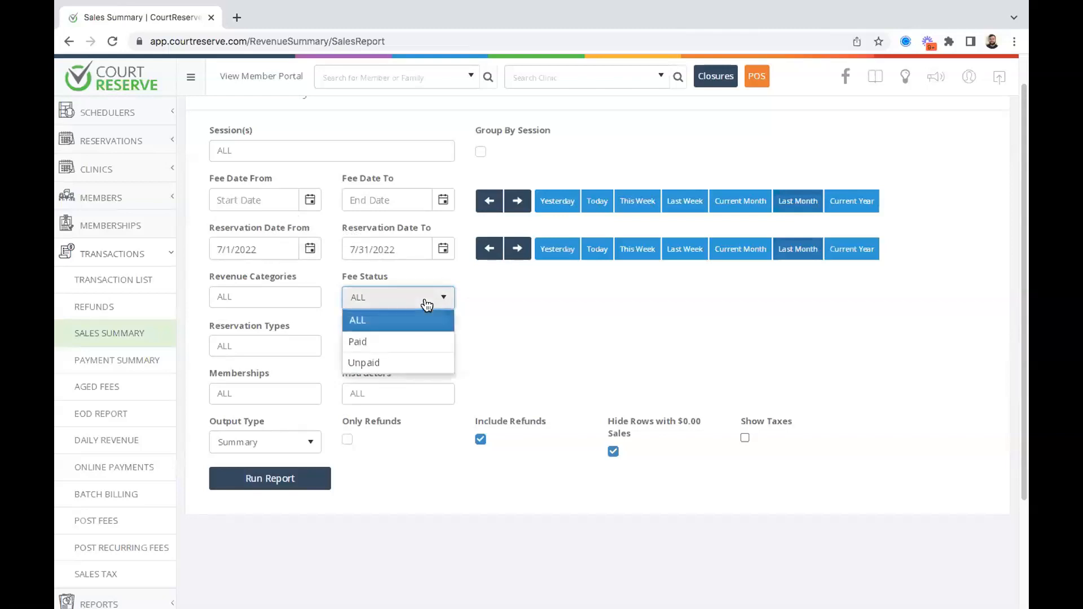
pyautogui.click(384, 343)
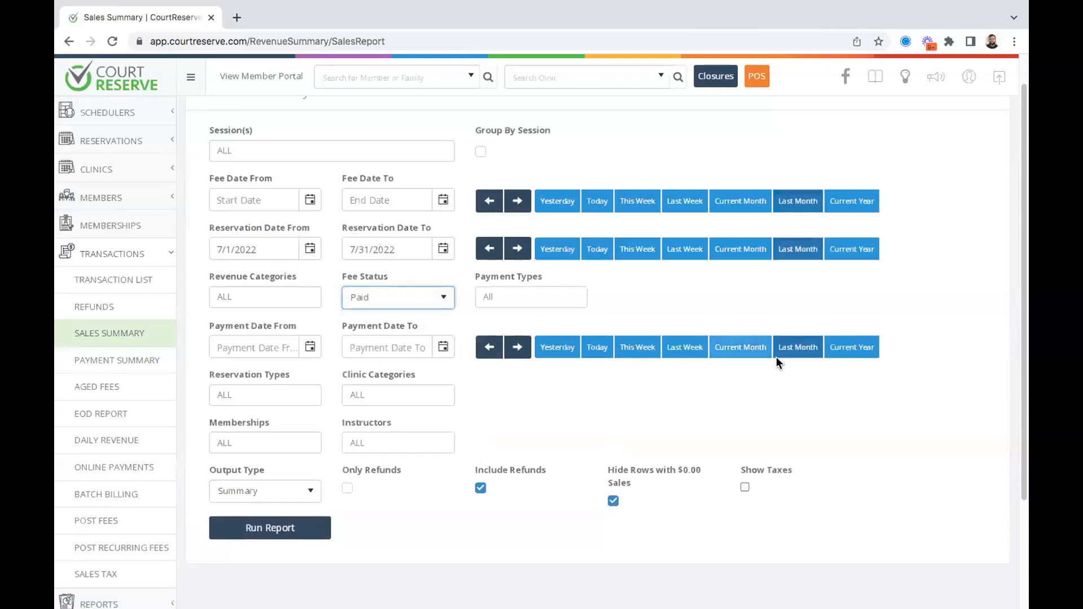
pyautogui.click(797, 354)
pyautogui.click(443, 248)
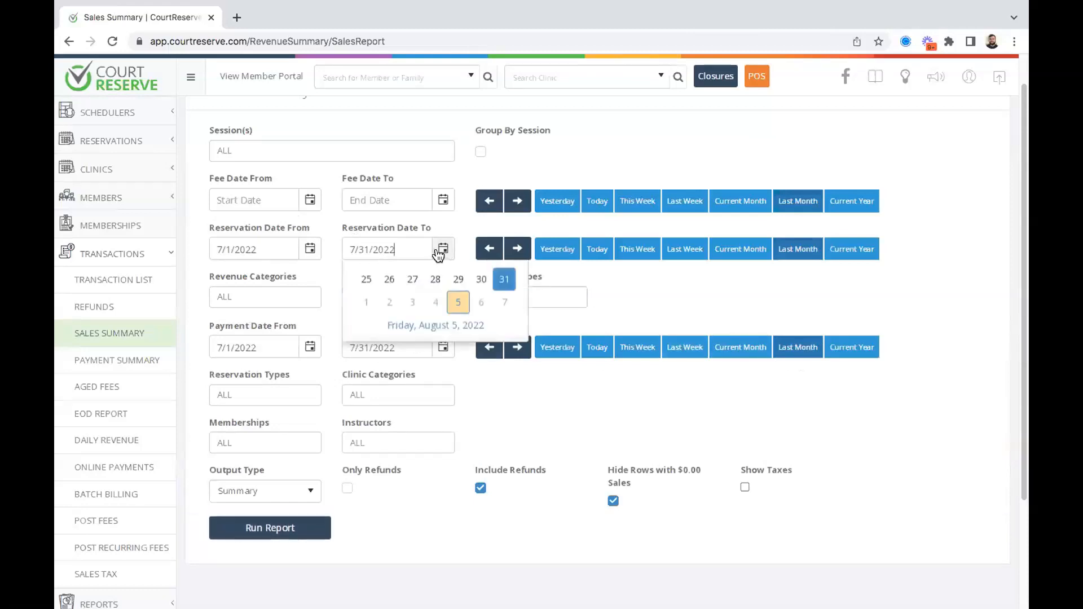
pyautogui.click(617, 294)
pyautogui.moveTo(397, 248); pyautogui.dragTo(341, 249)
pyautogui.press('BackSpace')
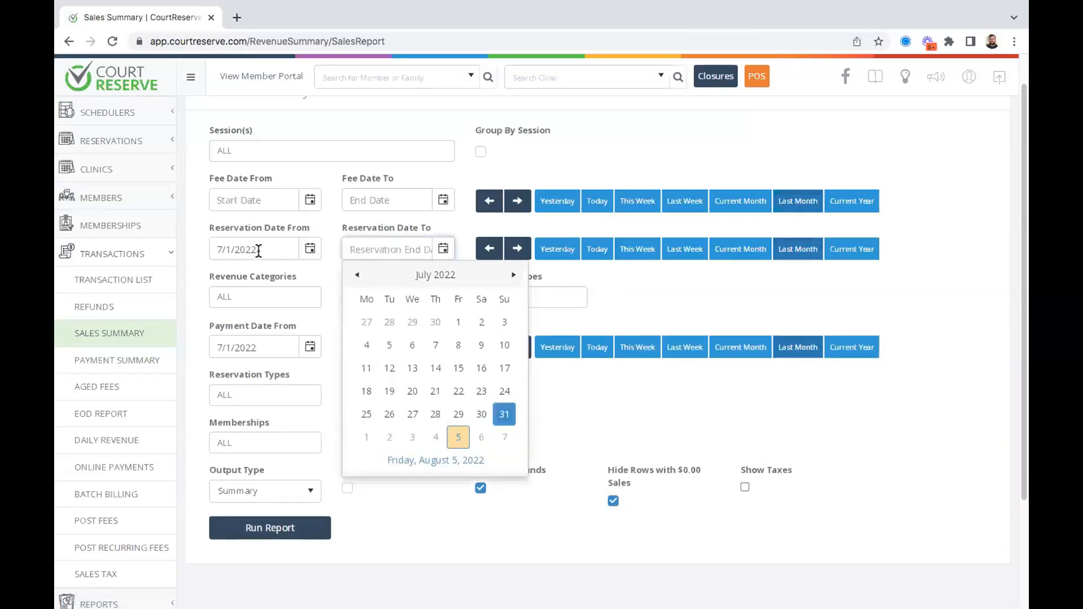
pyautogui.moveTo(258, 251); pyautogui.dragTo(202, 247)
pyautogui.press('BackSpace')
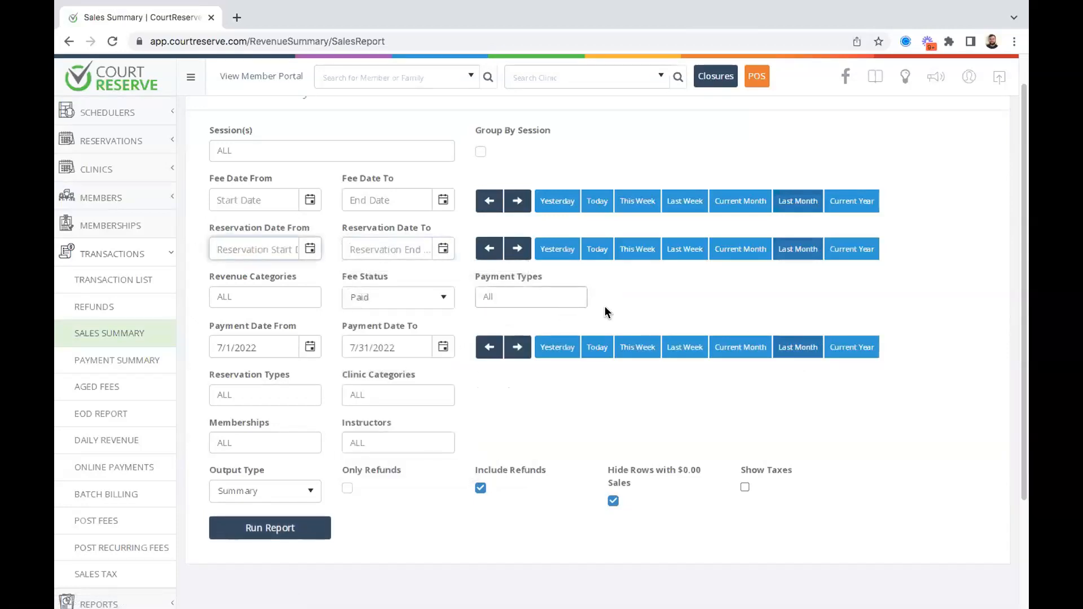
pyautogui.click(639, 303)
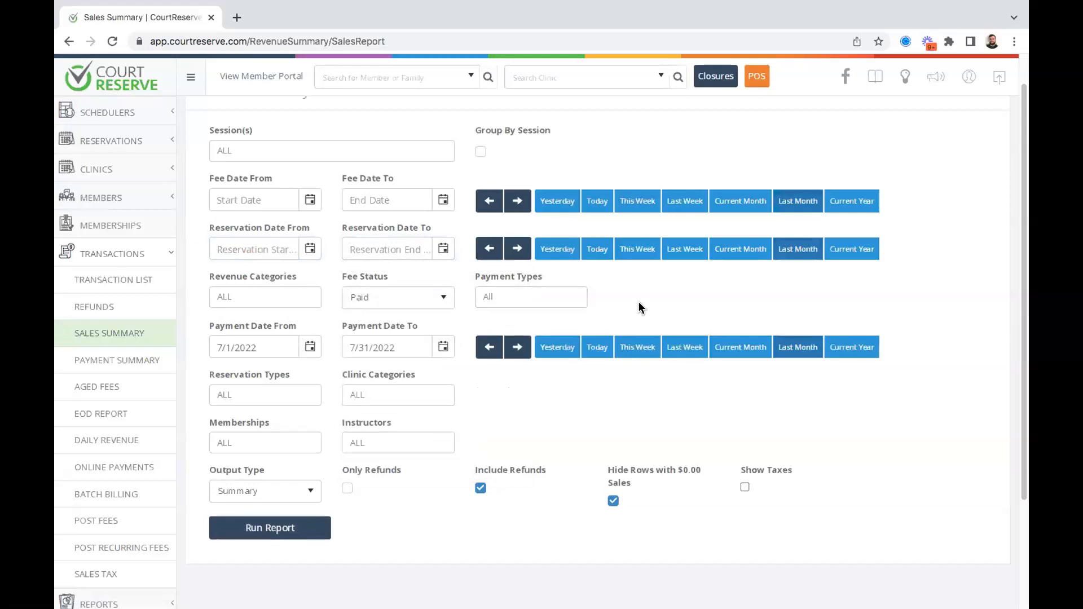
# Switch the report's Output Type to Detail.
pyautogui.scroll(-2, 639, 308)
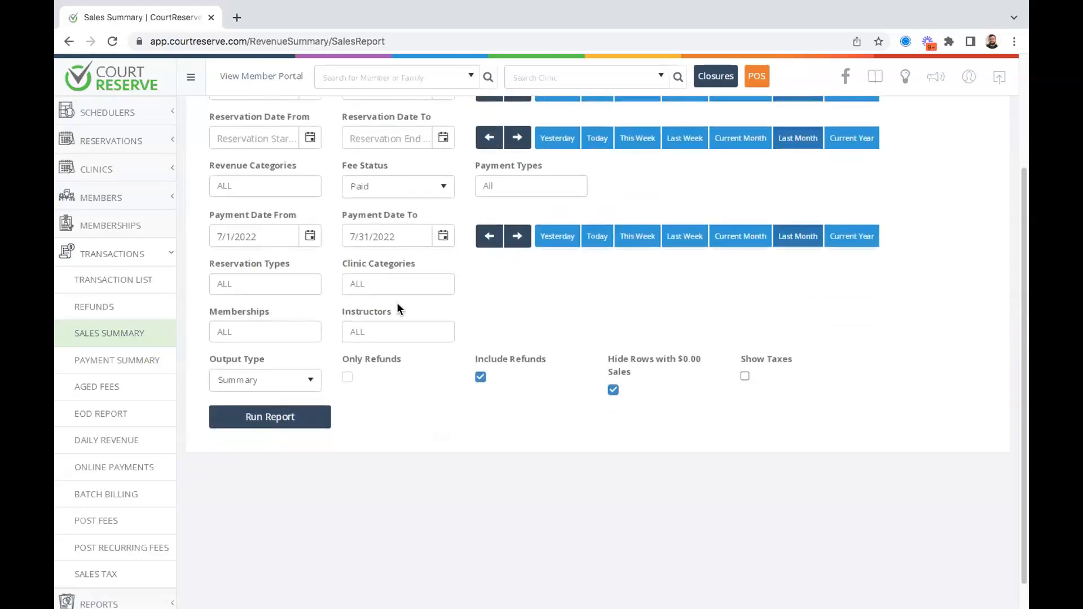
pyautogui.click(295, 378)
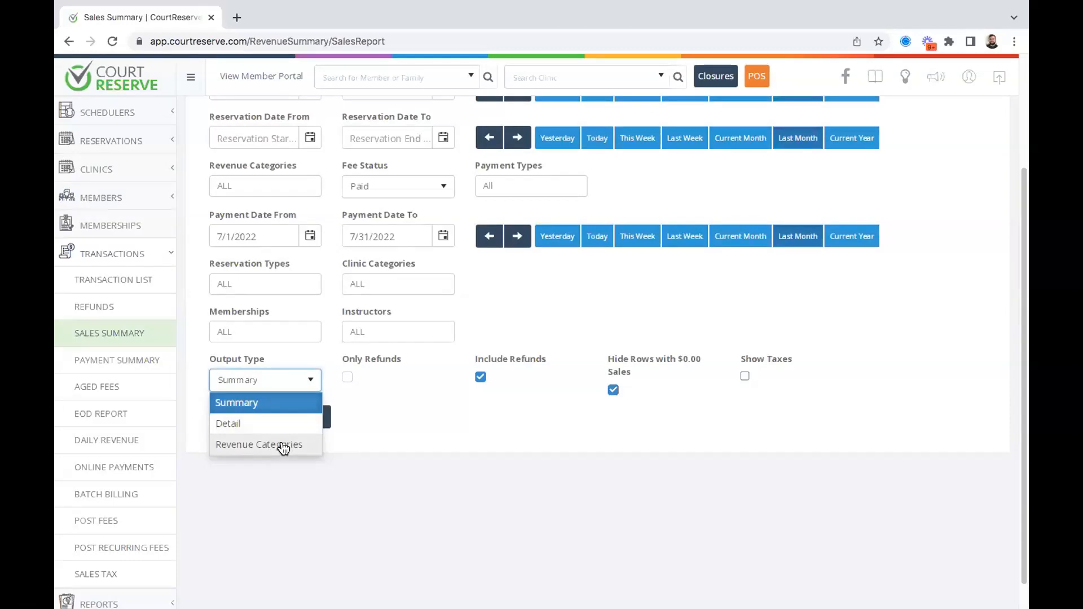
pyautogui.click(283, 424)
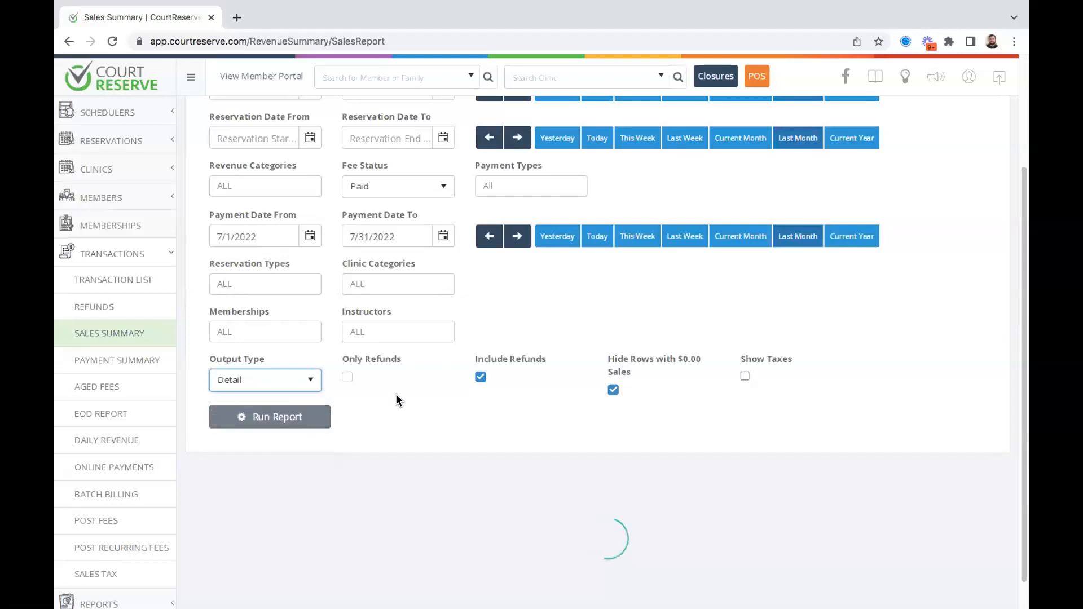
# Scroll through the Detail grid of paid July 2022 fees with amounts, payment types and categories.
pyautogui.scroll(-4, 396, 400)
pyautogui.scroll(-2, 369, 339)
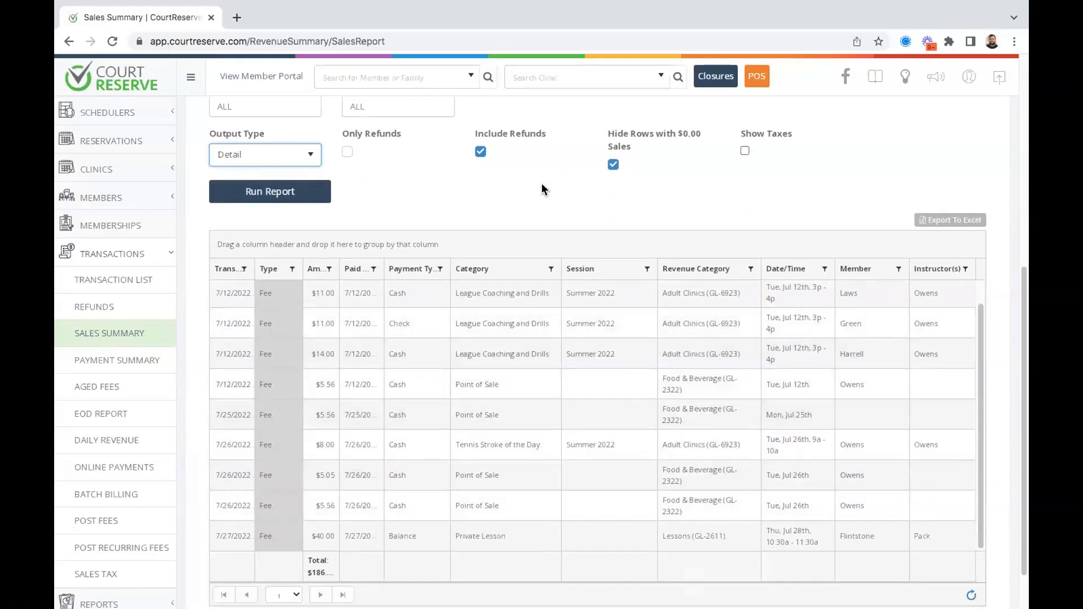
pyautogui.scroll(3, 540, 183)
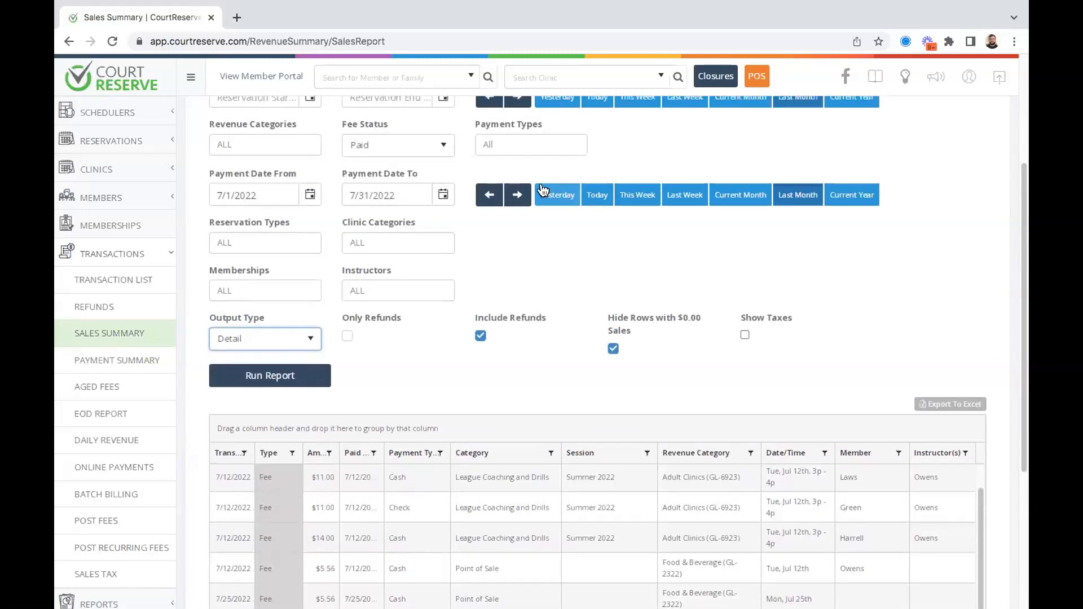
pyautogui.scroll(1, 543, 189)
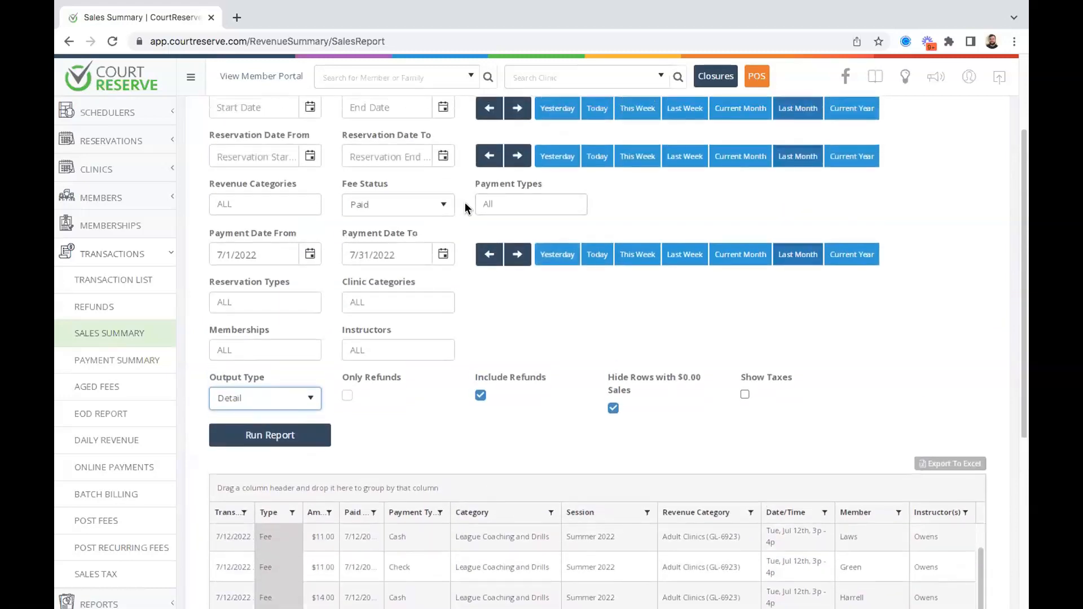
pyautogui.scroll(2, 465, 208)
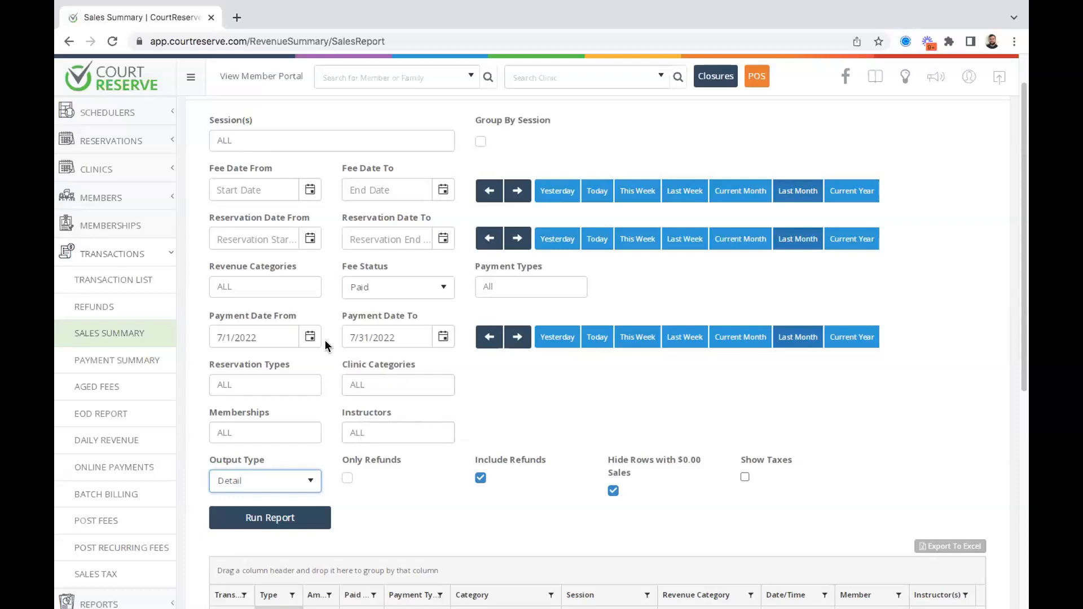
# Filter by one instructor, then remove the tag so Instructors returns to ALL.
pyautogui.click(427, 433)
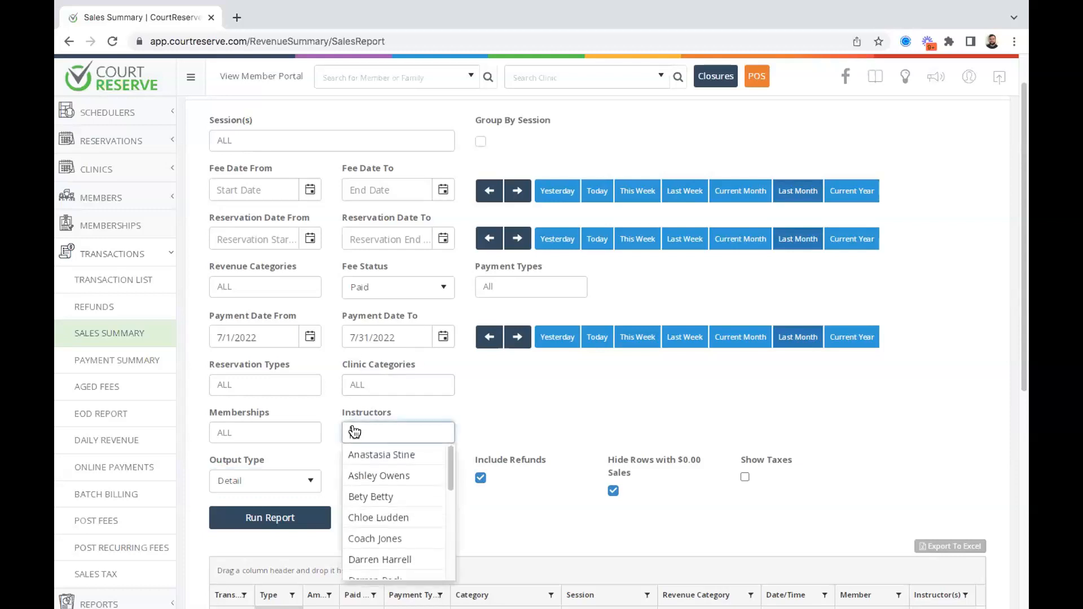
pyautogui.click(387, 476)
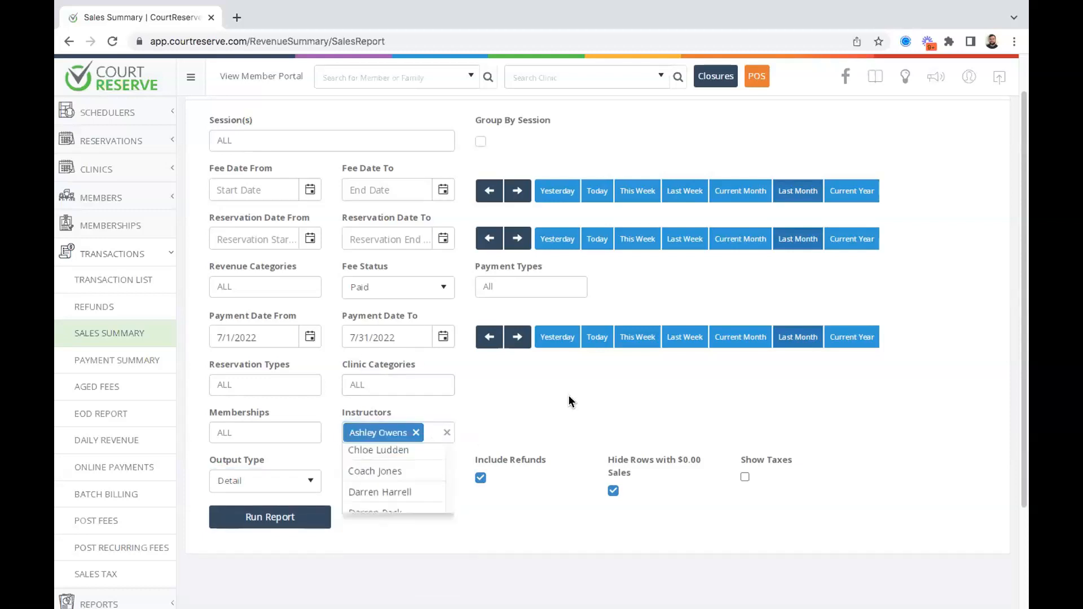
pyautogui.scroll(-3, 519, 377)
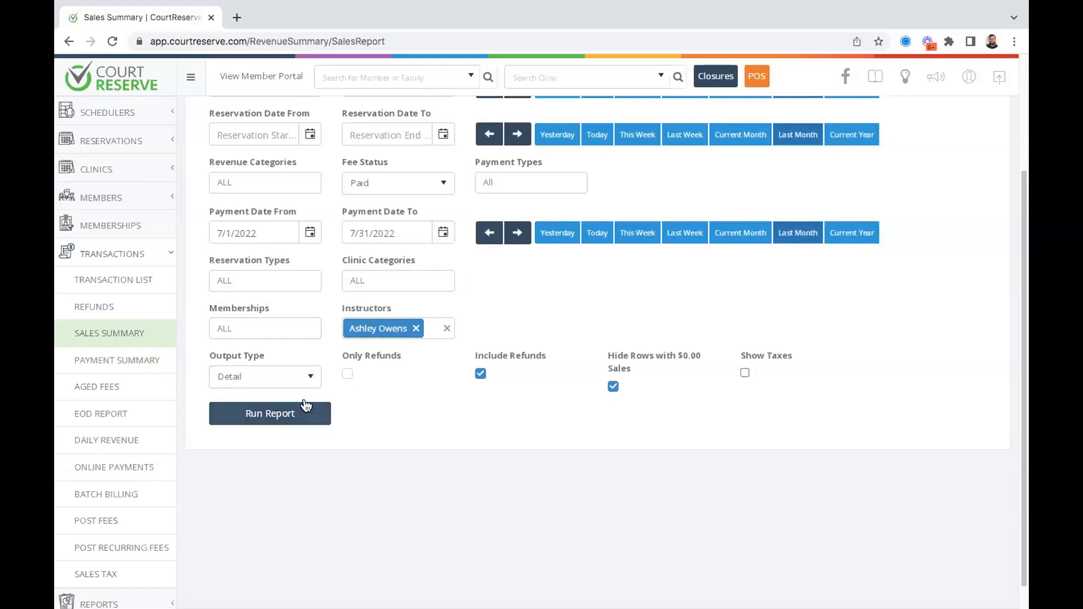
pyautogui.click(416, 328)
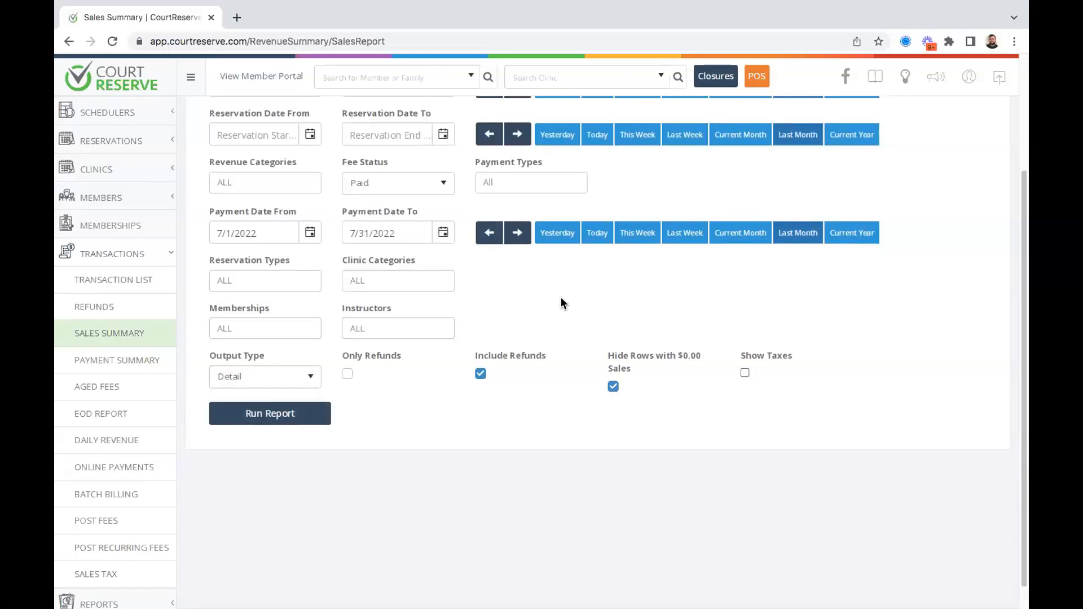
pyautogui.scroll(-1, 500, 399)
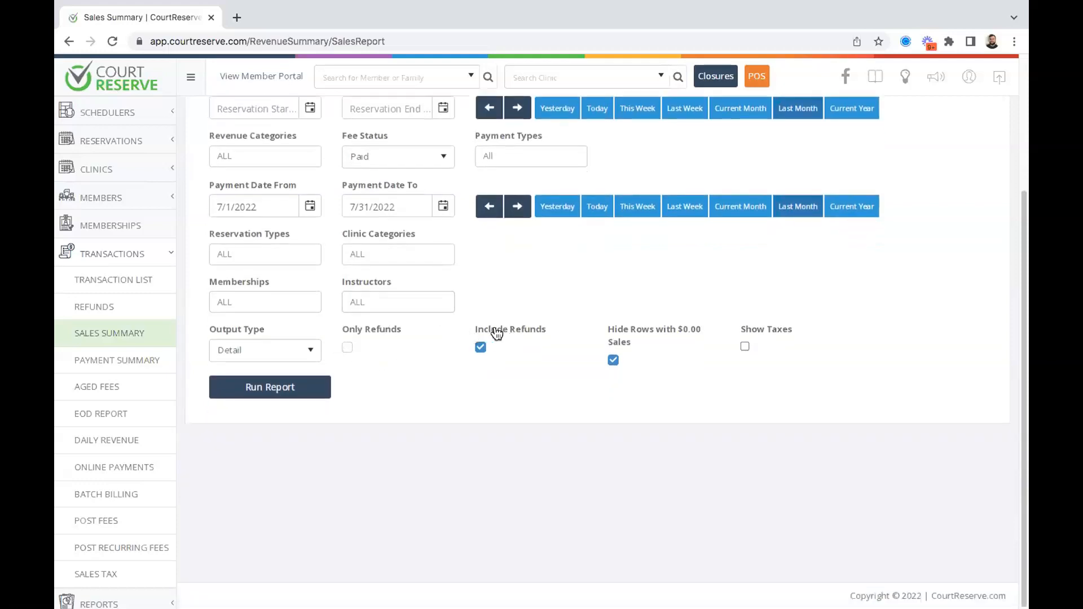
# Run the July paid-fee report, scroll the results, then set Payment Date to the current year.
pyautogui.click(251, 388)
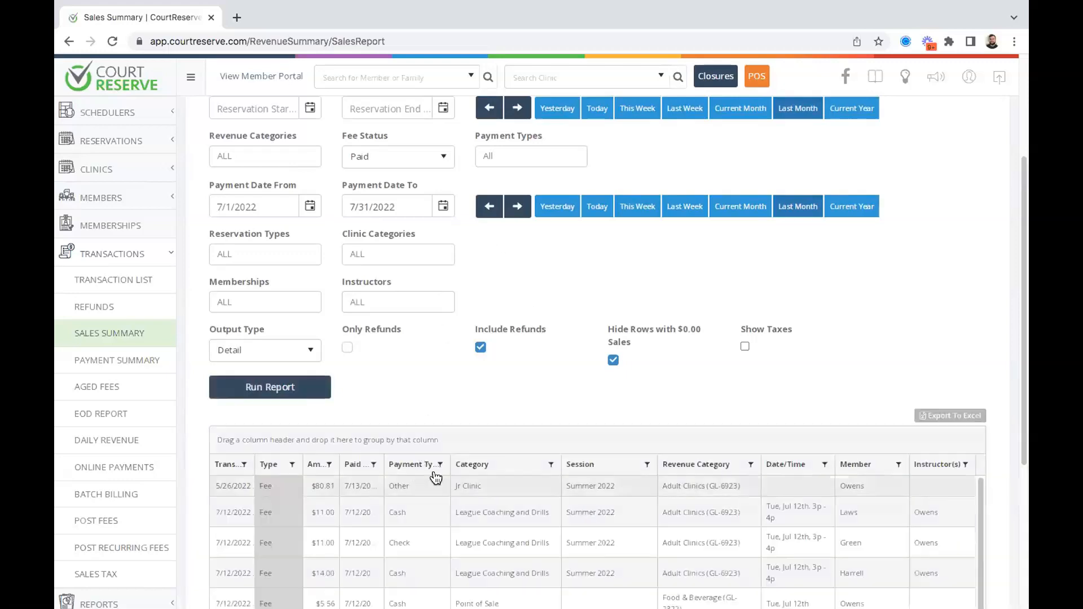
pyautogui.scroll(-5, 489, 452)
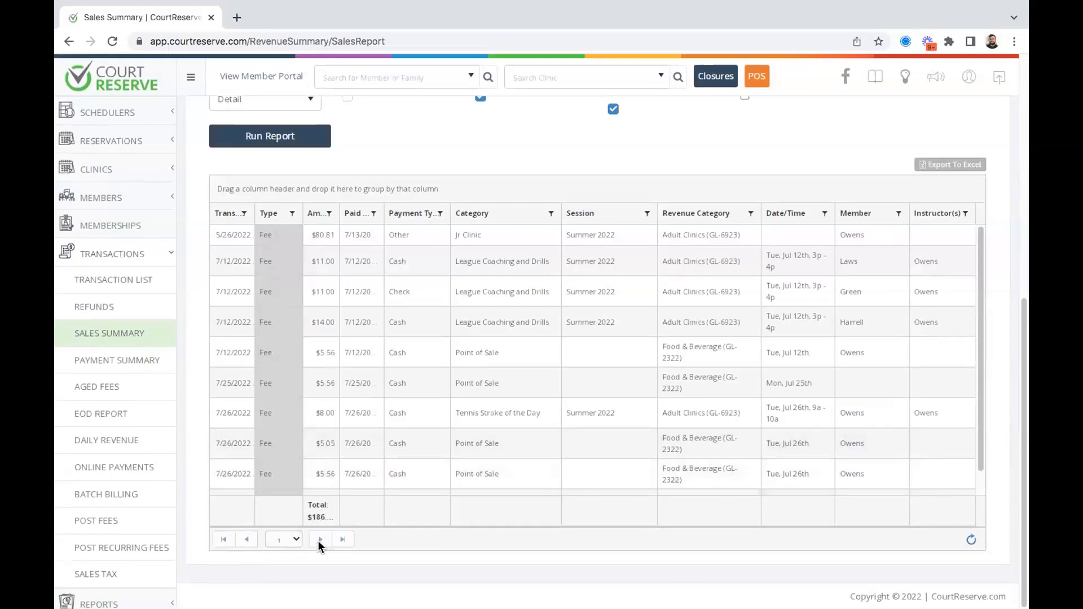
pyautogui.scroll(-1, 389, 416)
pyautogui.scroll(3, 394, 417)
pyautogui.scroll(-3, 393, 416)
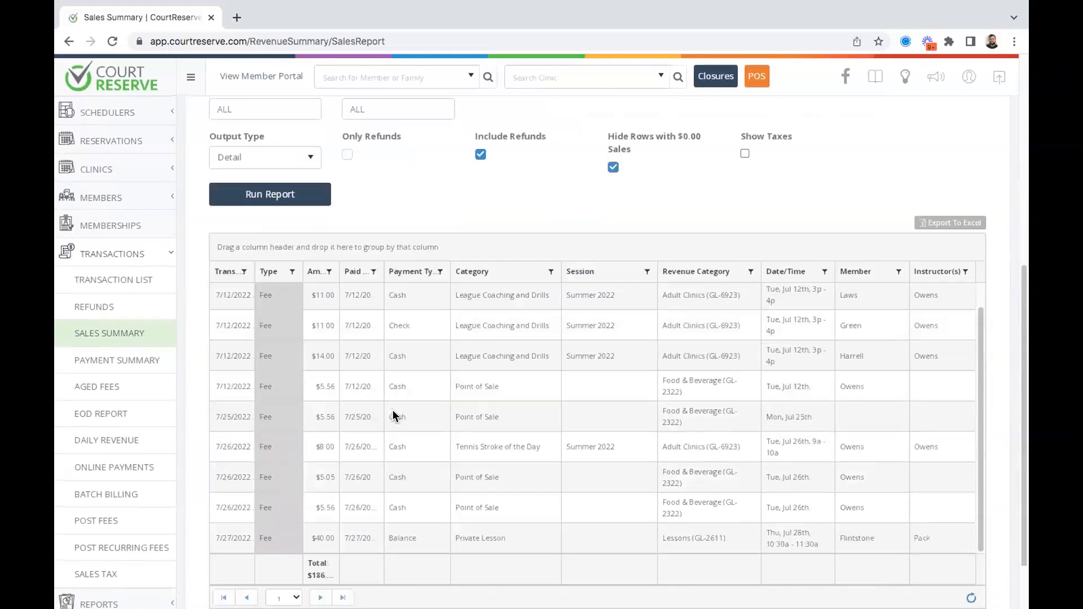
pyautogui.scroll(1, 980, 361)
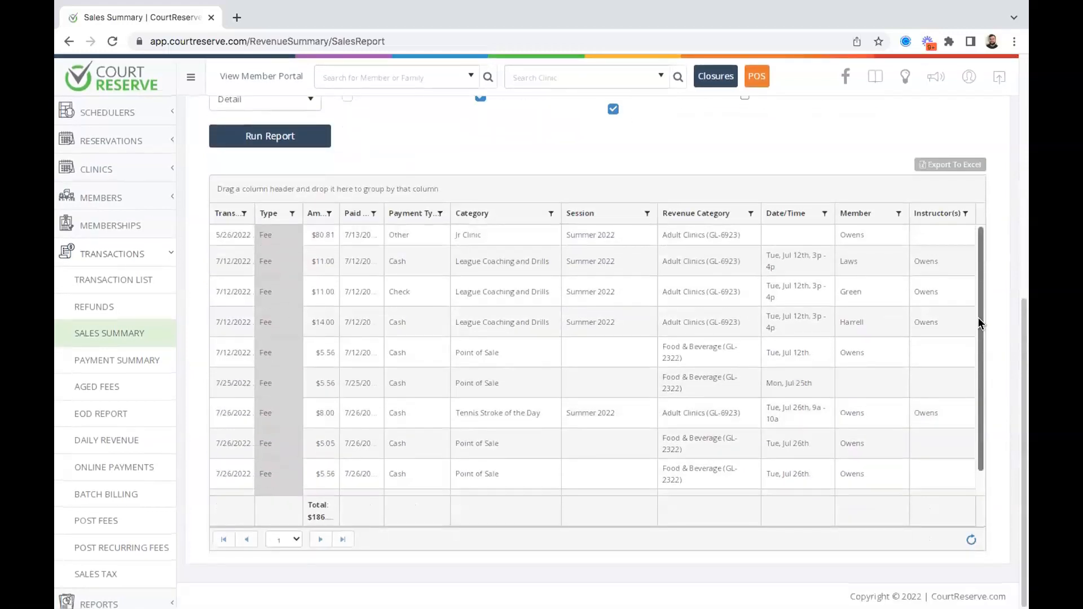
pyautogui.scroll(2, 560, 139)
pyautogui.scroll(3, 560, 141)
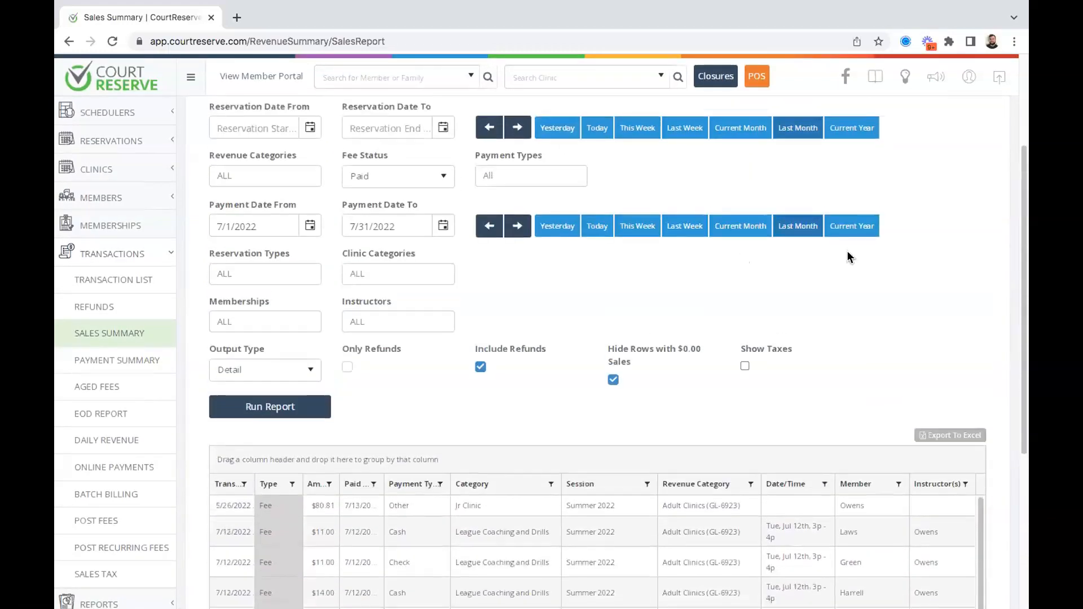
pyautogui.click(849, 226)
# Run the 2022 report with Only Refunds ticked, then untick it and rerun for all fees.
pyautogui.click(348, 366)
pyautogui.click(270, 406)
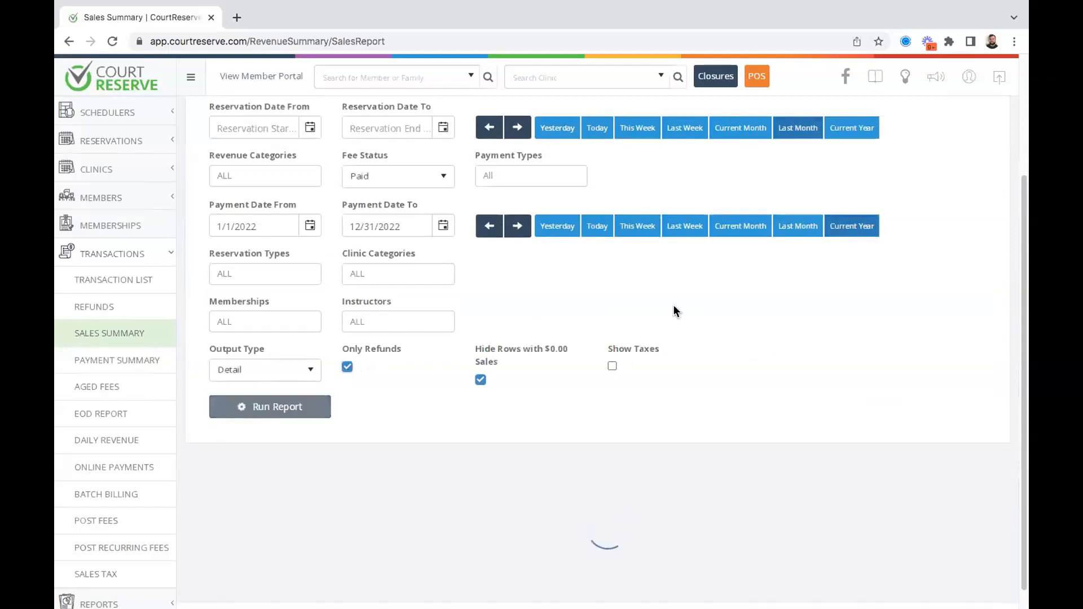
pyautogui.scroll(-1, 475, 286)
pyautogui.scroll(-3, 475, 286)
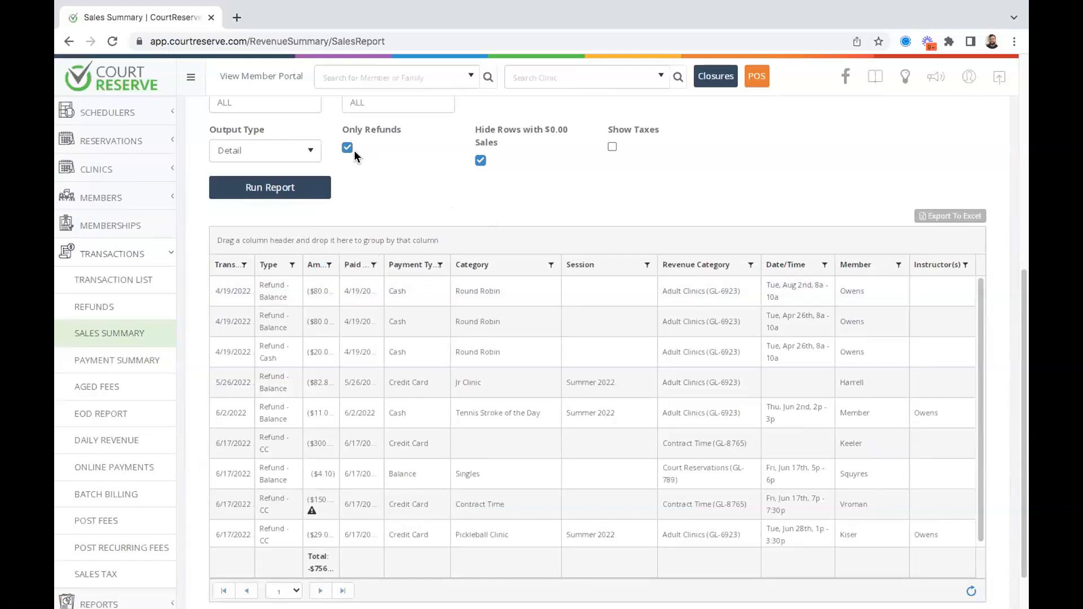
pyautogui.scroll(1, 326, 297)
pyautogui.scroll(-2, 471, 229)
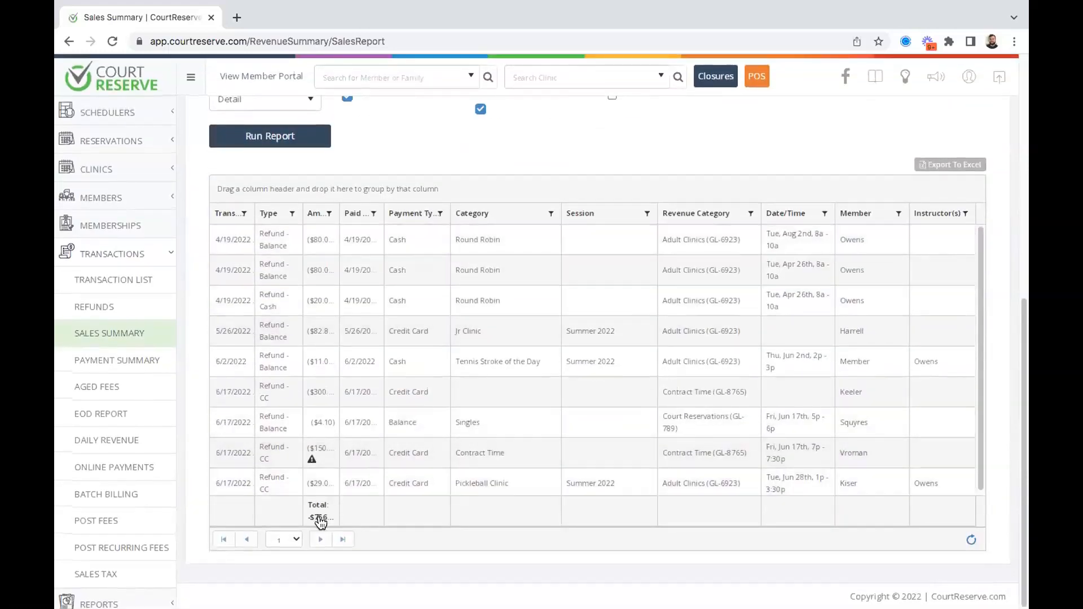
pyautogui.scroll(3, 527, 203)
pyautogui.click(347, 230)
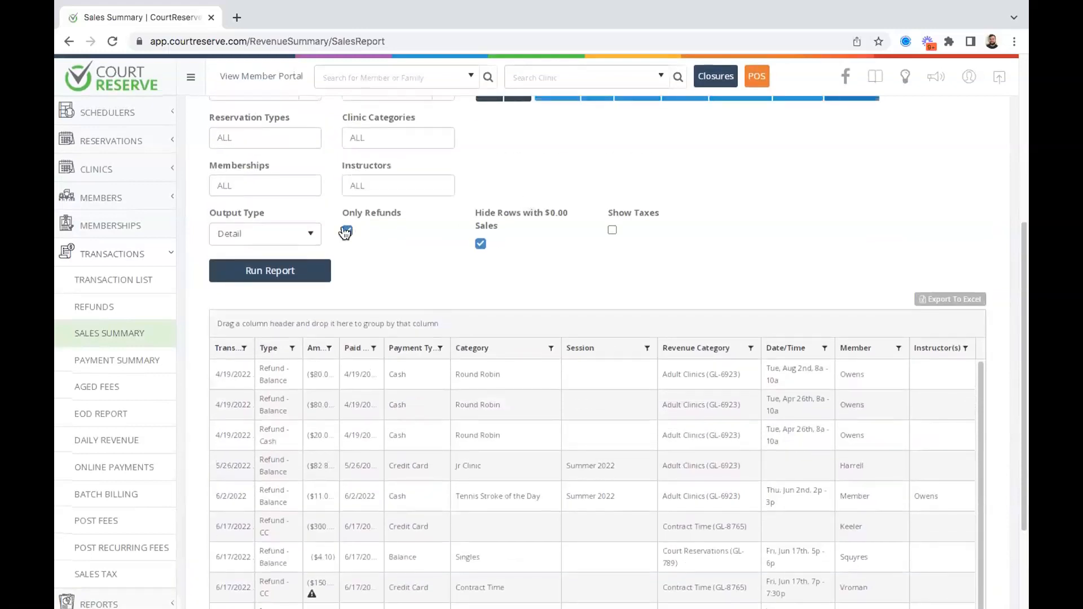
pyautogui.click(252, 388)
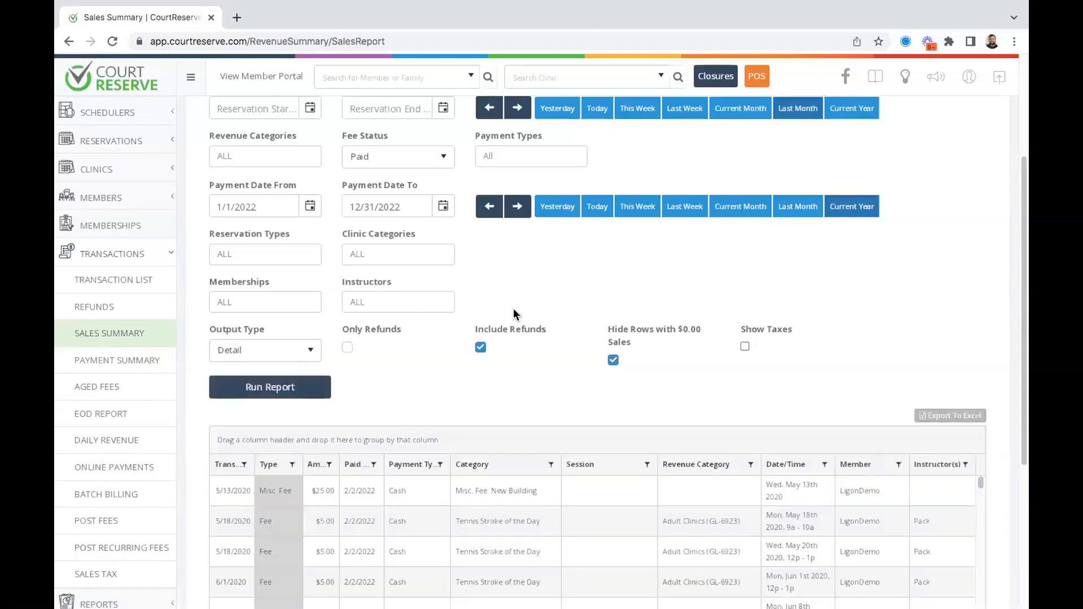
pyautogui.scroll(-3, 852, 260)
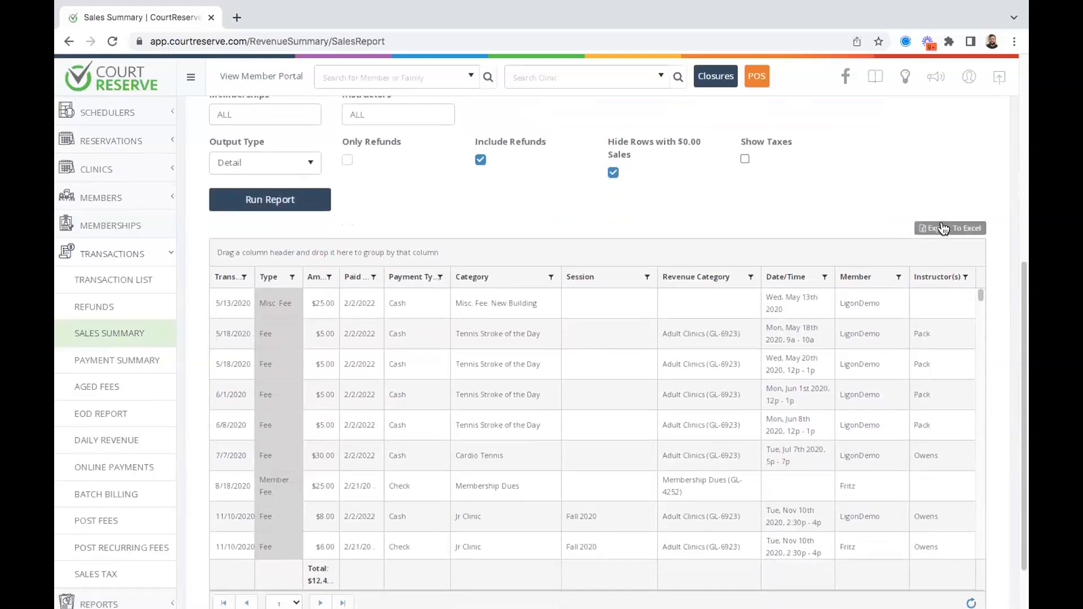
pyautogui.scroll(-1, 806, 219)
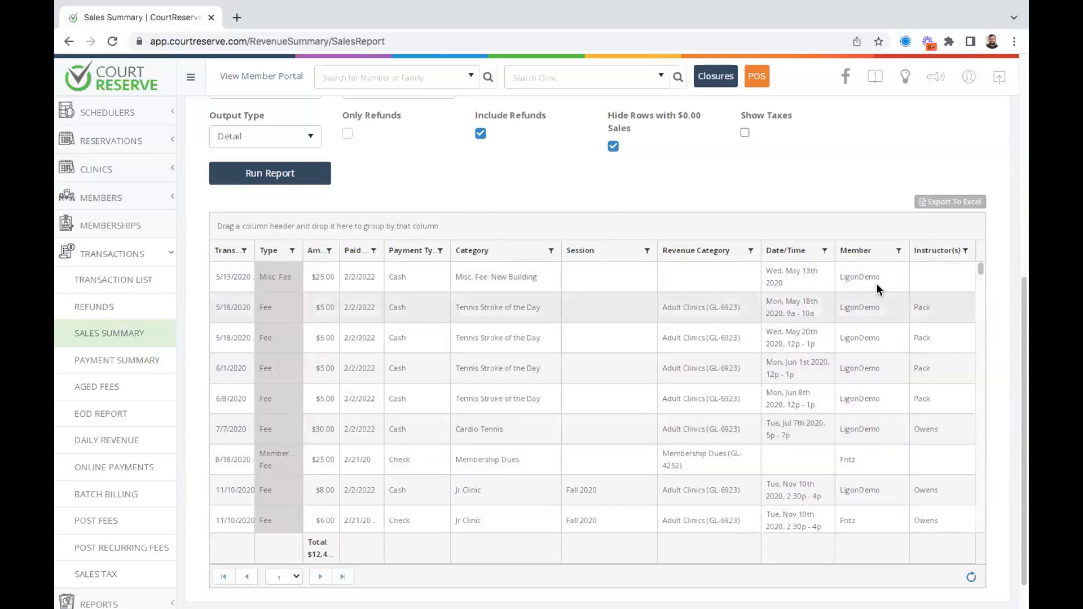
# Group the Detail grid by Instructor(s) and collapse the blank and second instructor groups.
pyautogui.moveTo(928, 255); pyautogui.dragTo(866, 229)
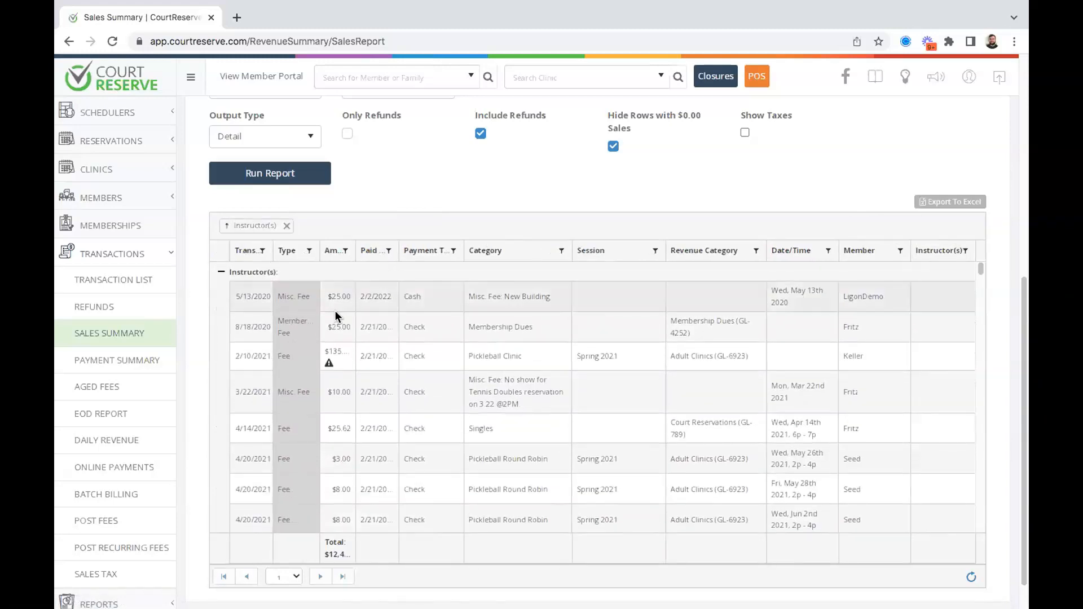
pyautogui.click(219, 275)
pyautogui.scroll(-2, 291, 364)
pyautogui.scroll(2, 290, 364)
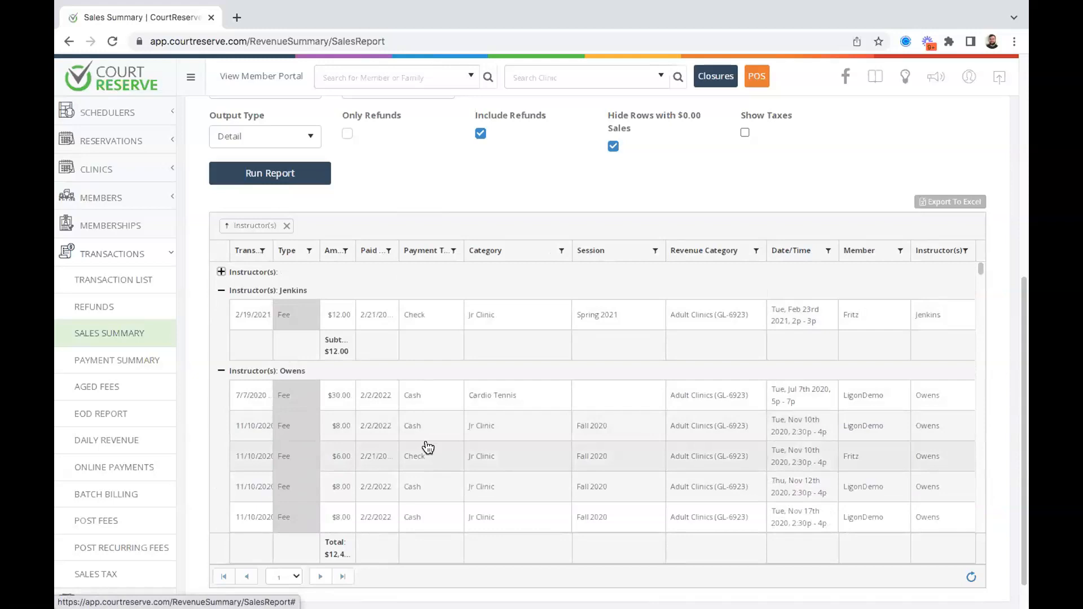
pyautogui.click(221, 293)
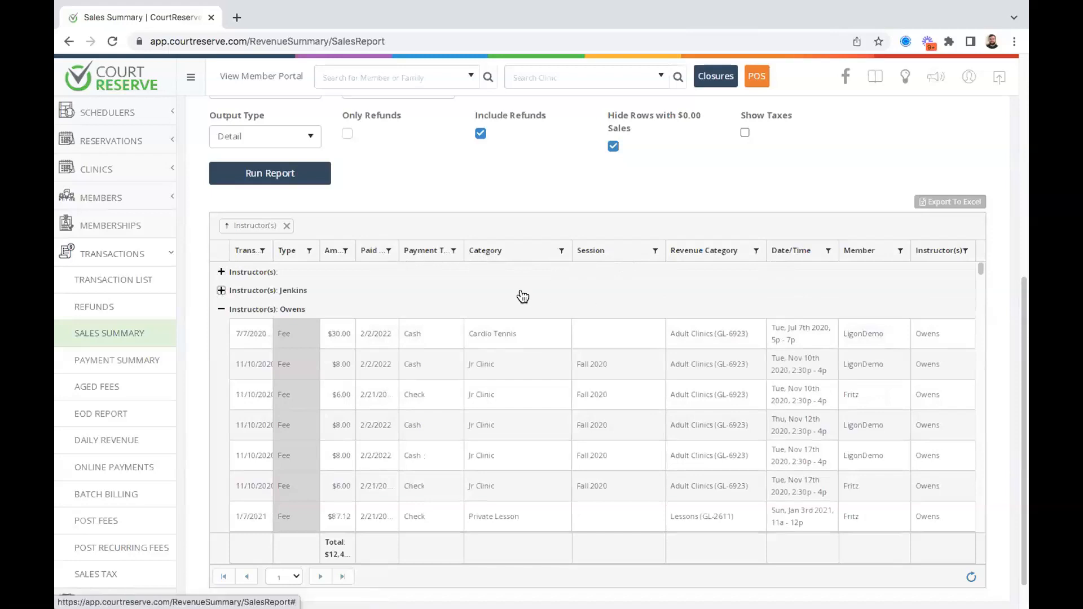
# Add Category as a second grouping level under instructor and browse the nested groups.
pyautogui.scroll(-1, 393, 280)
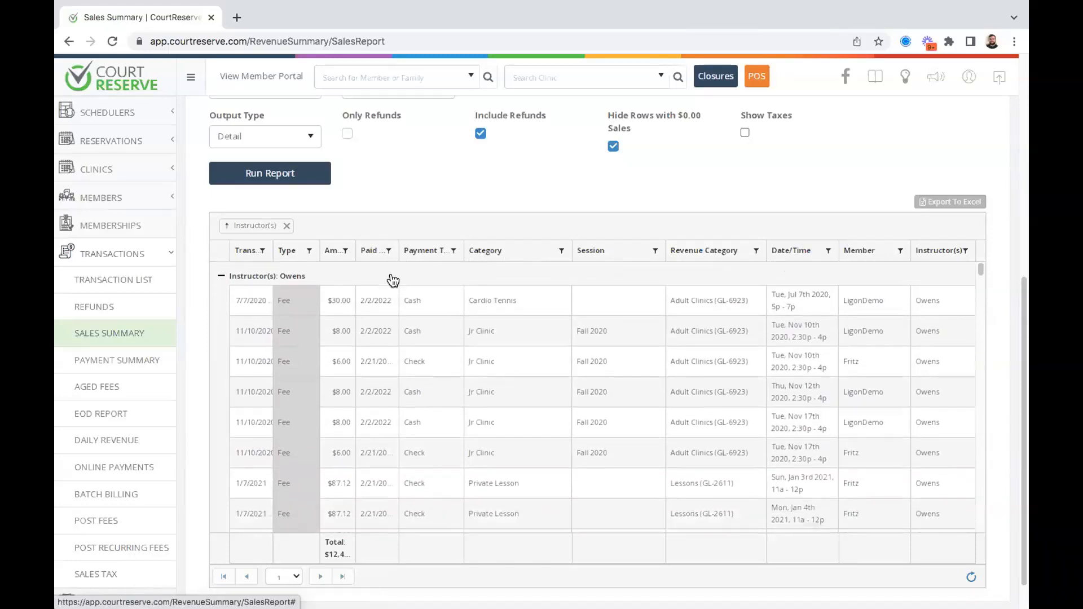
pyautogui.scroll(1, 392, 280)
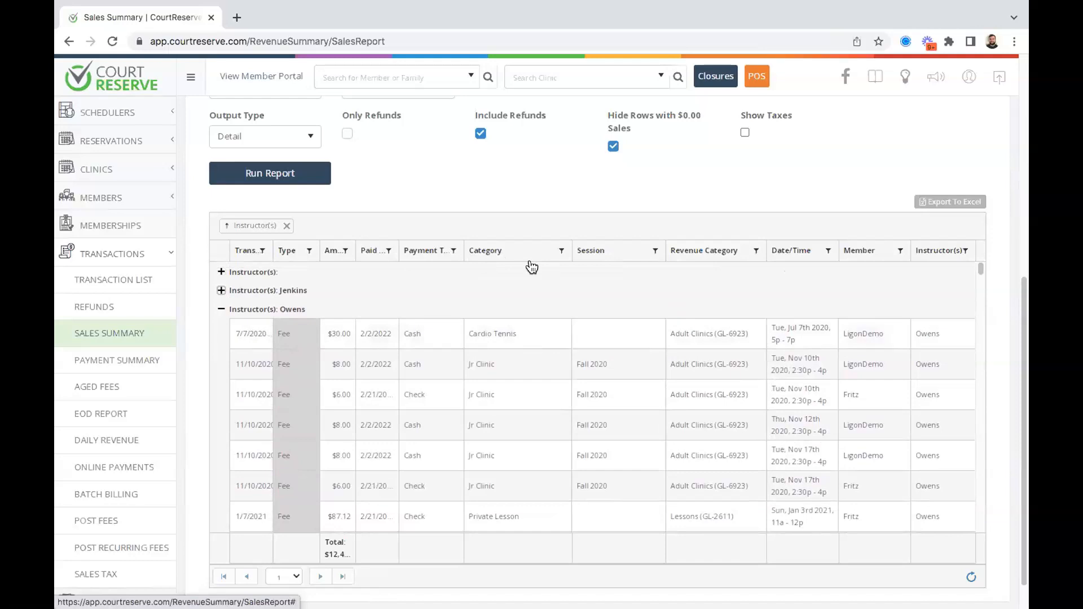
pyautogui.moveTo(497, 250); pyautogui.dragTo(461, 230)
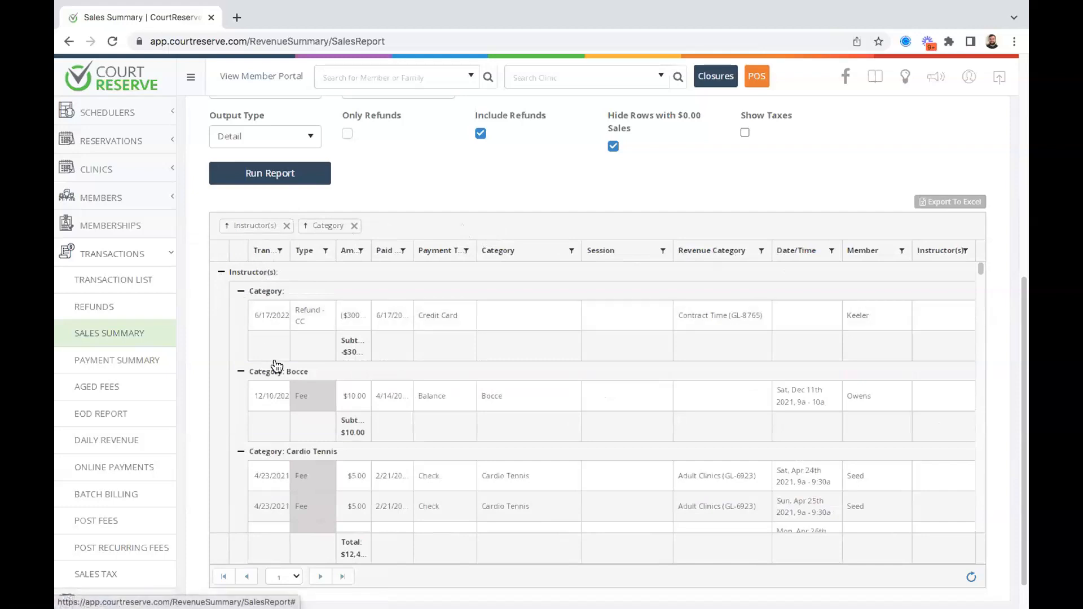
pyautogui.scroll(-3, 271, 393)
pyautogui.scroll(1, 372, 346)
pyautogui.scroll(-3, 352, 364)
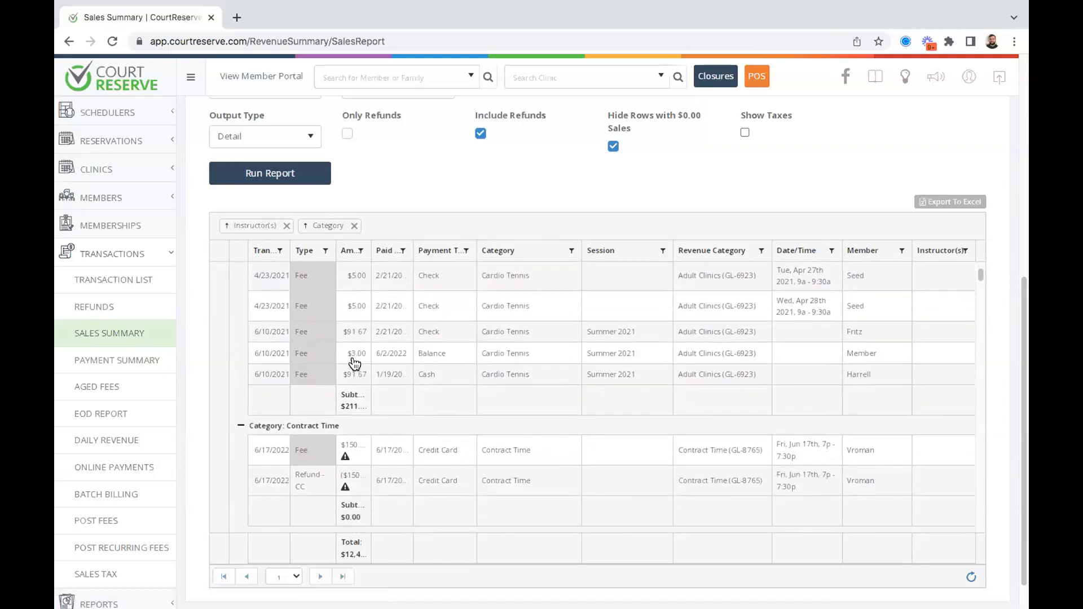
pyautogui.scroll(6, 347, 397)
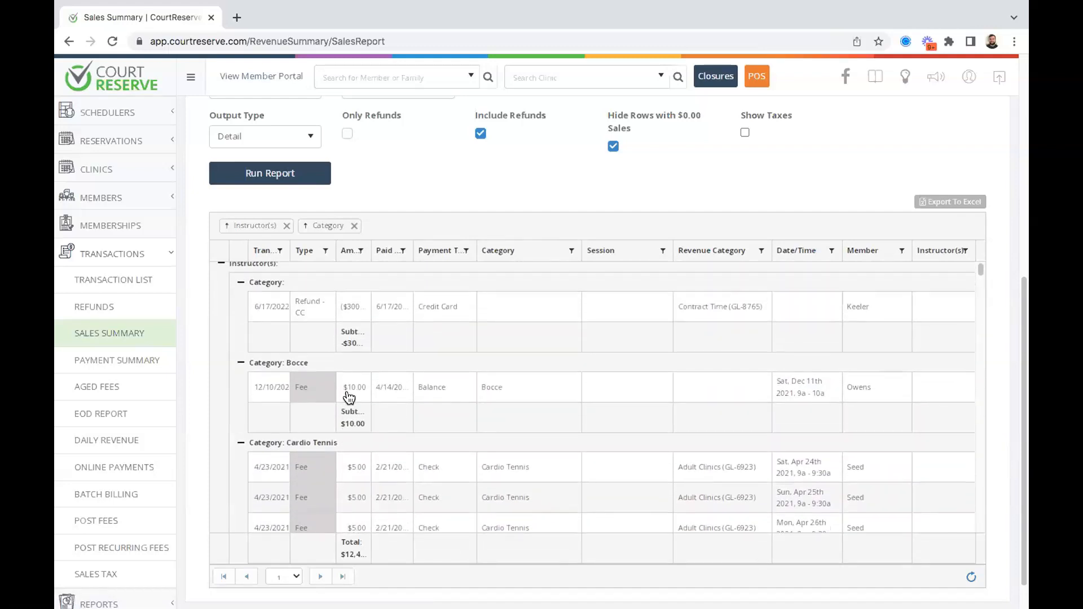
pyautogui.scroll(1, 790, 203)
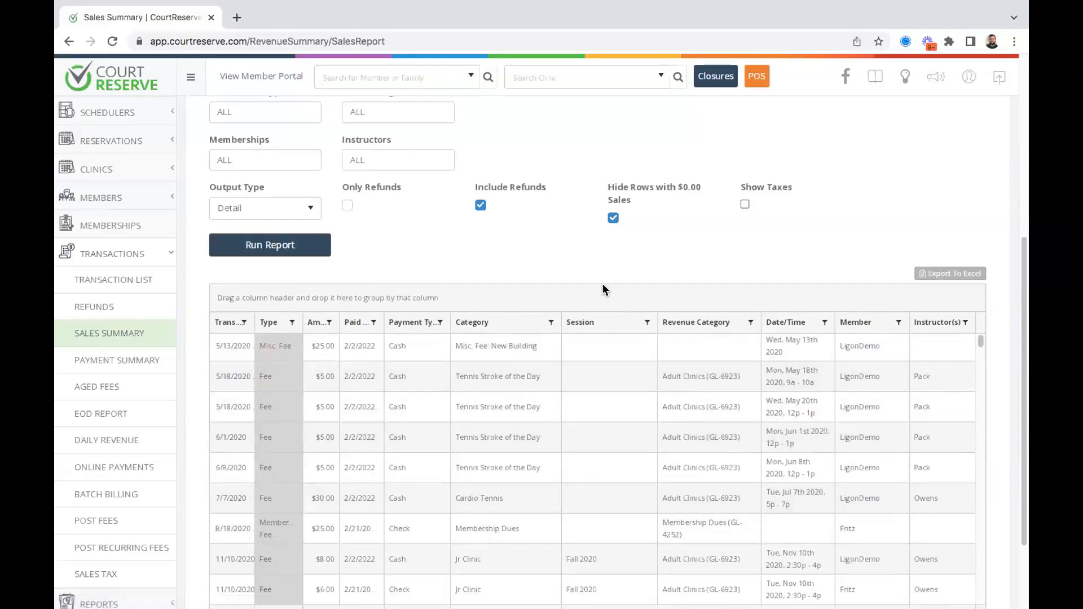
pyautogui.click(752, 322)
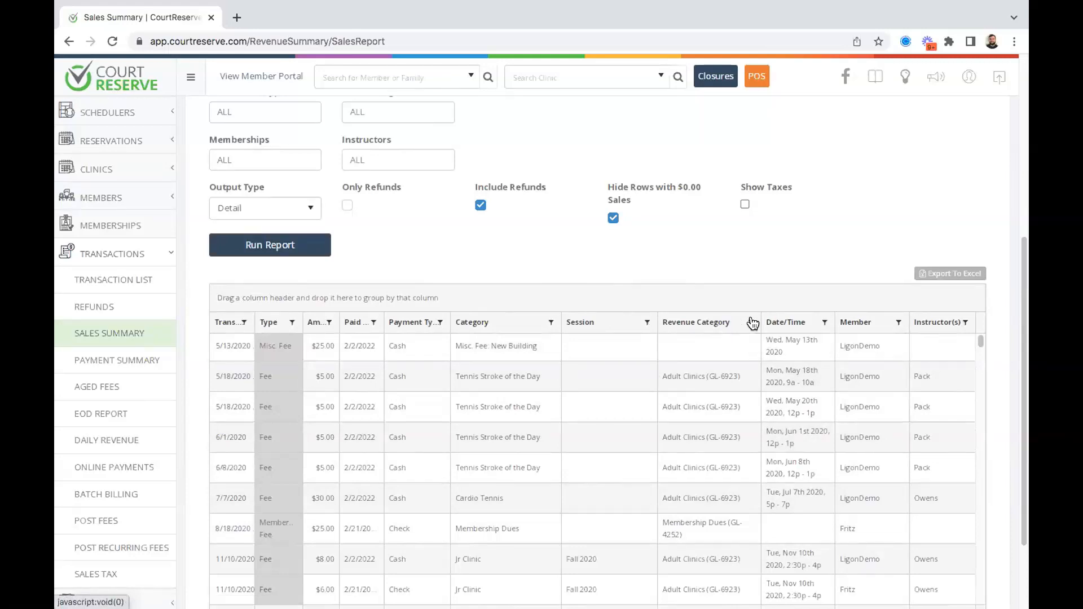
pyautogui.click(798, 370)
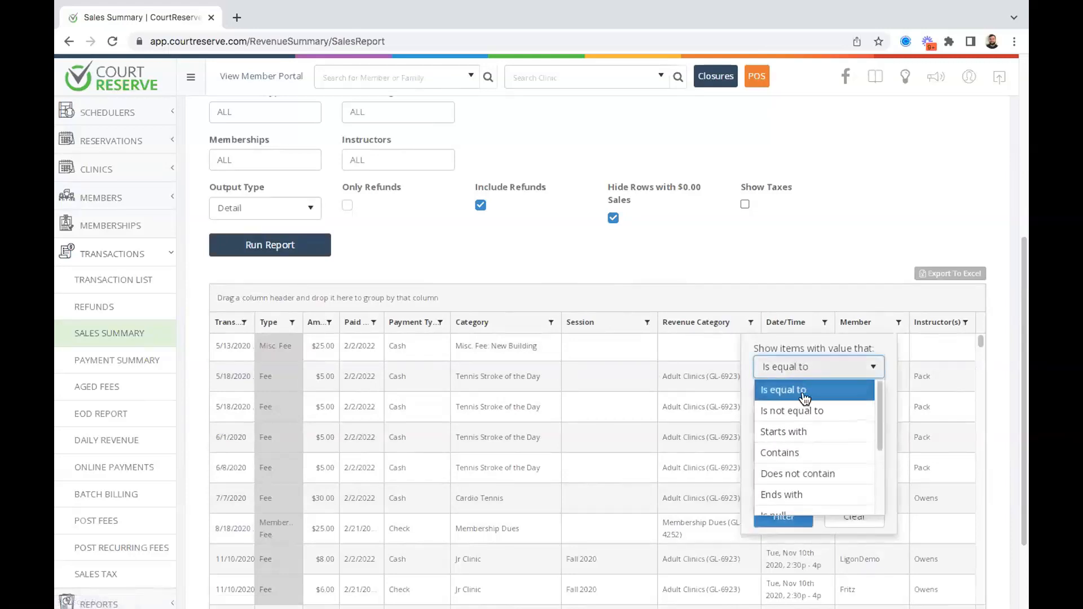
pyautogui.click(744, 258)
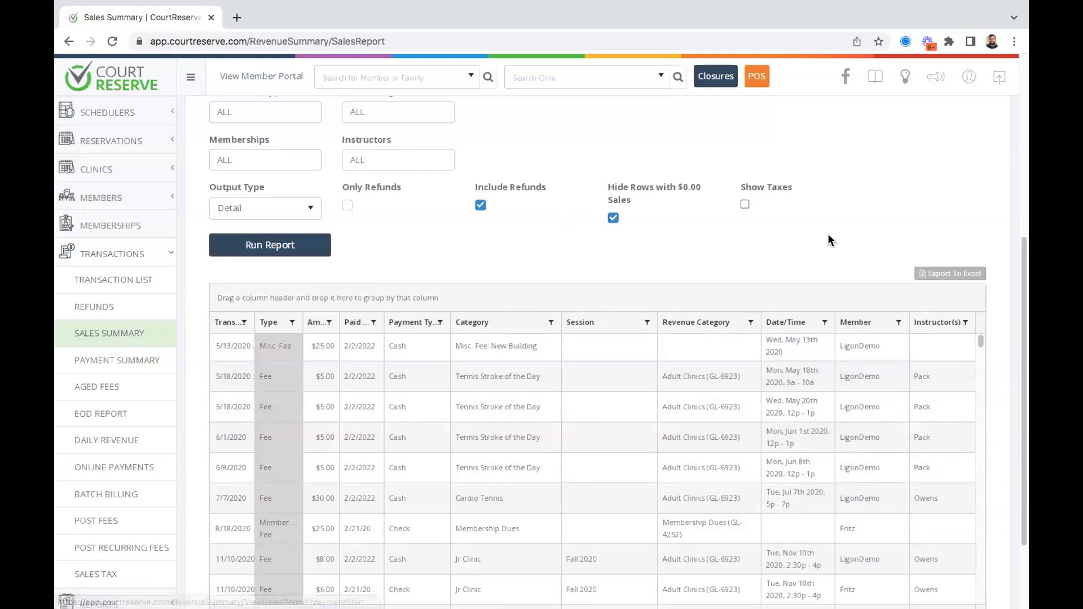
pyautogui.scroll(3, 828, 234)
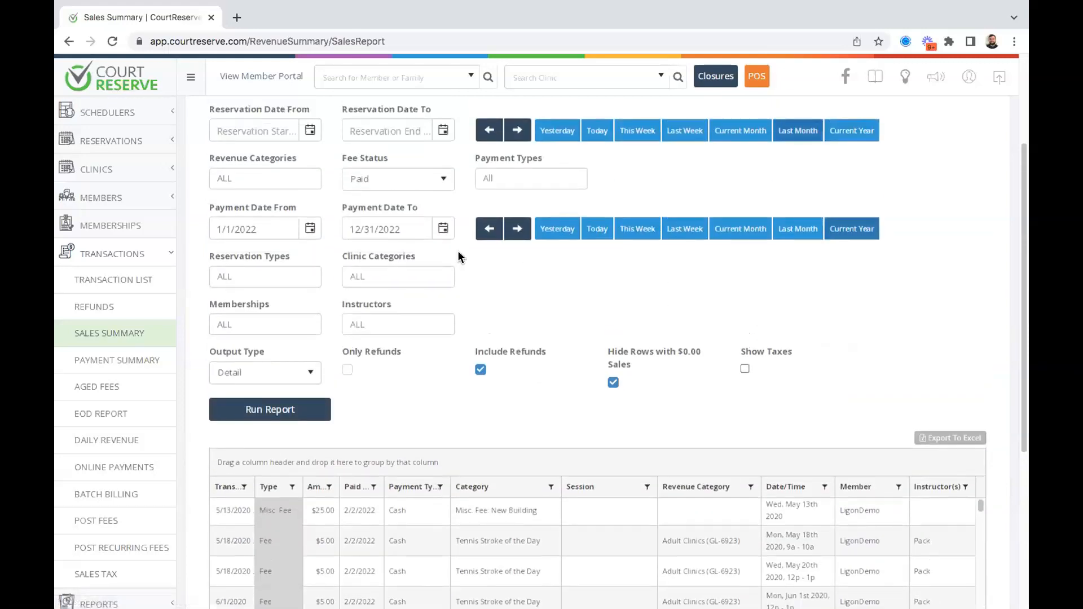
# Filter the 2022 Sales Summary to Credit Card payments and run the report.
pyautogui.scroll(1, 630, 318)
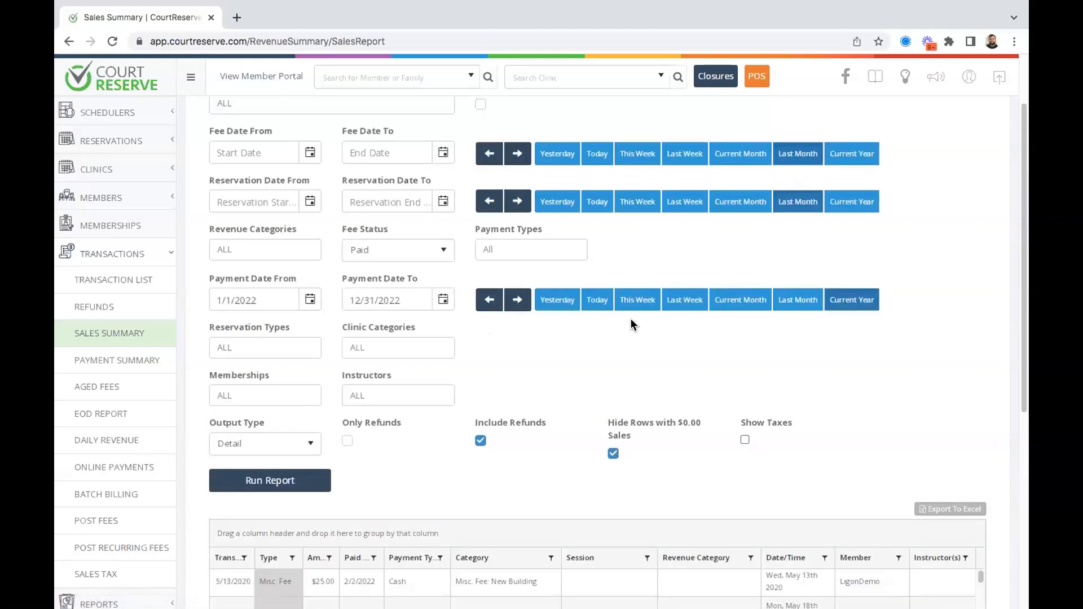
pyautogui.scroll(1, 632, 323)
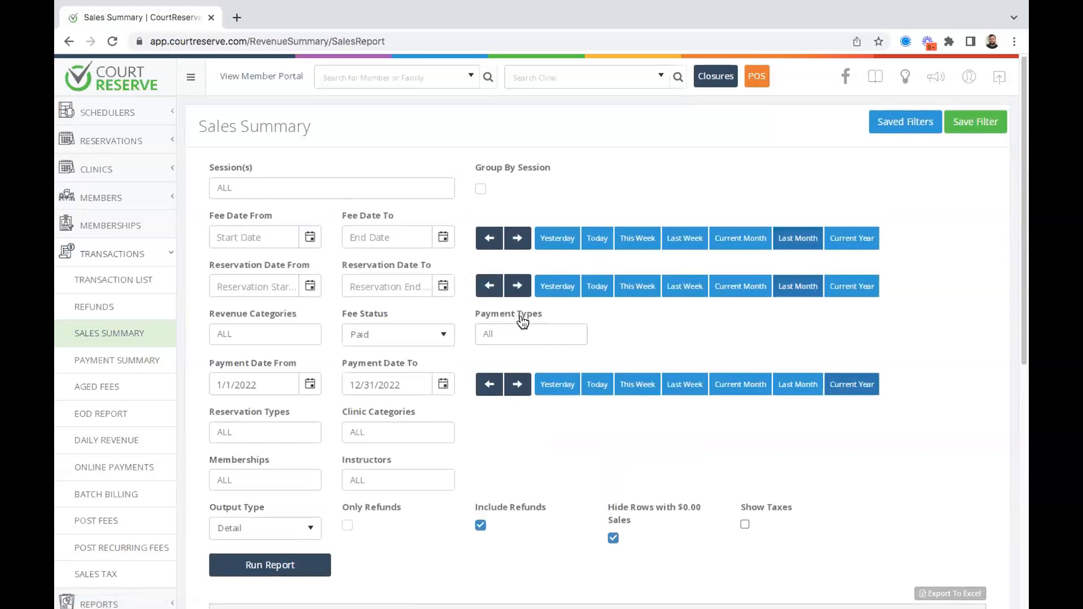
pyautogui.click(509, 333)
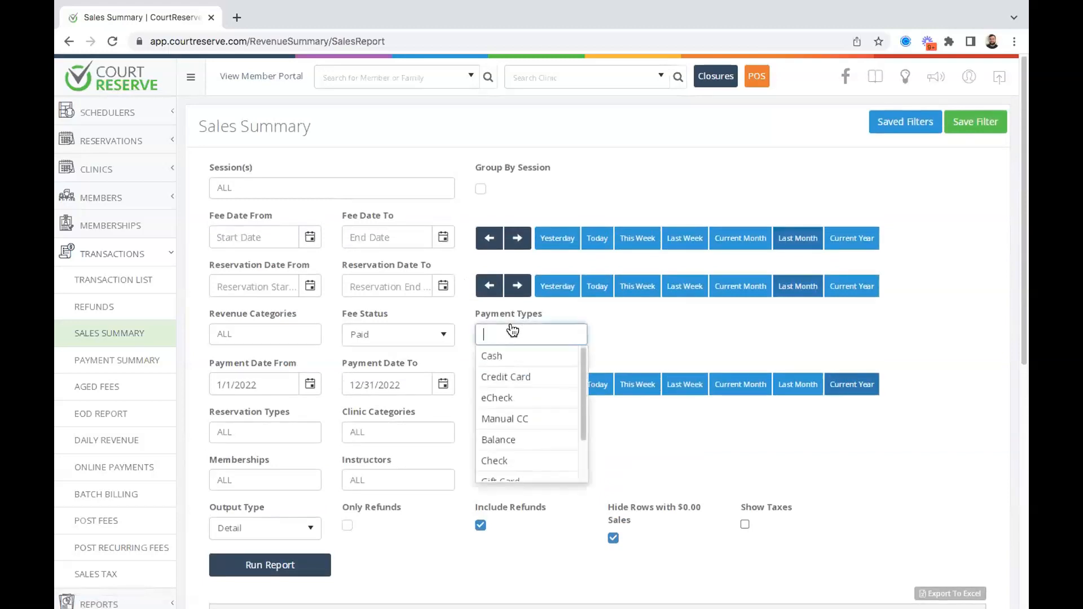
pyautogui.click(543, 376)
pyautogui.click(636, 334)
pyautogui.scroll(-2, 636, 336)
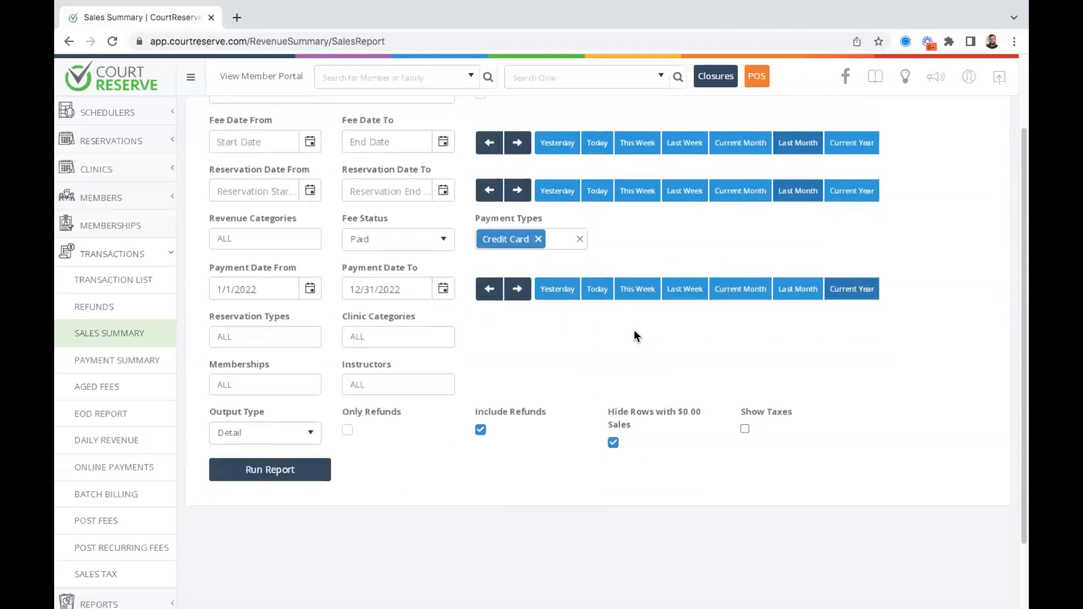
pyautogui.click(256, 471)
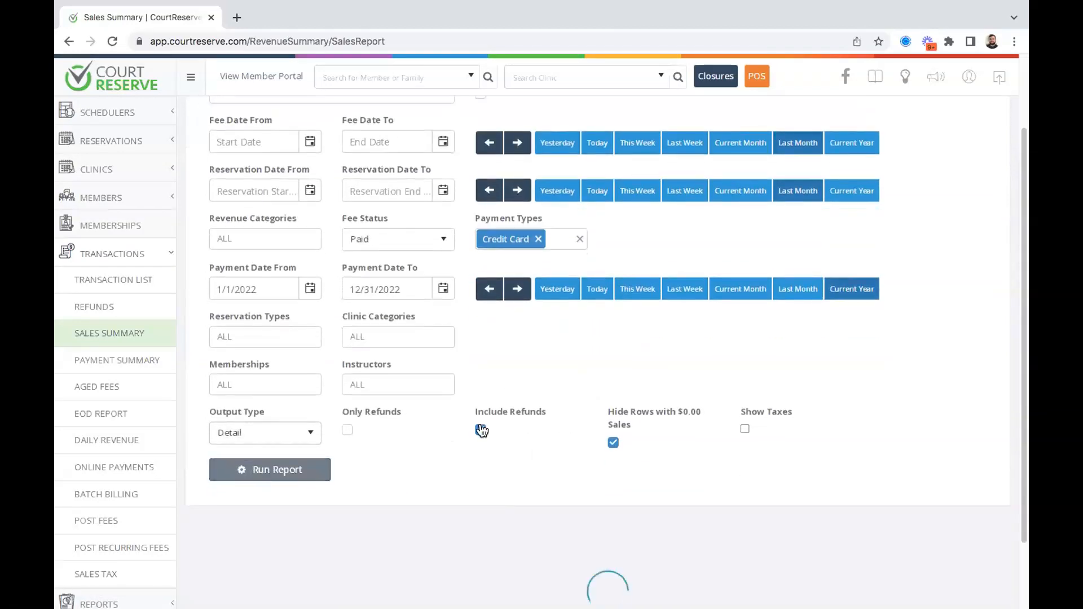
# Turn on Show Taxes and rerun the report to add Subtotal and Tax columns.
pyautogui.scroll(-3, 515, 372)
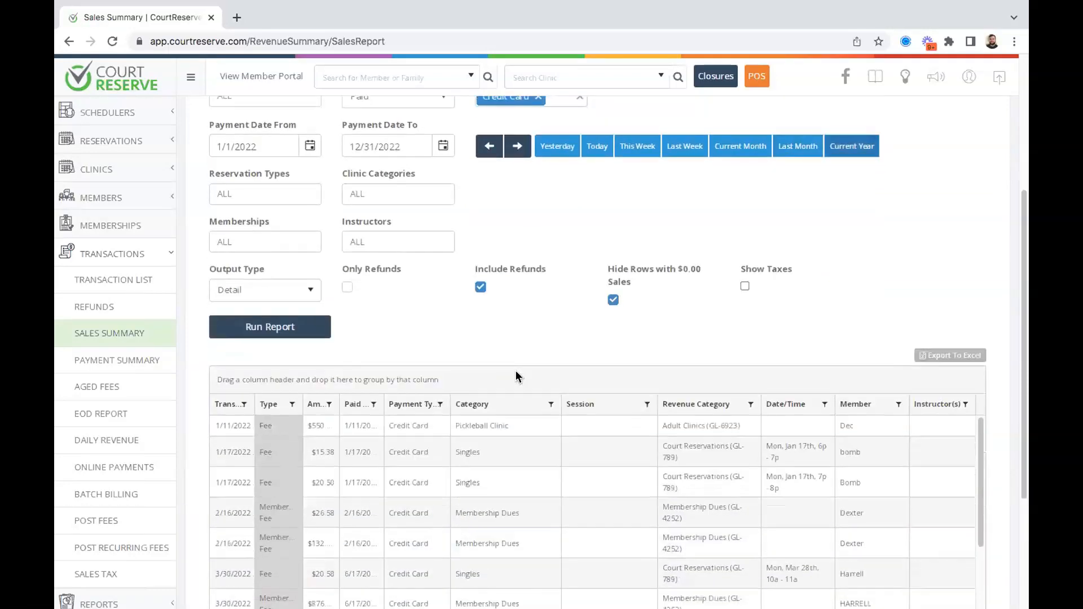
pyautogui.scroll(-1, 516, 375)
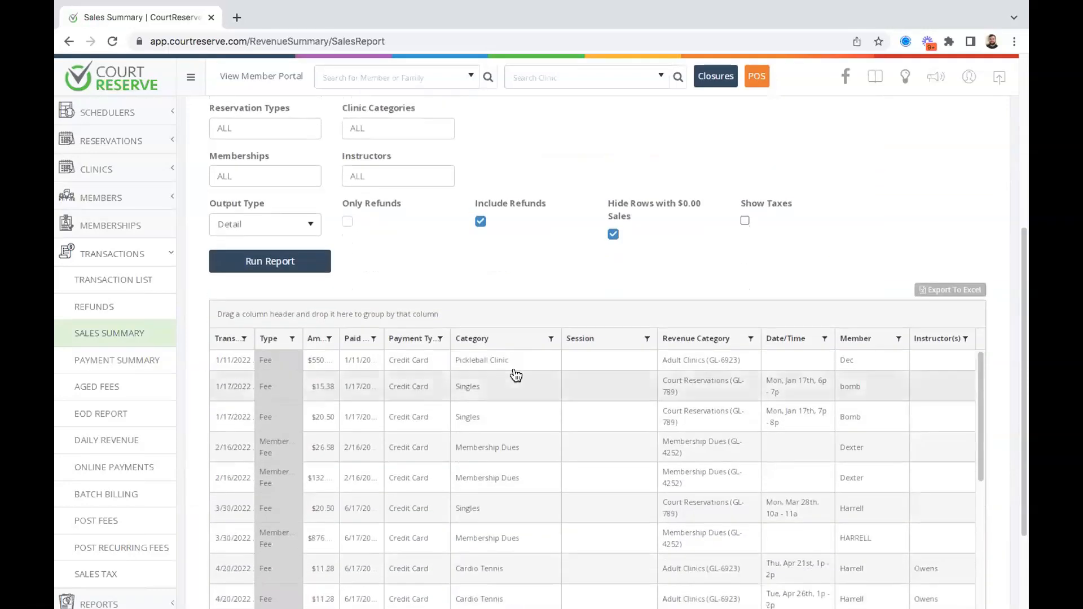
pyautogui.click(744, 220)
pyautogui.click(285, 387)
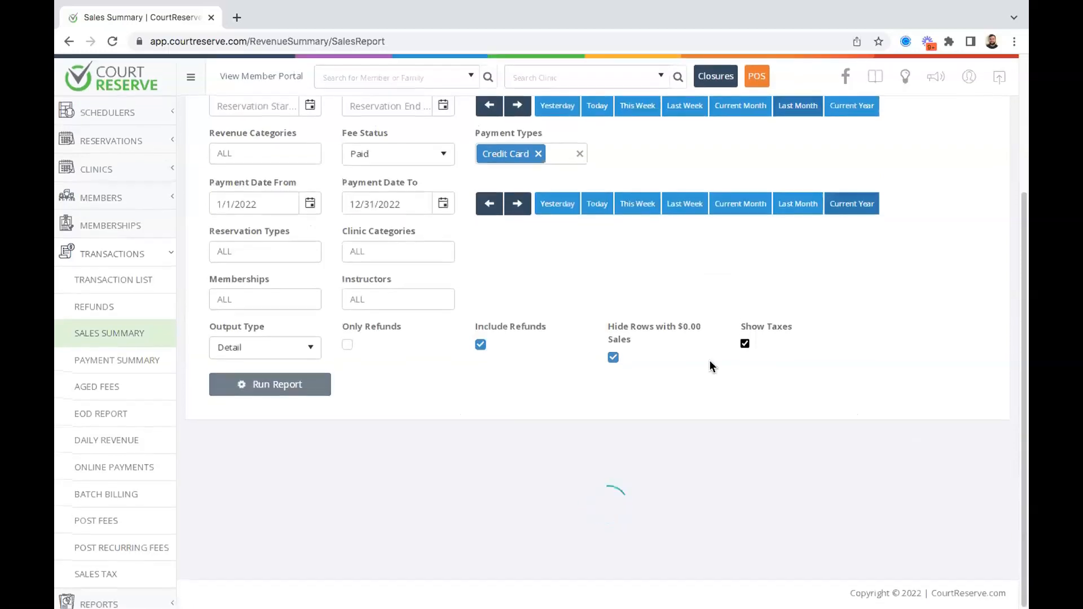
pyautogui.scroll(-4, 710, 365)
pyautogui.scroll(8, 710, 365)
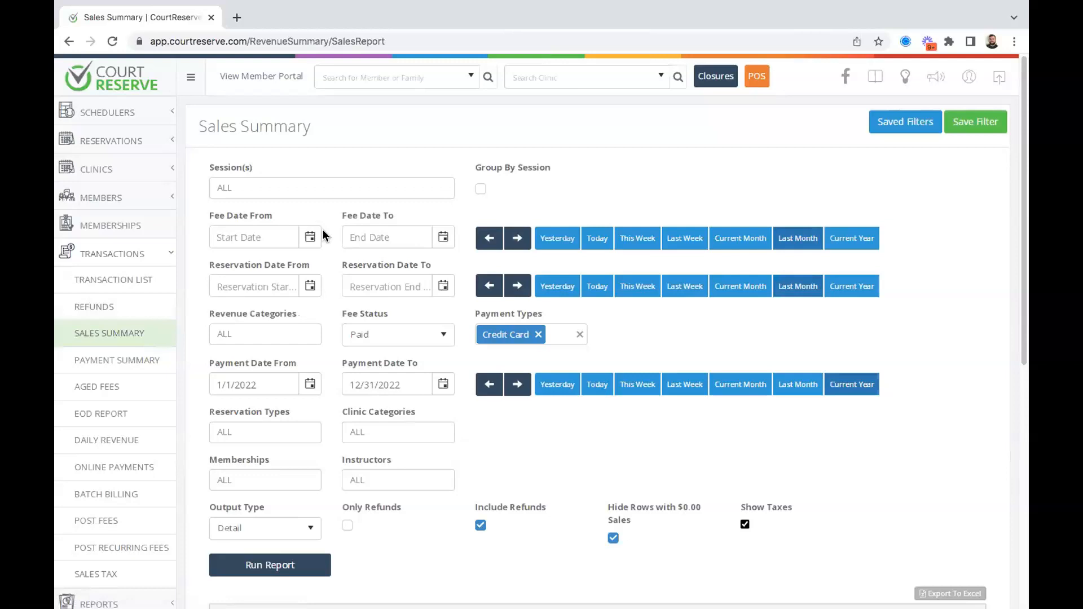
pyautogui.click(136, 363)
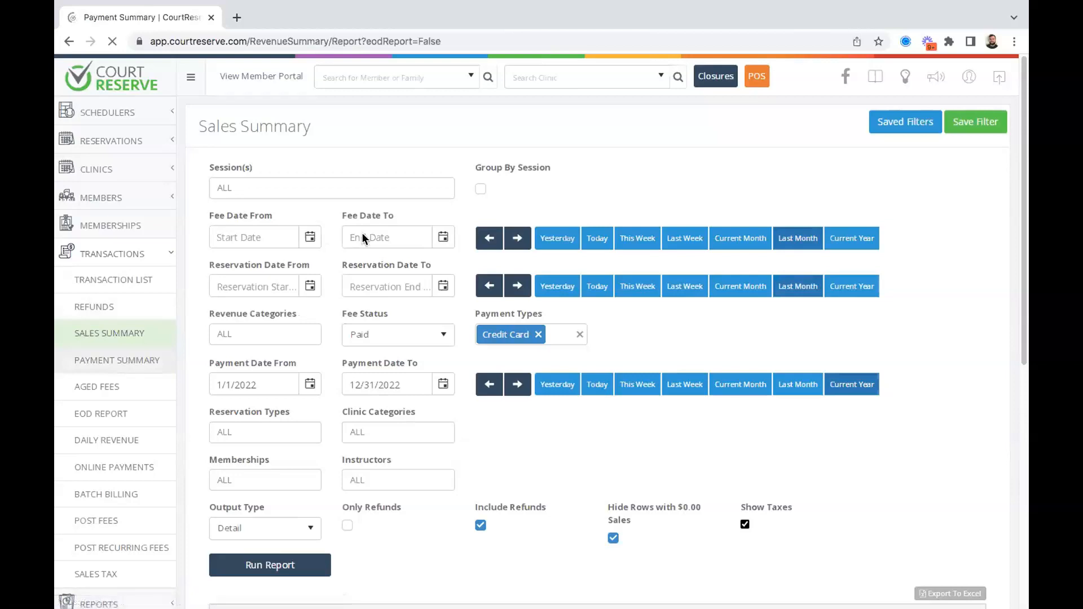
# Review the all-$0.00 Payment Summary for 8/5/2022, then switch the dates to Last Month.
pyautogui.scroll(-2, 566, 280)
pyautogui.scroll(1, 566, 280)
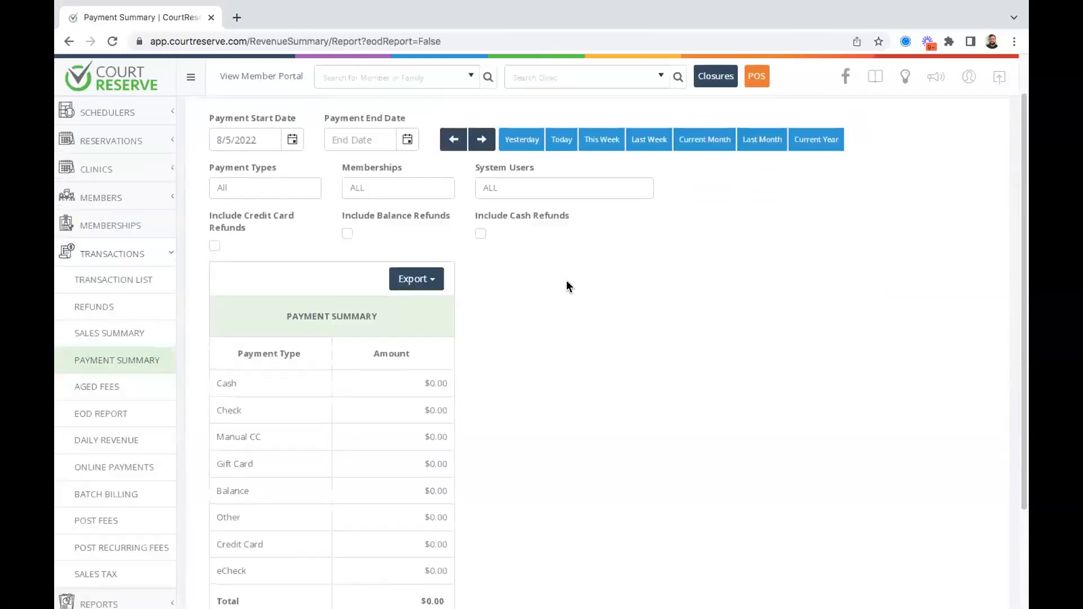
pyautogui.scroll(1, 566, 280)
pyautogui.scroll(-2, 566, 280)
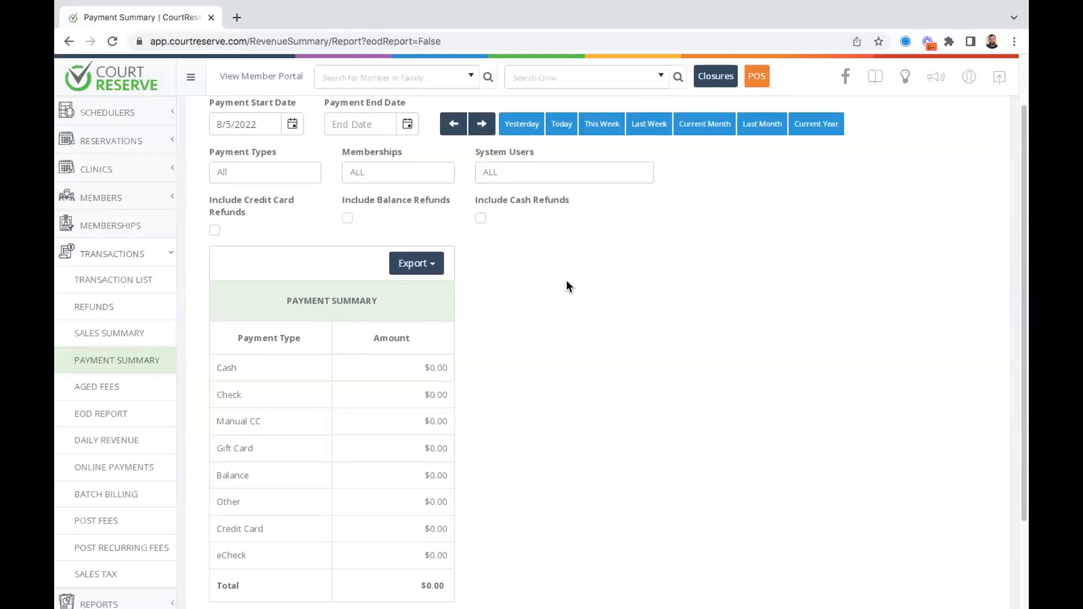
pyautogui.scroll(-1, 566, 280)
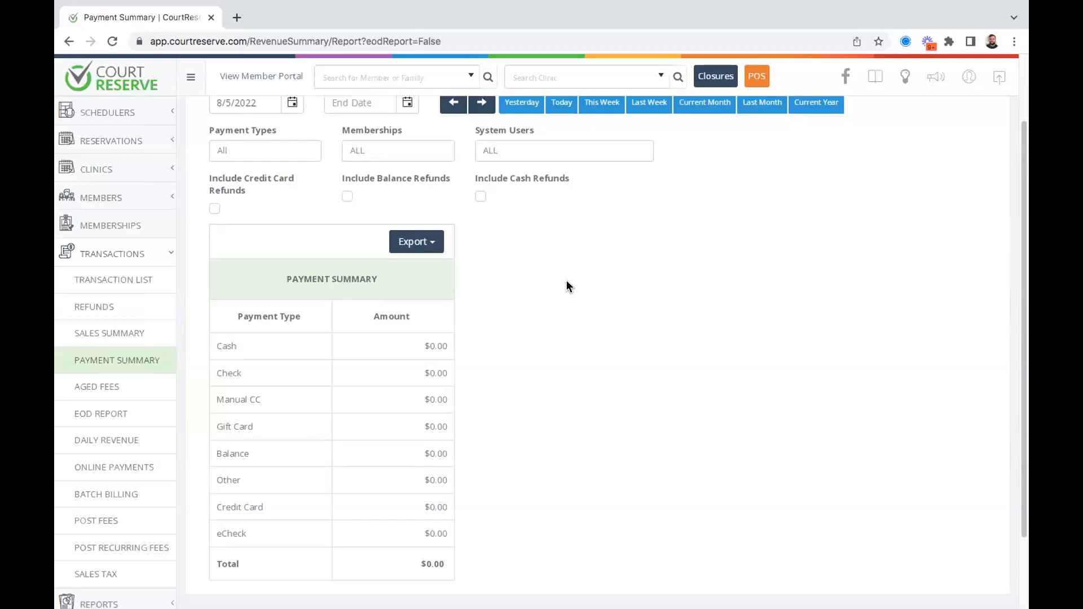
pyautogui.scroll(2, 566, 281)
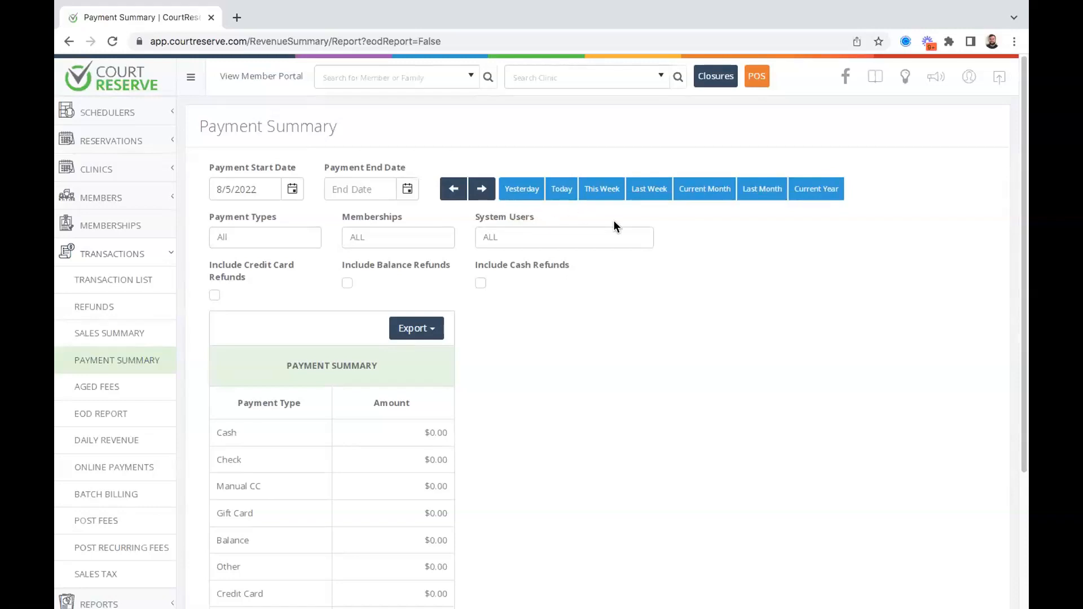
pyautogui.click(762, 202)
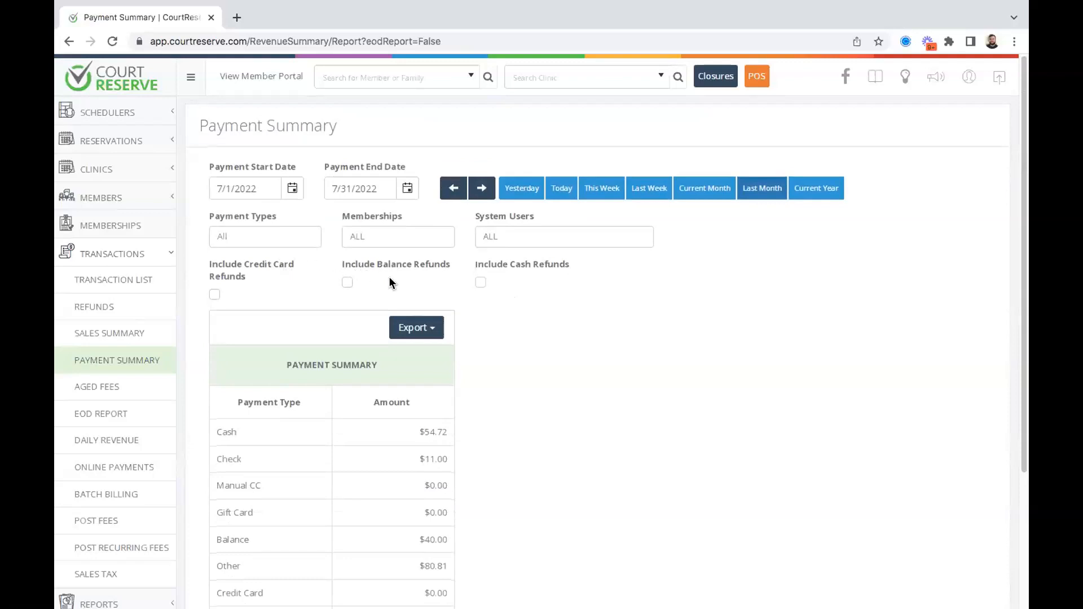
# Include credit card, balance and cash refunds in the July 2022 Payment Summary.
pyautogui.click(214, 294)
pyautogui.click(346, 282)
pyautogui.click(480, 285)
pyautogui.scroll(-5, 577, 290)
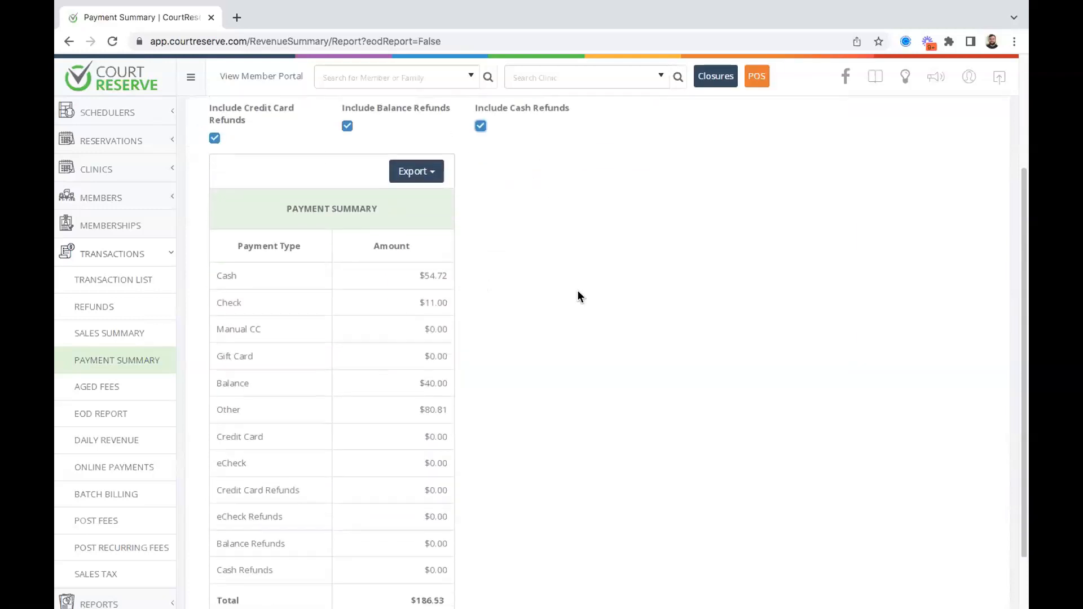
# Highlight the Cash through Other amounts and the $186.53 total to review them.
pyautogui.moveTo(217, 199); pyautogui.dragTo(445, 343)
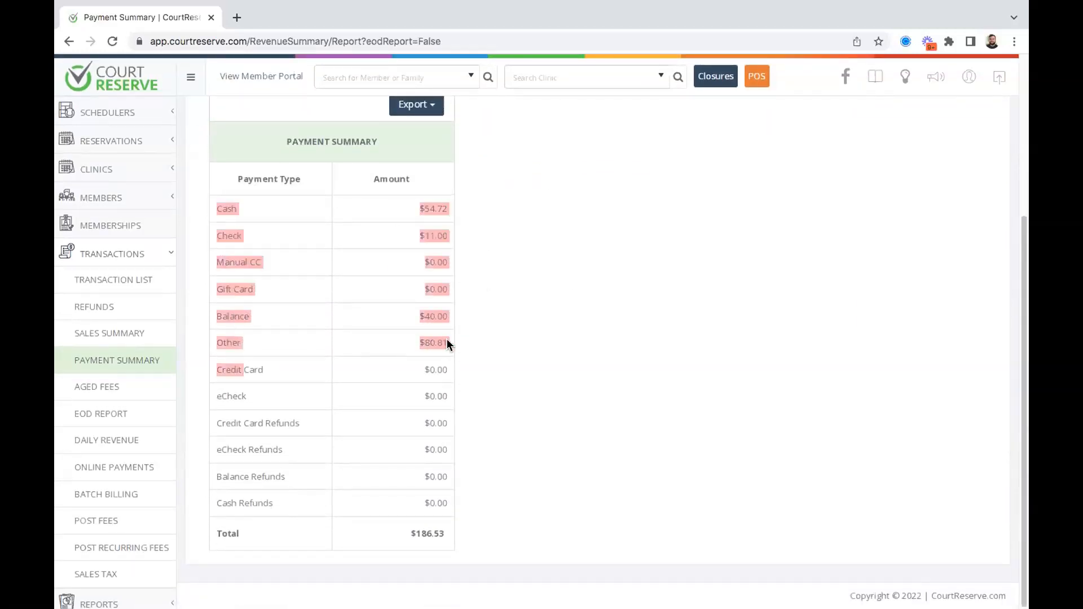
pyautogui.click(542, 354)
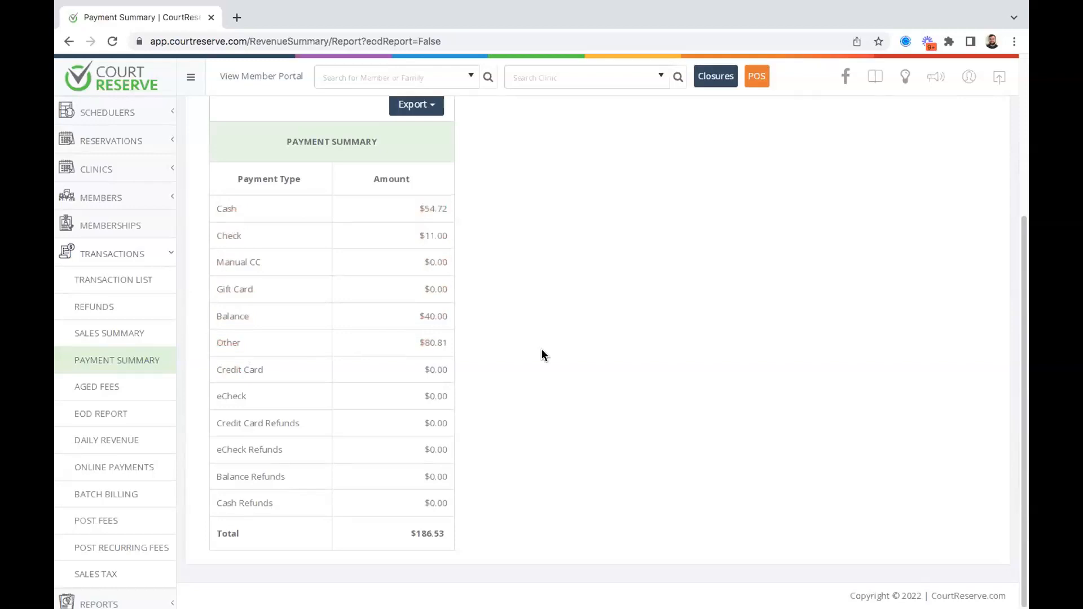
pyautogui.scroll(5, 541, 354)
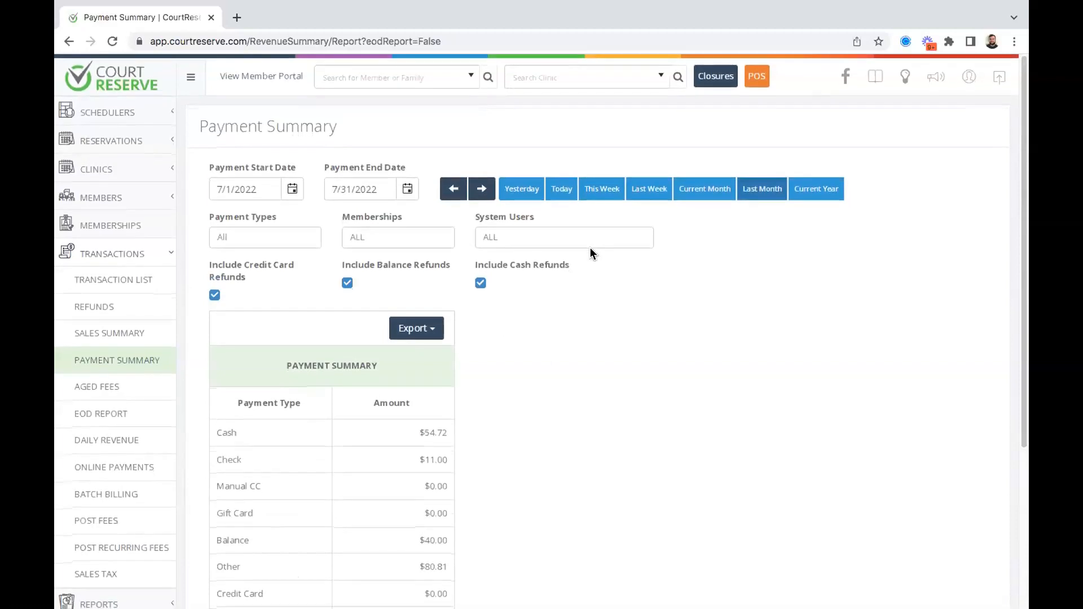
pyautogui.scroll(-4, 503, 446)
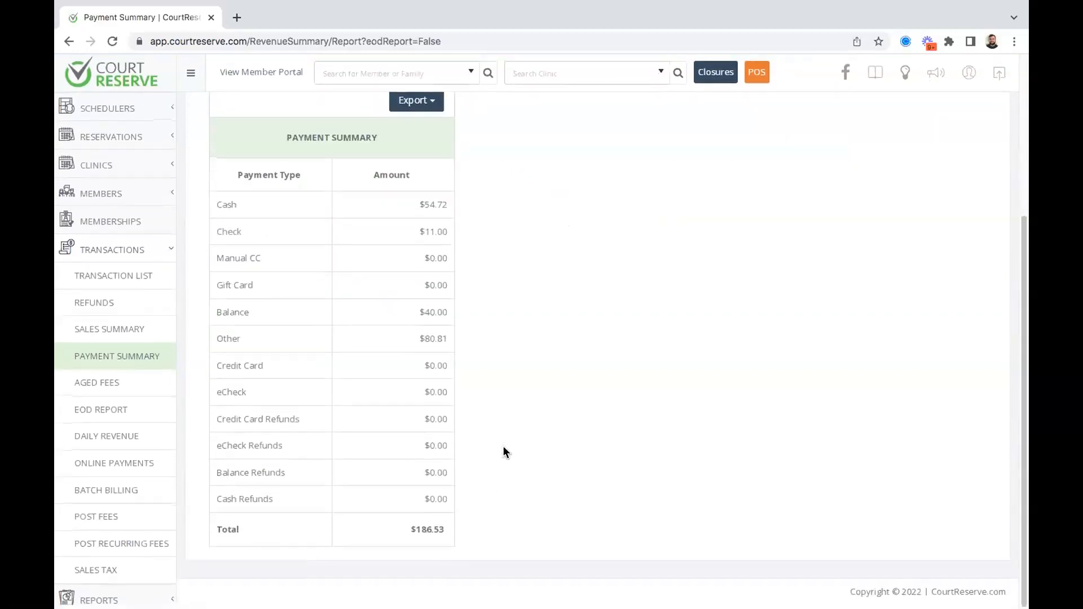
pyautogui.moveTo(445, 533); pyautogui.dragTo(416, 530)
pyautogui.click(534, 463)
# Rerun the Sales Summary for July 2022 with the Credit Card filter removed.
pyautogui.click(133, 337)
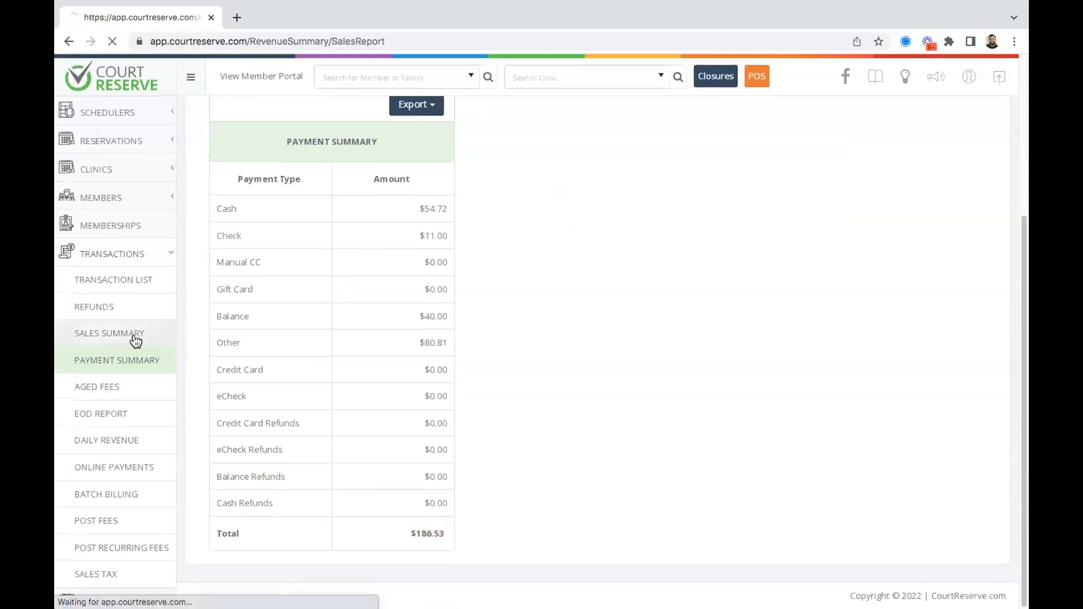
pyautogui.scroll(-2, 506, 372)
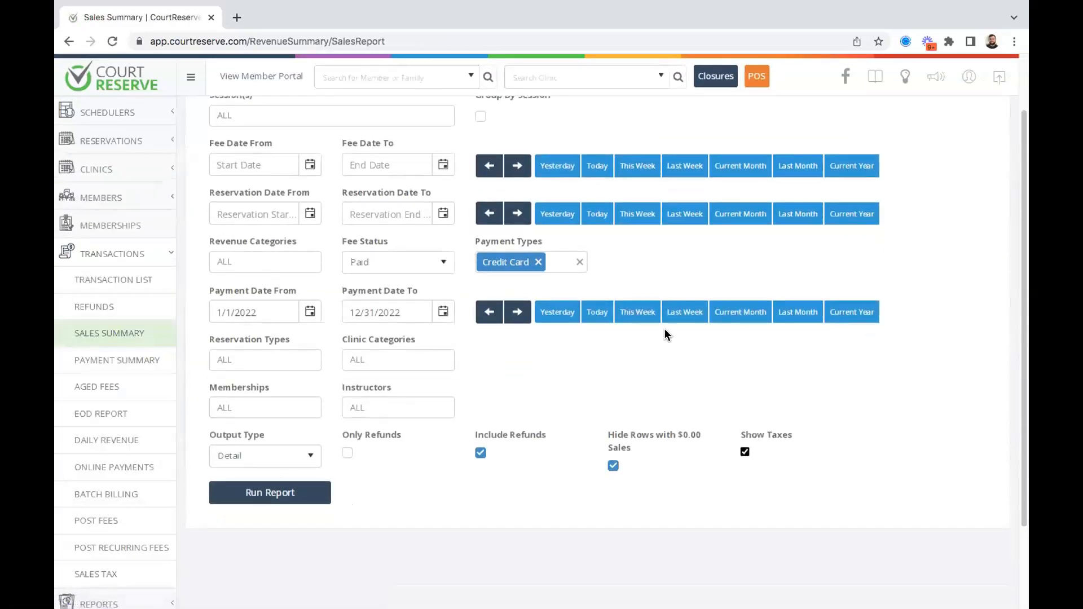
pyautogui.click(539, 261)
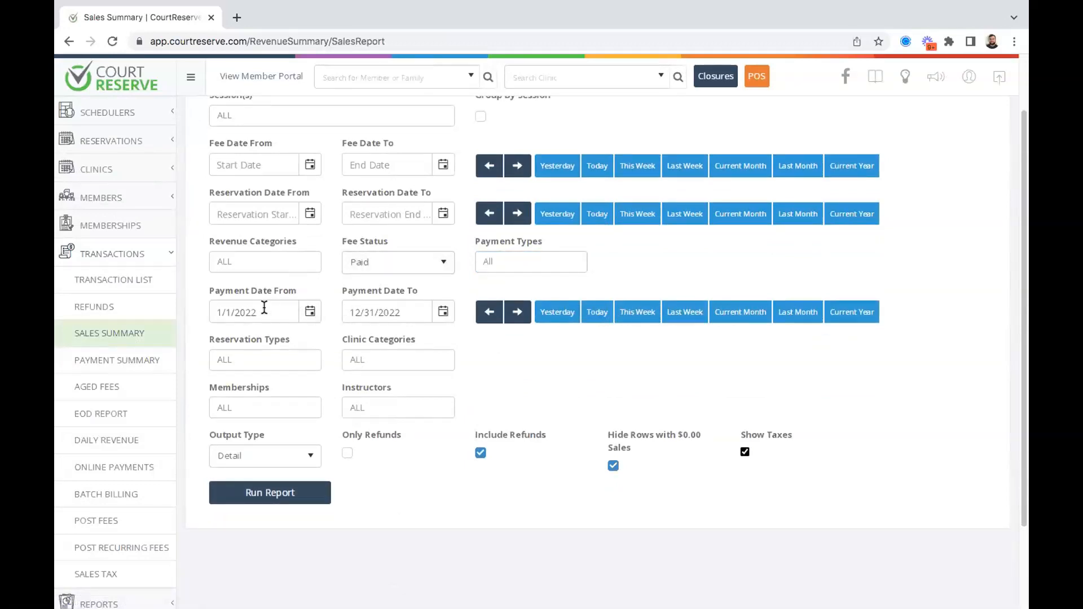
pyautogui.click(798, 312)
pyautogui.click(287, 487)
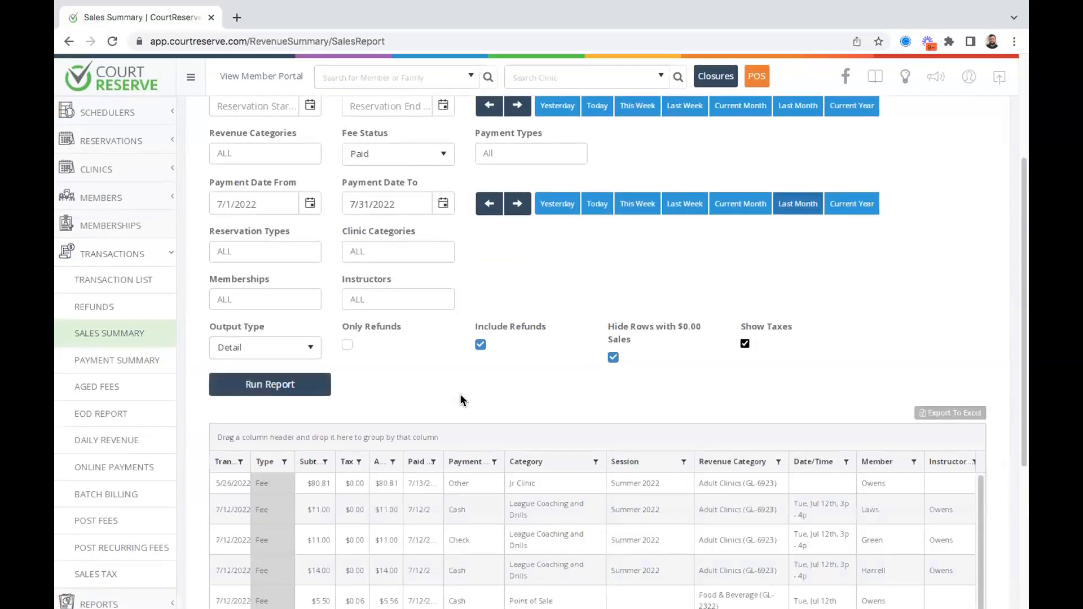
# Review the July sales results and return to the Payment Summary report.
pyautogui.scroll(-5, 459, 404)
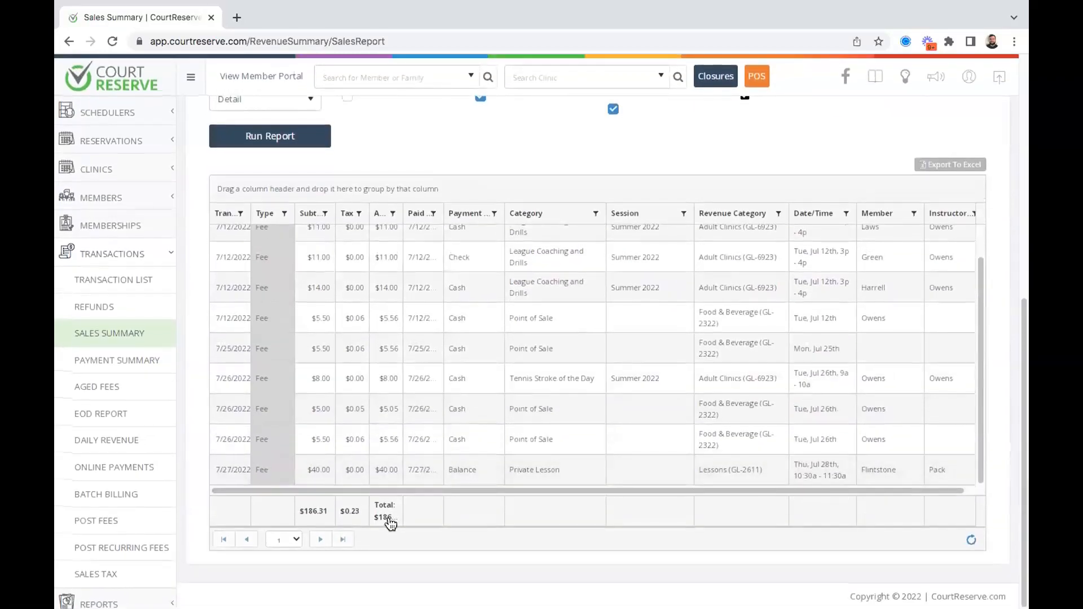
pyautogui.scroll(1, 507, 350)
pyautogui.scroll(2, 502, 149)
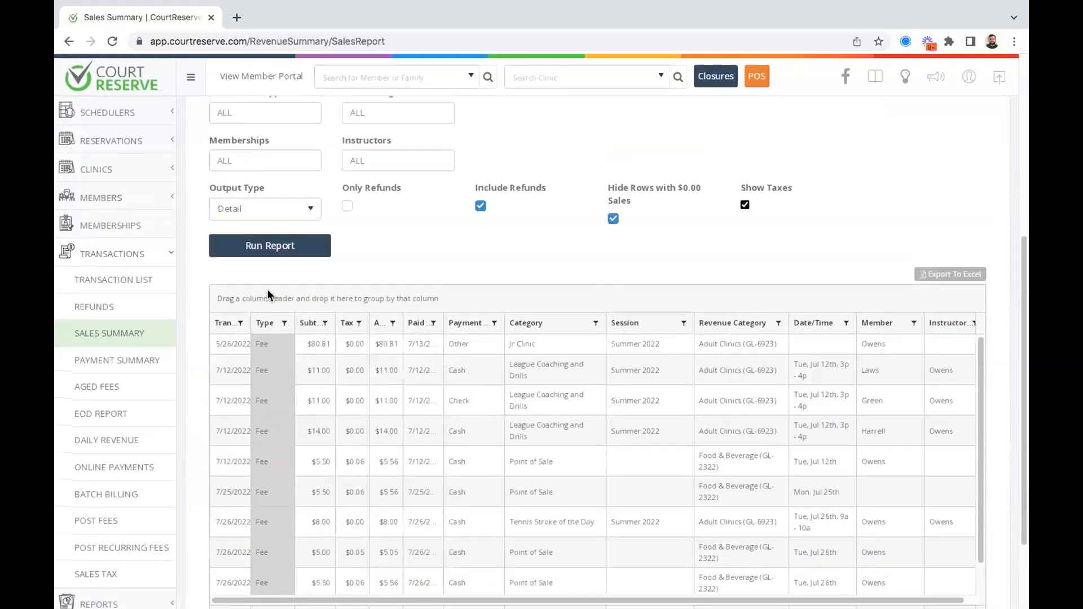
pyautogui.click(109, 368)
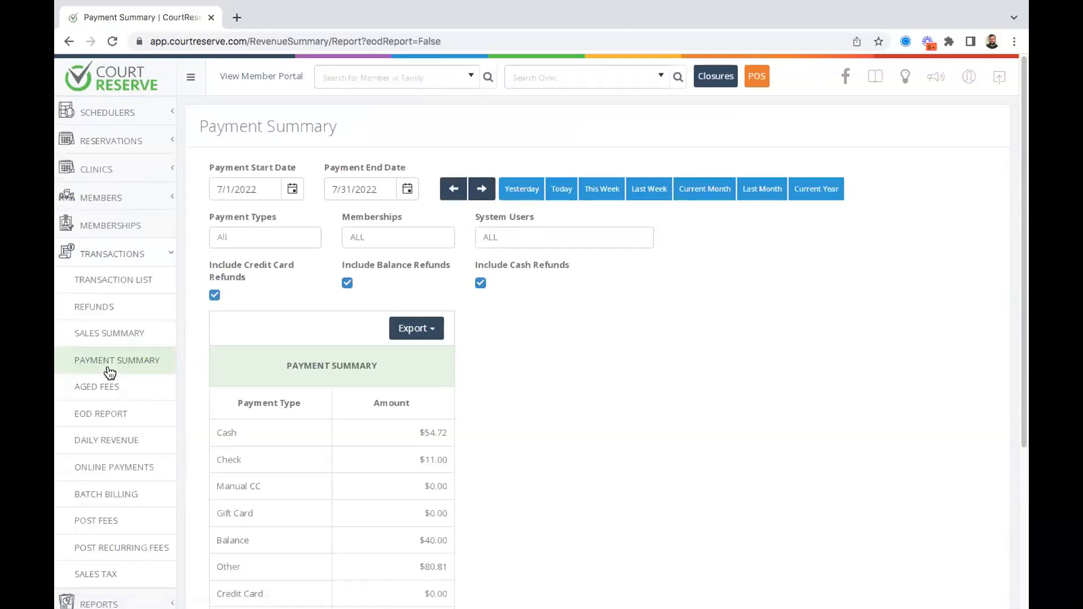
pyautogui.click(100, 337)
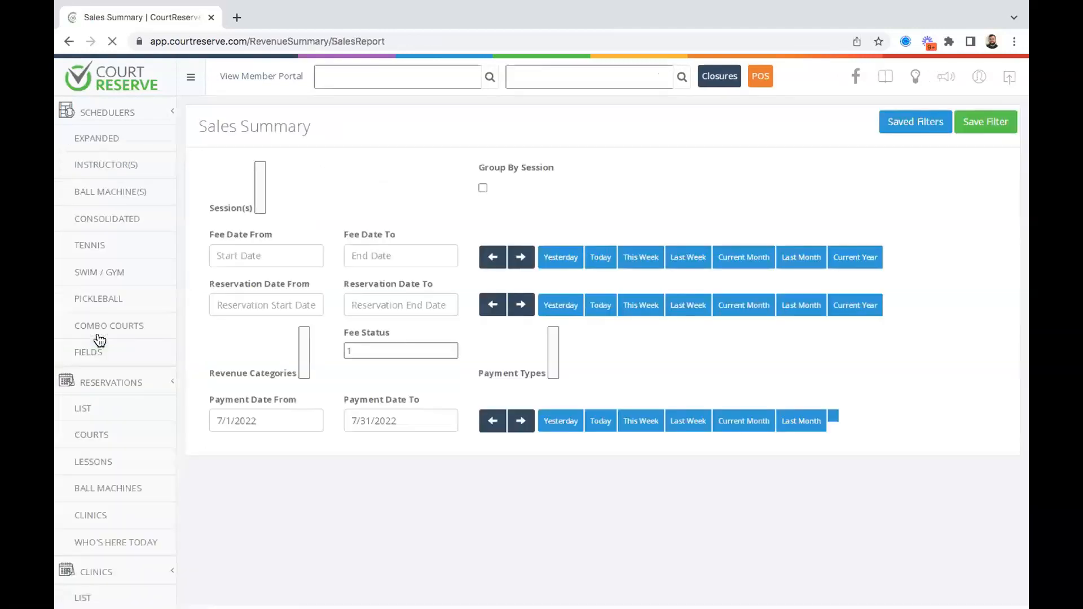
pyautogui.scroll(-1, 563, 163)
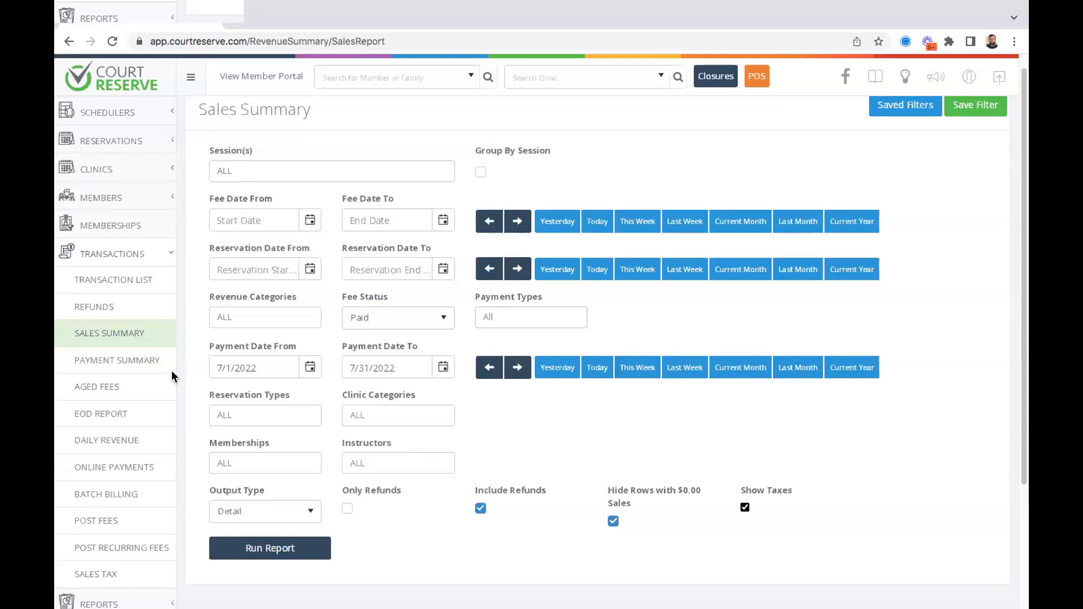
pyautogui.click(148, 368)
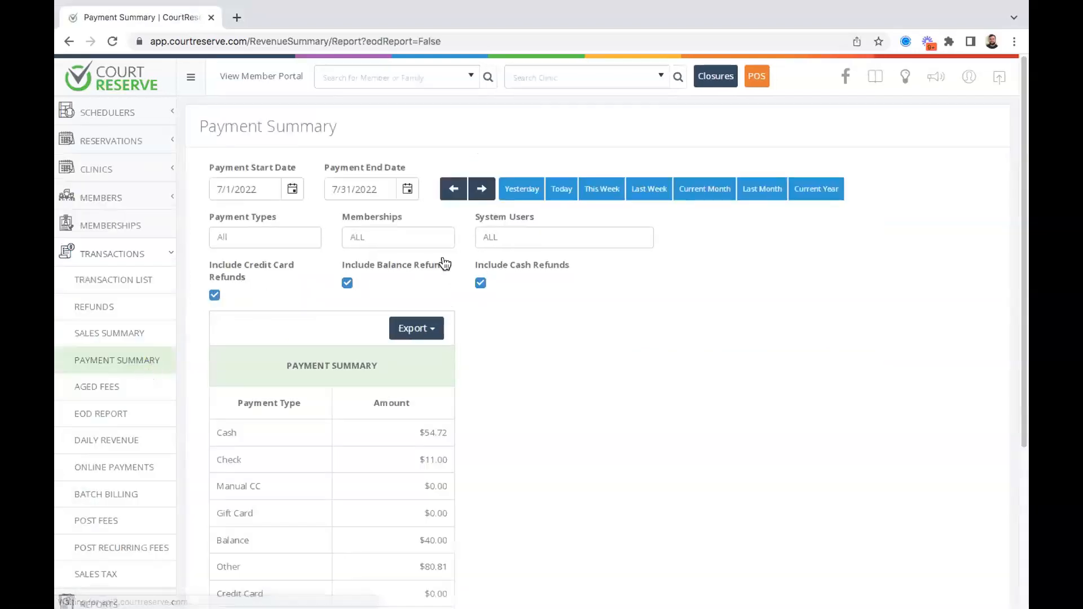
pyautogui.scroll(-3, 437, 360)
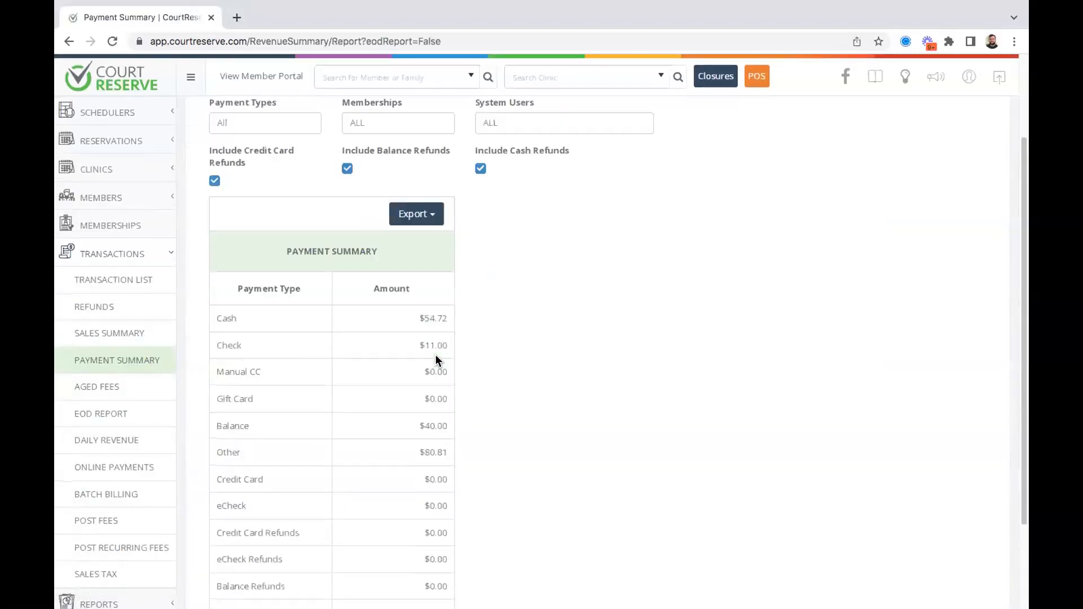
pyautogui.scroll(1, 485, 338)
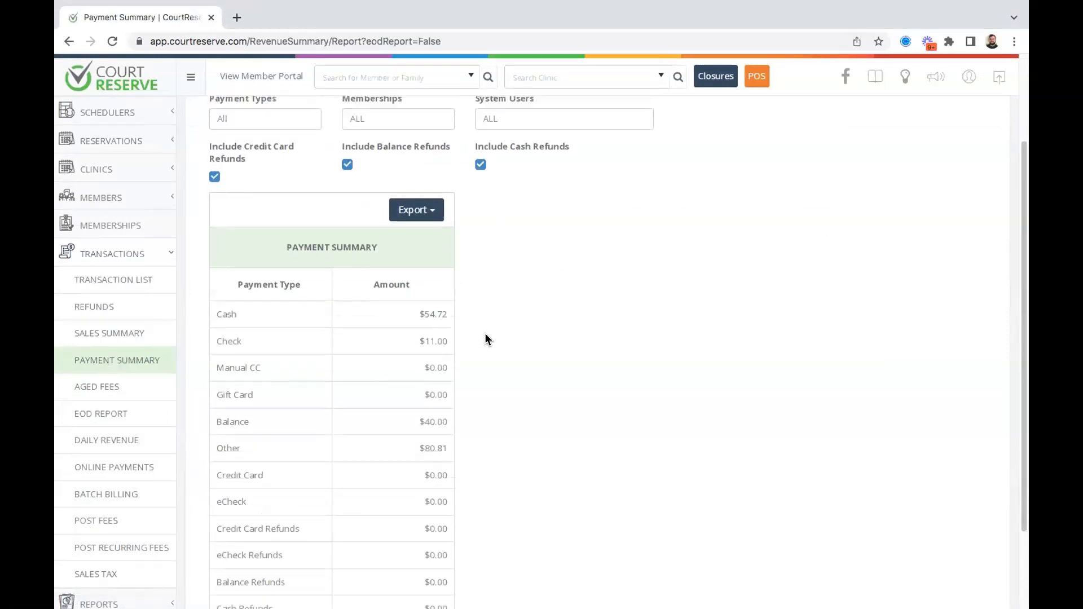
pyautogui.scroll(-1, 486, 338)
pyautogui.click(400, 203)
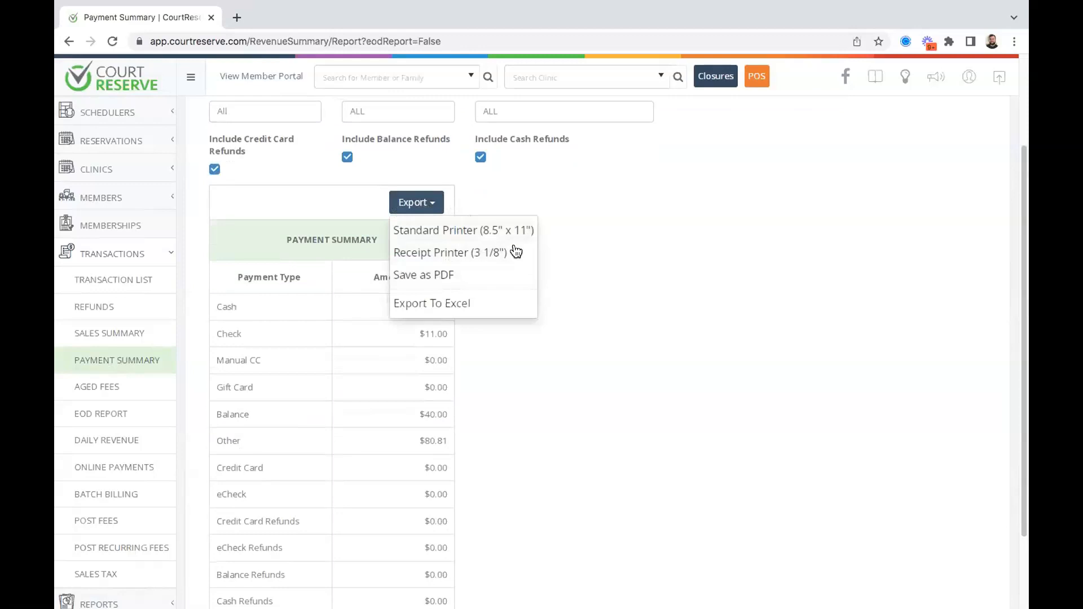
pyautogui.click(496, 305)
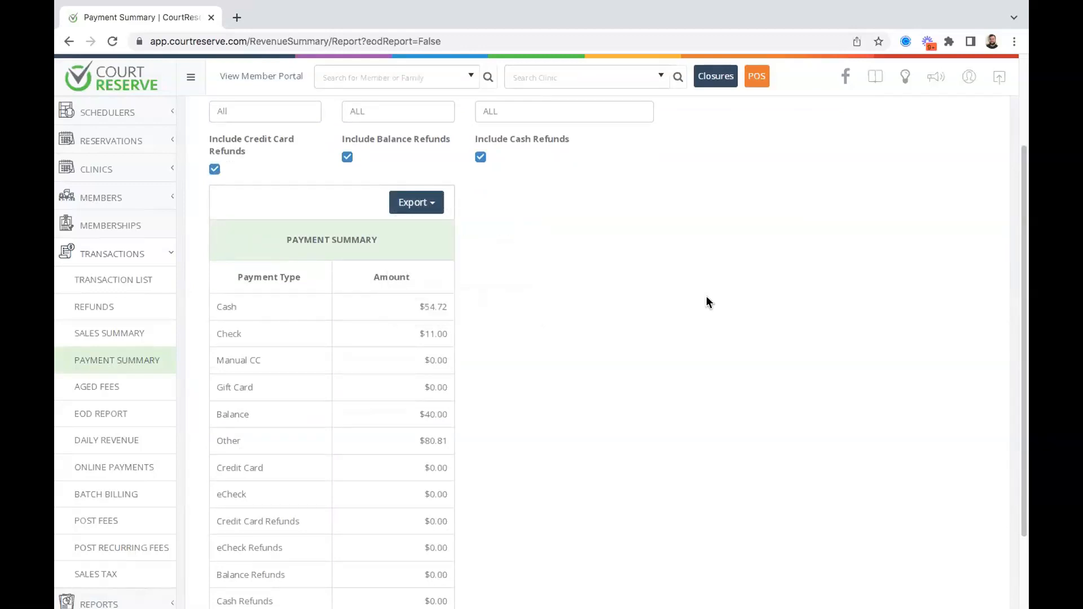
pyautogui.scroll(-3, 561, 302)
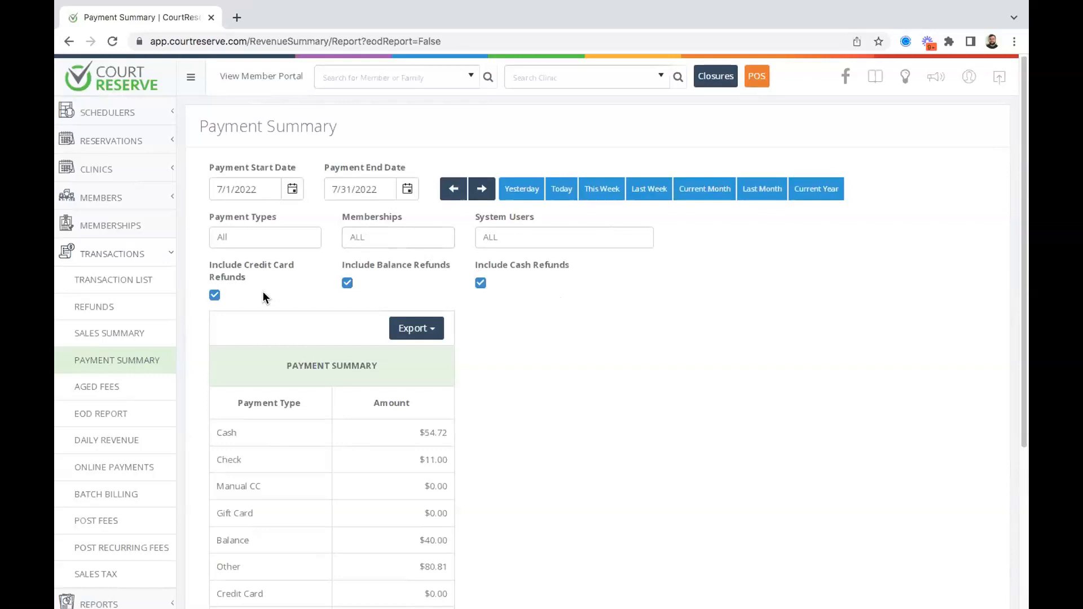
pyautogui.scroll(-2, 486, 314)
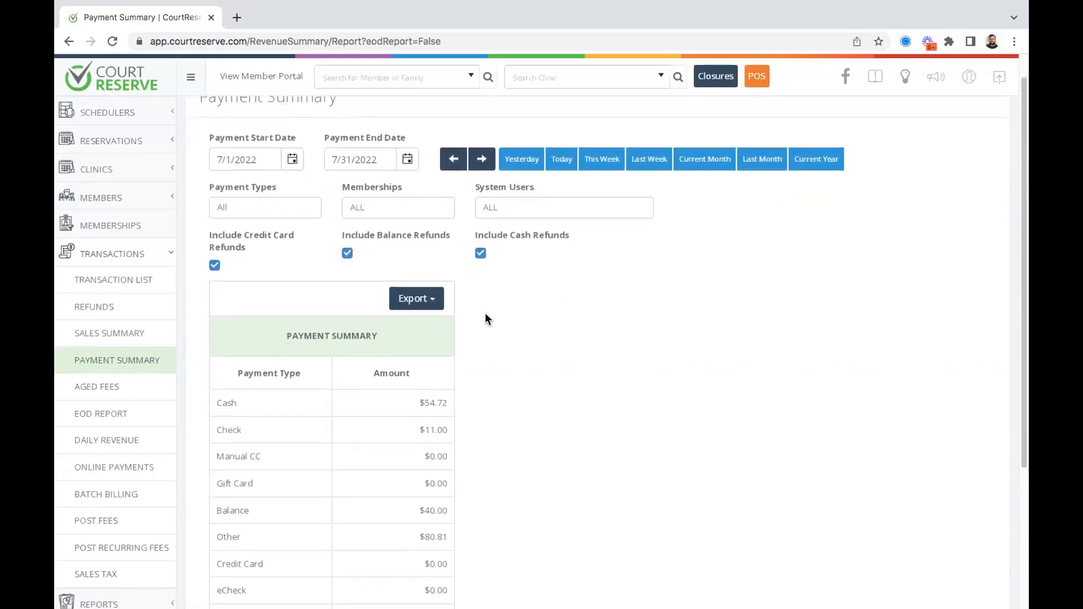
pyautogui.click(505, 187)
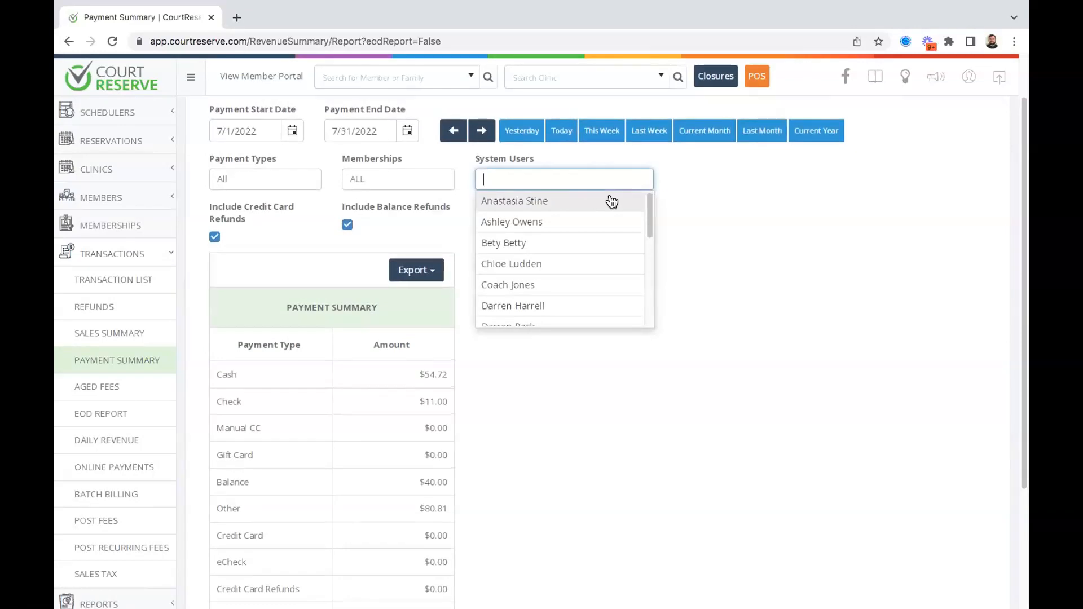
pyautogui.scroll(-5, 612, 202)
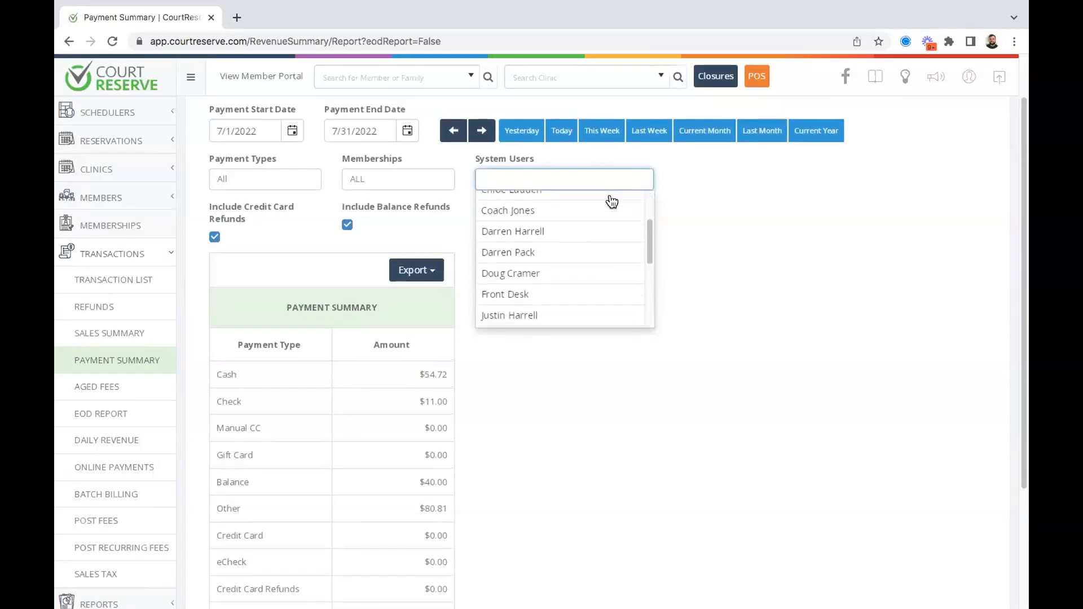
pyautogui.click(732, 226)
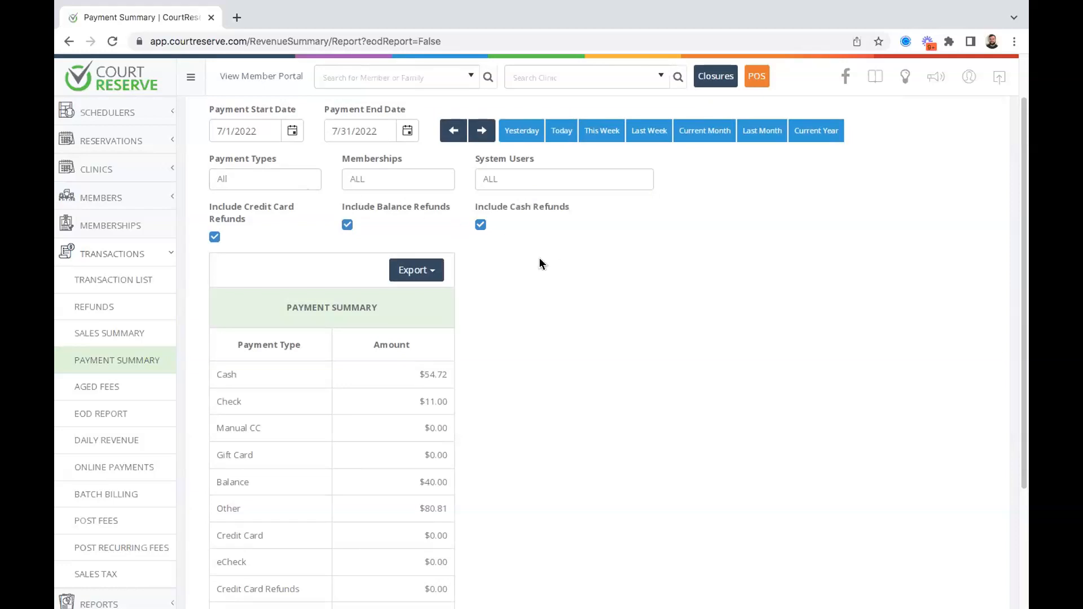
pyautogui.click(287, 180)
pyautogui.click(634, 350)
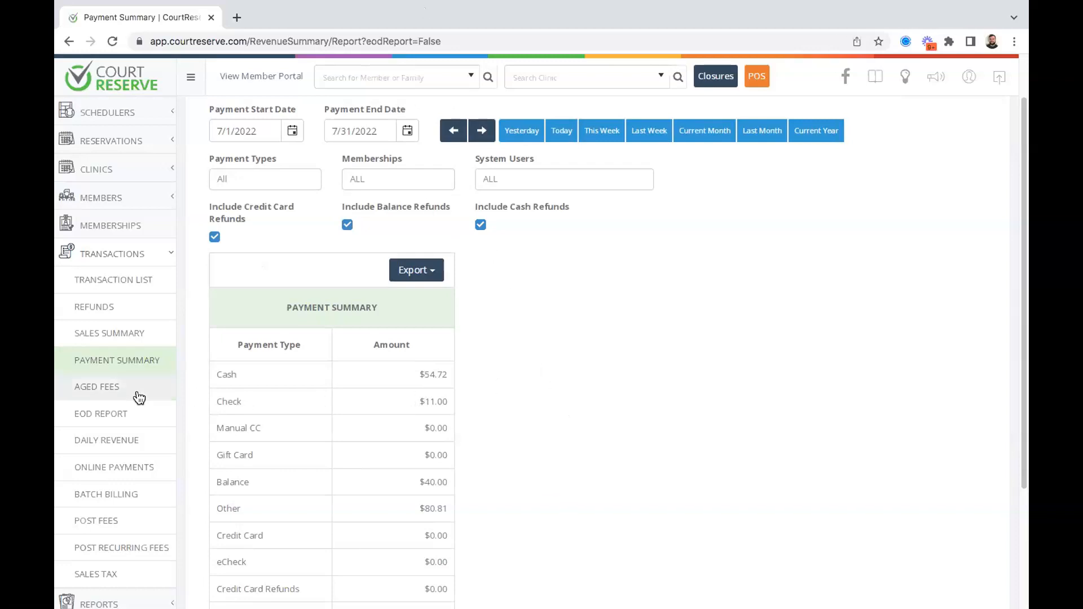
pyautogui.scroll(-1, 139, 395)
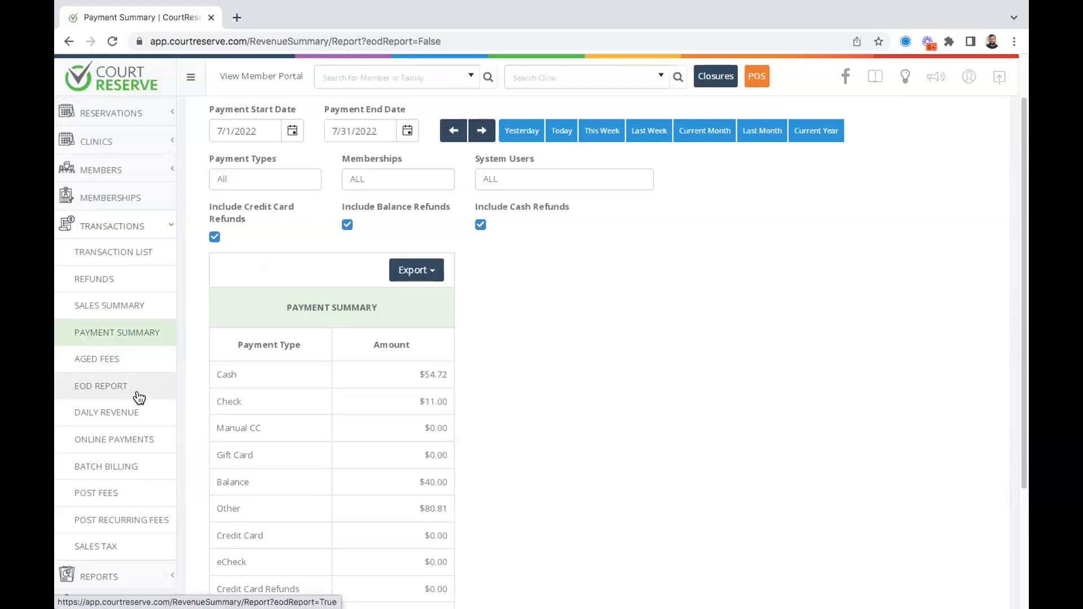
pyautogui.click(103, 398)
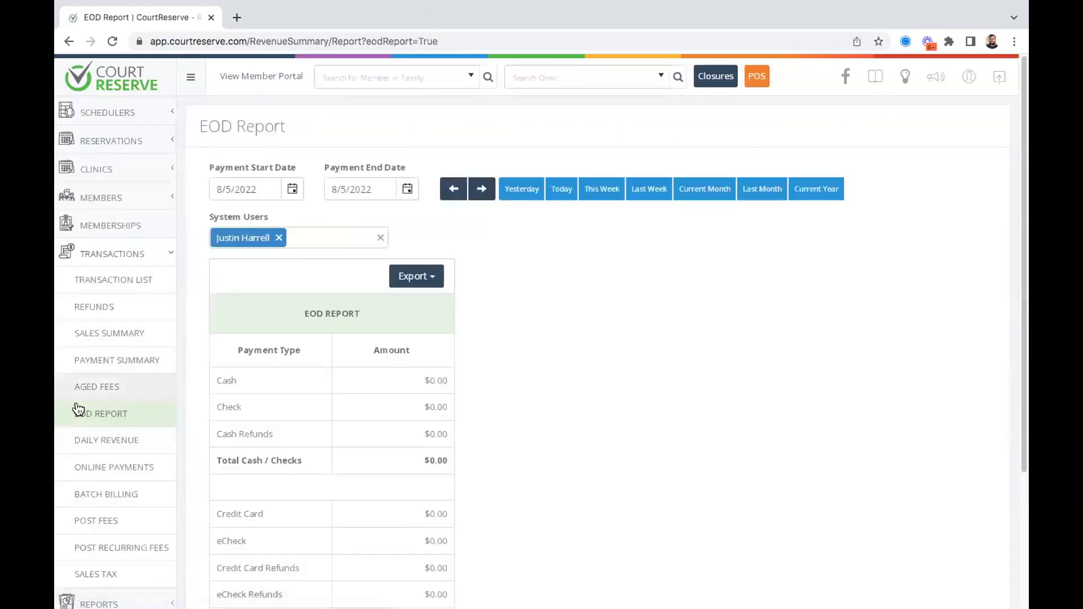
# Set System Users to ALL on the 8/5/2022 EOD Report and scroll through its $0.00 amounts.
pyautogui.click(279, 237)
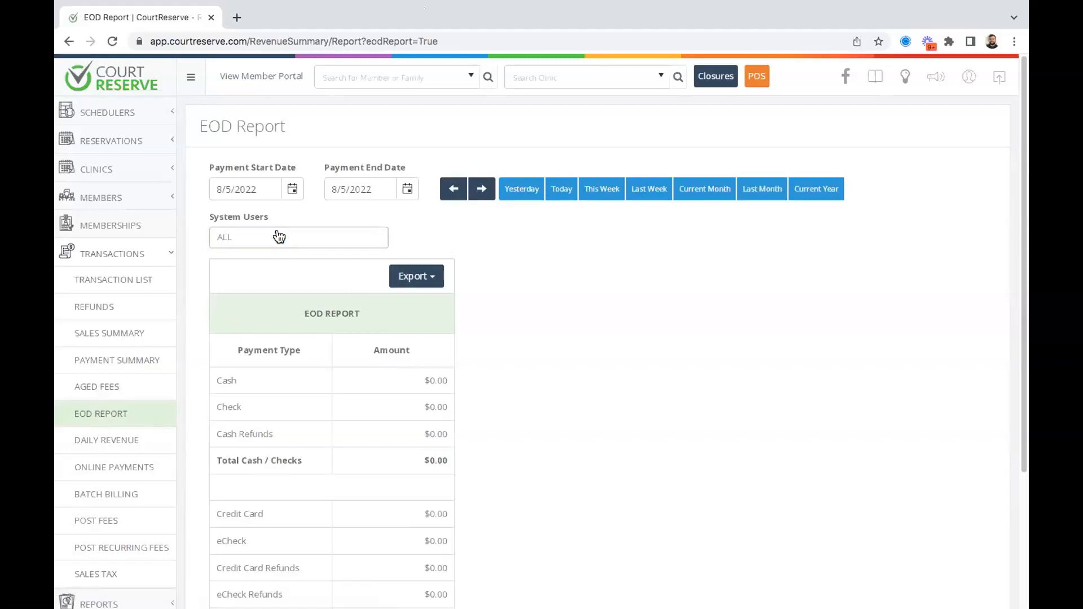
pyautogui.scroll(-3, 604, 386)
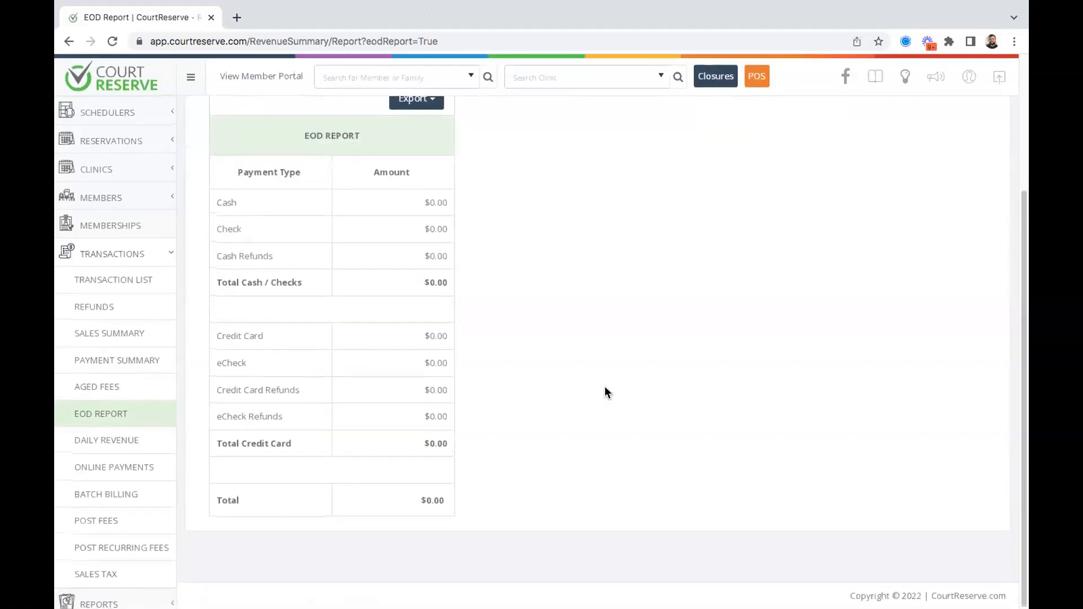
pyautogui.scroll(2, 604, 385)
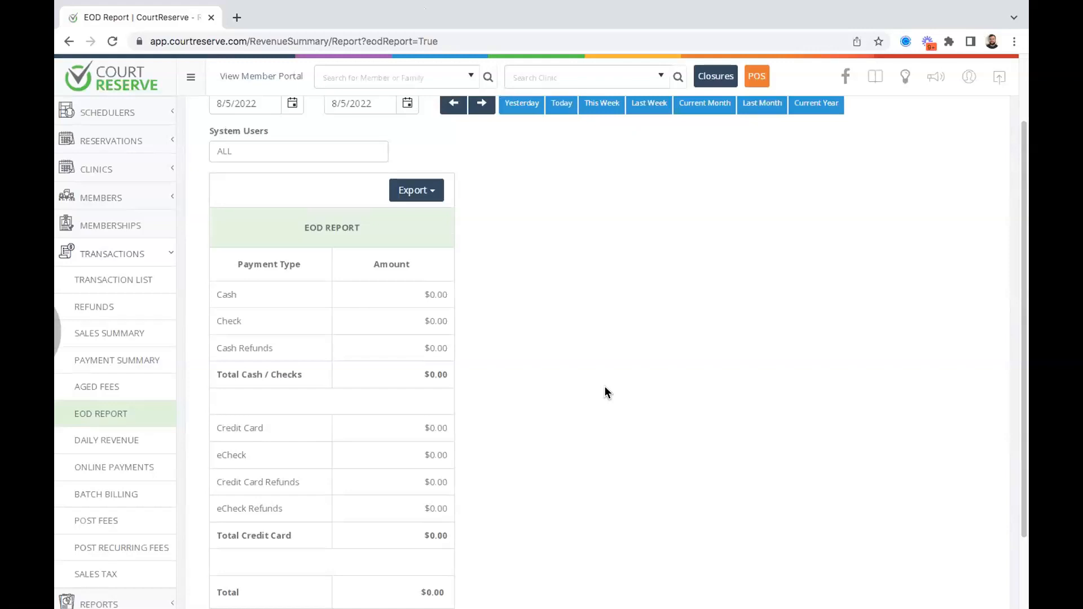
pyautogui.scroll(2, 529, 325)
pyautogui.scroll(-1, 529, 325)
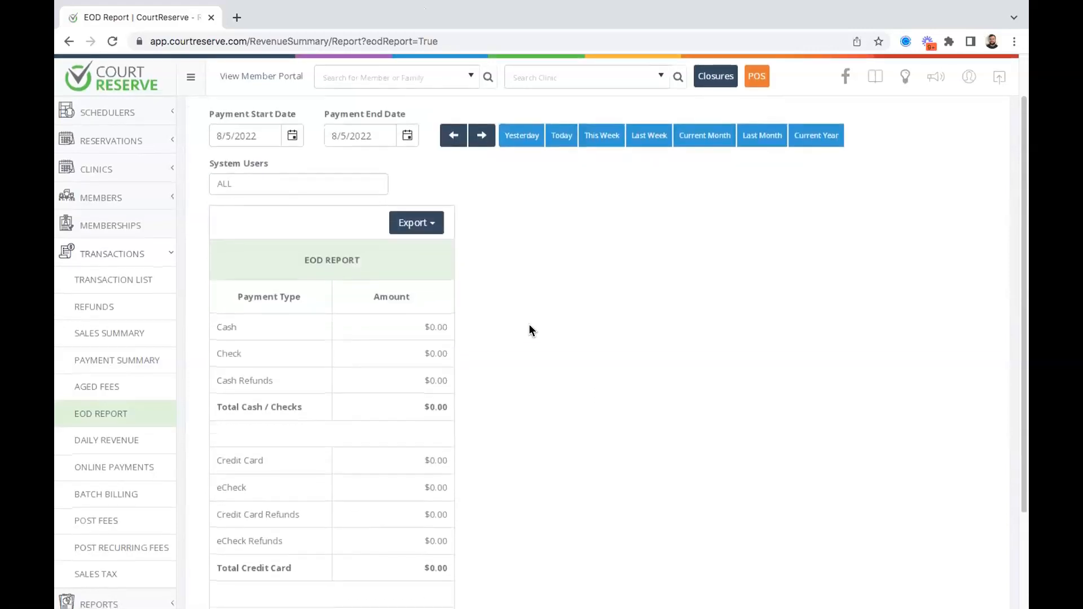
pyautogui.scroll(-1, 529, 330)
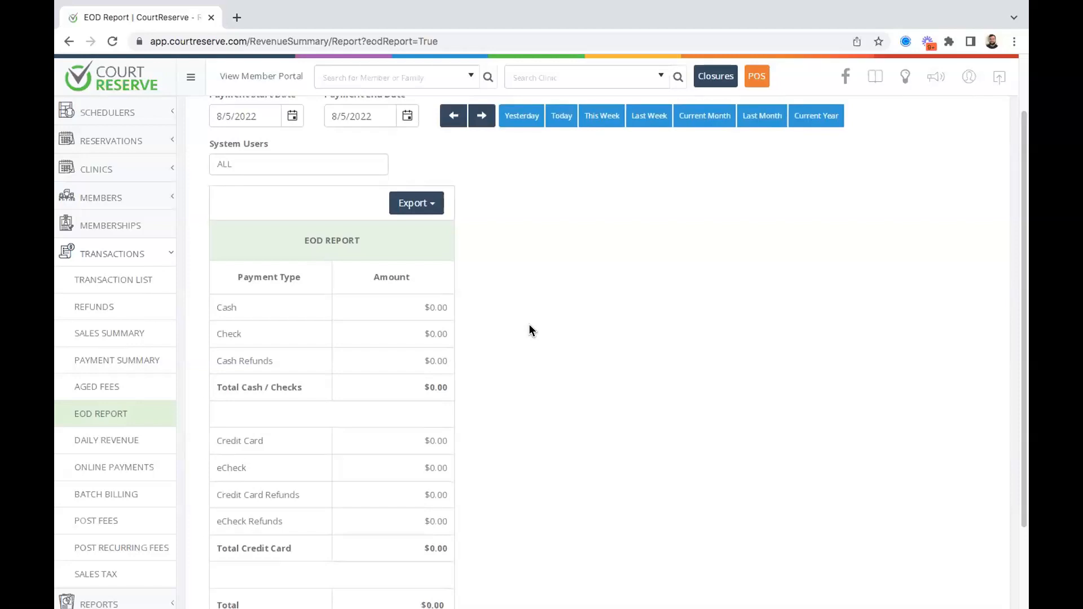
pyautogui.scroll(-3, 529, 330)
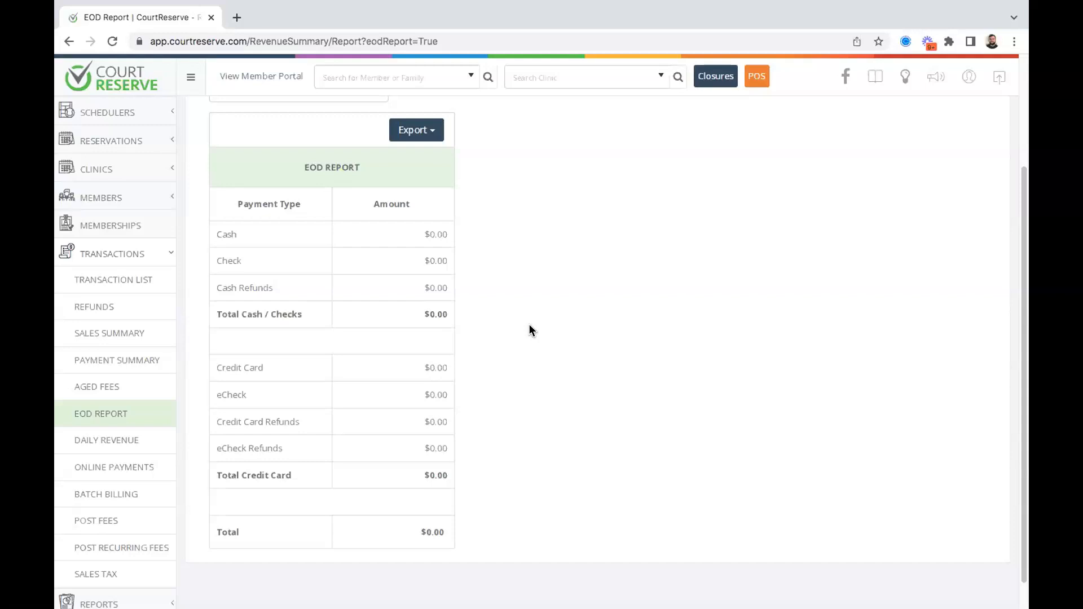
pyautogui.scroll(2, 530, 327)
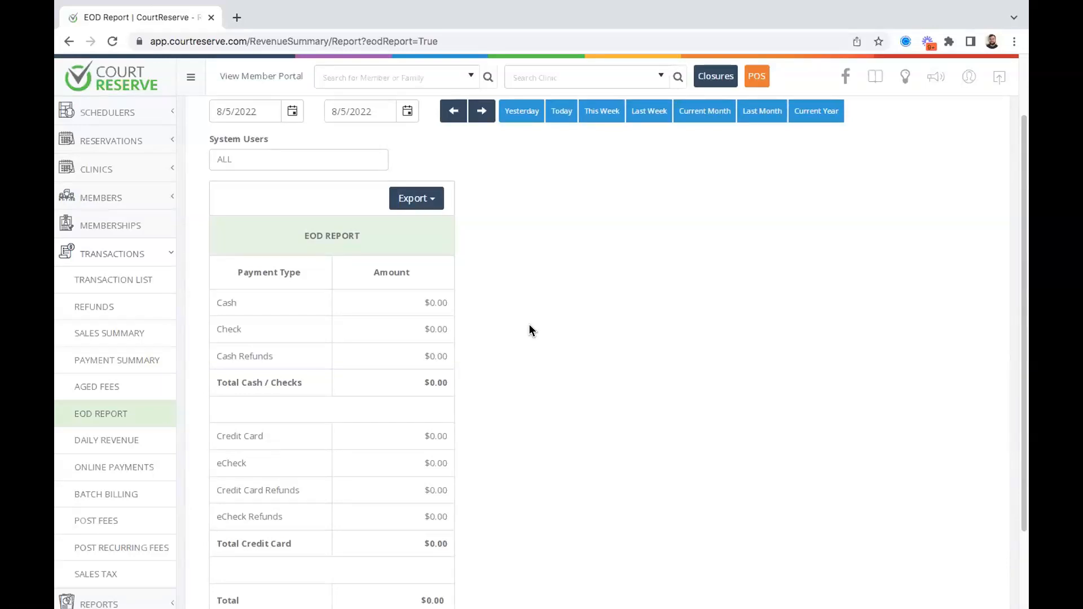
pyautogui.scroll(2, 529, 326)
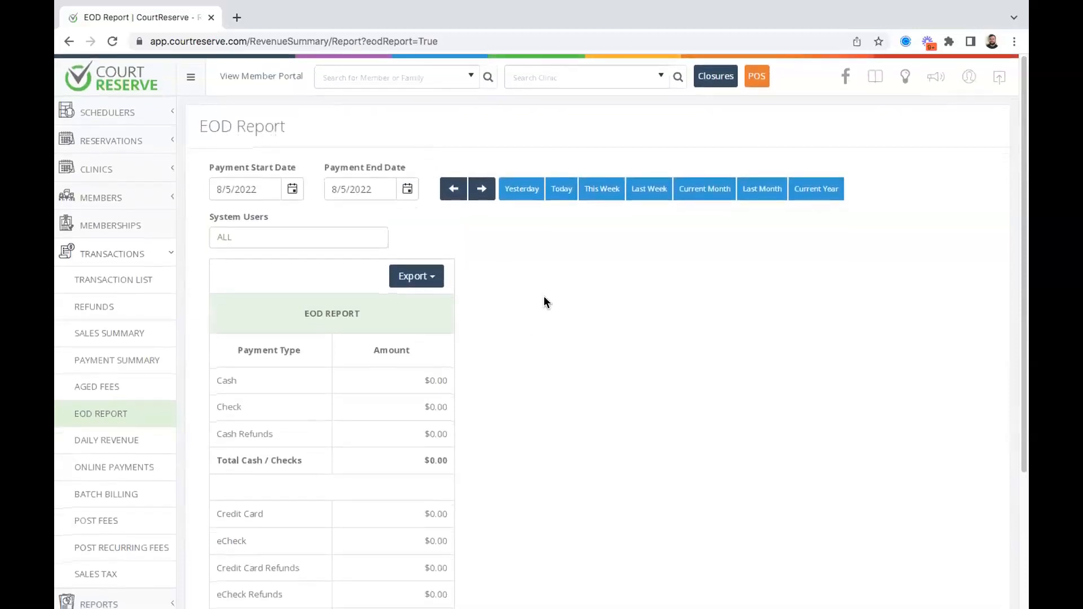
pyautogui.scroll(-2, 524, 345)
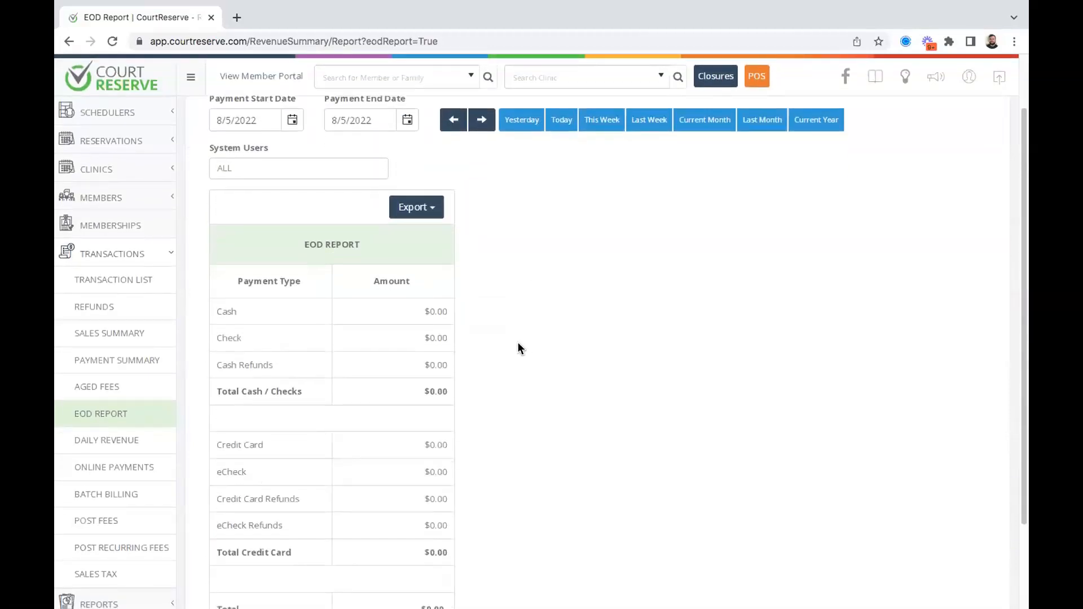
pyautogui.scroll(2, 529, 308)
# Find the member by name, open their Billing page, and start a Preload Balance.
pyautogui.click(364, 77)
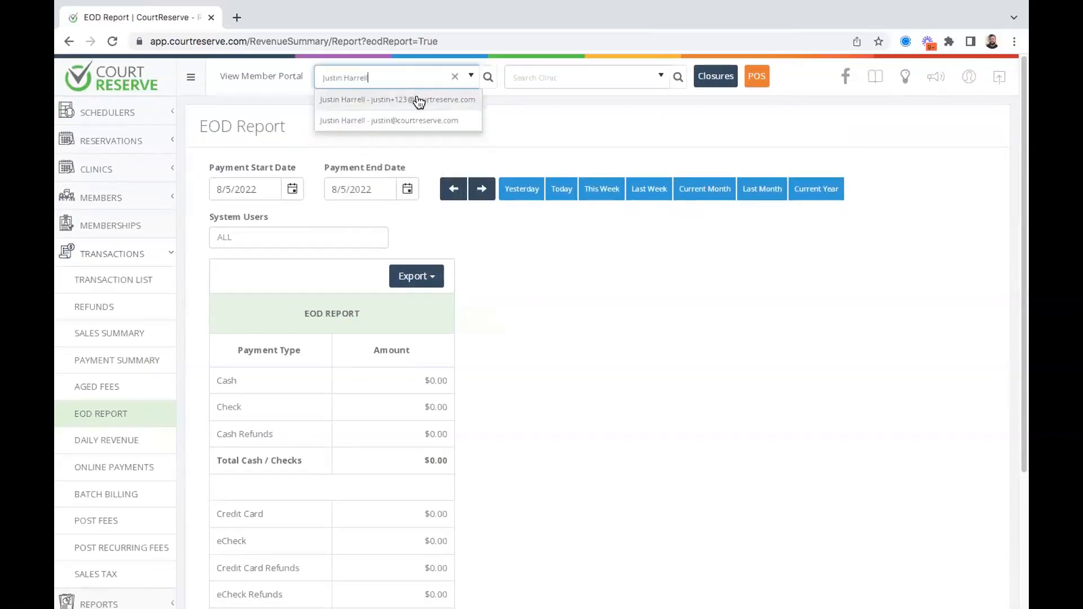
pyautogui.click(417, 101)
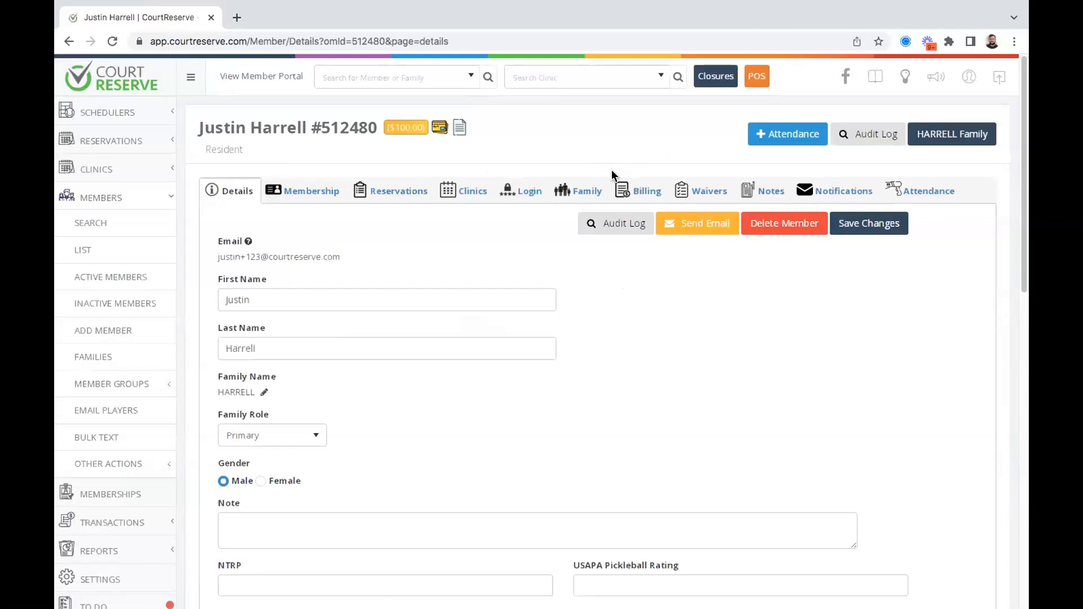
pyautogui.click(639, 199)
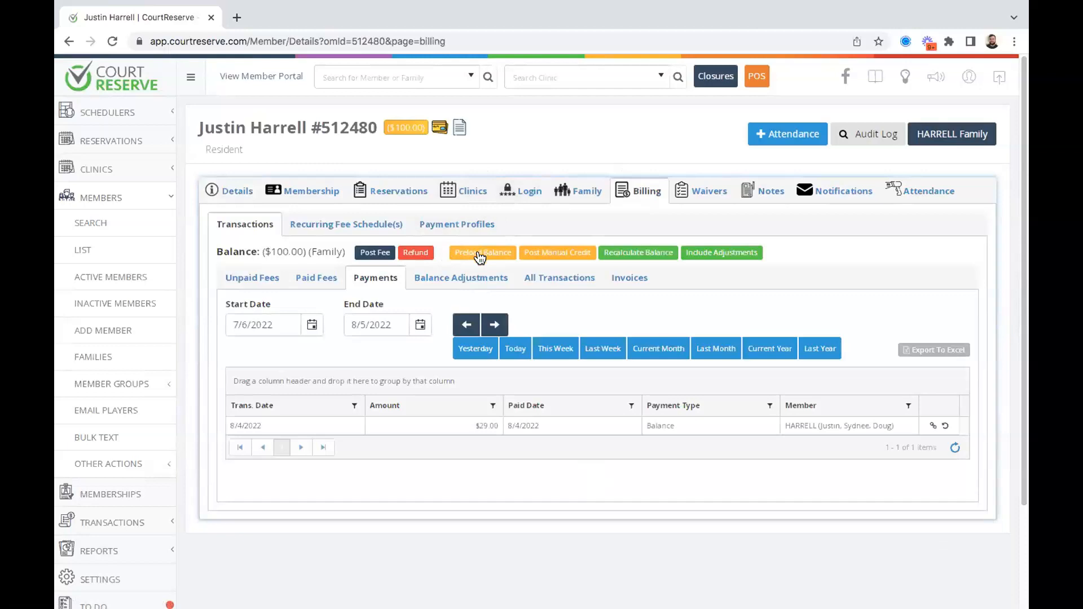
pyautogui.click(479, 253)
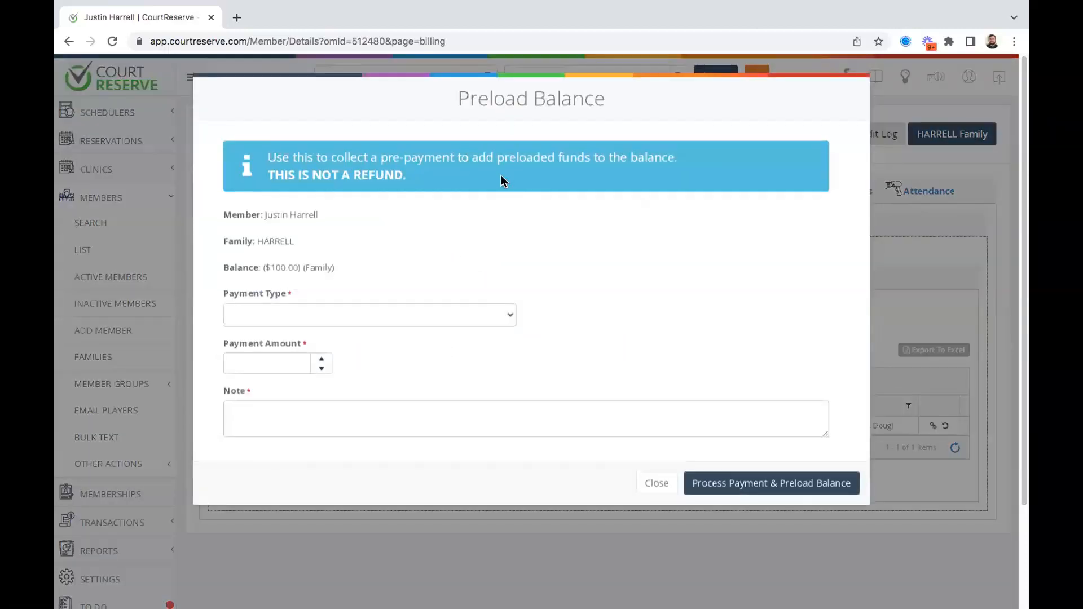
pyautogui.click(301, 312)
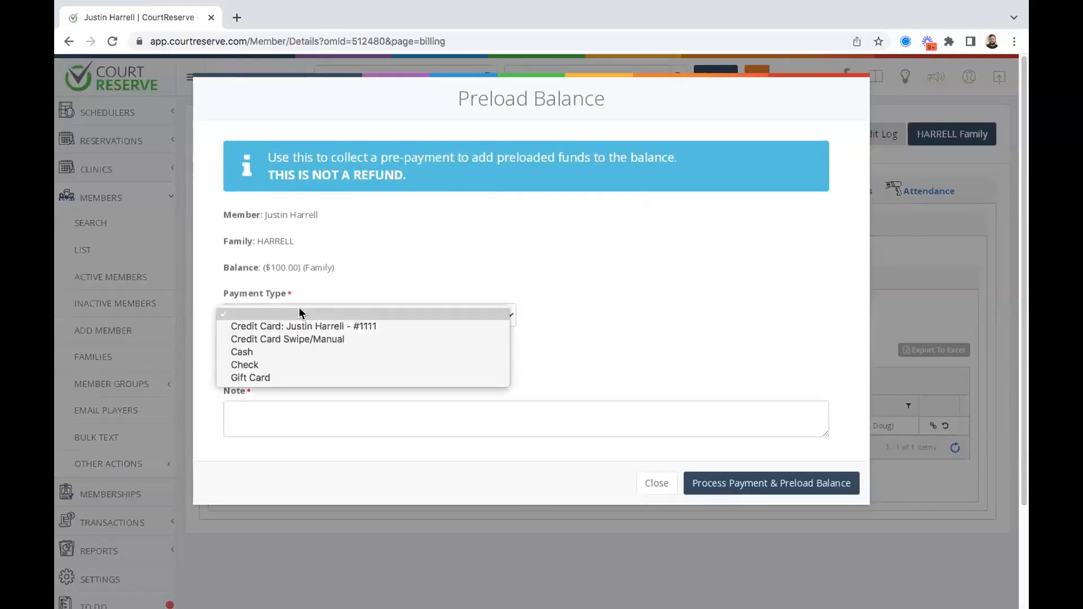
# Preload $500.00 by Check with the note 'Loading Balance onto Account' and confirm it.
pyautogui.click(273, 365)
pyautogui.click(275, 356)
pyautogui.write('500')
pyautogui.click(434, 368)
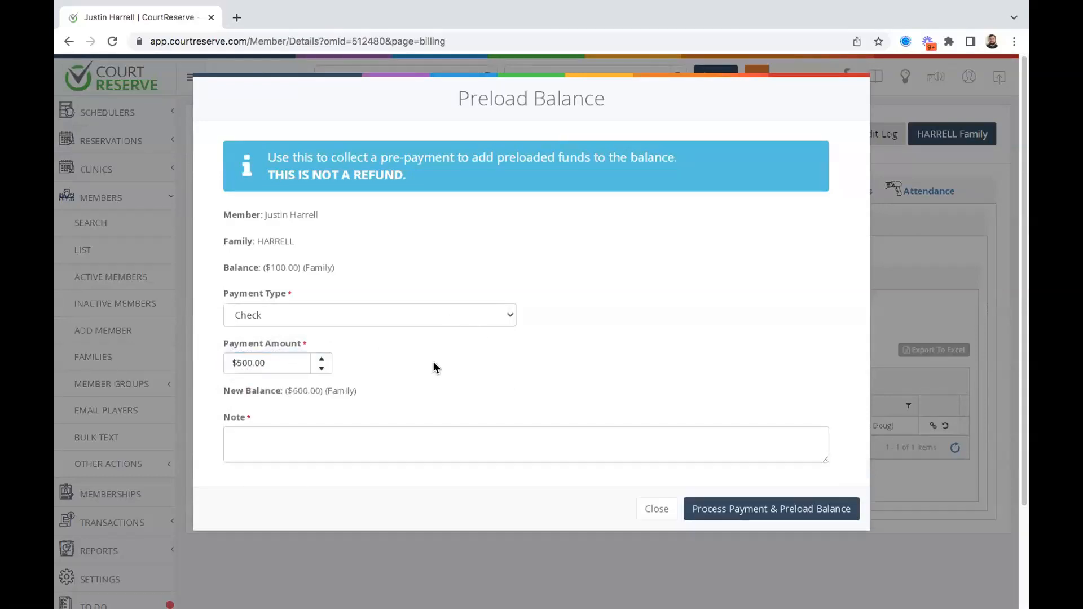
pyautogui.write('Loading Balance onto Account')
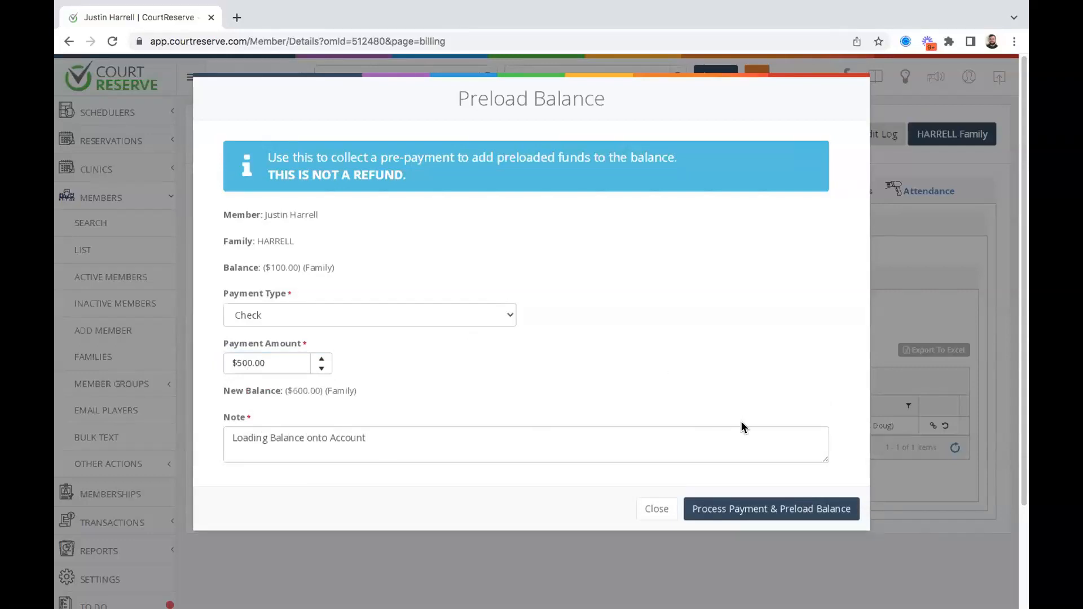
pyautogui.click(733, 516)
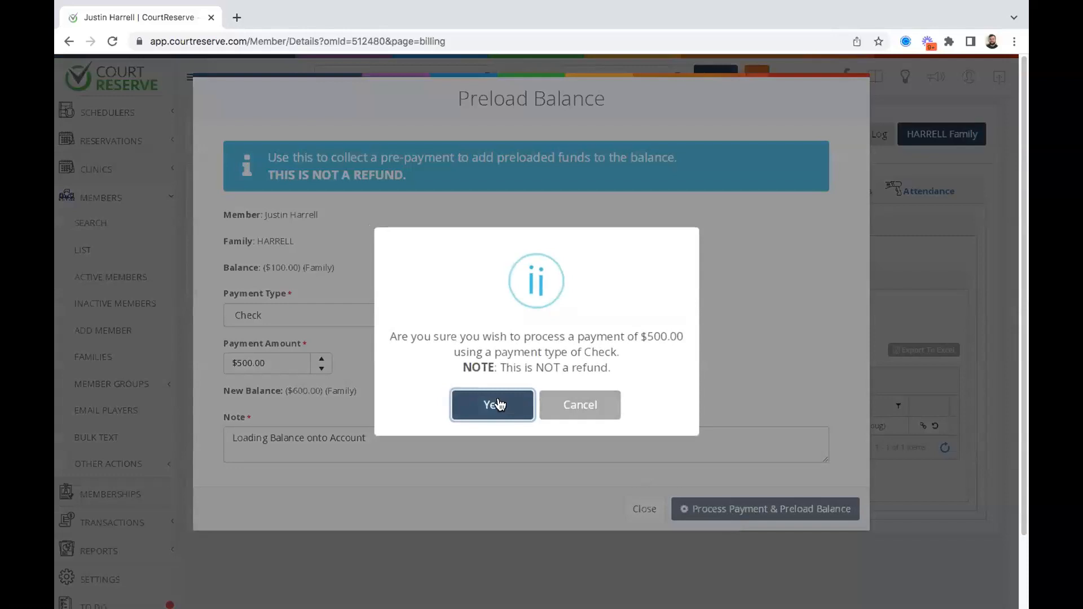
pyautogui.click(493, 405)
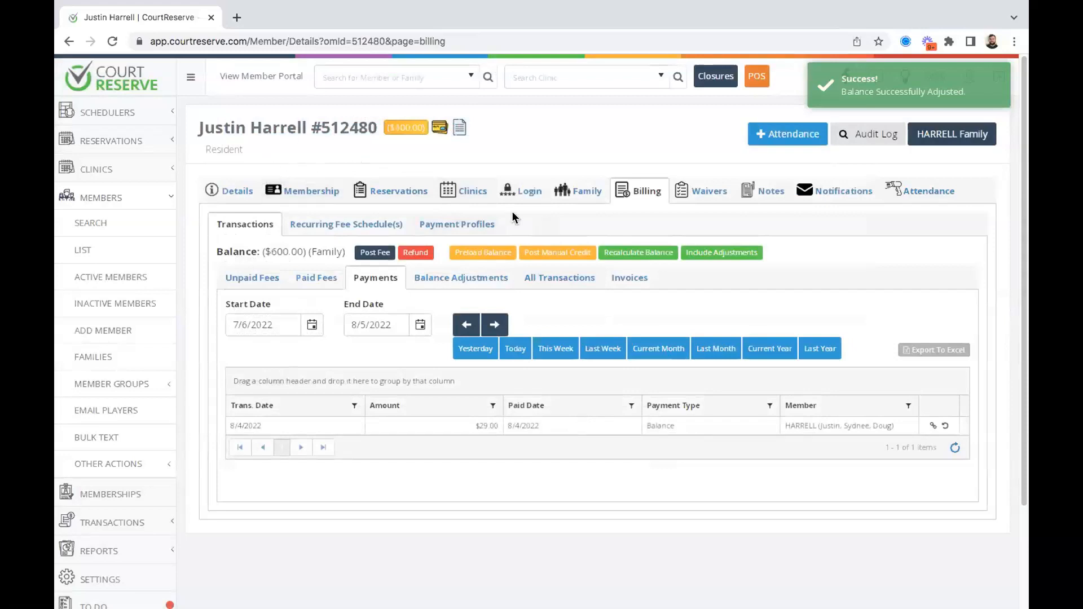
# Open the EOD Report from Transactions and clear the System Users filter to include everyone.
pyautogui.moveTo(397, 122)
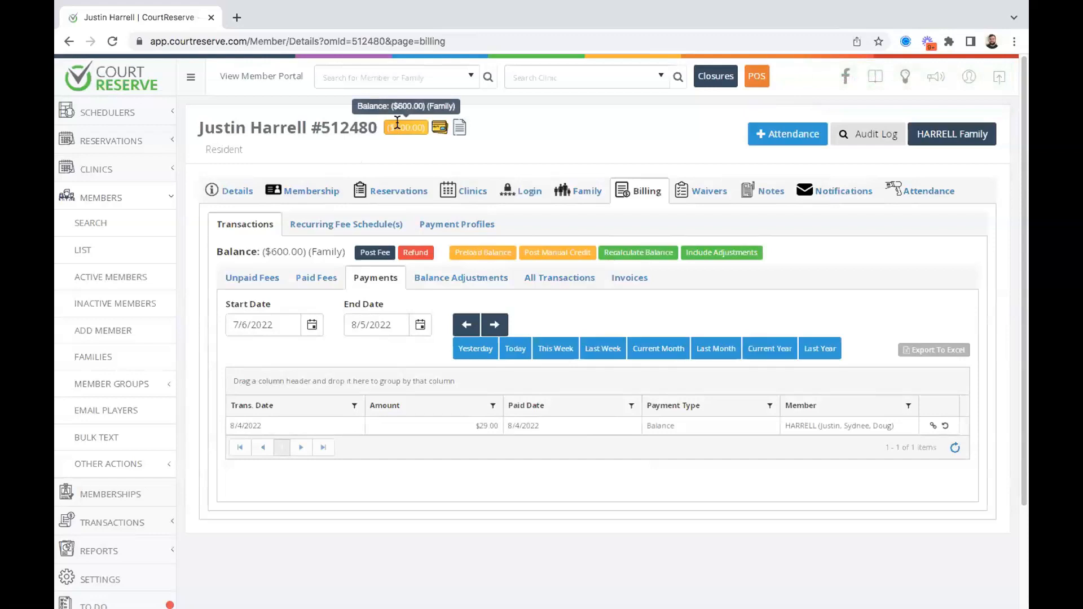
pyautogui.scroll(-2, 129, 338)
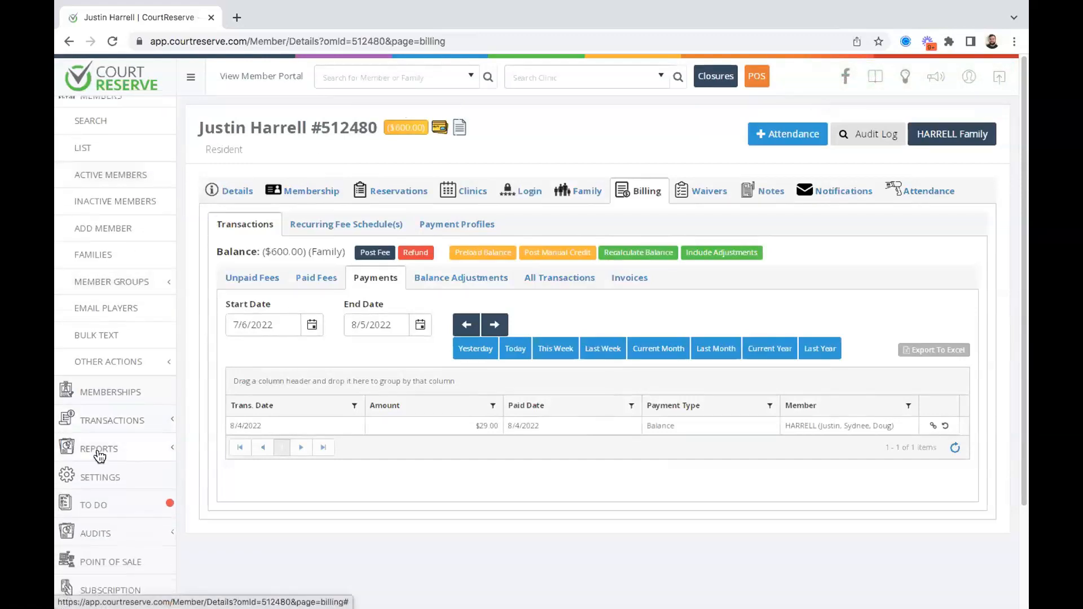
pyautogui.click(104, 420)
pyautogui.scroll(-1, 110, 280)
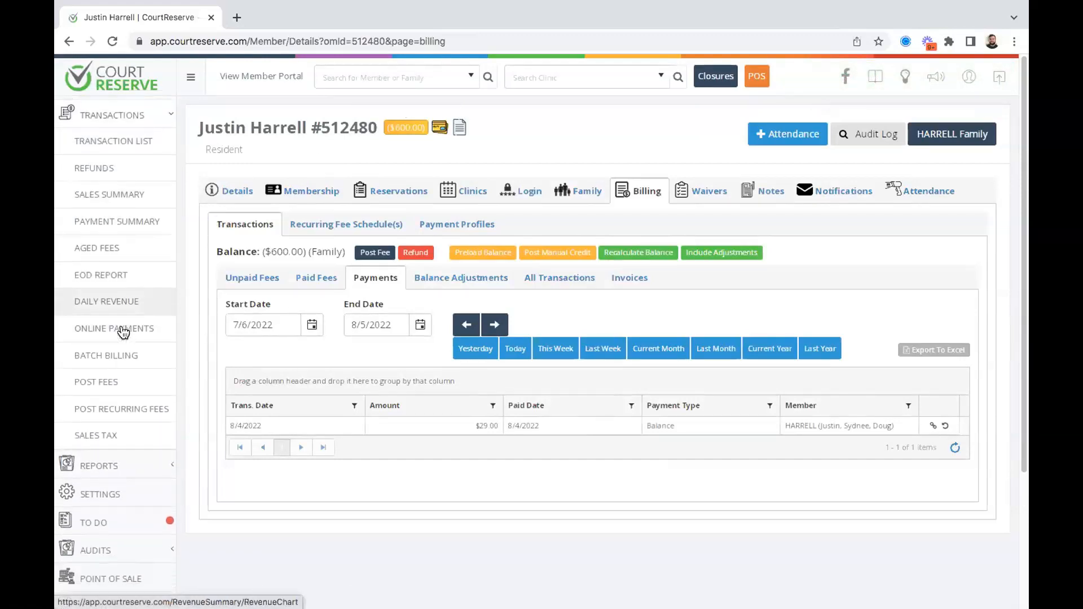
pyautogui.click(108, 276)
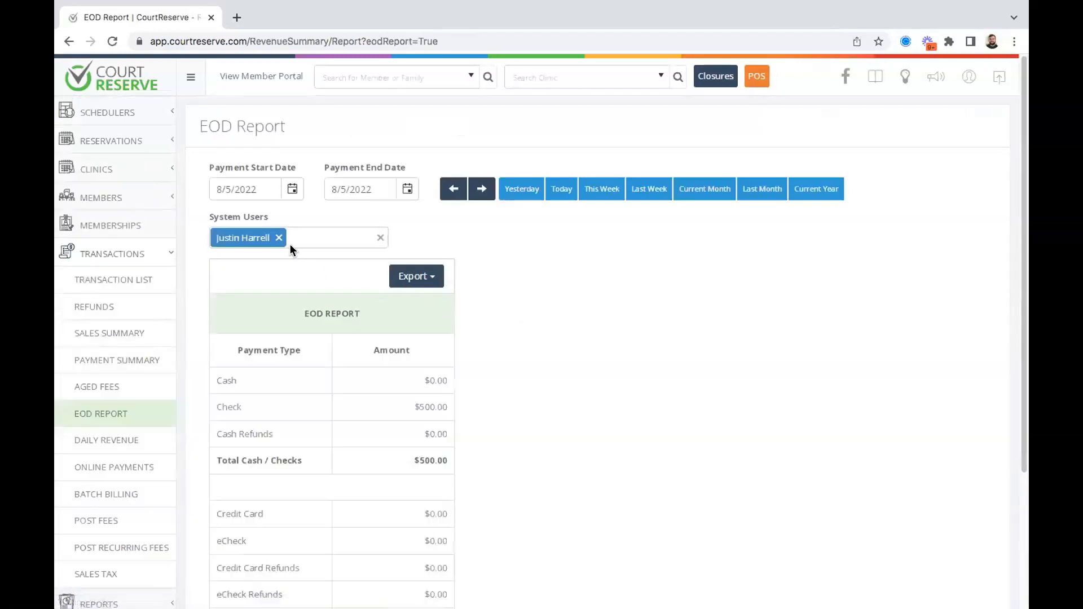
pyautogui.click(279, 237)
# Verify the $500.00 check on the EOD Report, then return to the Payment Summary.
pyautogui.scroll(-2, 635, 363)
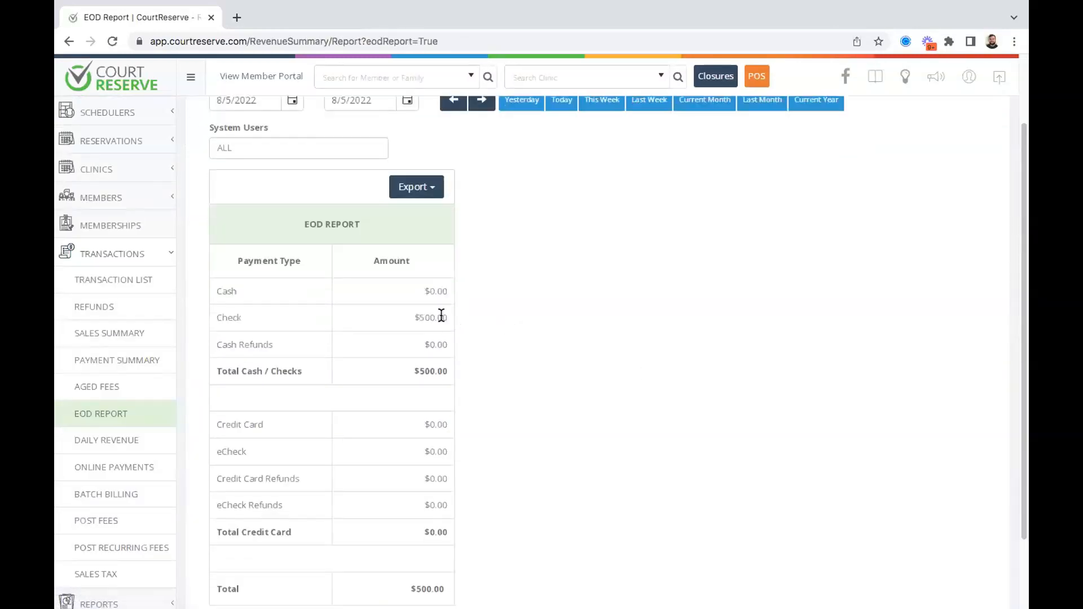
pyautogui.moveTo(447, 317); pyautogui.dragTo(421, 317)
pyautogui.scroll(2, 529, 308)
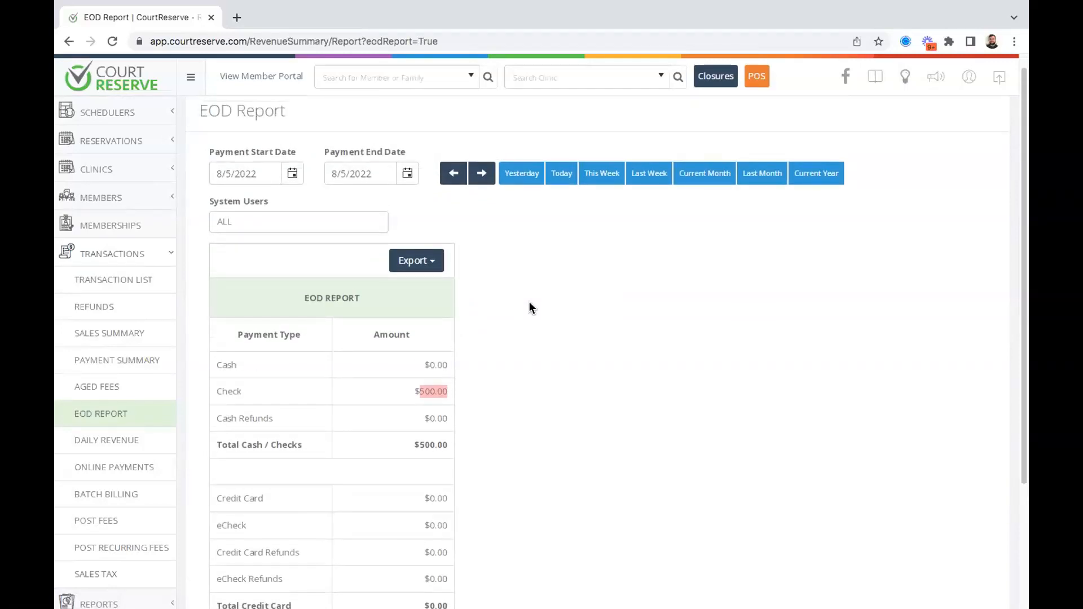
pyautogui.click(130, 363)
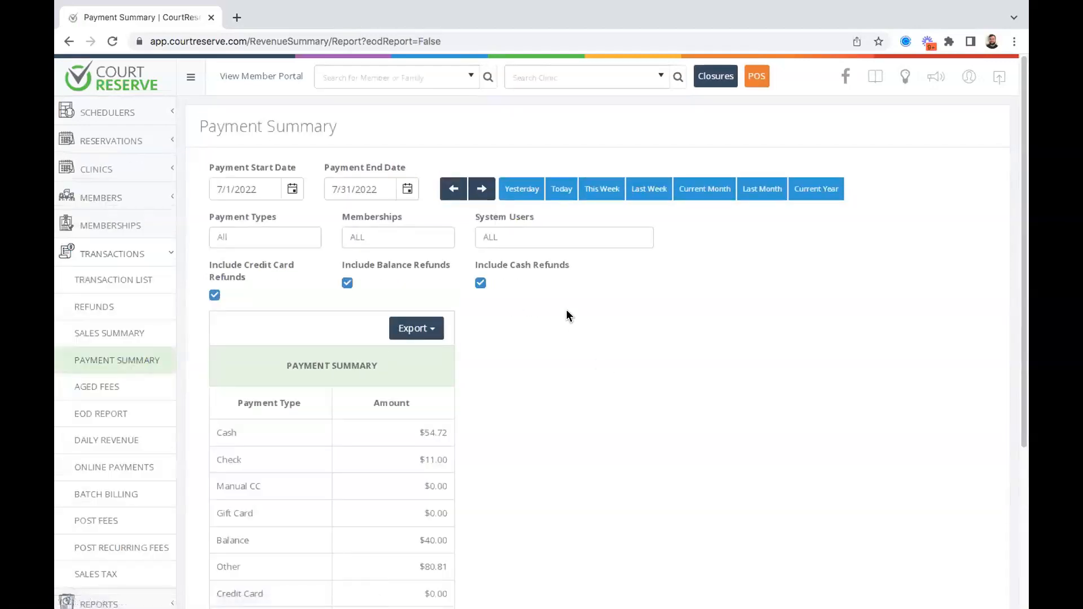
# Highlight the $11.00 July check amount on the Payment Summary.
pyautogui.scroll(-3, 566, 310)
pyautogui.moveTo(448, 311); pyautogui.dragTo(426, 311)
pyautogui.scroll(3, 571, 324)
# Set the Payment Summary to Today (8/5/2022) and confirm the check amount shows $0.00.
pyautogui.click(558, 188)
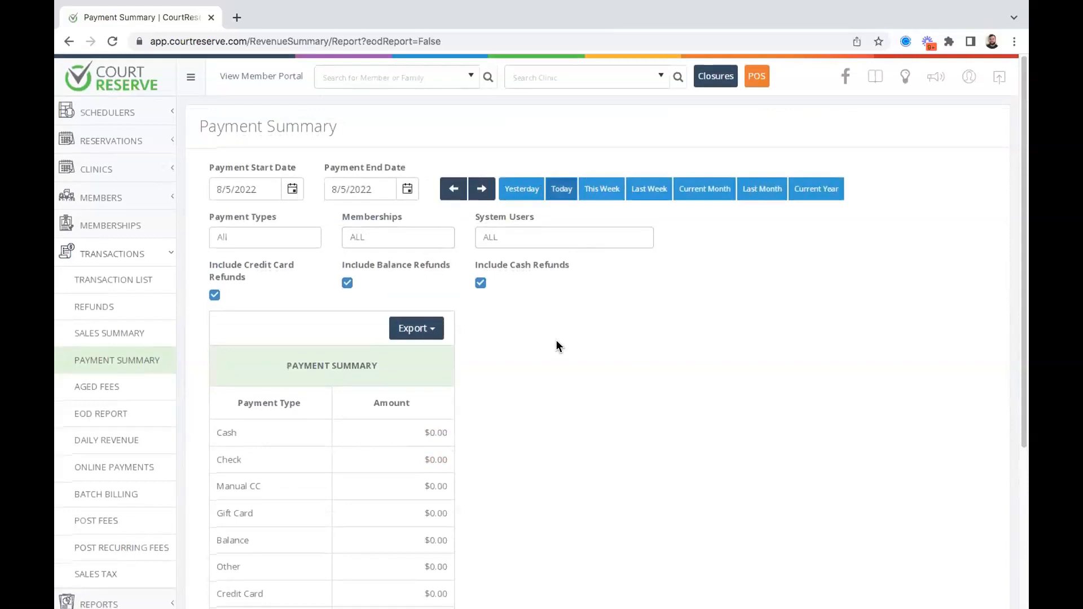
pyautogui.scroll(-2, 525, 346)
pyautogui.moveTo(448, 377); pyautogui.dragTo(430, 378)
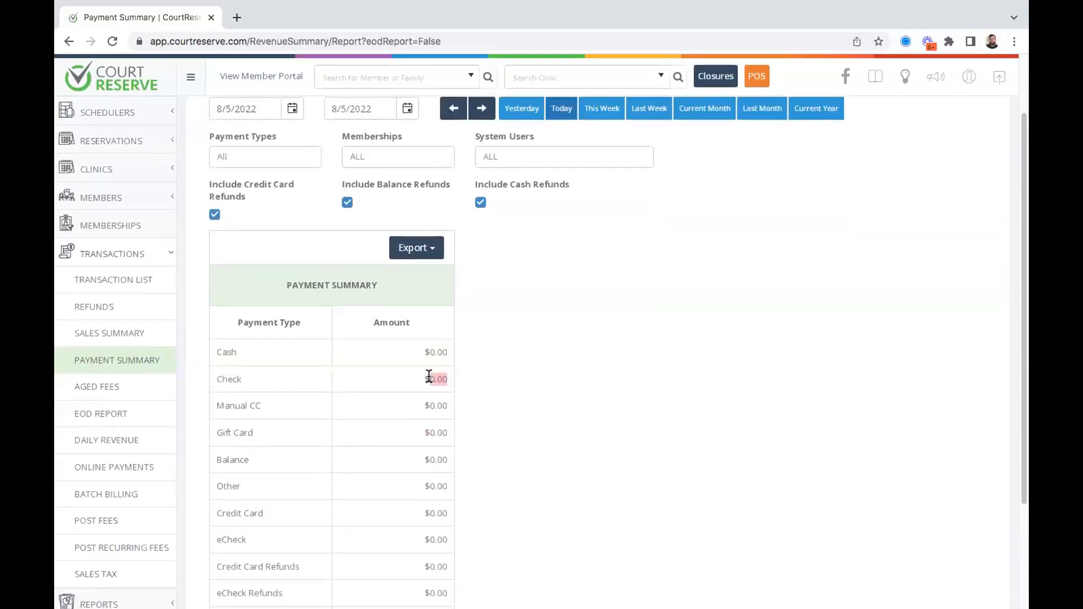
pyautogui.click(612, 342)
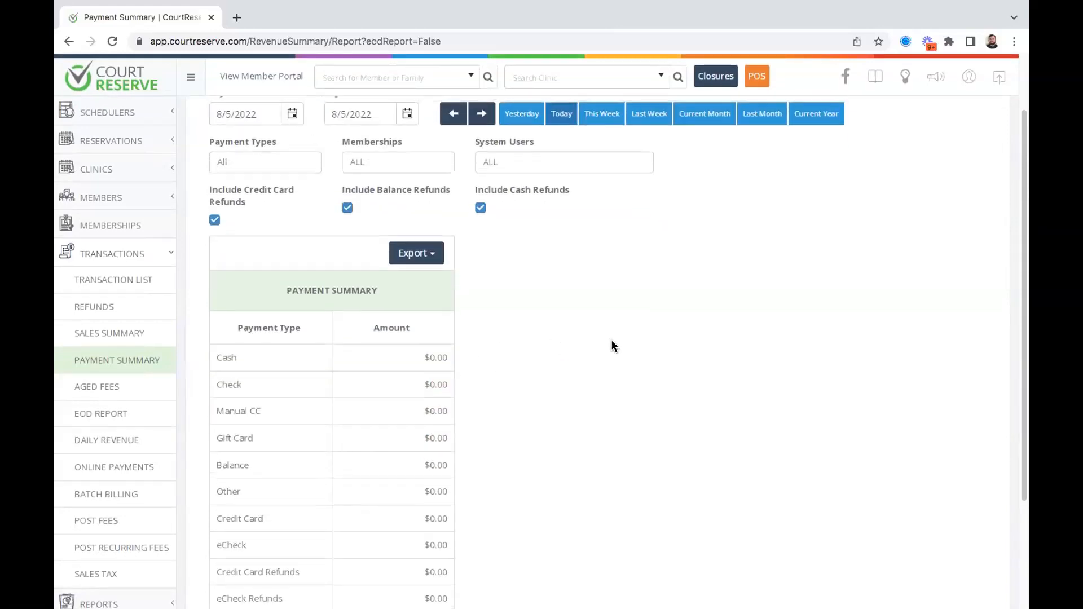
pyautogui.scroll(2, 612, 345)
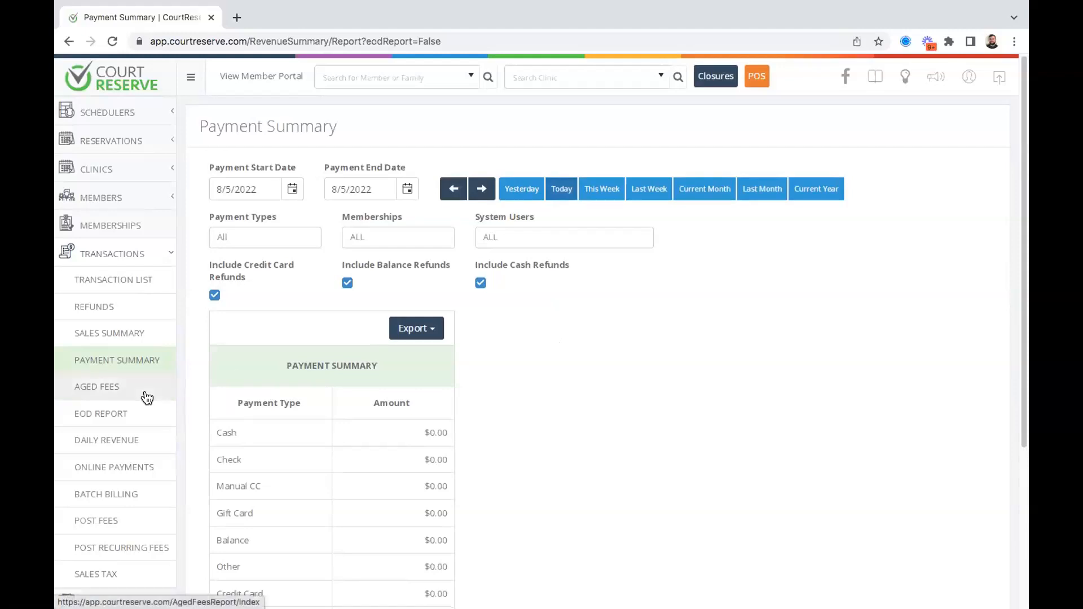
pyautogui.scroll(-1, 146, 398)
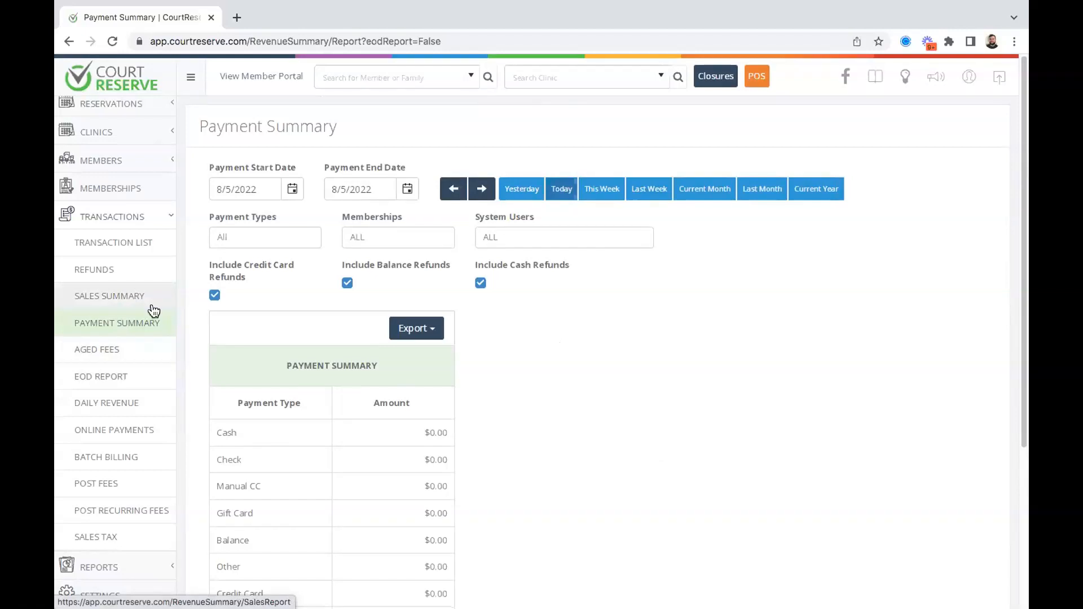
pyautogui.scroll(-3, 154, 311)
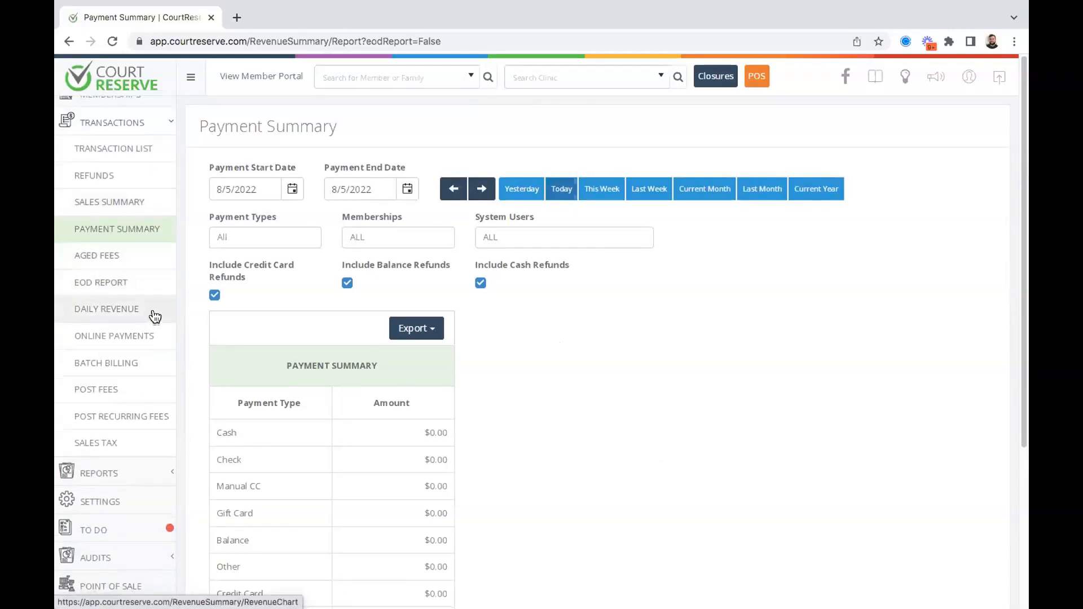
# Bring up the Daily Revenue report and review the August 2022 chart peaking at $754.00 and its tables.
pyautogui.click(155, 317)
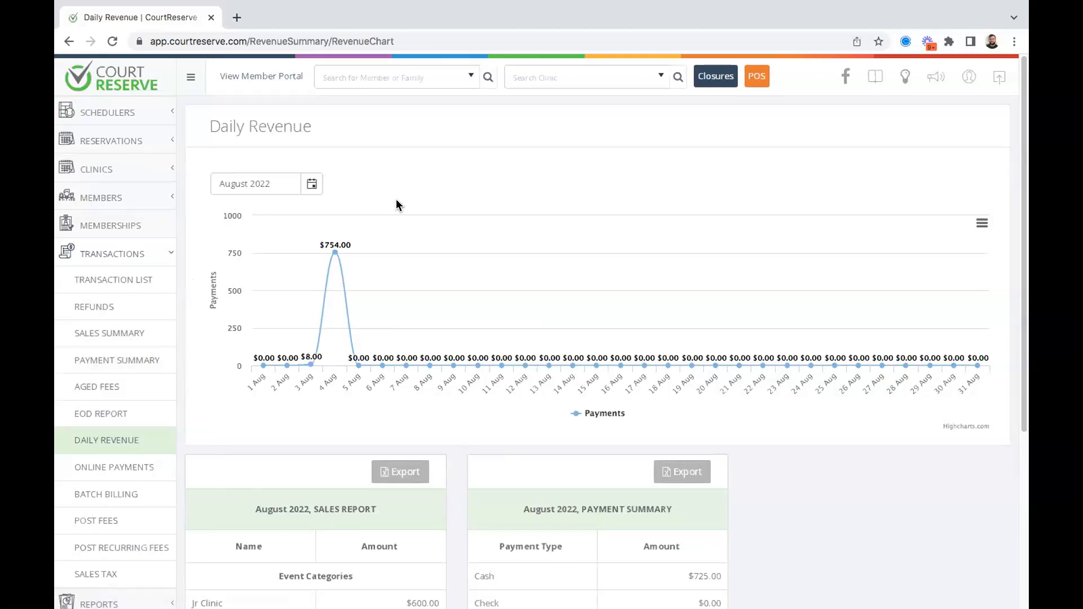
pyautogui.scroll(-5, 396, 204)
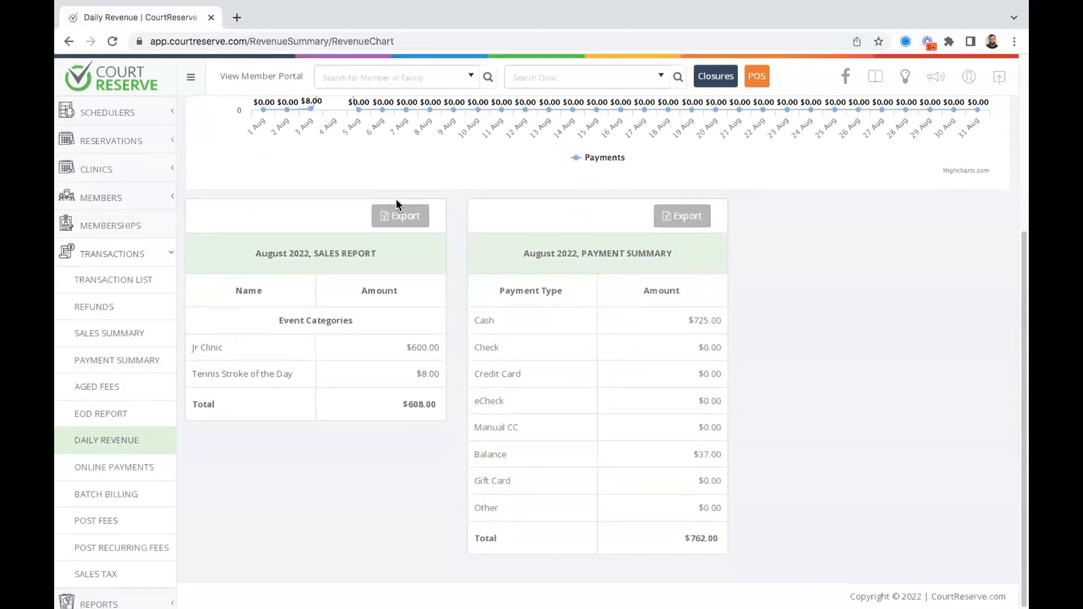
pyautogui.scroll(1, 396, 204)
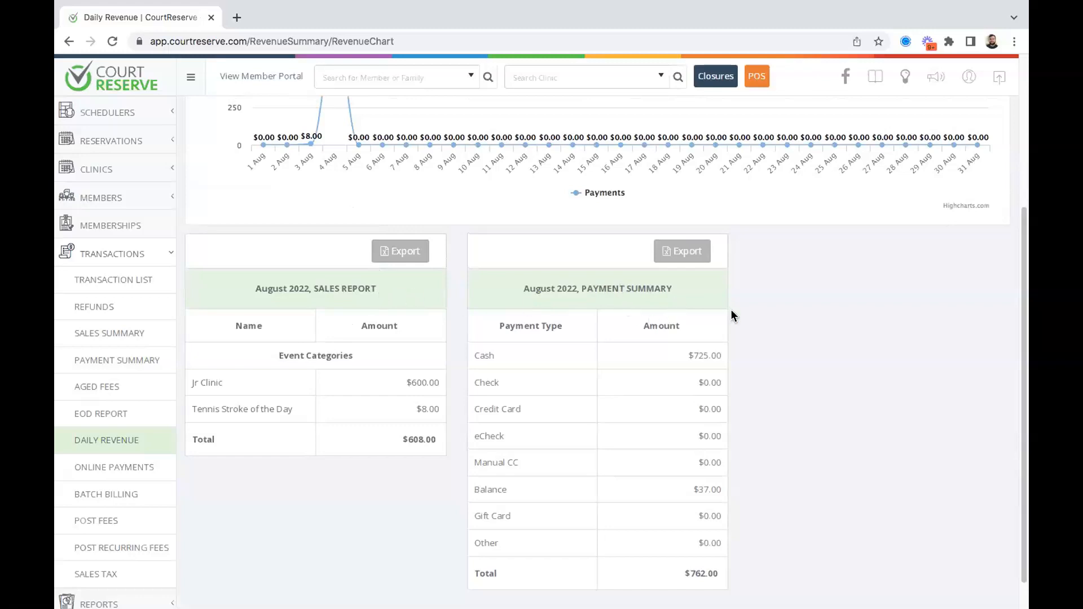
pyautogui.scroll(2, 731, 311)
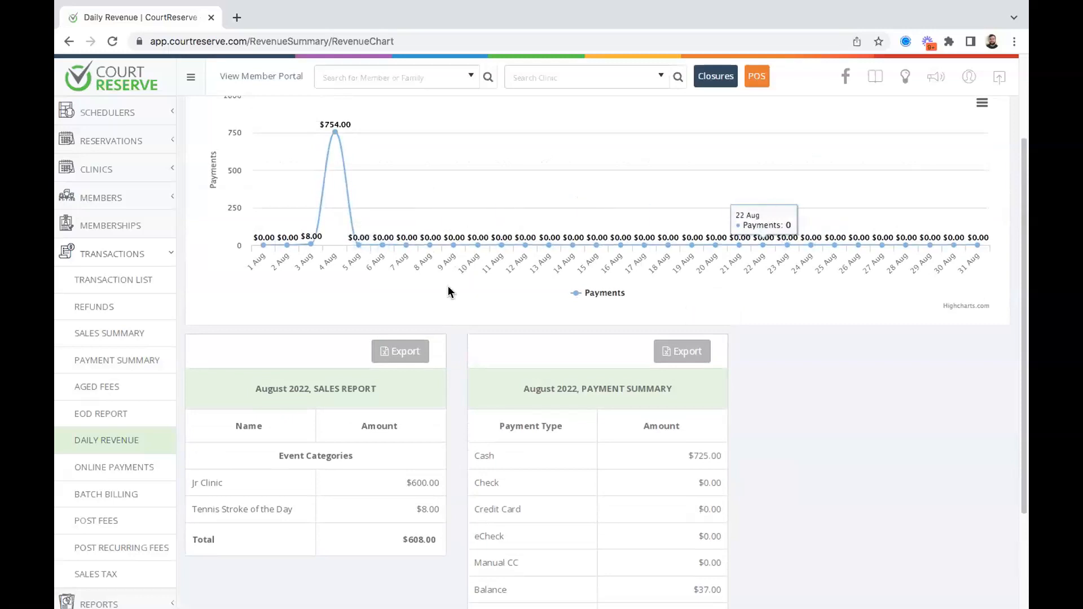
pyautogui.scroll(1, 450, 291)
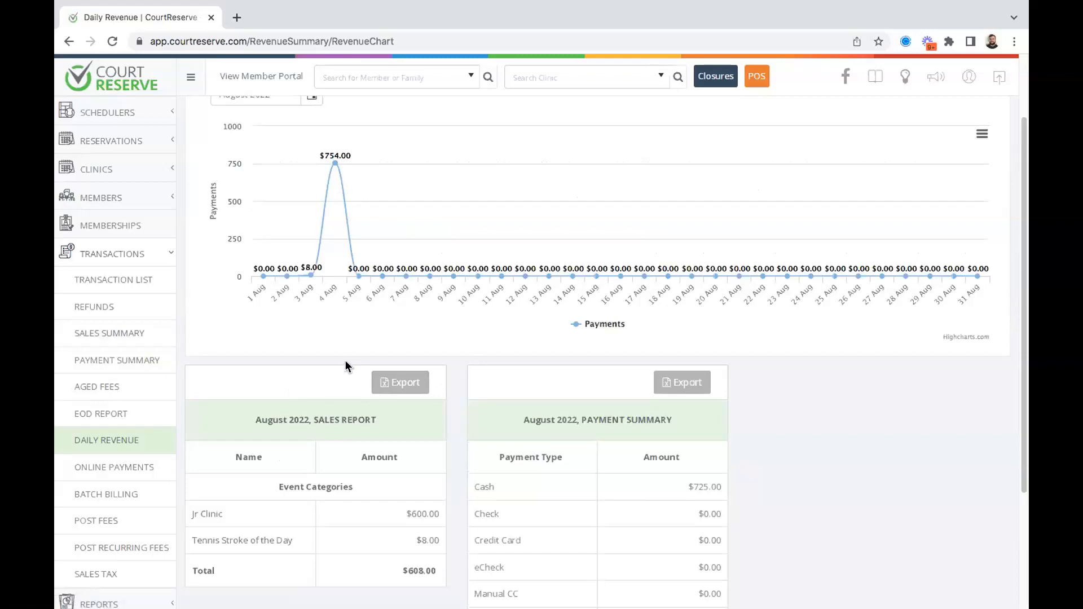
pyautogui.scroll(1, 346, 362)
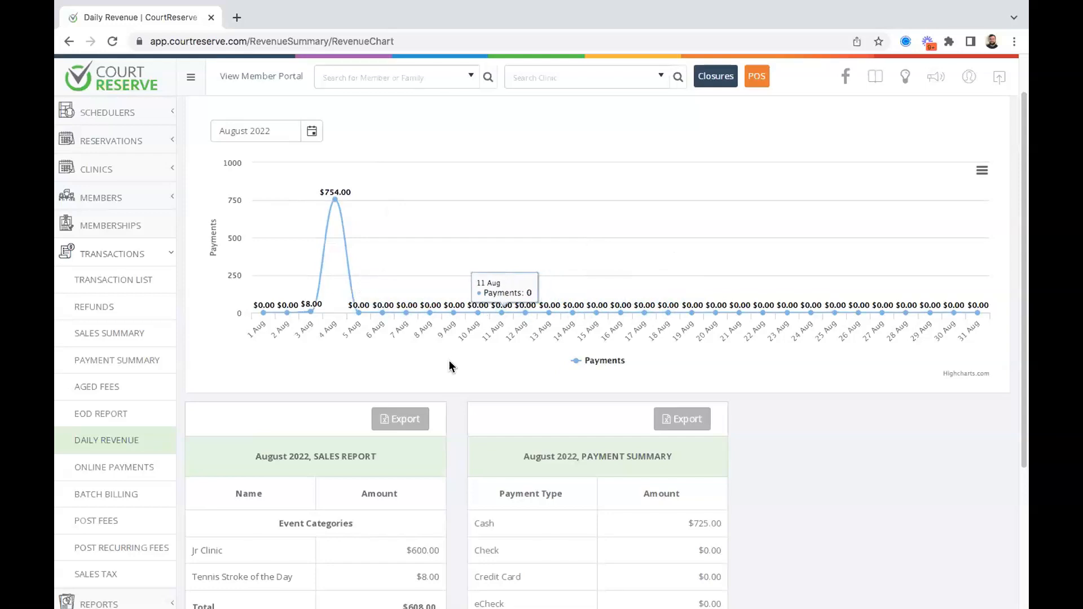
pyautogui.scroll(-1, 449, 366)
# Scroll the Daily Revenue page and highlight the SALES REPORT heading.
pyautogui.scroll(-1, 279, 433)
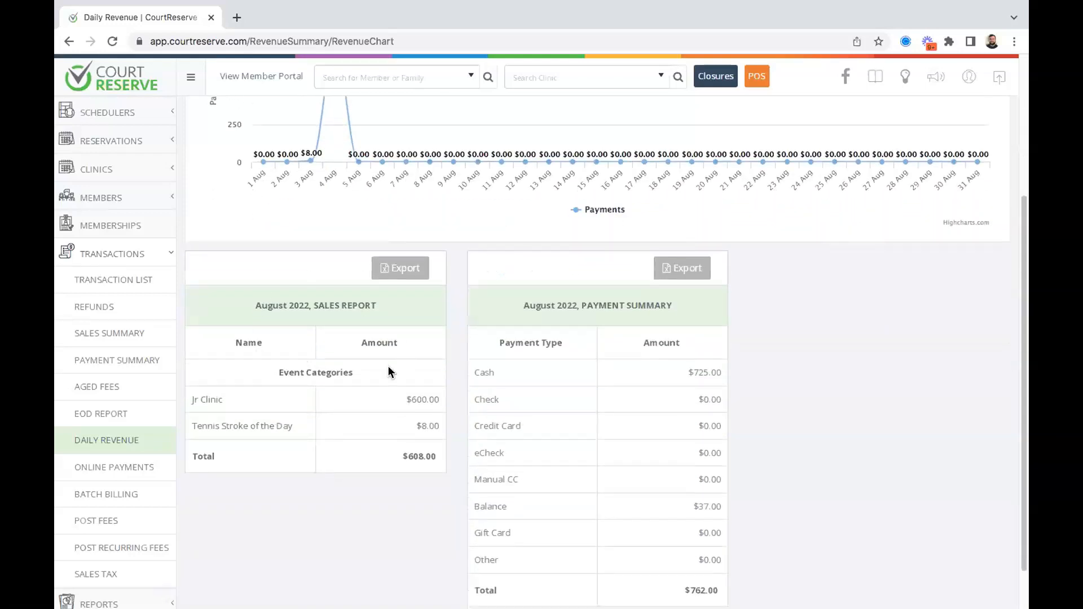
pyautogui.moveTo(312, 305); pyautogui.dragTo(382, 310)
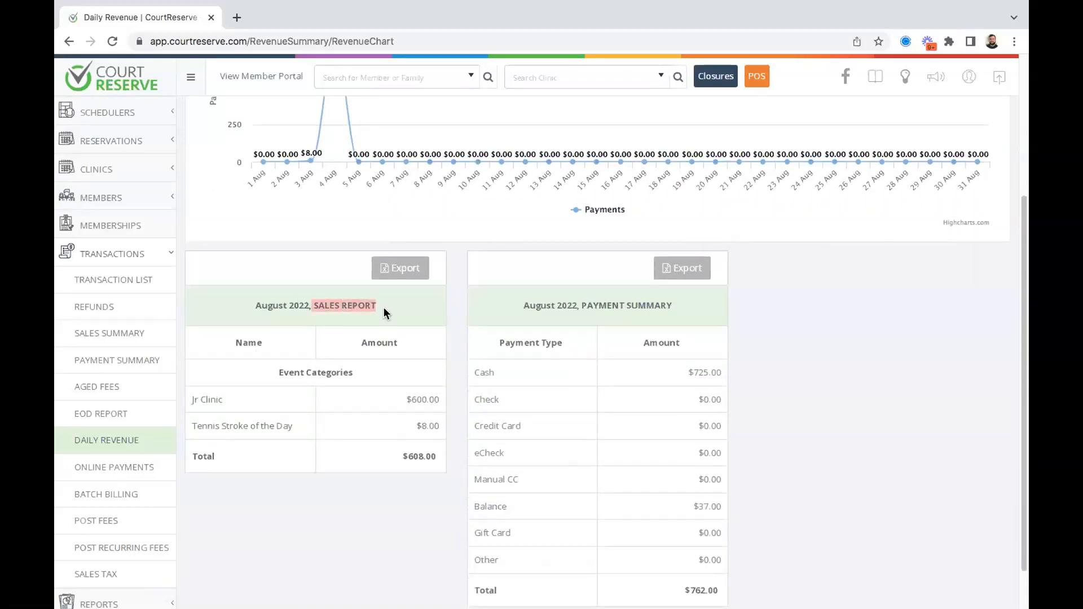
pyautogui.scroll(-1, 412, 385)
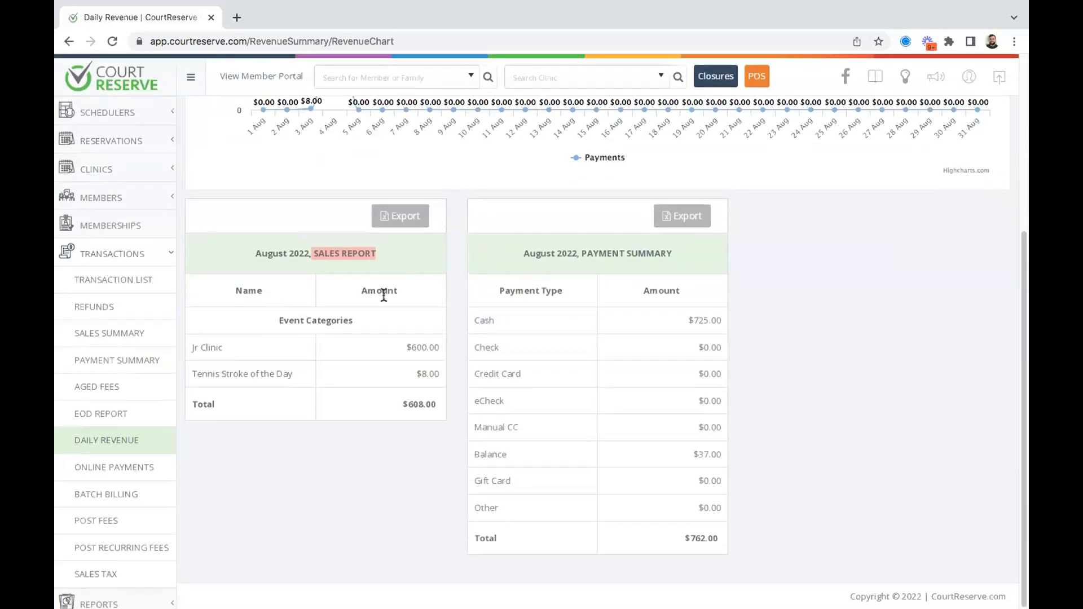
pyautogui.scroll(2, 365, 355)
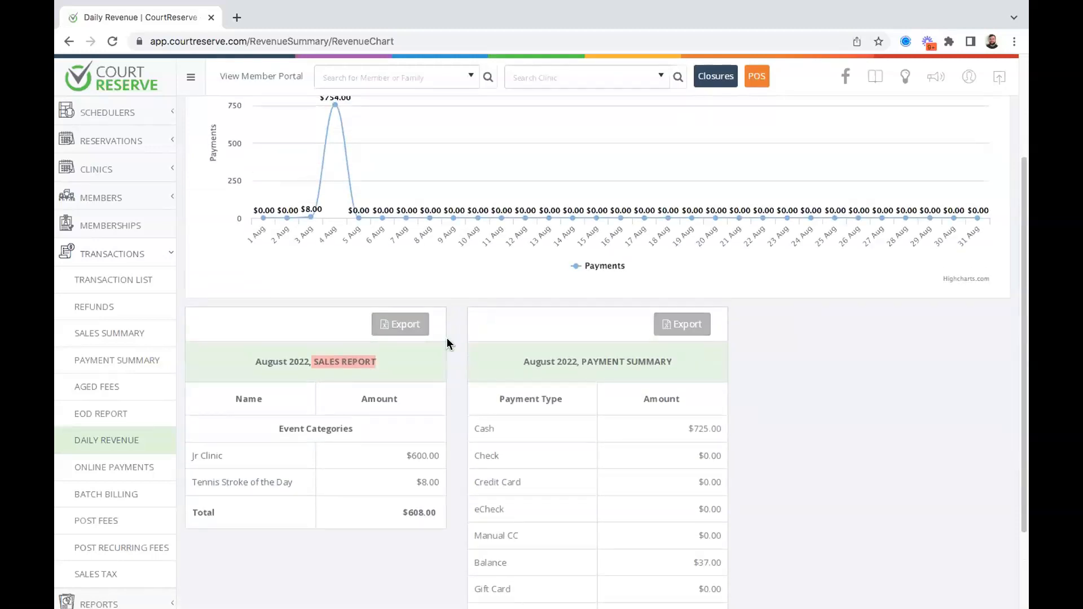
pyautogui.scroll(2, 545, 350)
pyautogui.scroll(1, 545, 351)
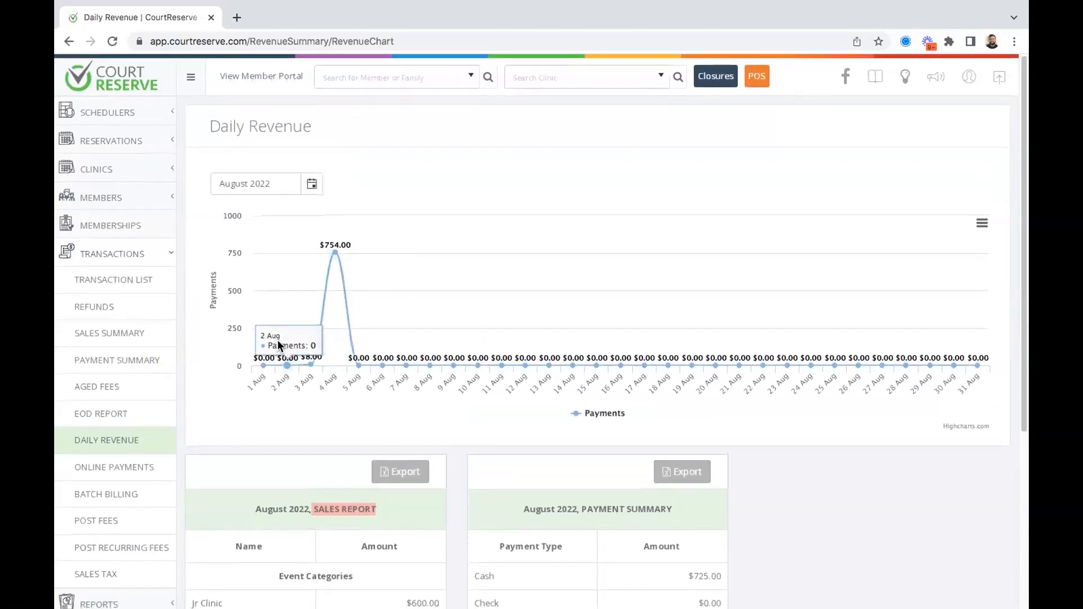
pyautogui.scroll(-3, 279, 345)
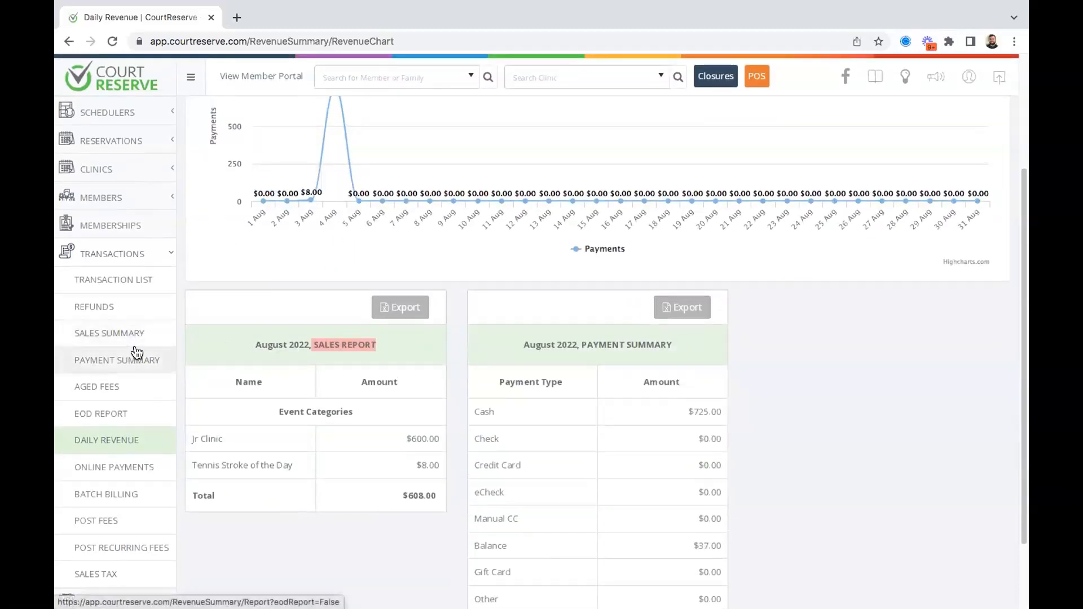
pyautogui.scroll(3, 317, 345)
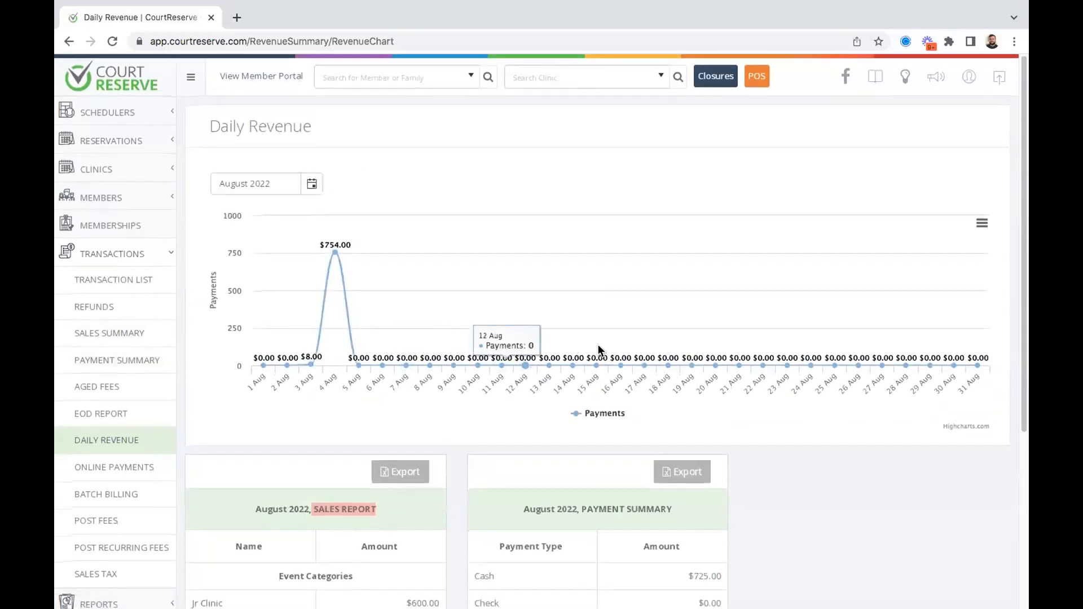
# Show the revenue tables for 15 August, 8 August and then 4 August 2022.
pyautogui.click(598, 366)
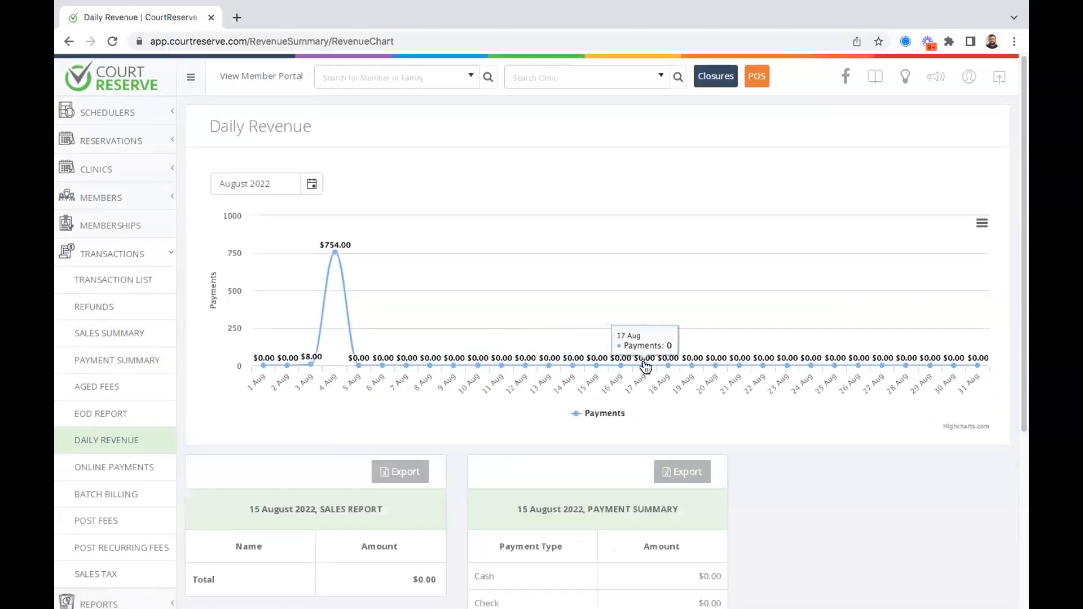
pyautogui.scroll(-1, 711, 367)
pyautogui.click(430, 305)
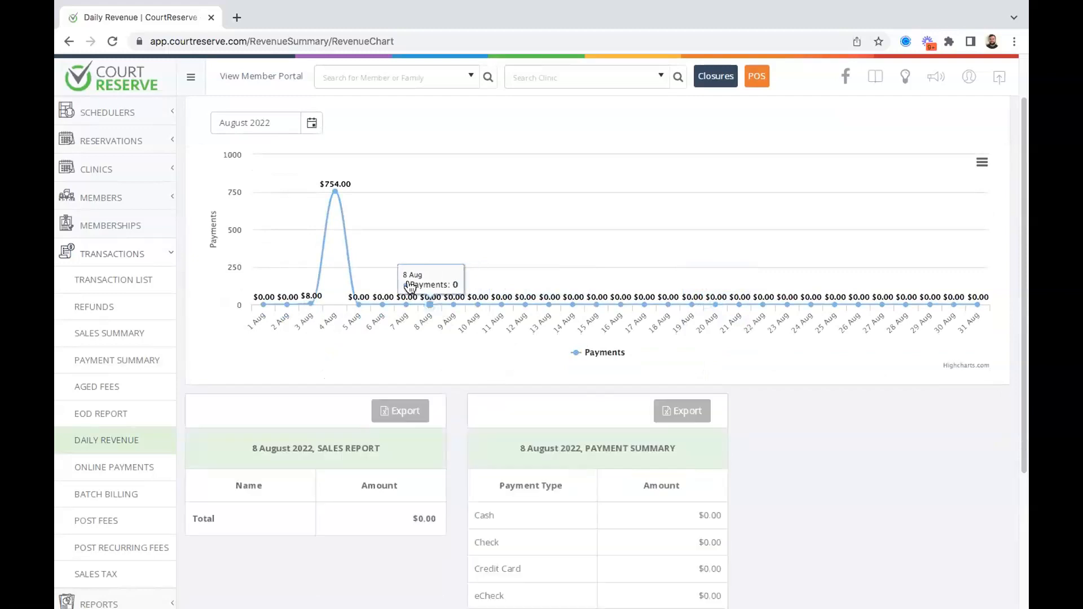
pyautogui.click(327, 201)
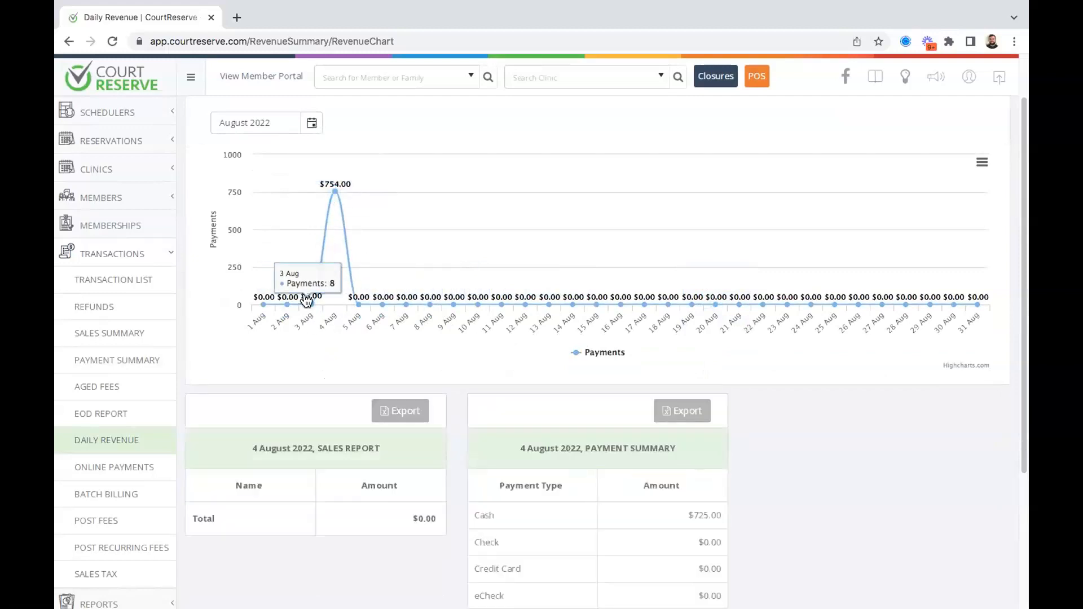
pyautogui.scroll(1, 305, 290)
# Keep the chart on August 2022, check its download options, then go to Transaction List.
pyautogui.click(311, 178)
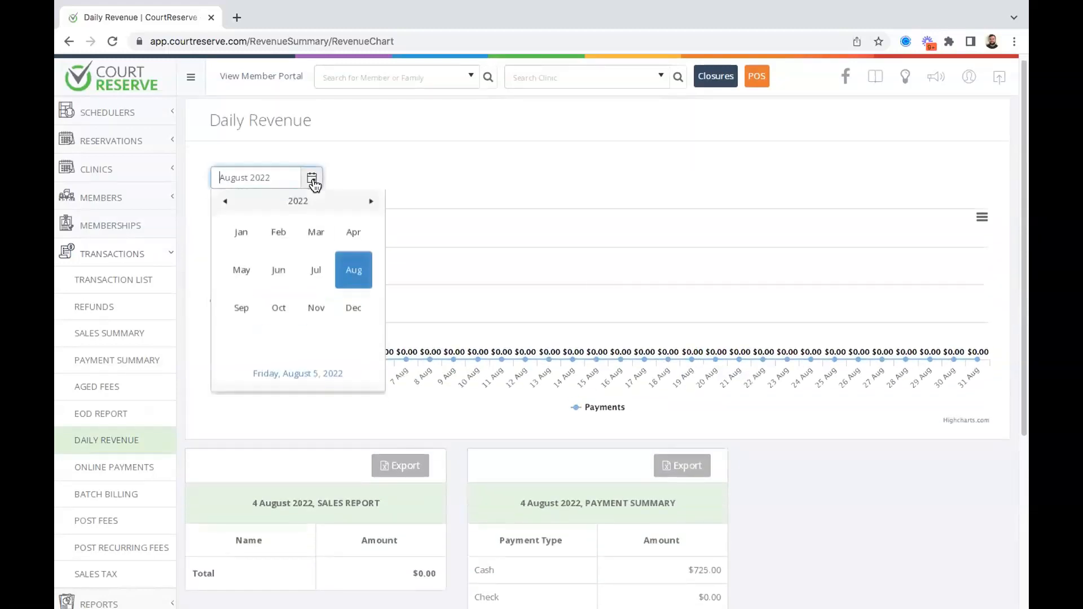
pyautogui.click(550, 143)
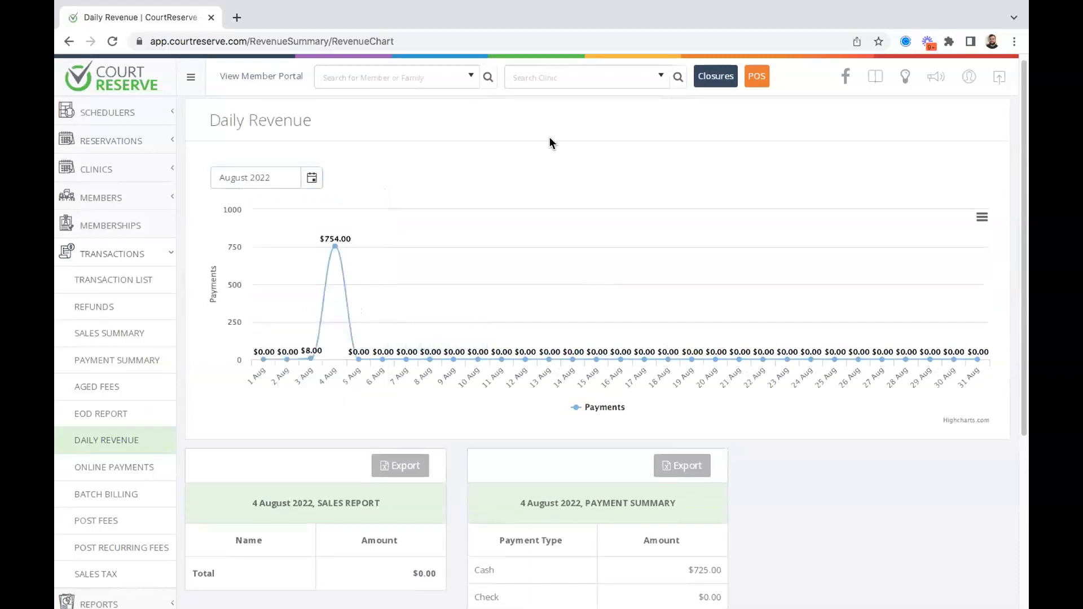
pyautogui.click(976, 217)
pyautogui.scroll(-1, 111, 334)
pyautogui.scroll(-2, 111, 334)
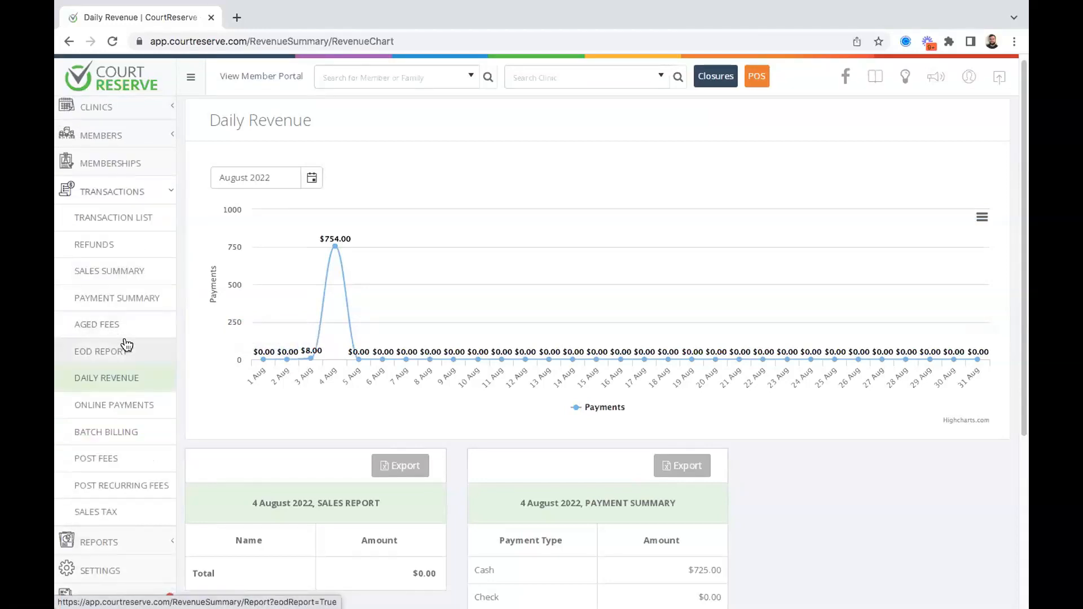
pyautogui.click(124, 218)
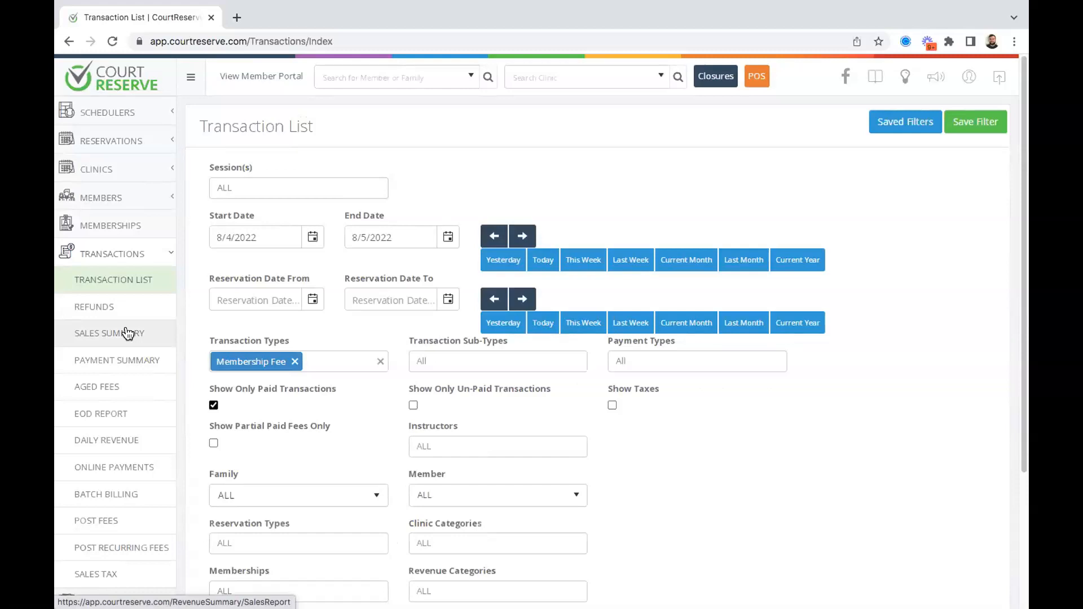
# Scroll through the Transaction List filter form set to 8/4/2022–8/5/2022 and Membership Fee.
pyautogui.scroll(-2, 444, 191)
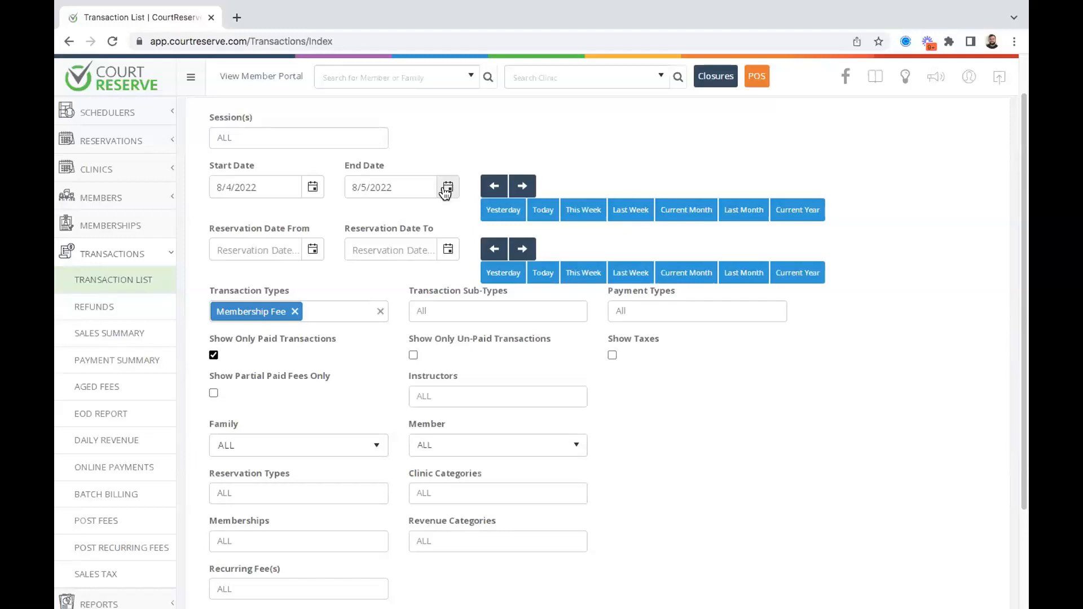
pyautogui.scroll(-1, 432, 160)
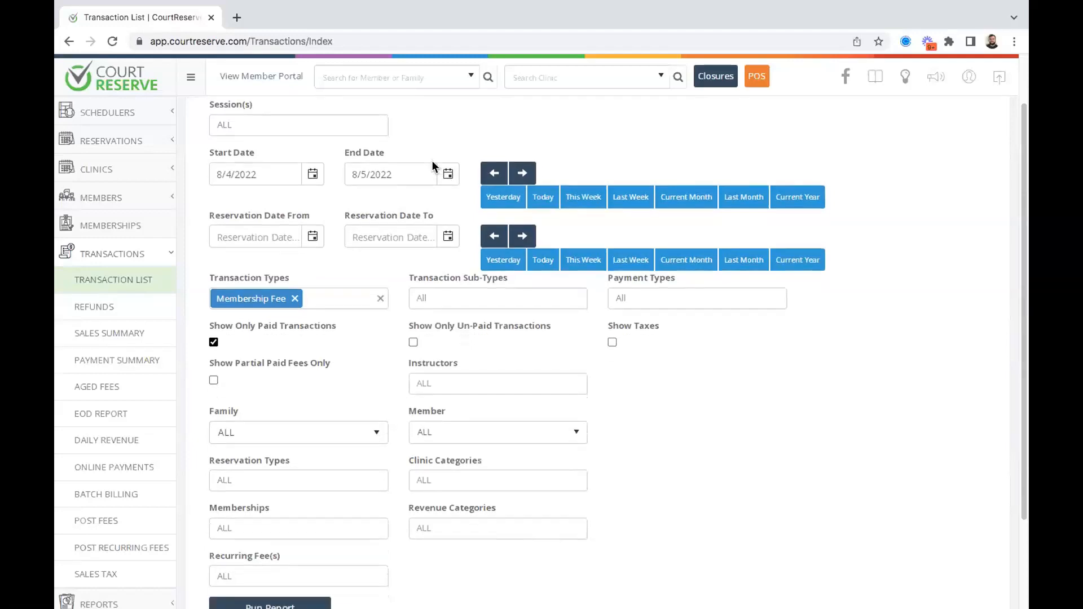
pyautogui.scroll(2, 431, 160)
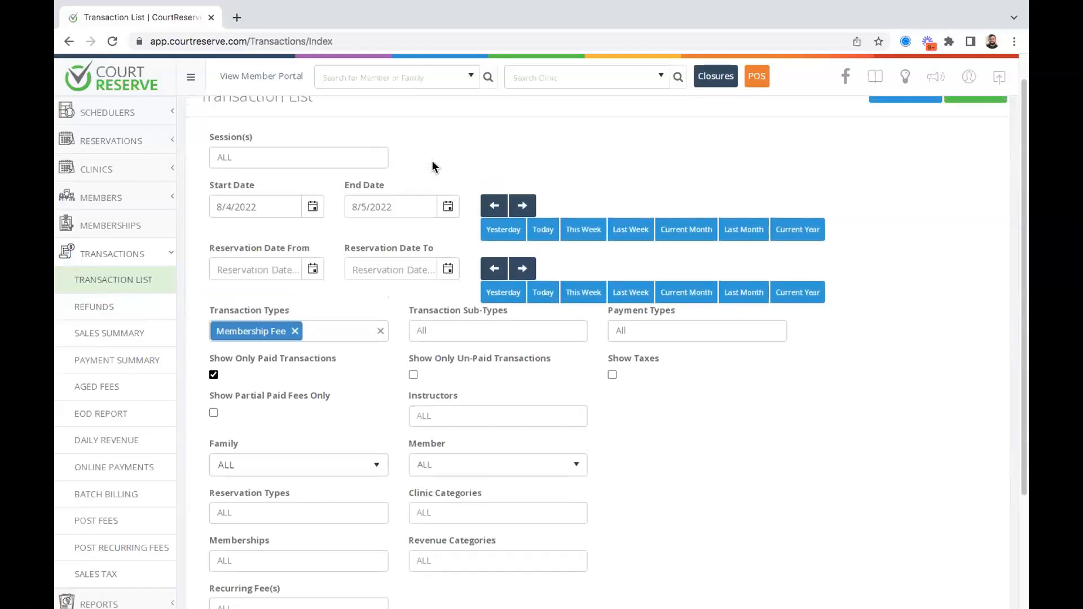
pyautogui.scroll(1, 431, 166)
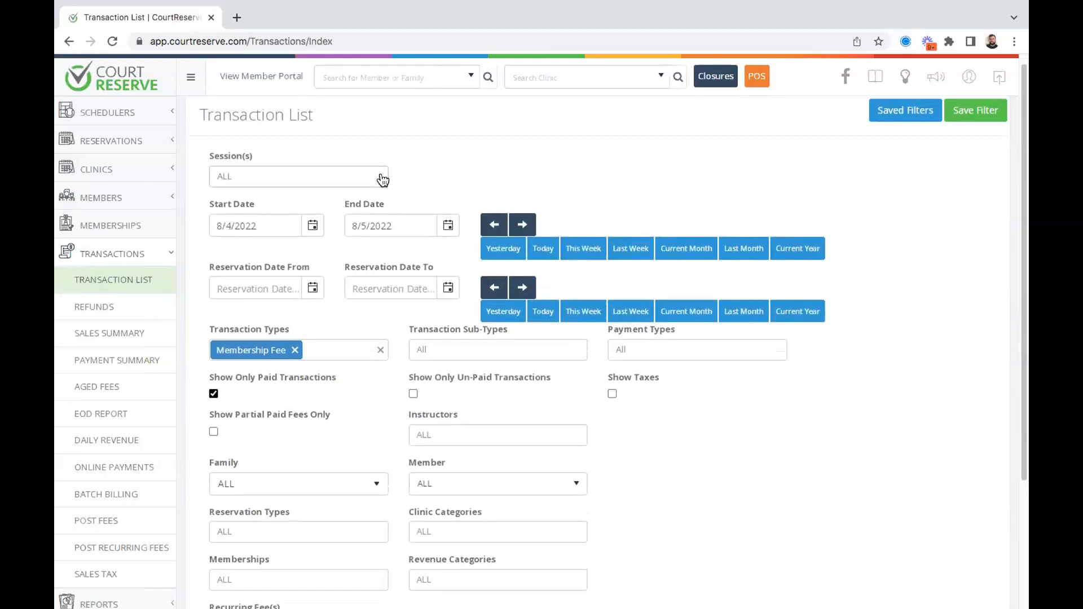
# Replace the Membership Fee filter with Fee, Membership Fee and Misc. Fee transaction types.
pyautogui.click(295, 350)
pyautogui.click(272, 354)
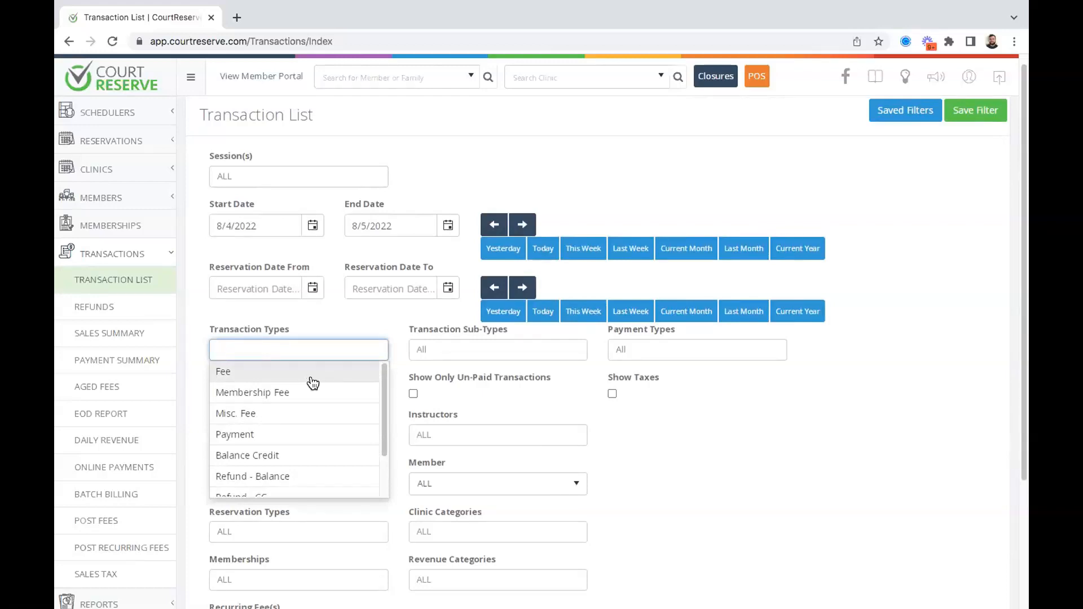
pyautogui.click(241, 372)
pyautogui.click(242, 392)
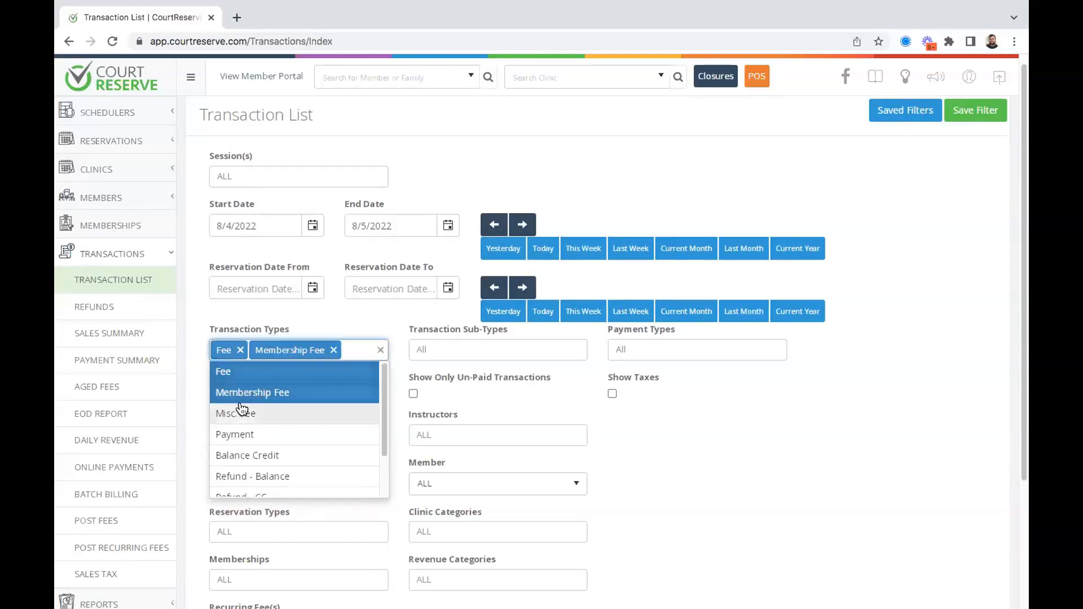
pyautogui.click(242, 411)
pyautogui.click(840, 529)
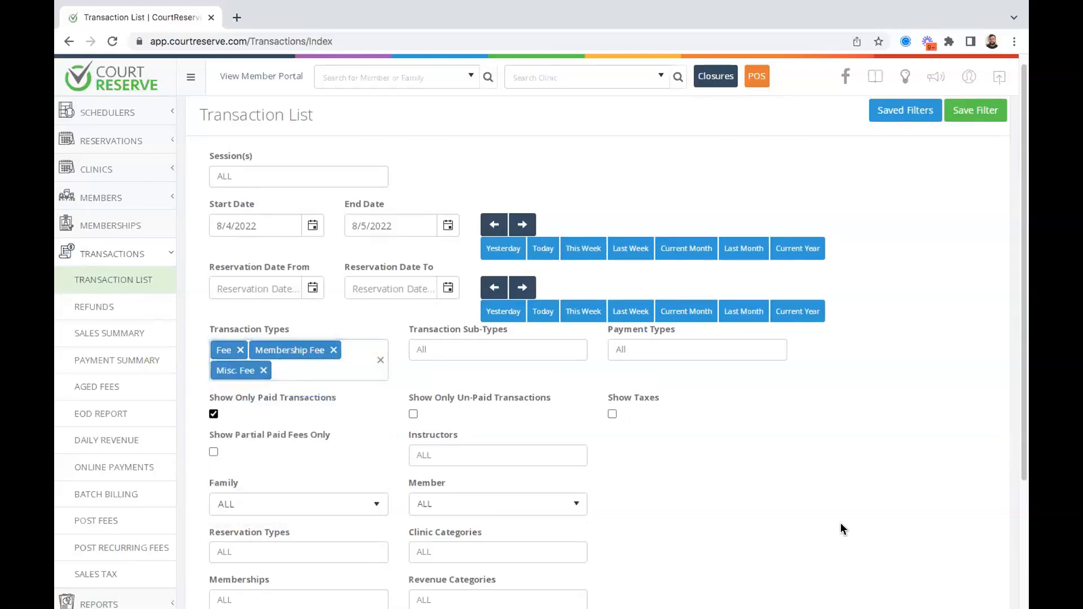
# Remove those types, try Payment, then clear it so Transaction Types is All.
pyautogui.click(240, 350)
pyautogui.click(295, 350)
pyautogui.click(263, 350)
pyautogui.click(263, 351)
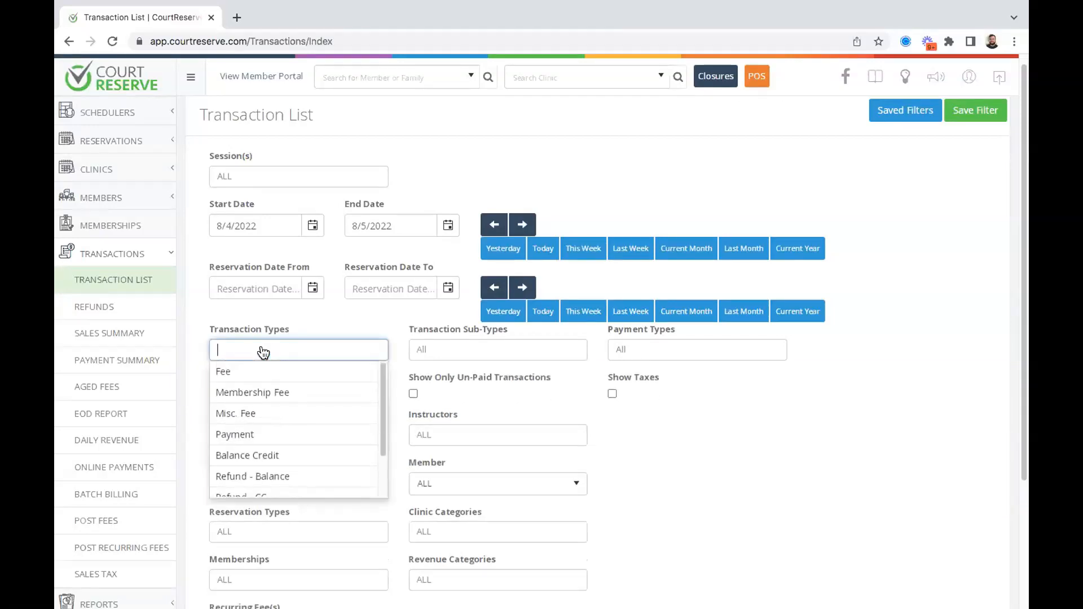
pyautogui.click(288, 438)
pyautogui.scroll(-2, 265, 451)
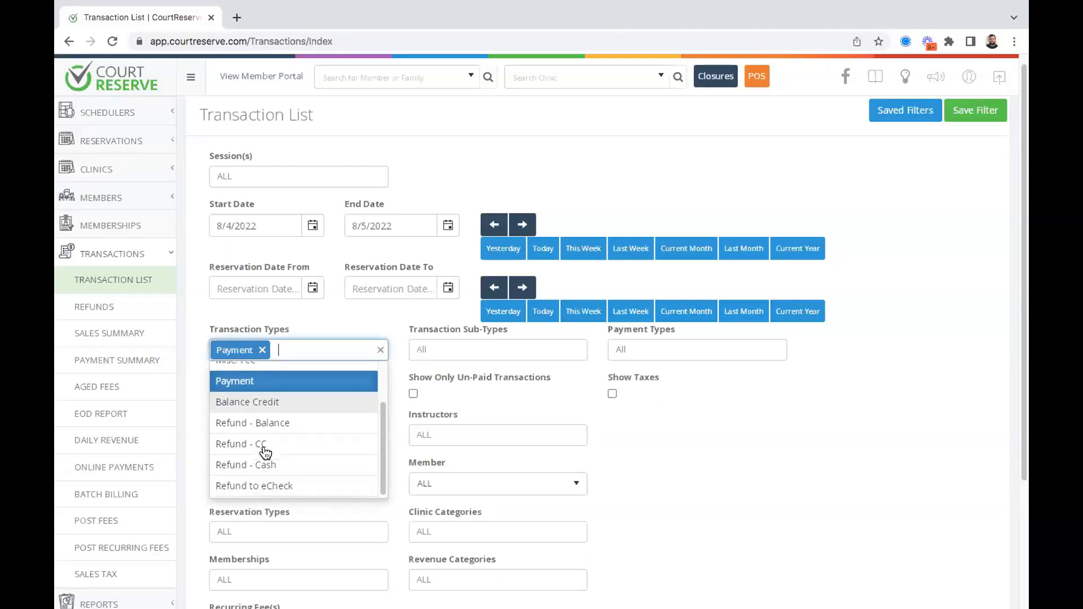
pyautogui.click(262, 351)
pyautogui.click(820, 543)
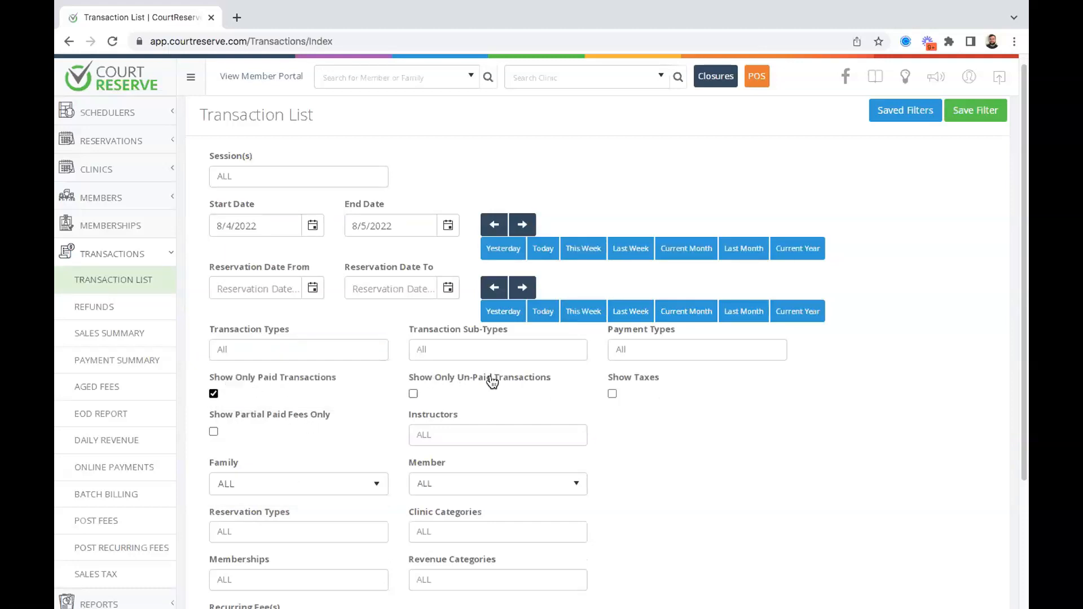
pyautogui.click(643, 352)
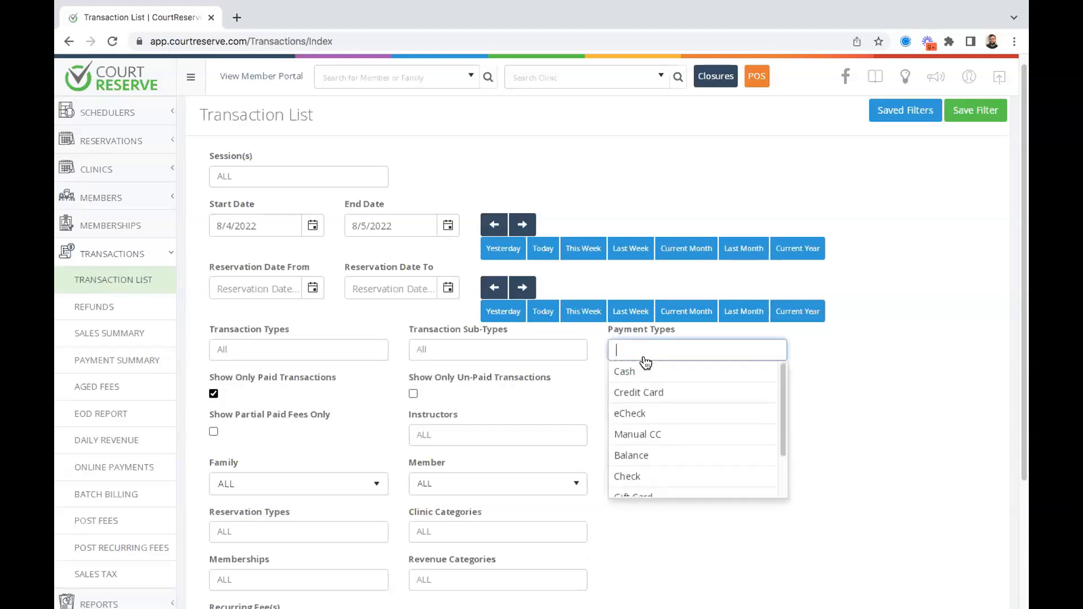
pyautogui.click(873, 431)
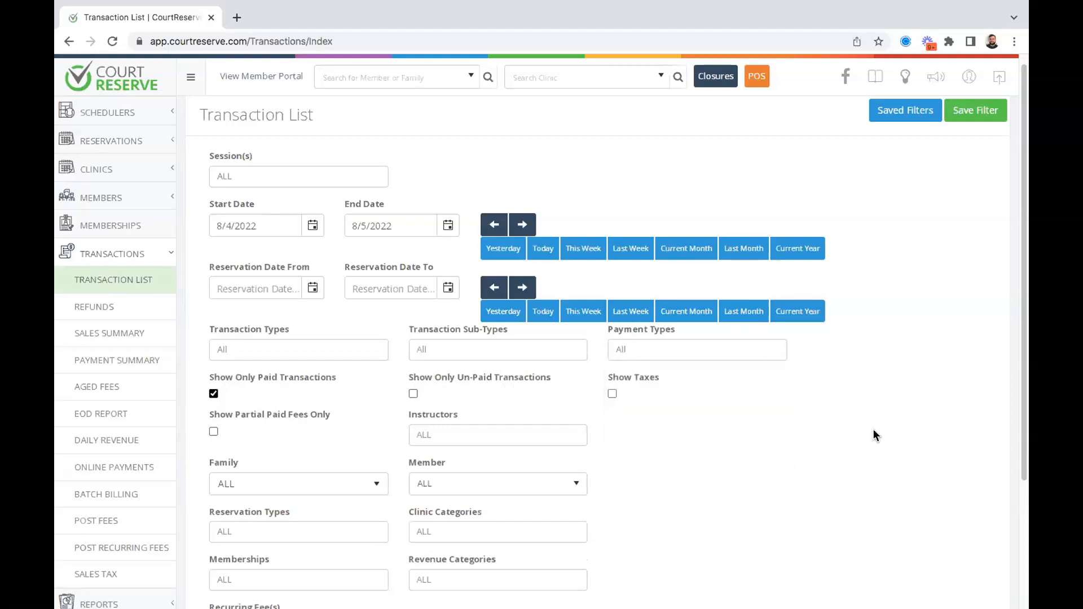
pyautogui.click(547, 350)
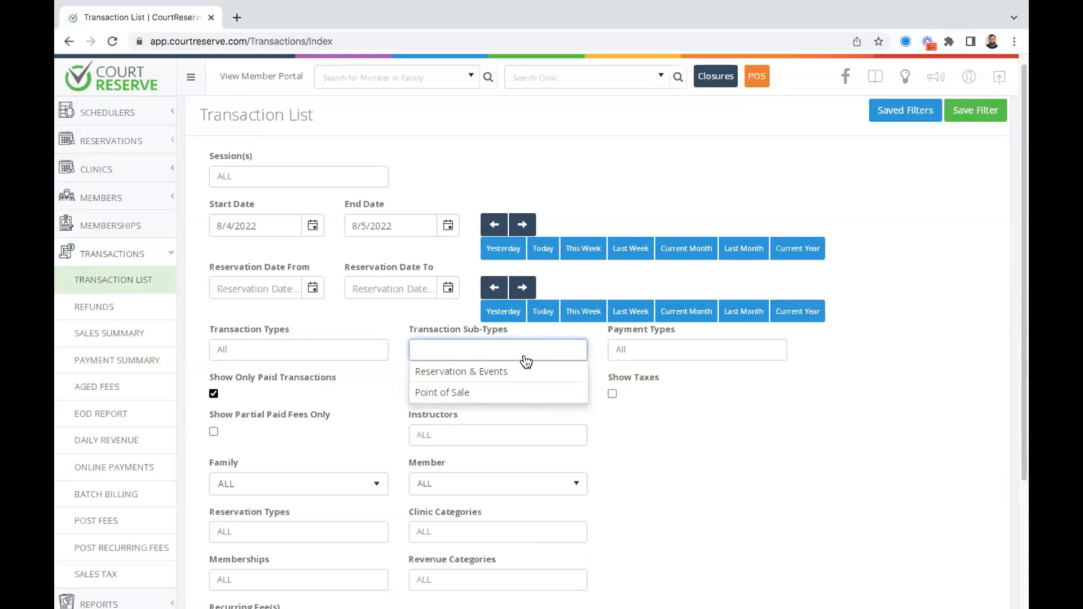
pyautogui.click(458, 391)
pyautogui.click(704, 395)
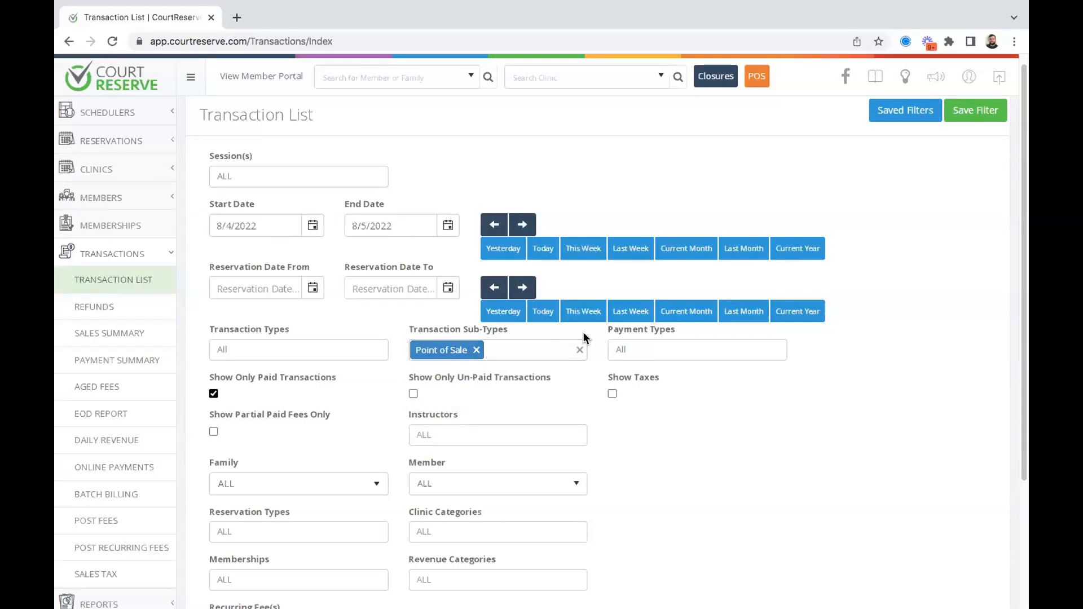
pyautogui.click(480, 351)
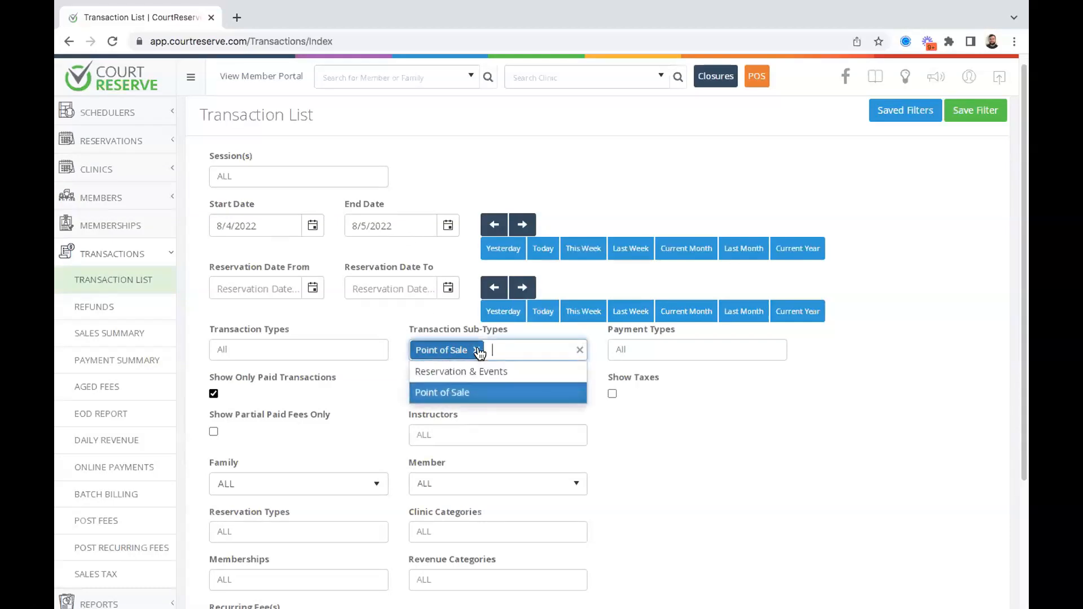
pyautogui.click(477, 351)
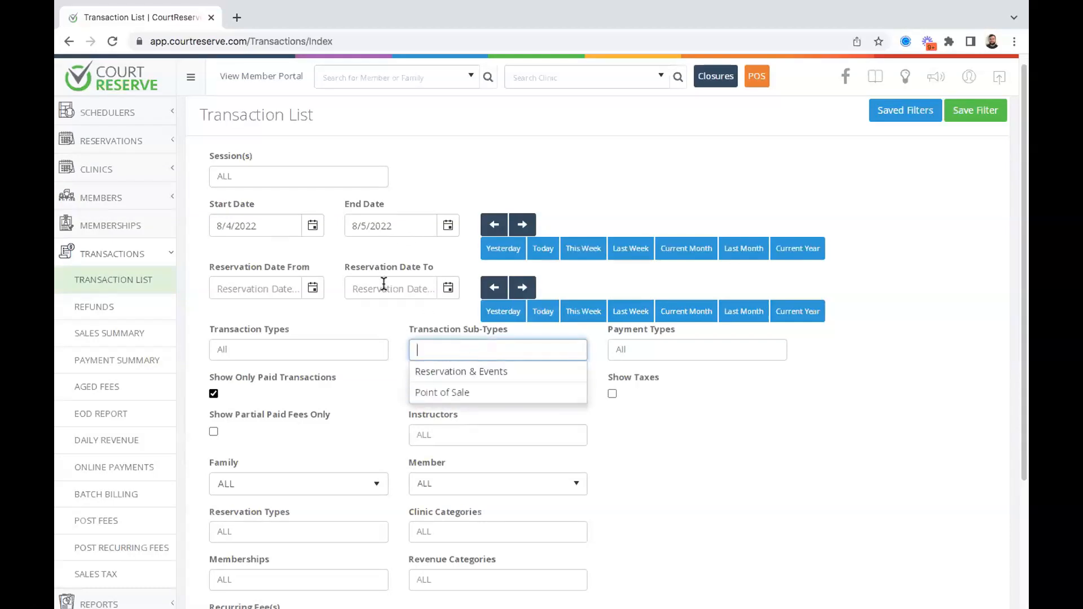
pyautogui.click(313, 321)
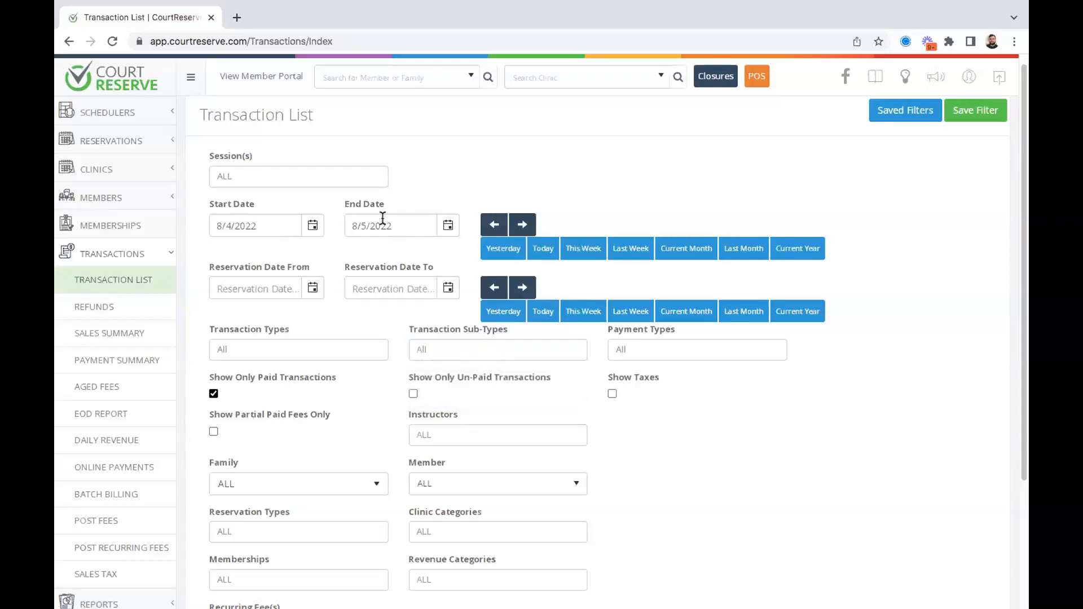
pyautogui.click(272, 352)
pyautogui.scroll(2, 265, 426)
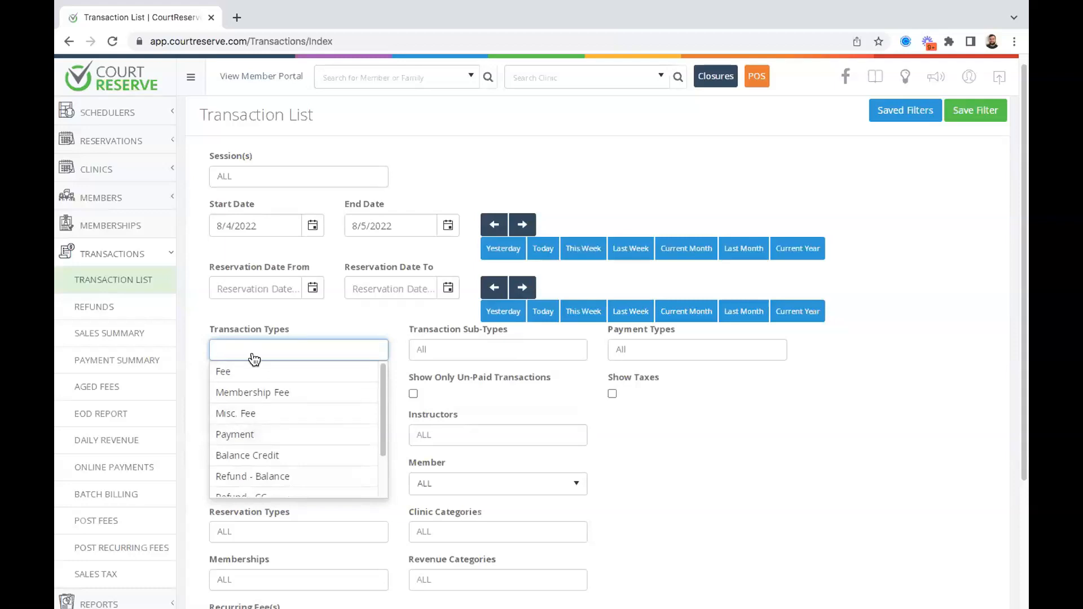
pyautogui.click(232, 372)
pyautogui.click(526, 179)
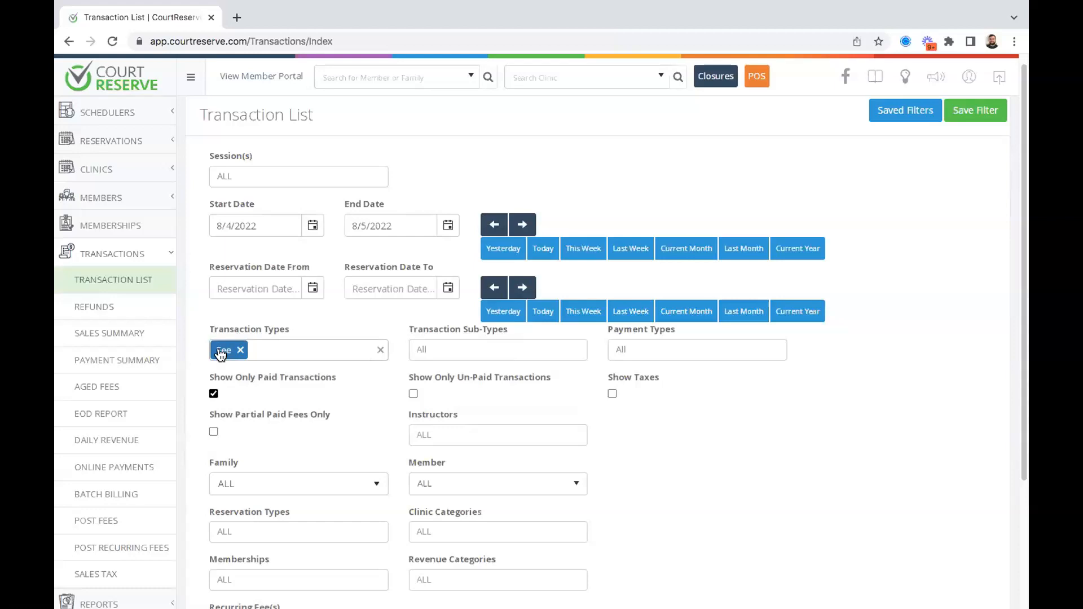
pyautogui.click(240, 350)
pyautogui.click(254, 352)
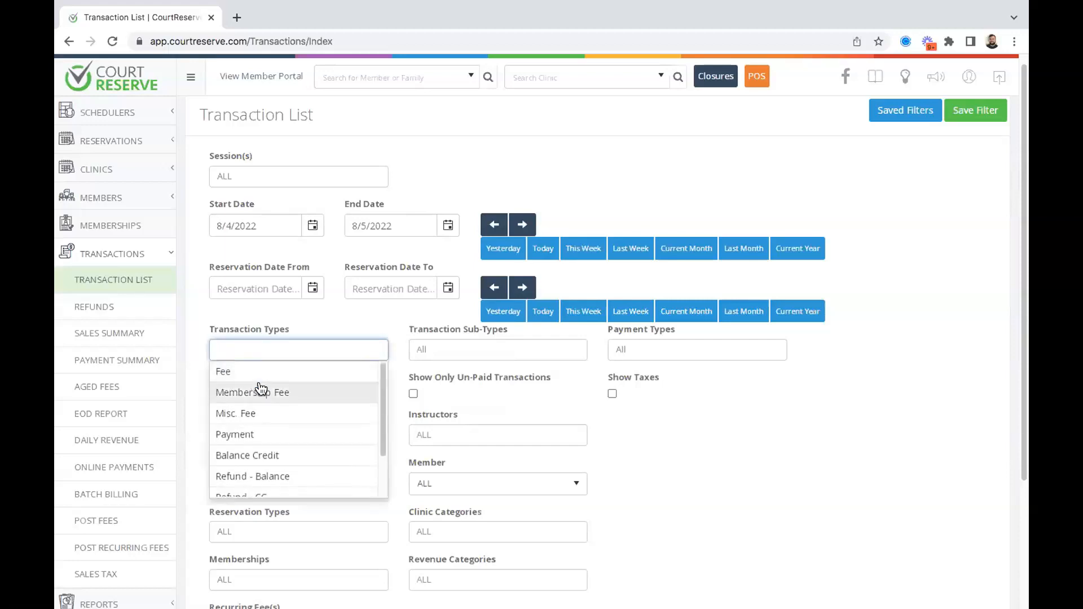
pyautogui.click(268, 438)
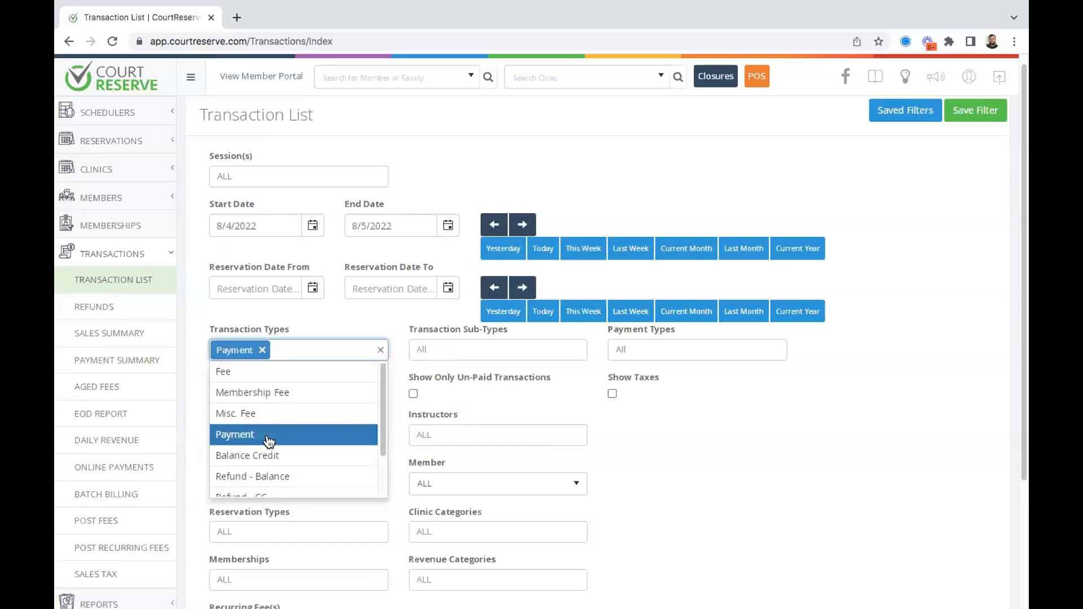
pyautogui.click(327, 324)
pyautogui.click(261, 351)
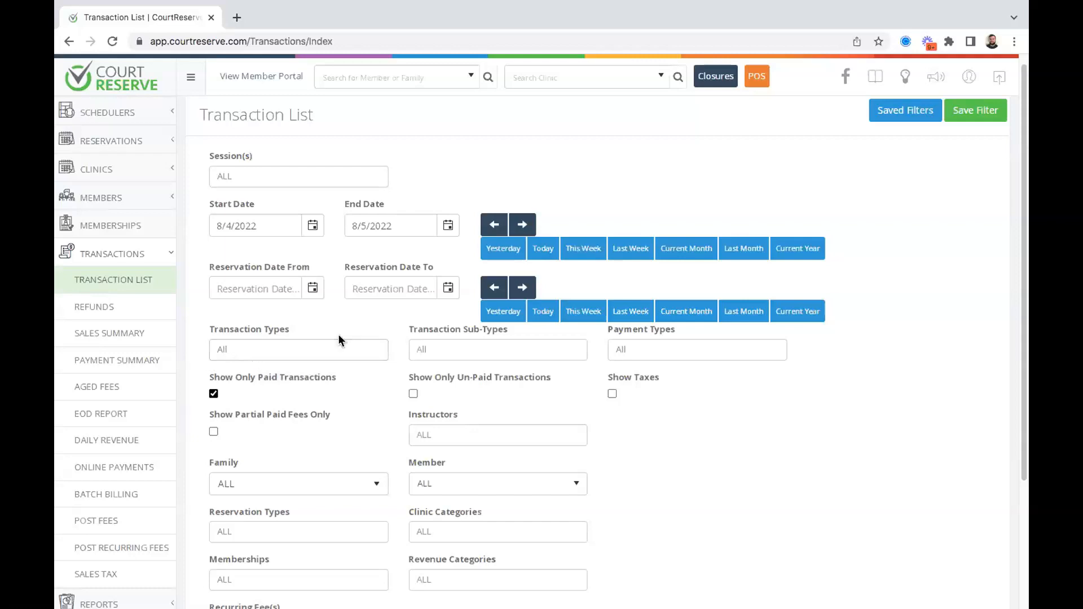
pyautogui.scroll(-3, 339, 337)
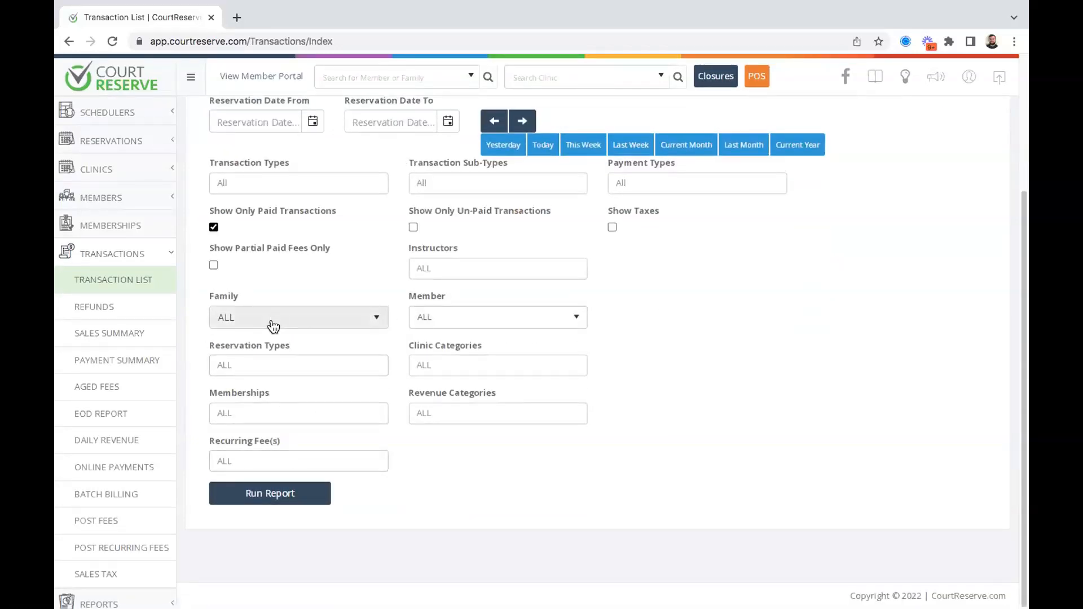
pyautogui.click(226, 461)
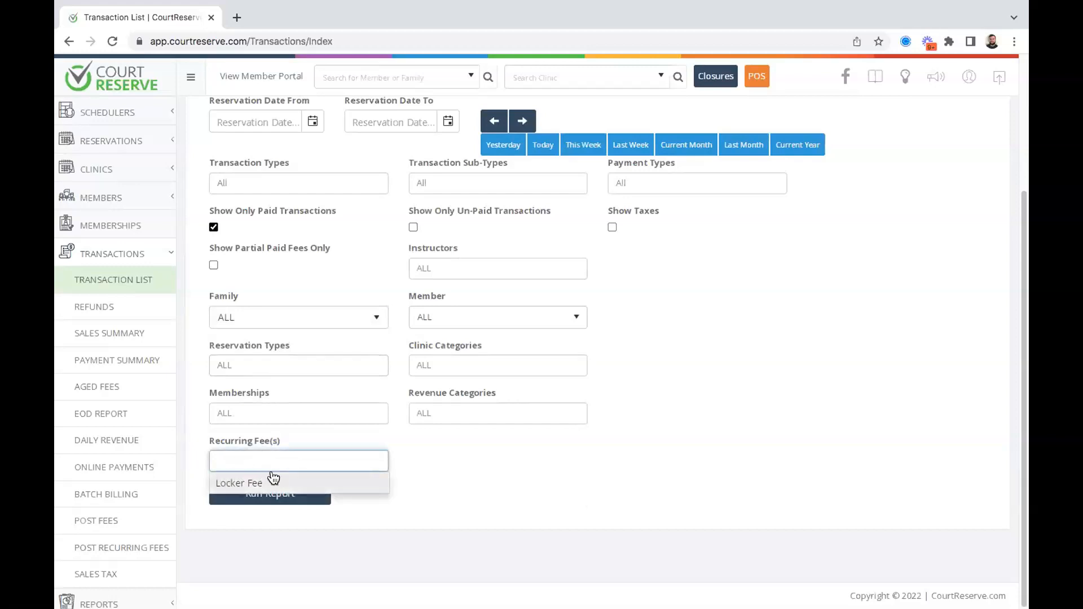
pyautogui.click(483, 458)
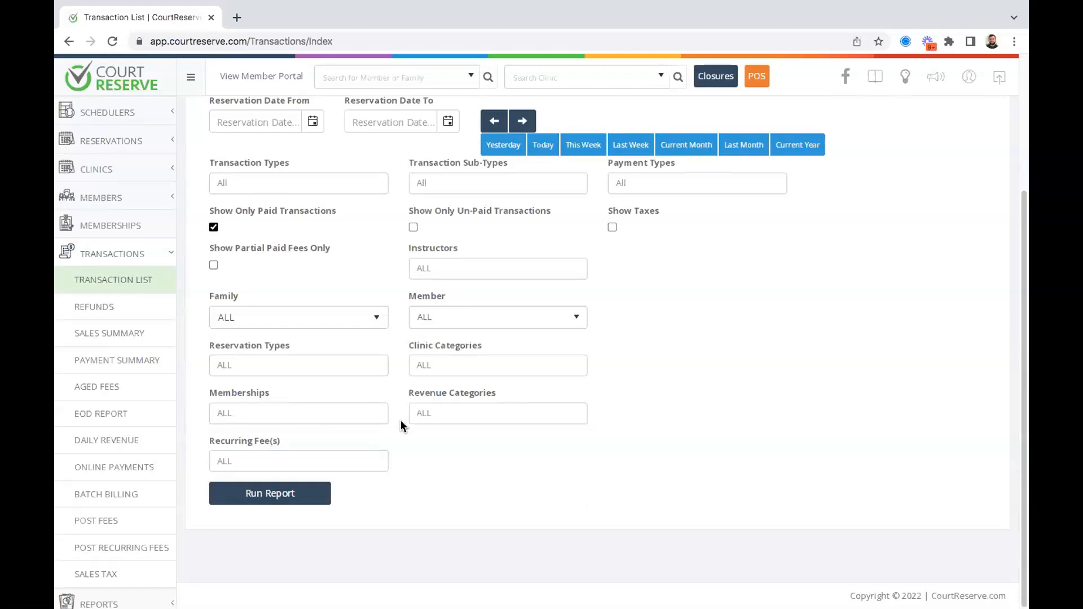
pyautogui.click(306, 462)
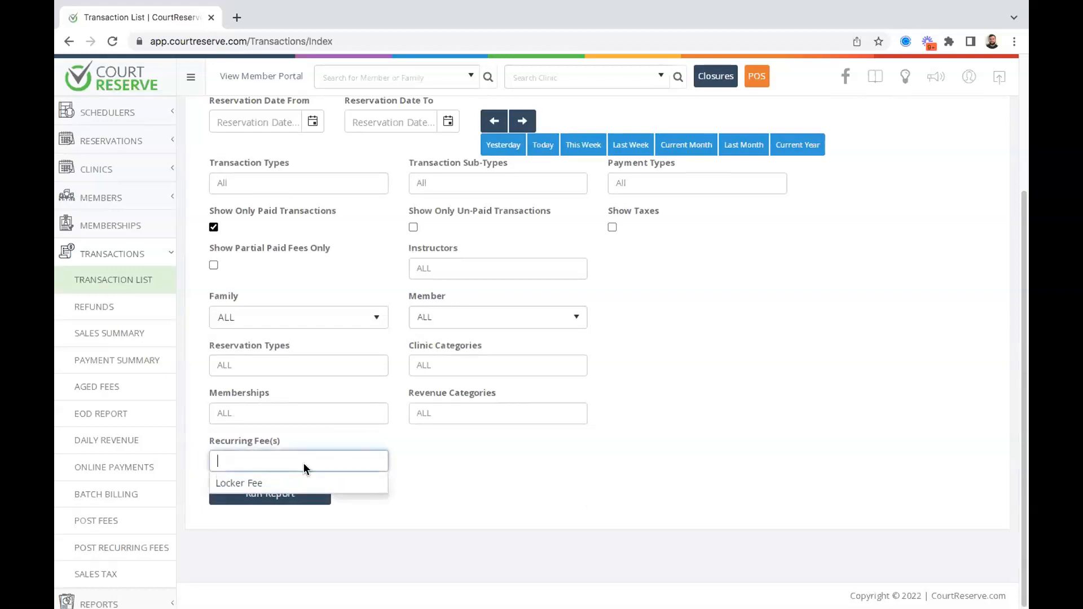
pyautogui.click(483, 459)
pyautogui.scroll(2, 483, 459)
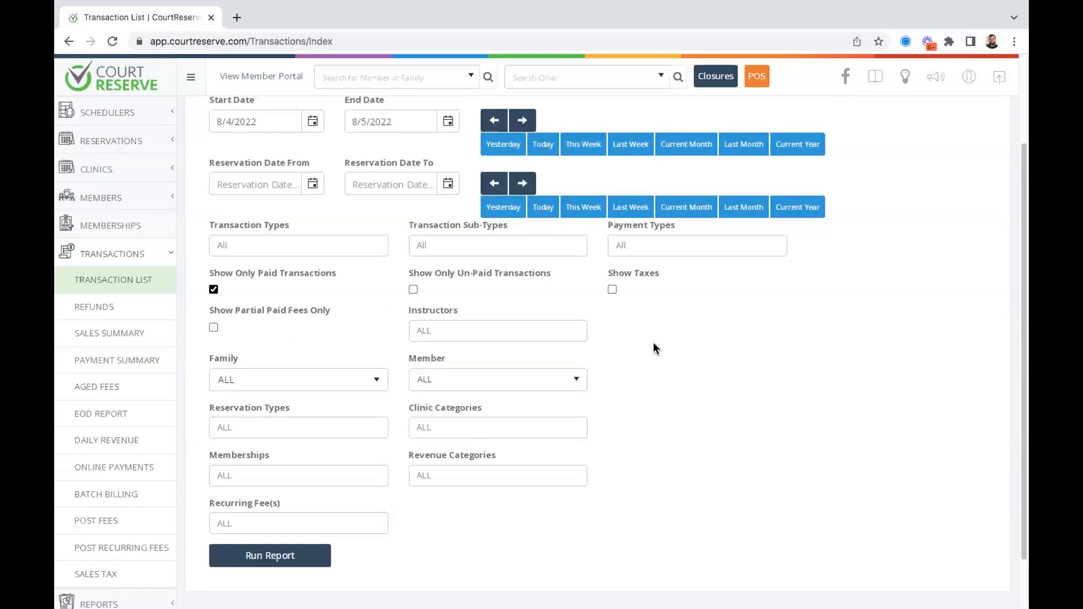
pyautogui.scroll(2, 654, 347)
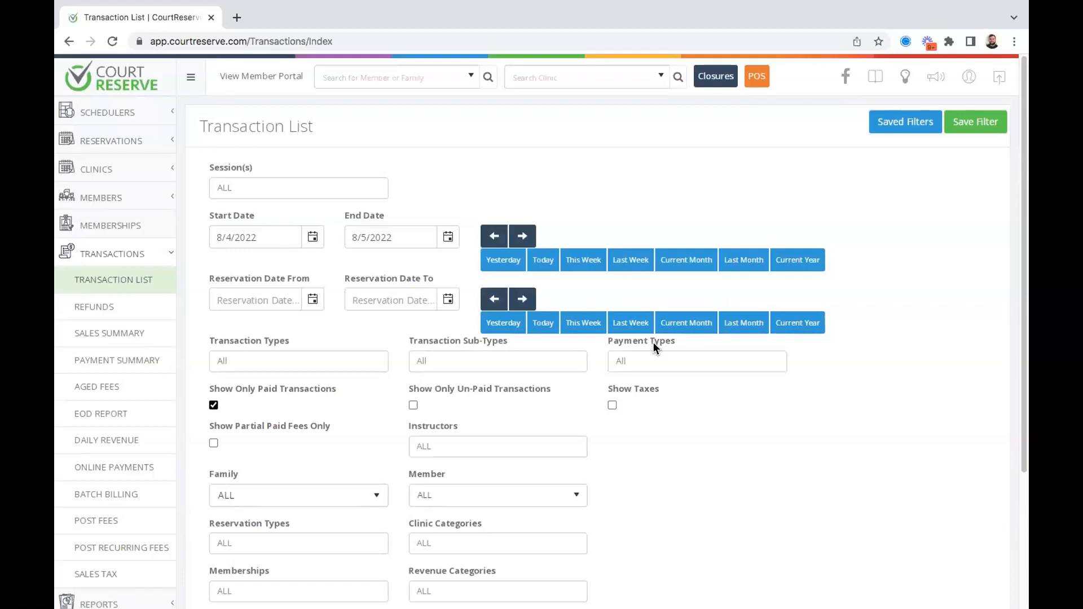
pyautogui.scroll(-3, 652, 342)
pyautogui.scroll(1, 652, 344)
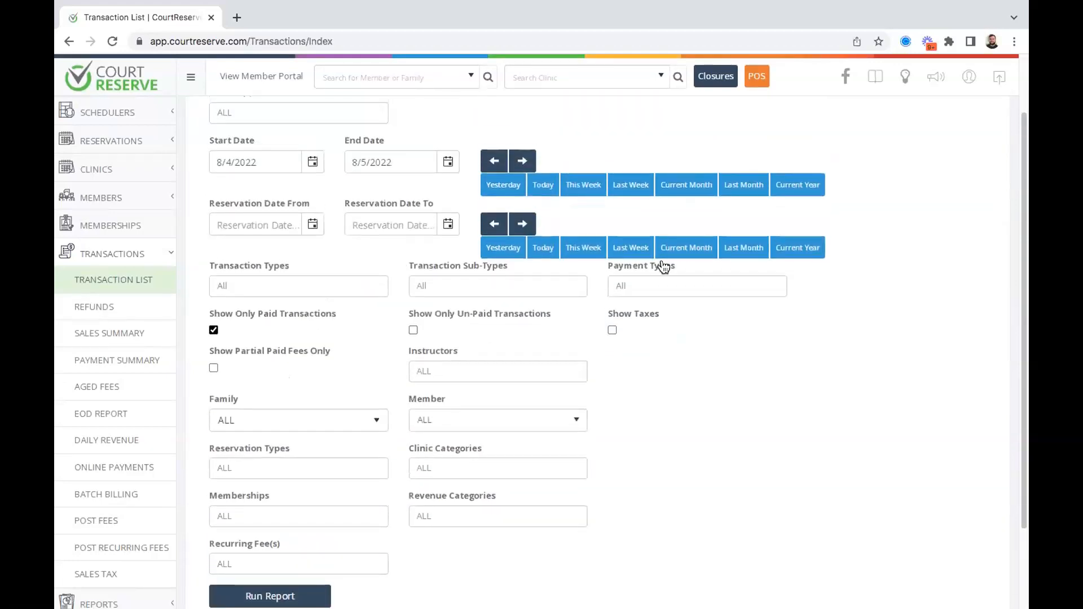
# Run the Transaction List for last month limited to Fee and Membership Fee types.
pyautogui.click(739, 188)
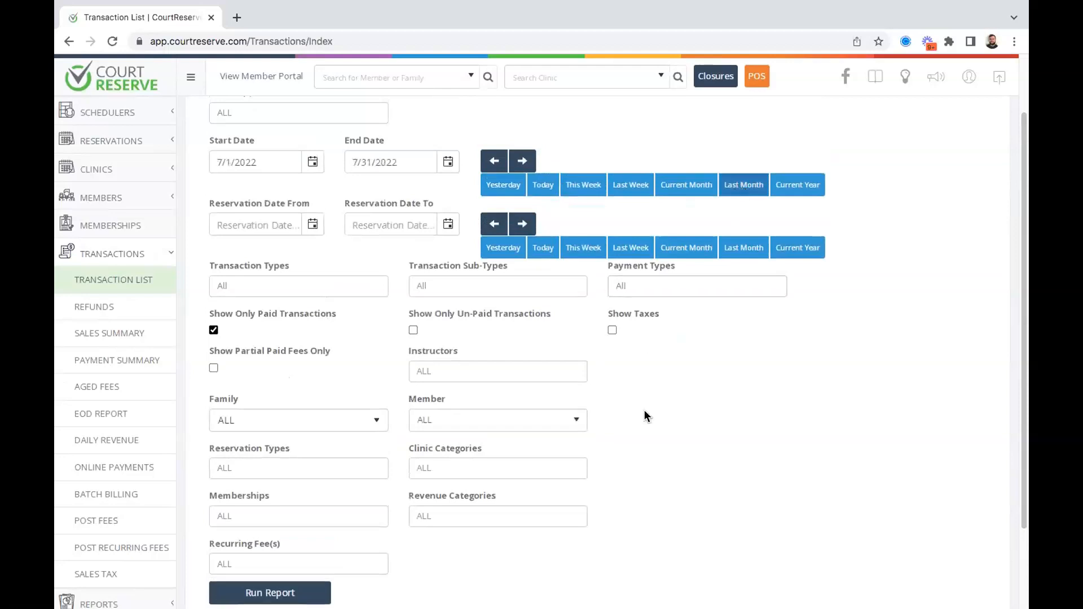
pyautogui.scroll(-2, 642, 414)
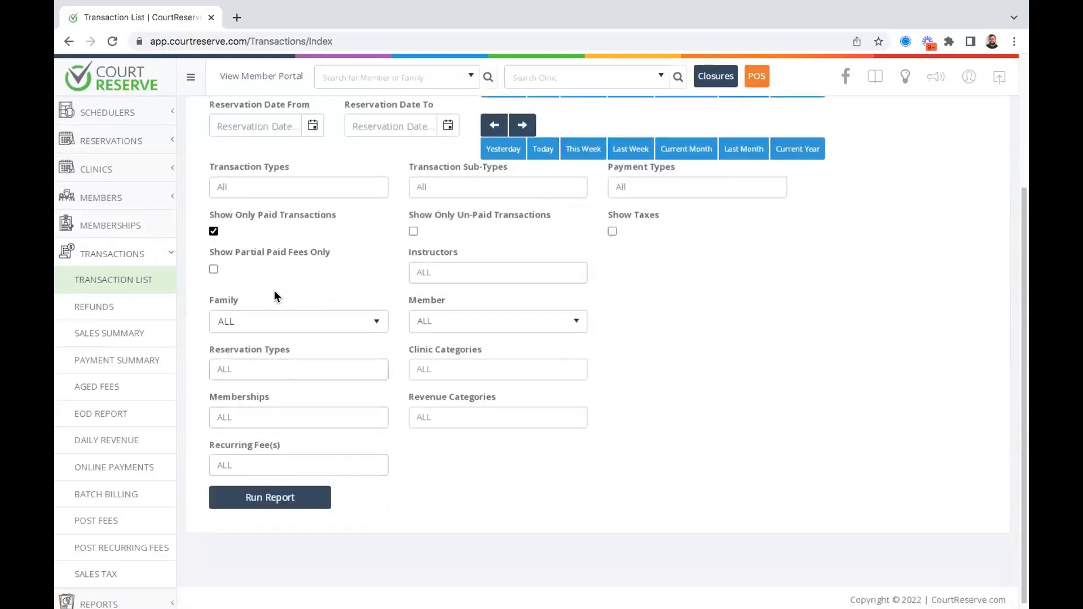
pyautogui.click(263, 191)
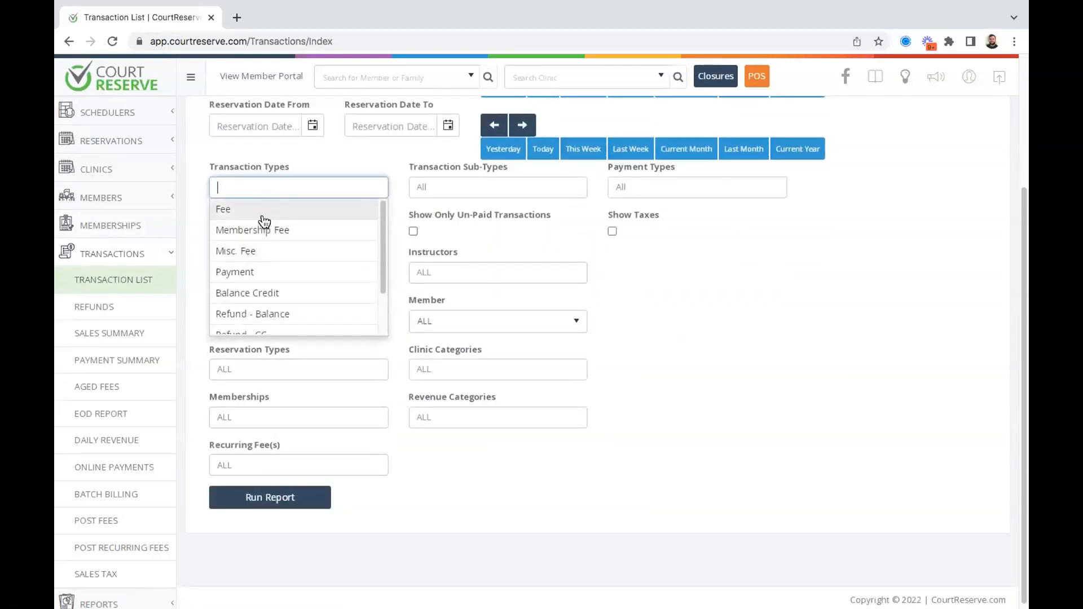
pyautogui.click(263, 214)
pyautogui.click(261, 230)
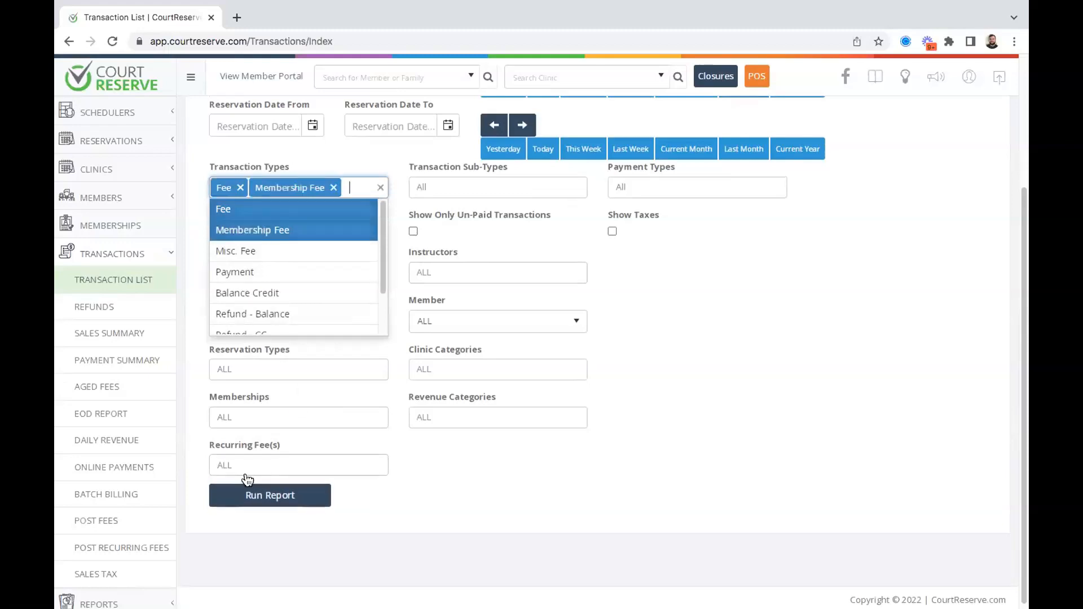
pyautogui.click(246, 495)
# Scroll the results grid of 10 transactions totalling $130.72.
pyautogui.scroll(-7, 611, 428)
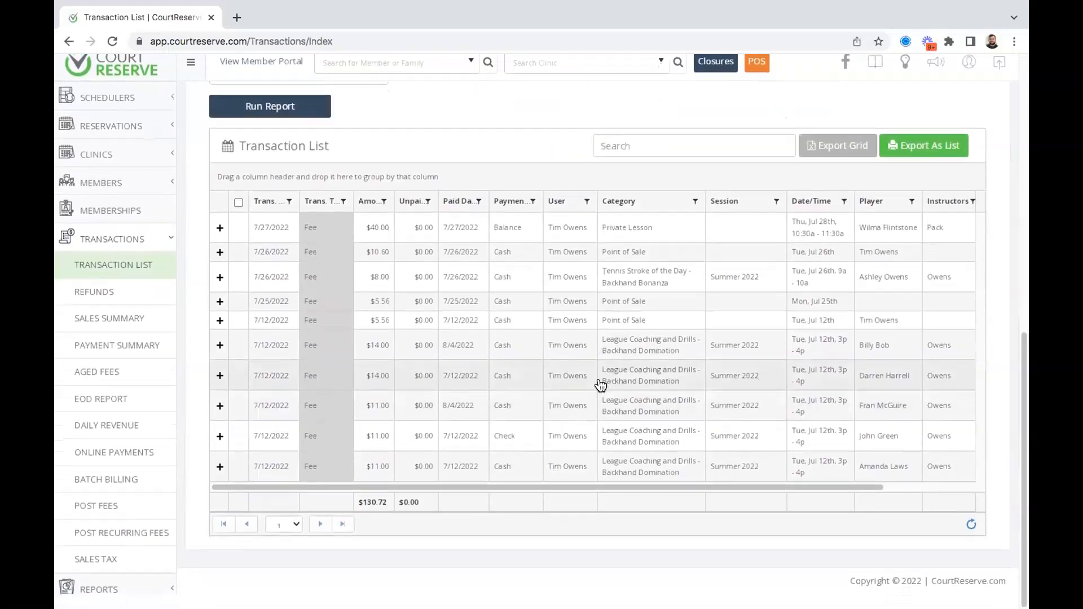
pyautogui.scroll(1, 604, 394)
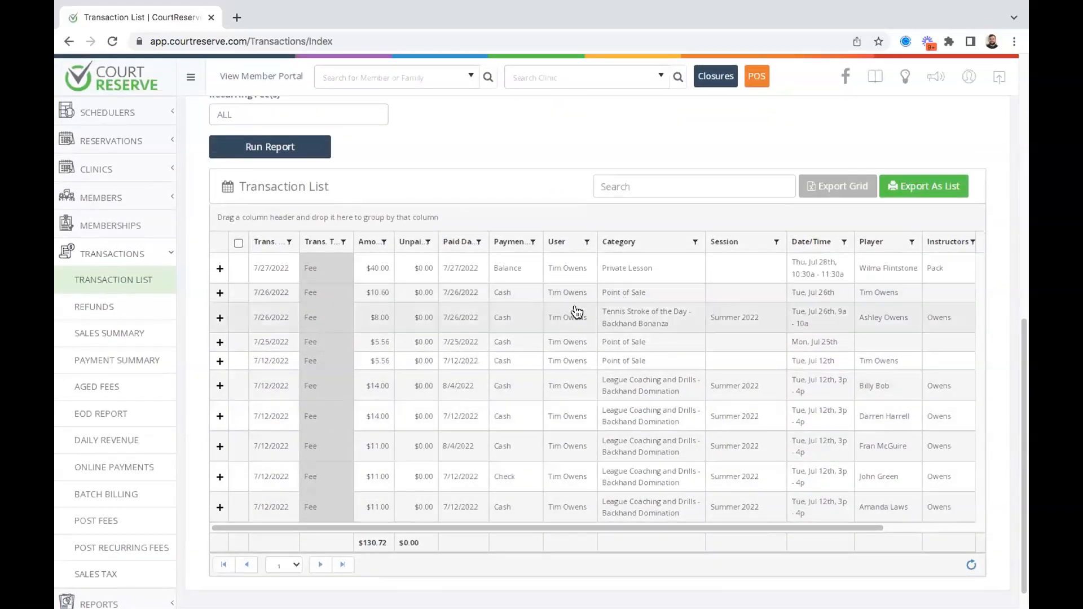
pyautogui.hscroll(3, 566, 320)
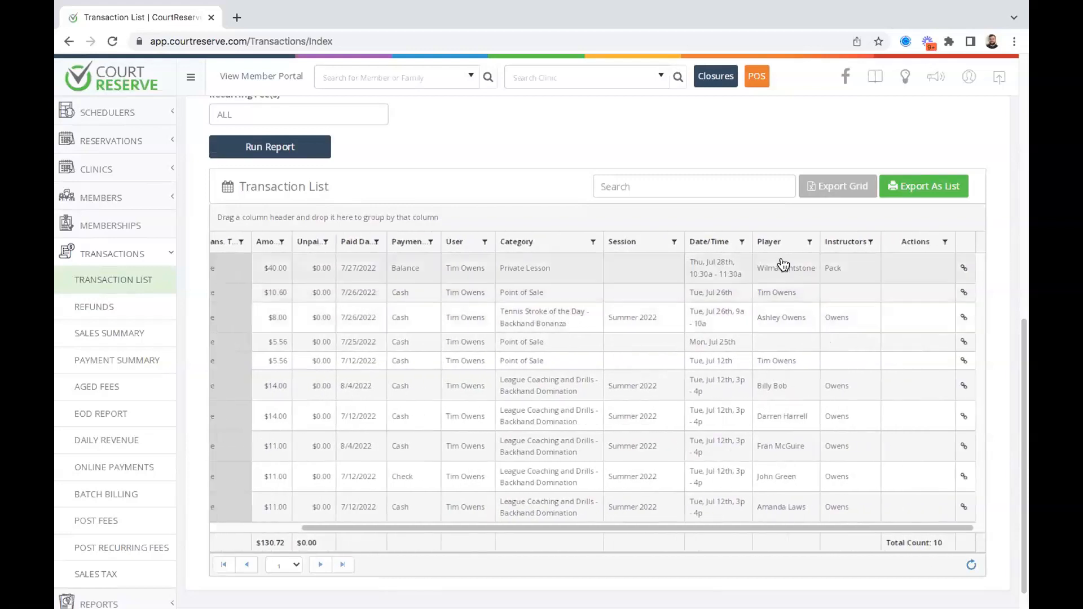
pyautogui.hscroll(-1, 631, 268)
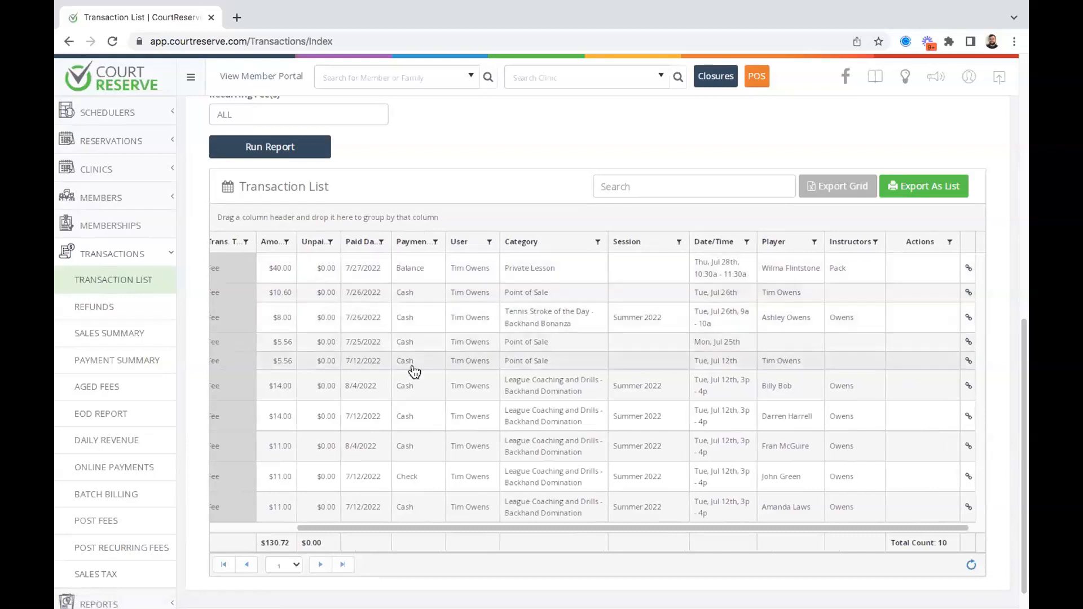
pyautogui.scroll(-1, 415, 371)
pyautogui.scroll(2, 419, 327)
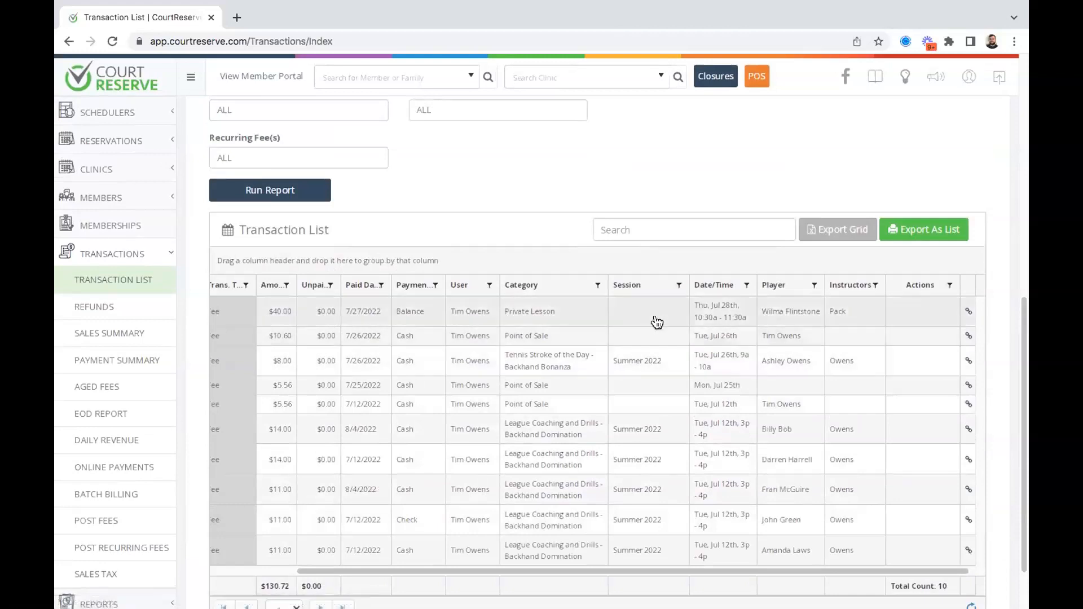
pyautogui.hscroll(-2, 415, 318)
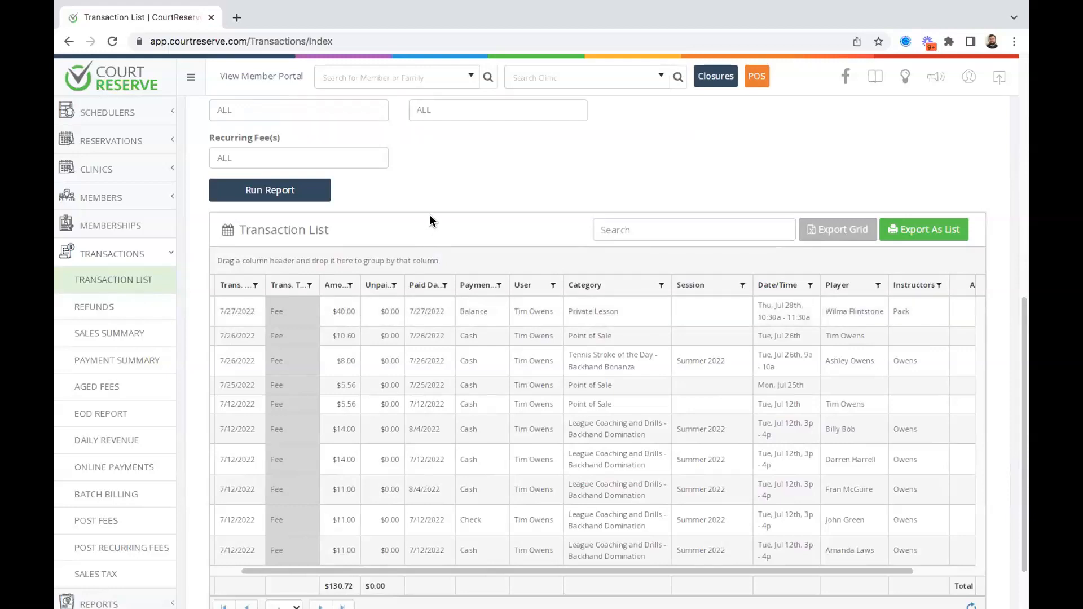
pyautogui.click(266, 313)
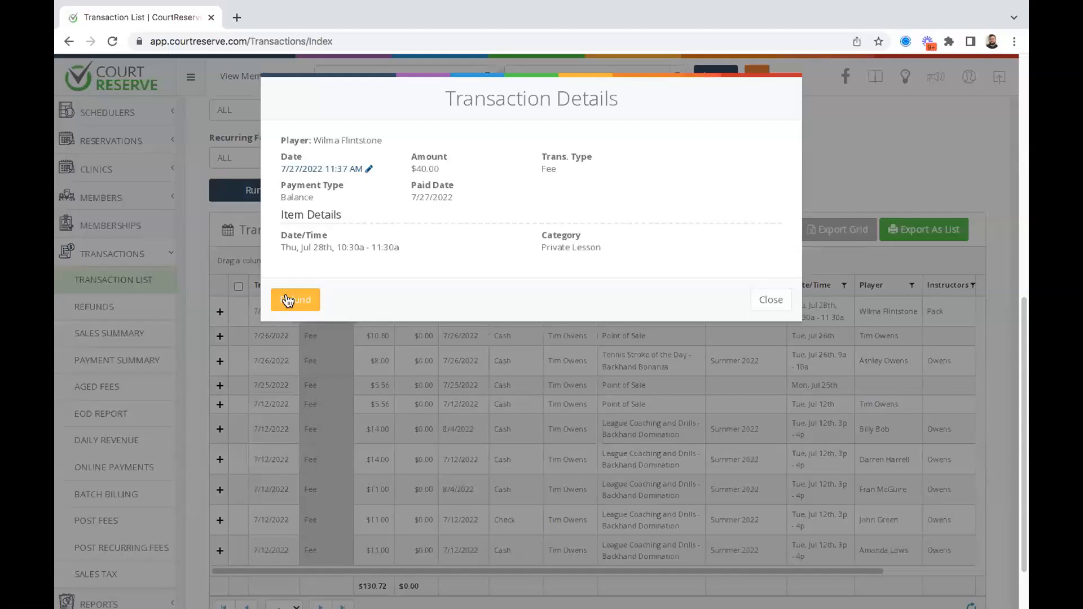
pyautogui.click(289, 300)
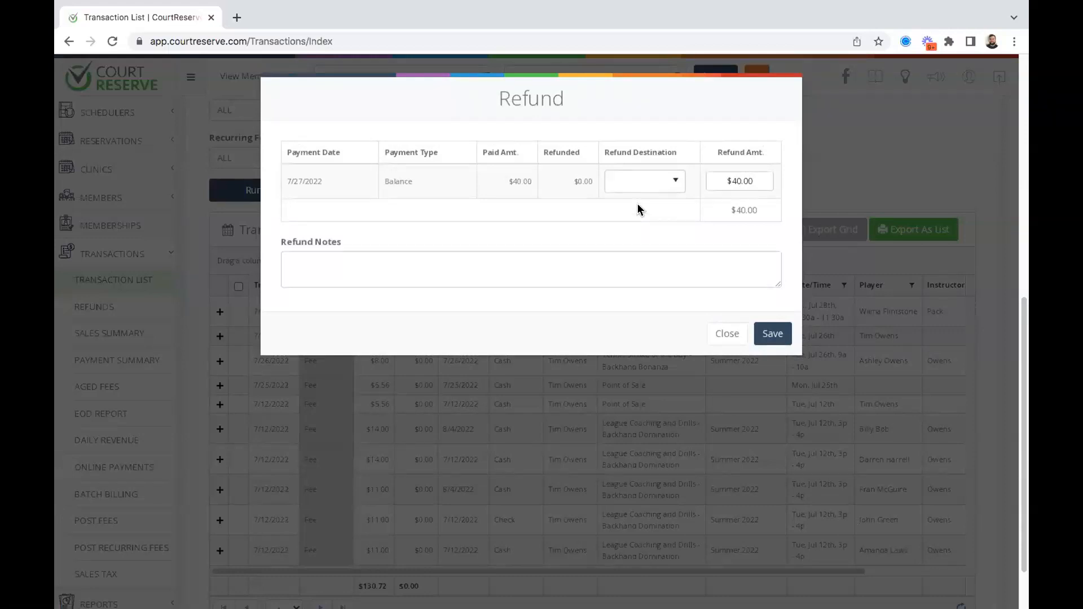
pyautogui.click(620, 181)
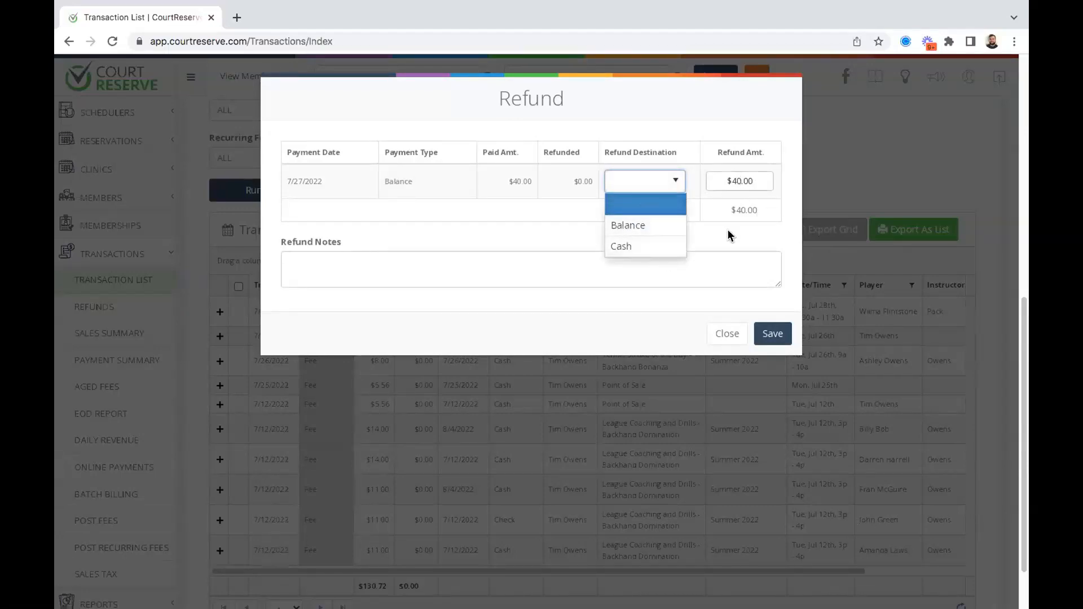
pyautogui.click(726, 333)
pyautogui.click(726, 334)
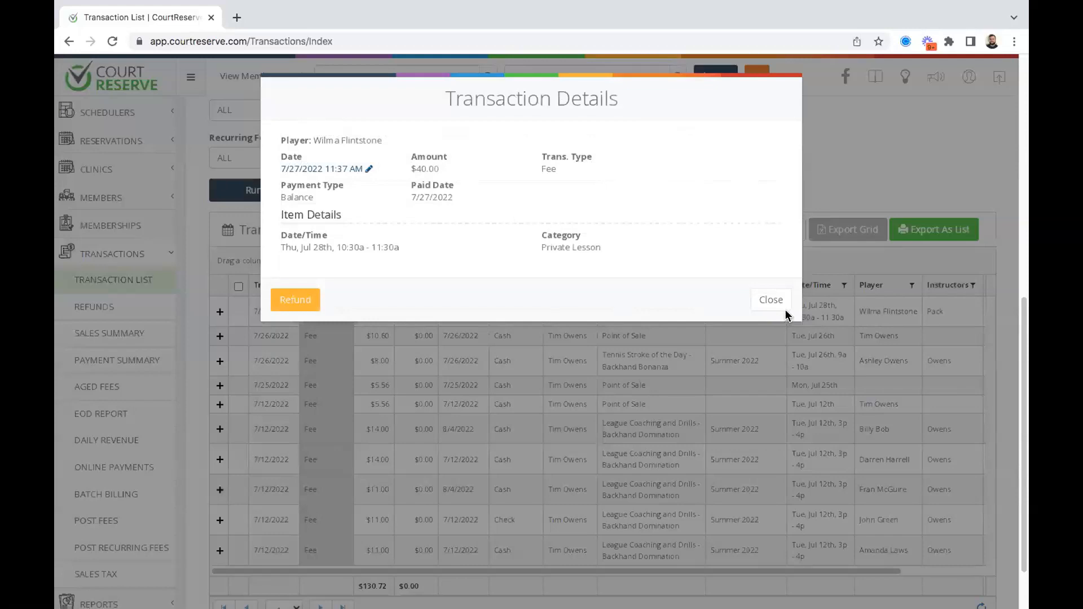
pyautogui.click(779, 305)
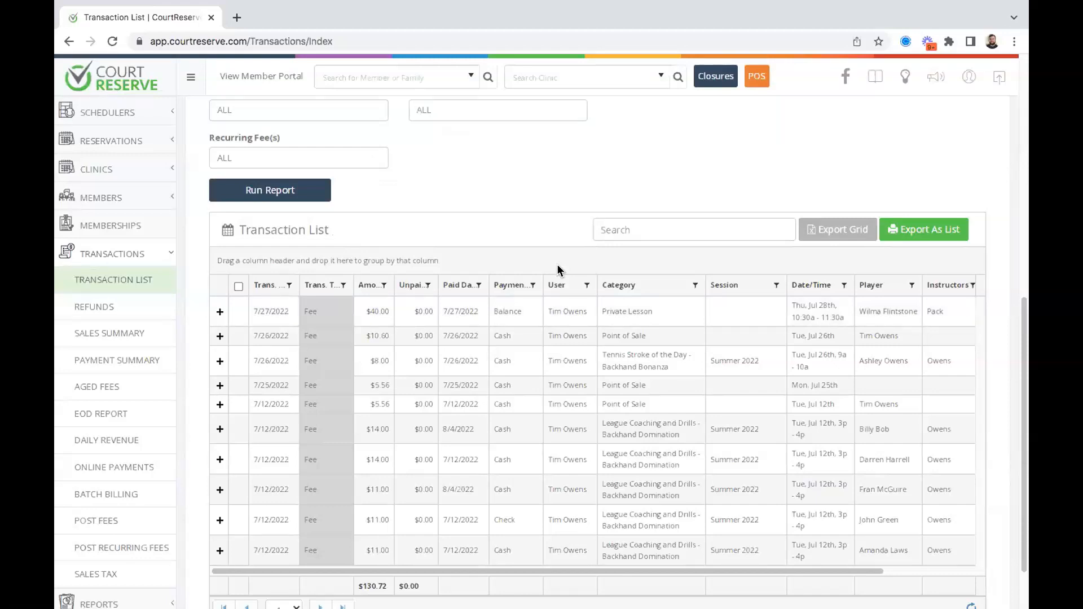
# Go to Online Payments from the Transactions sidebar section.
pyautogui.scroll(-1, 473, 191)
pyautogui.scroll(4, 473, 197)
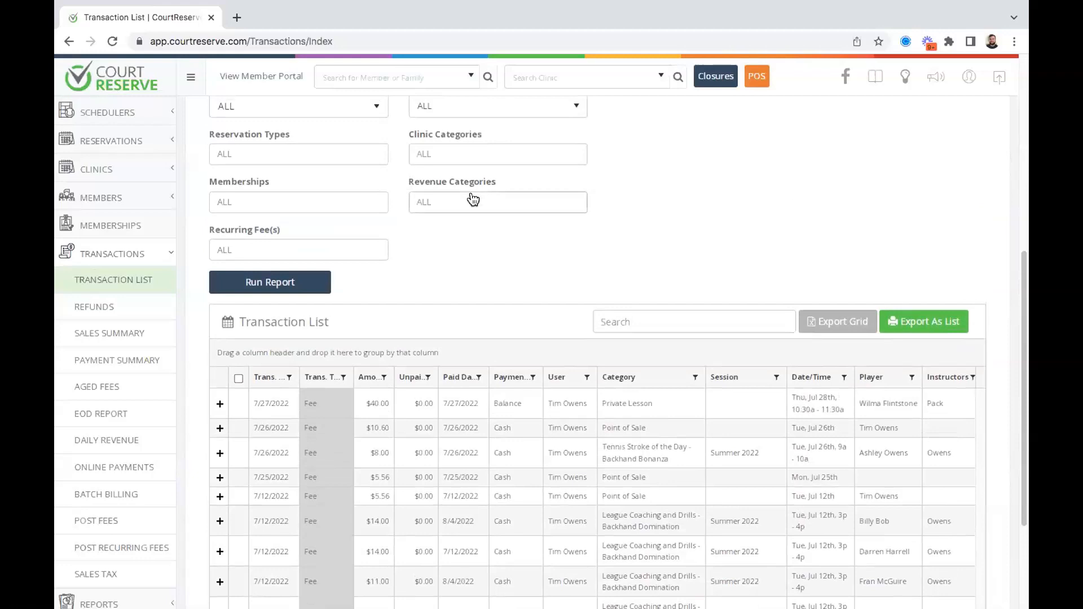
pyautogui.scroll(7, 473, 201)
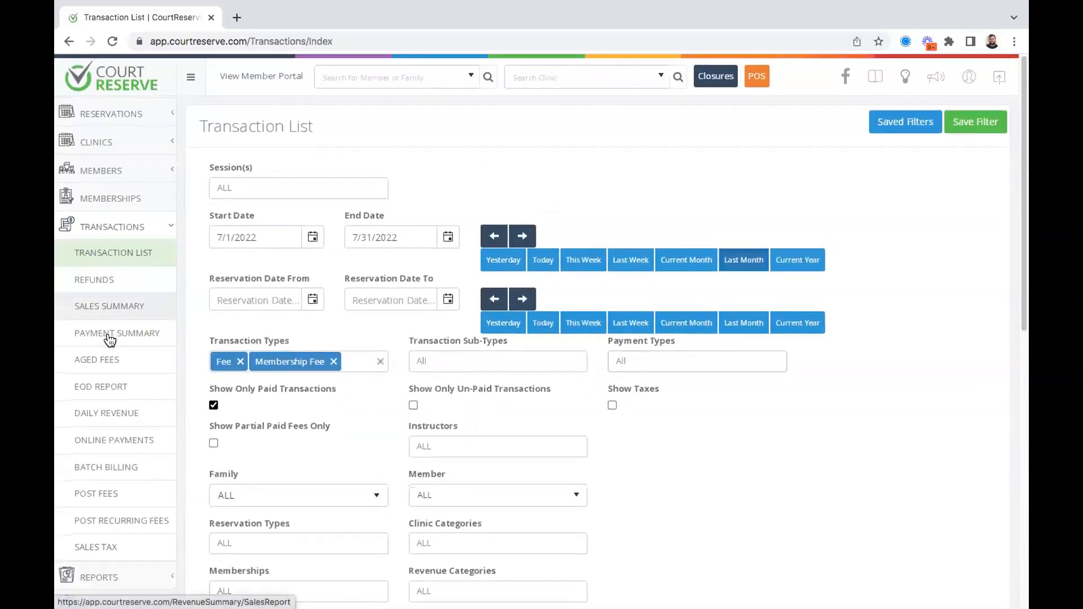
pyautogui.scroll(-1, 110, 339)
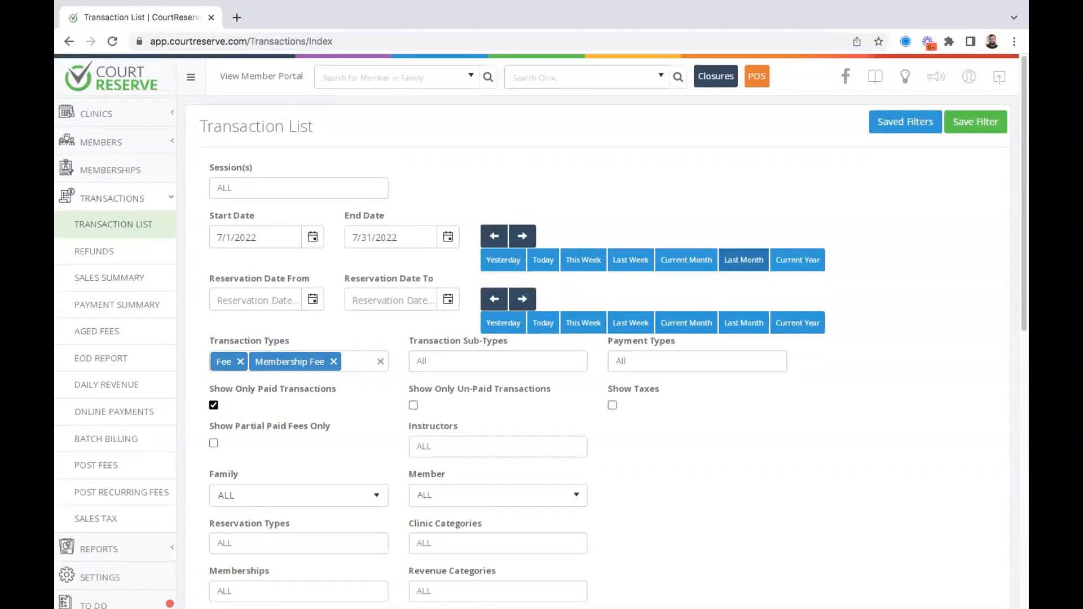
pyautogui.scroll(-3, 151, 437)
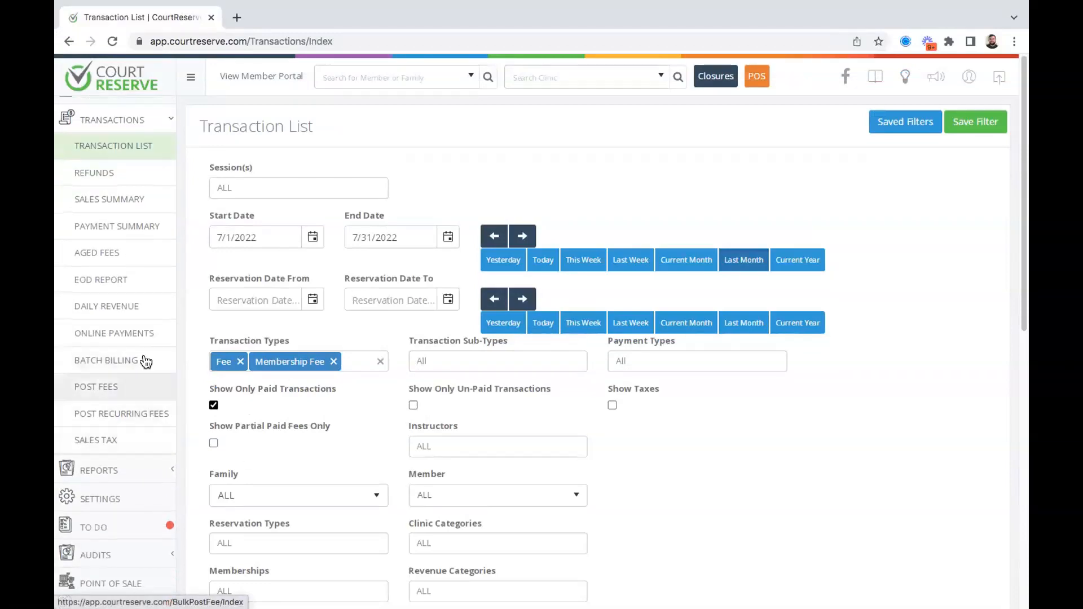
pyautogui.click(126, 333)
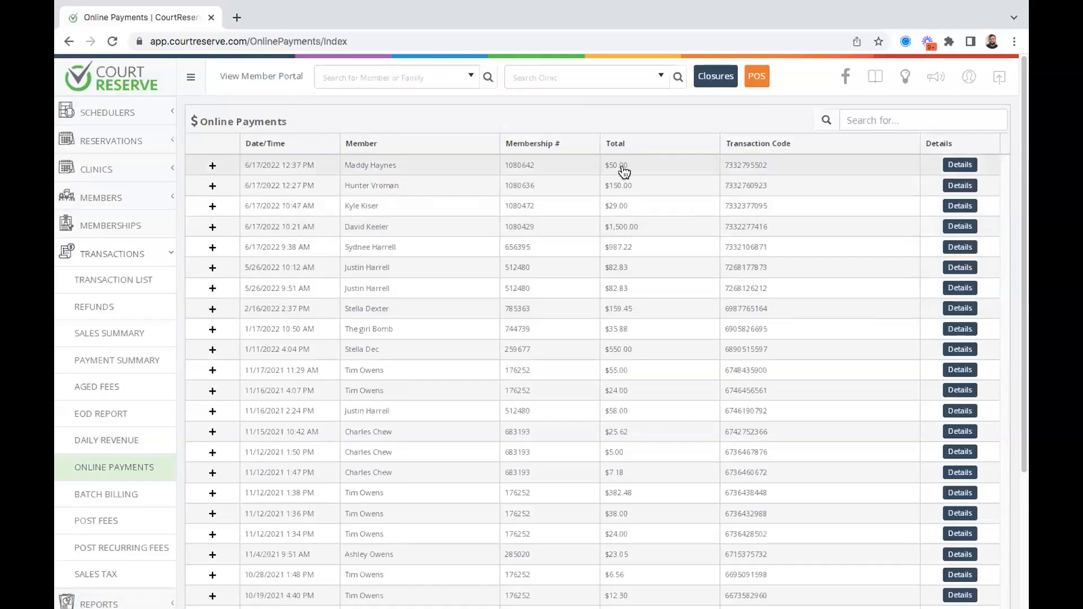
pyautogui.moveTo(771, 168); pyautogui.dragTo(722, 176)
pyautogui.click(722, 175)
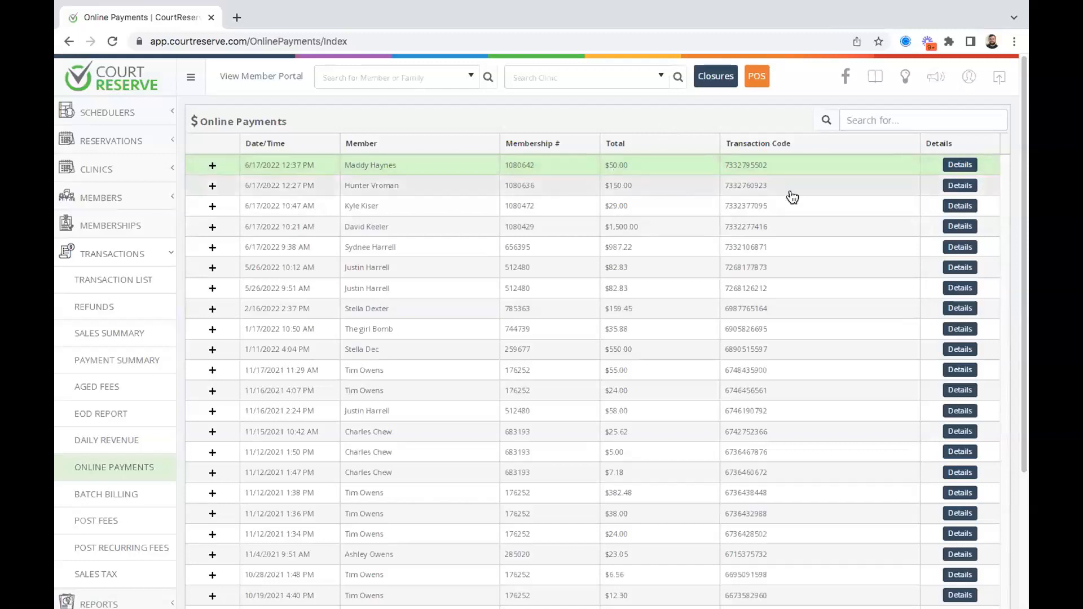
pyautogui.click(853, 119)
pyautogui.write('Maddy')
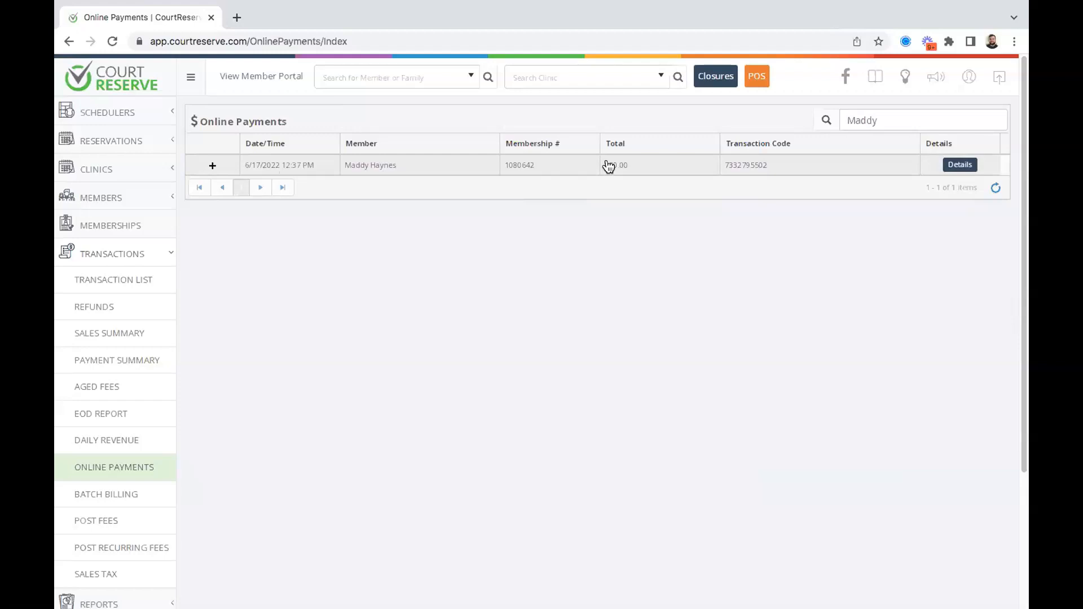
pyautogui.moveTo(908, 116); pyautogui.dragTo(826, 123)
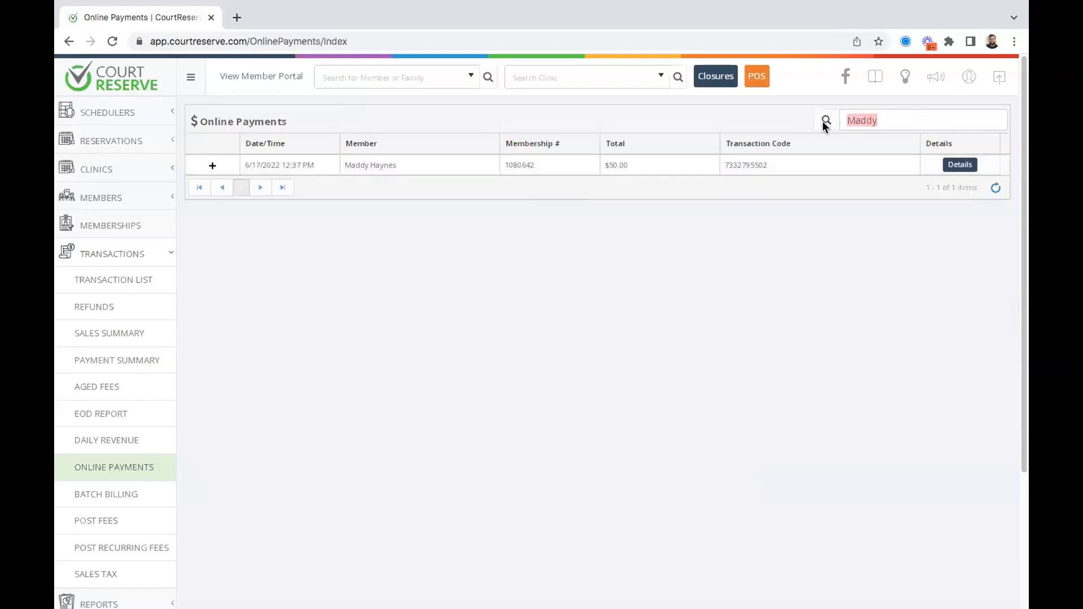
pyautogui.press('BackSpace')
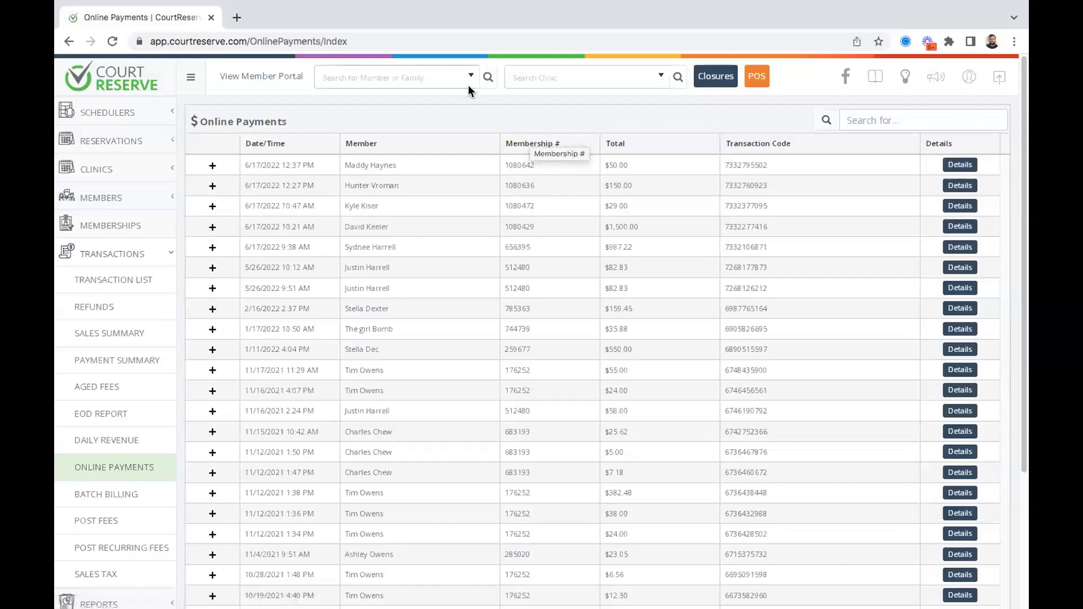
pyautogui.scroll(-1, 386, 143)
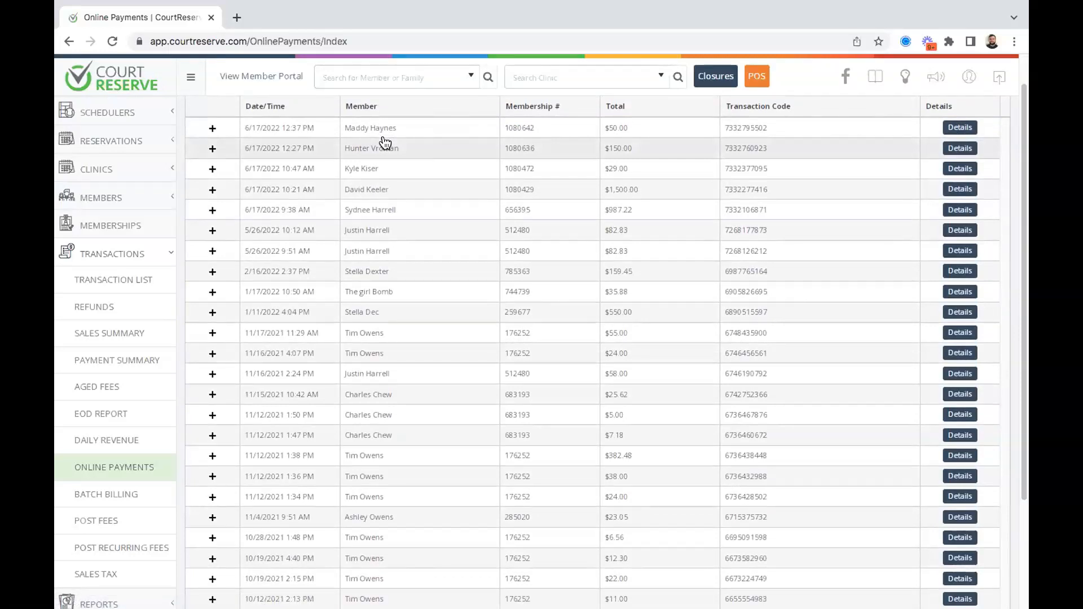
pyautogui.scroll(1, 145, 278)
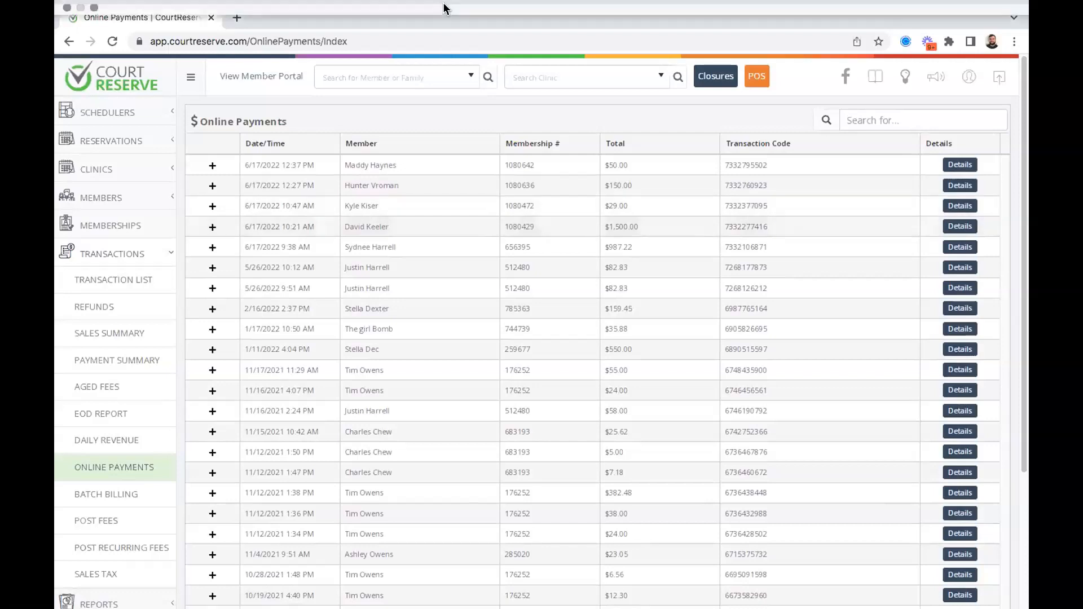
pyautogui.moveTo(447, 17)
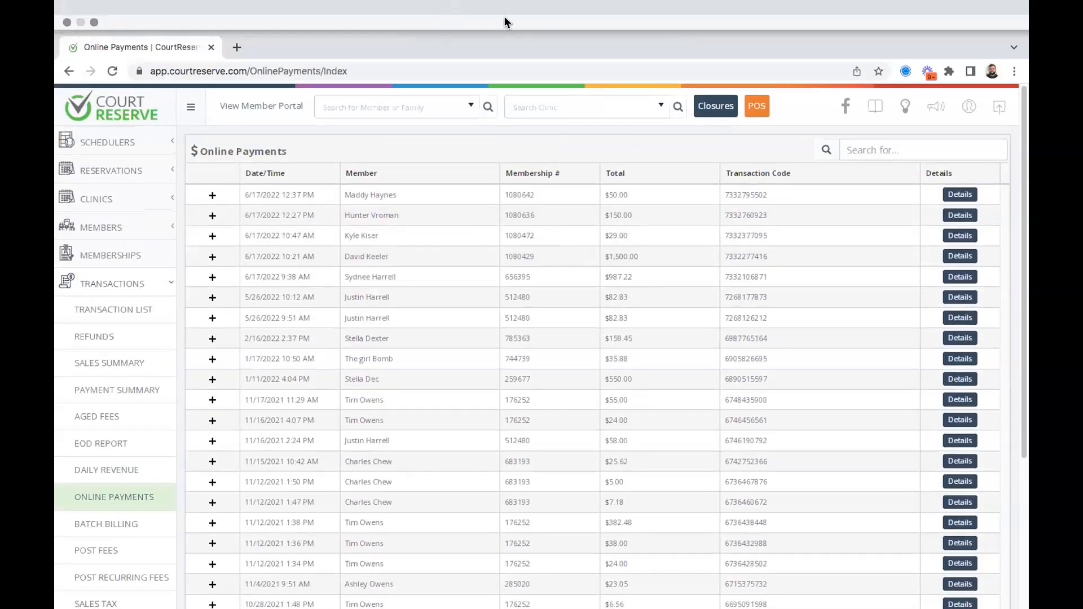
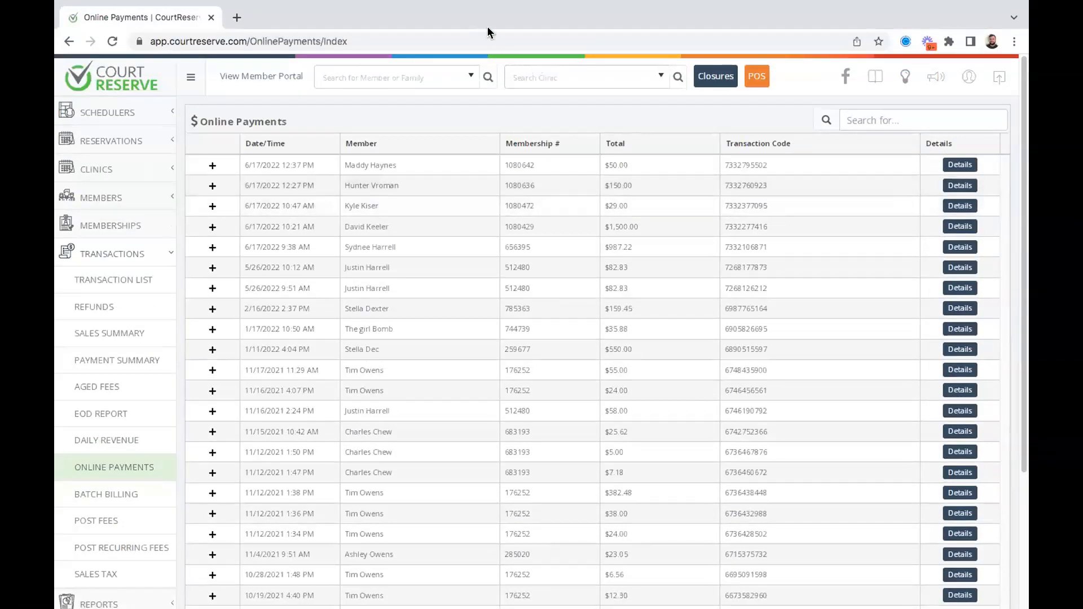
# Open the Aged Fees report listing 86 members owing $75,614.51 in total.
pyautogui.scroll(-3, 126, 290)
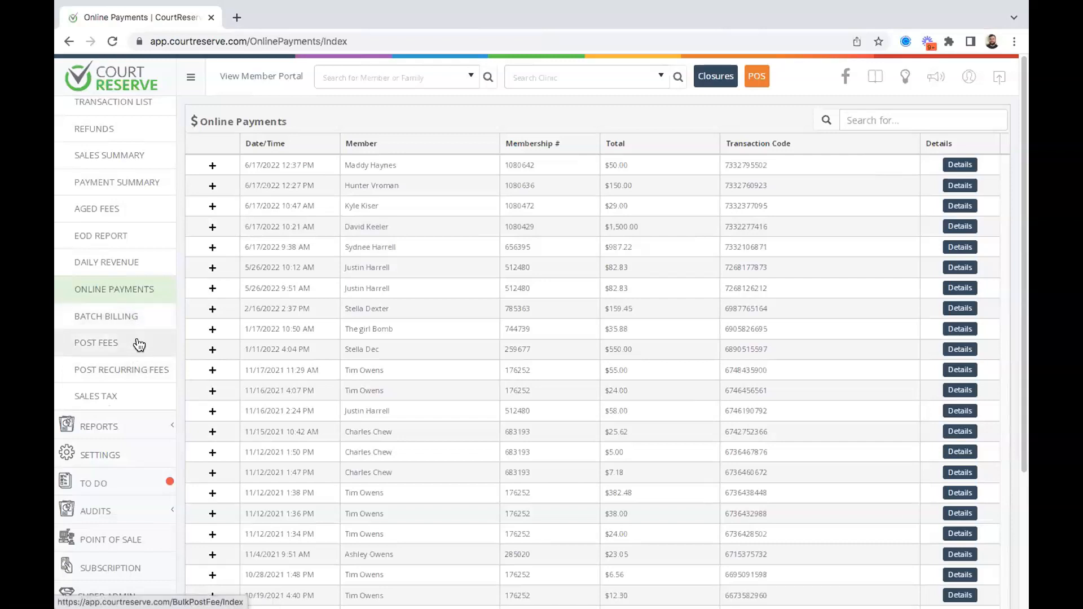
pyautogui.click(130, 212)
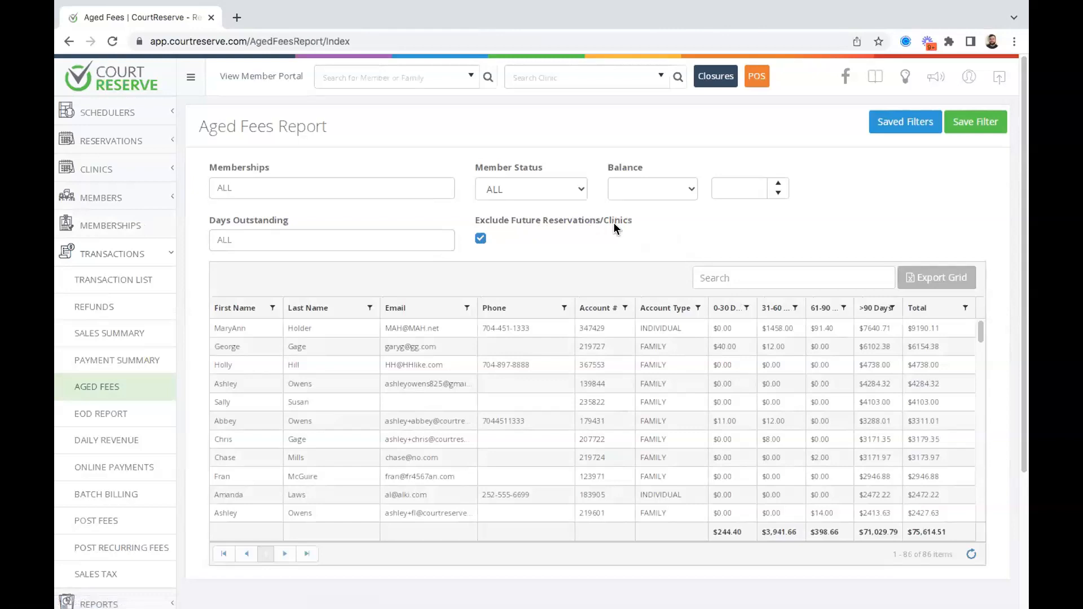
pyautogui.click(376, 243)
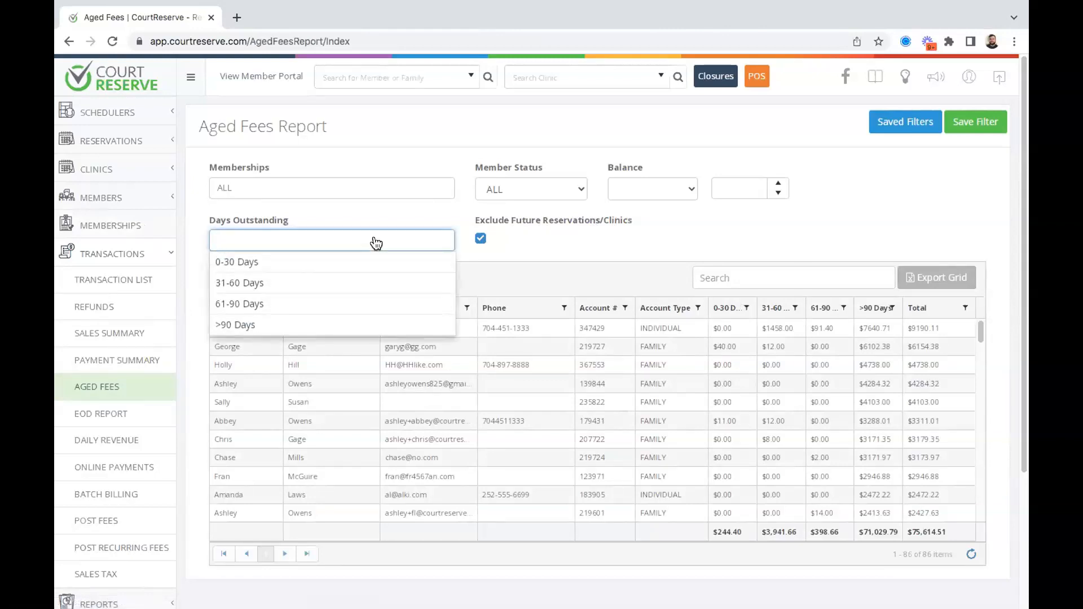
pyautogui.click(302, 336)
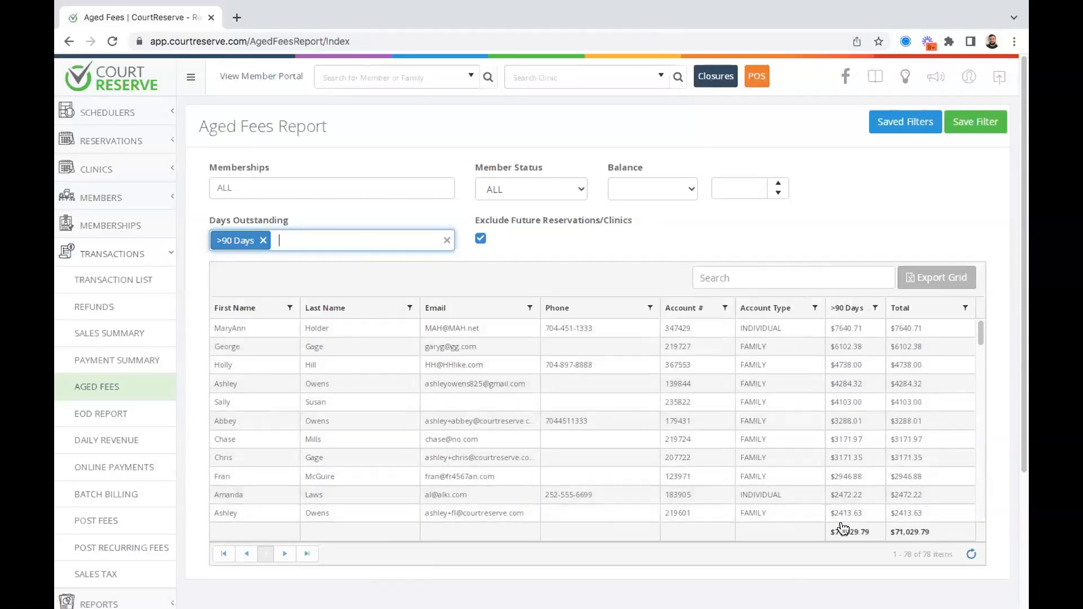
pyautogui.moveTo(870, 532); pyautogui.dragTo(839, 532)
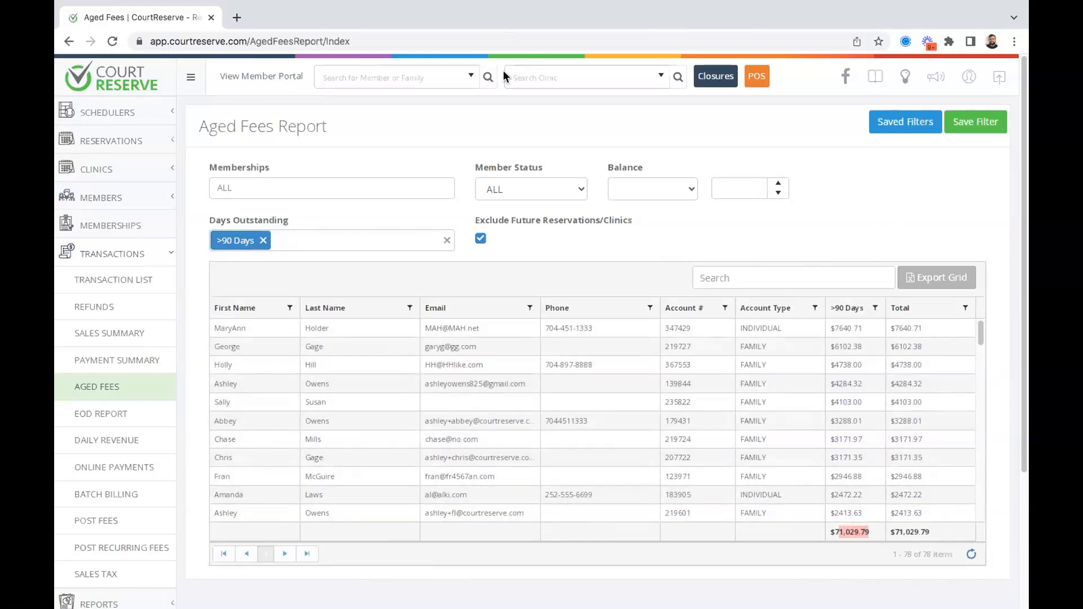
pyautogui.click(263, 240)
pyautogui.click(618, 224)
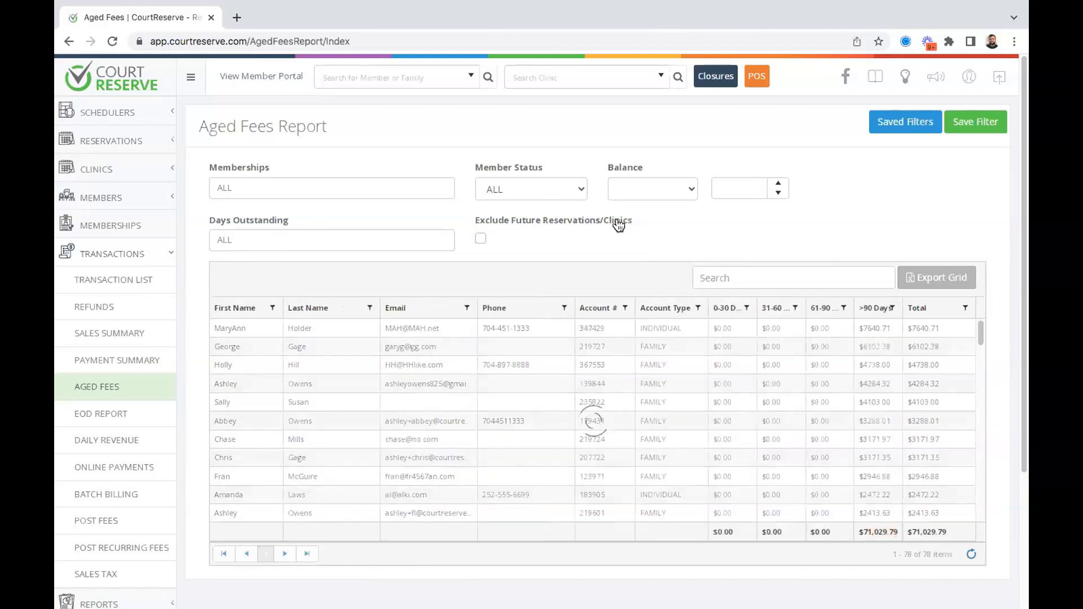
pyautogui.click(480, 239)
pyautogui.moveTo(474, 219); pyautogui.dragTo(633, 225)
pyautogui.click(702, 221)
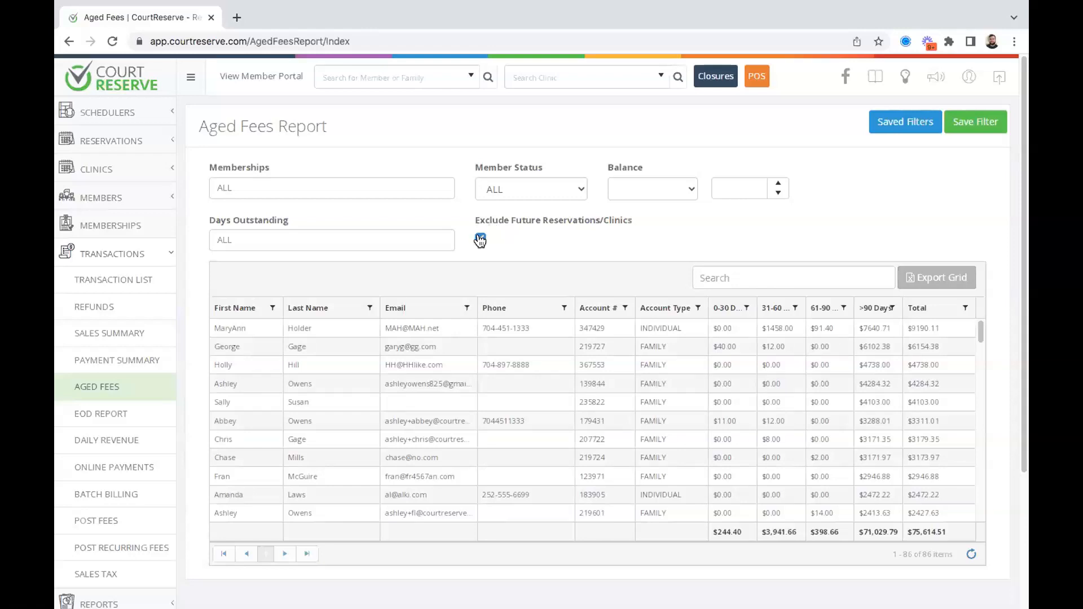
pyautogui.moveTo(490, 12)
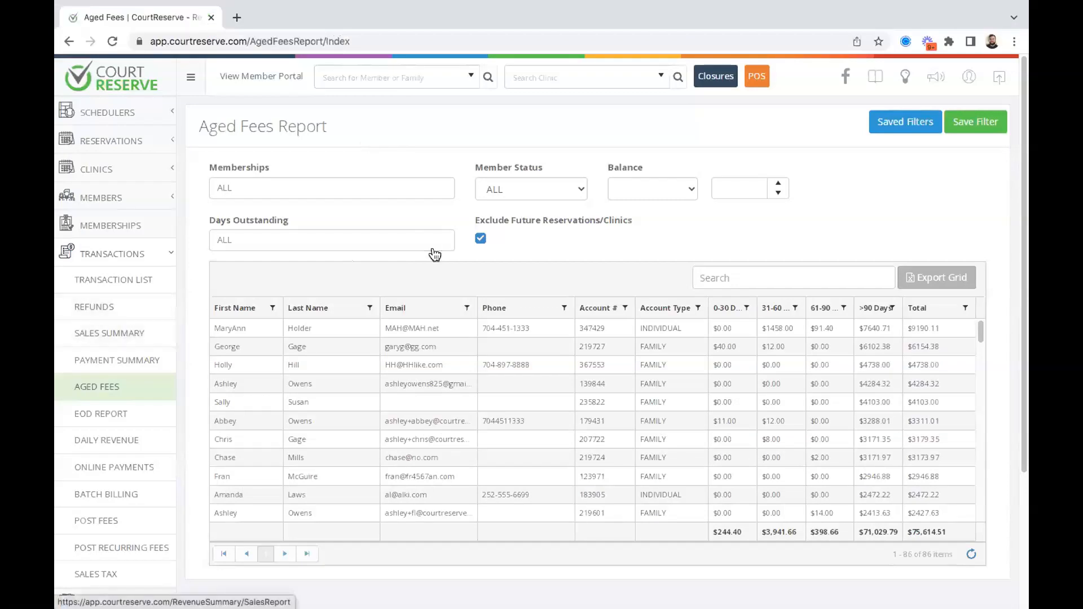
# Open Sales Summary and set payment, reservation and fee dates to 7/1/2022–7/31/2022.
pyautogui.click(139, 335)
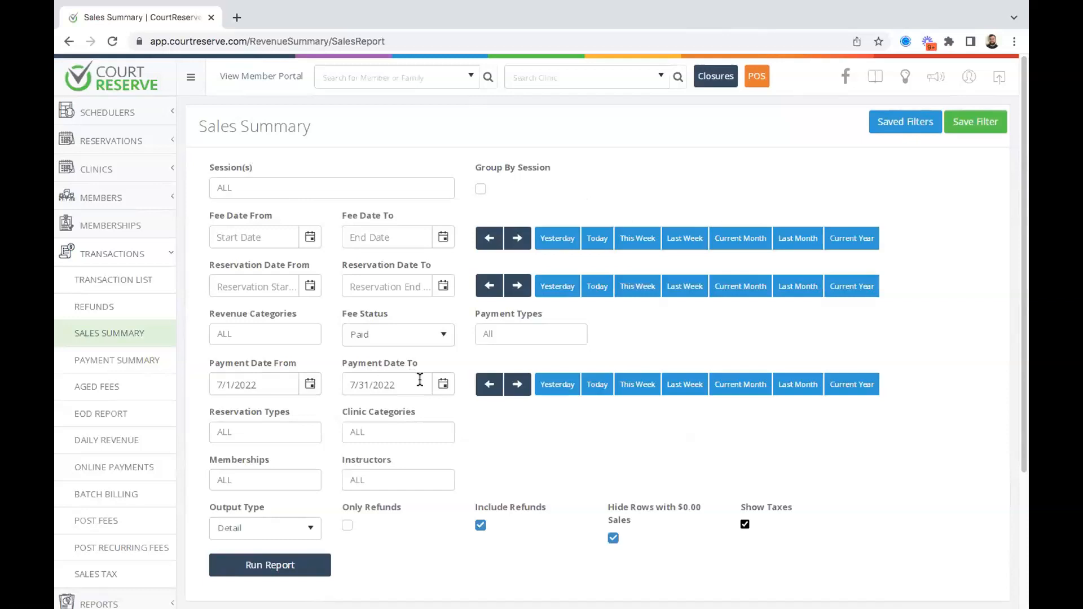
pyautogui.click(790, 384)
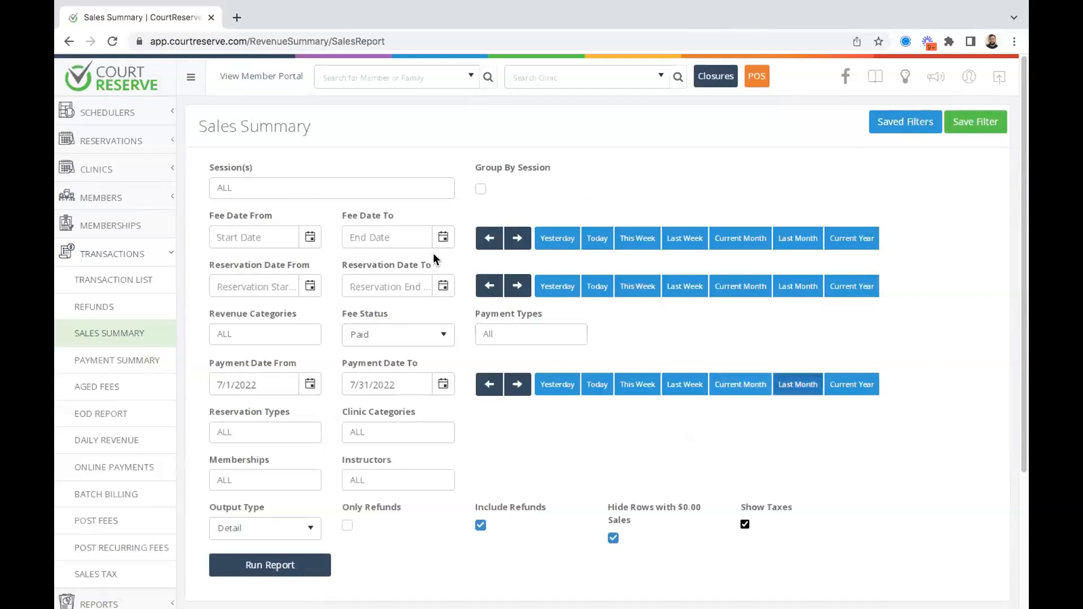
pyautogui.click(434, 233)
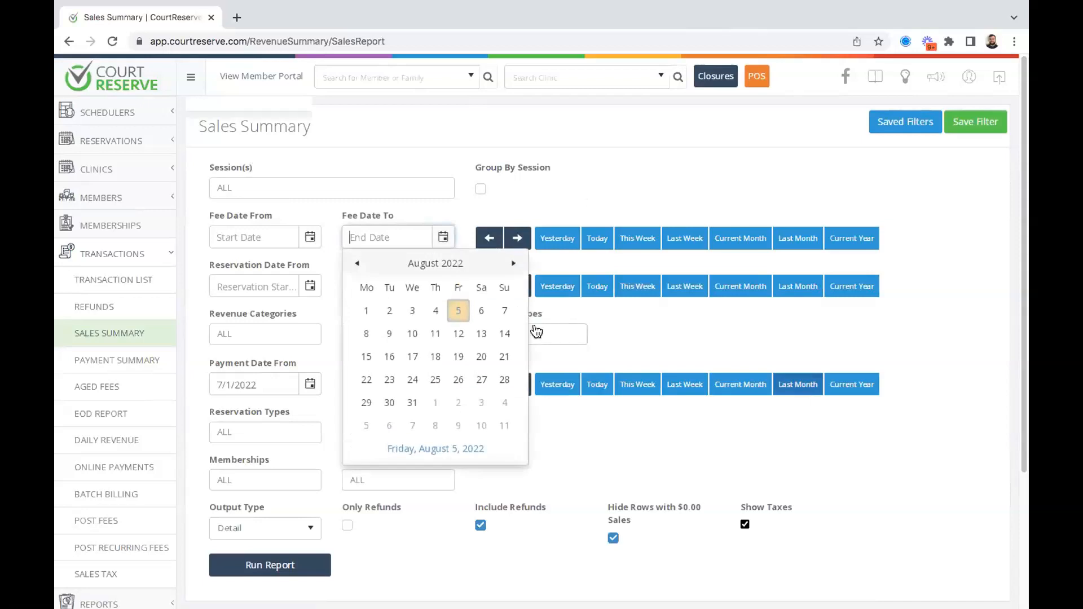
pyautogui.click(682, 340)
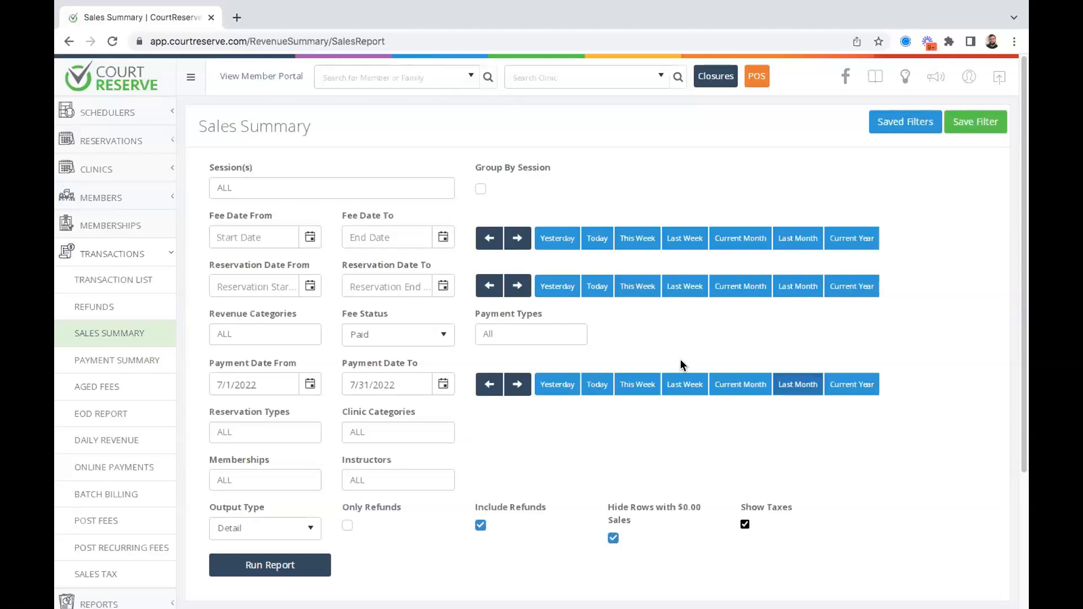
pyautogui.click(802, 295)
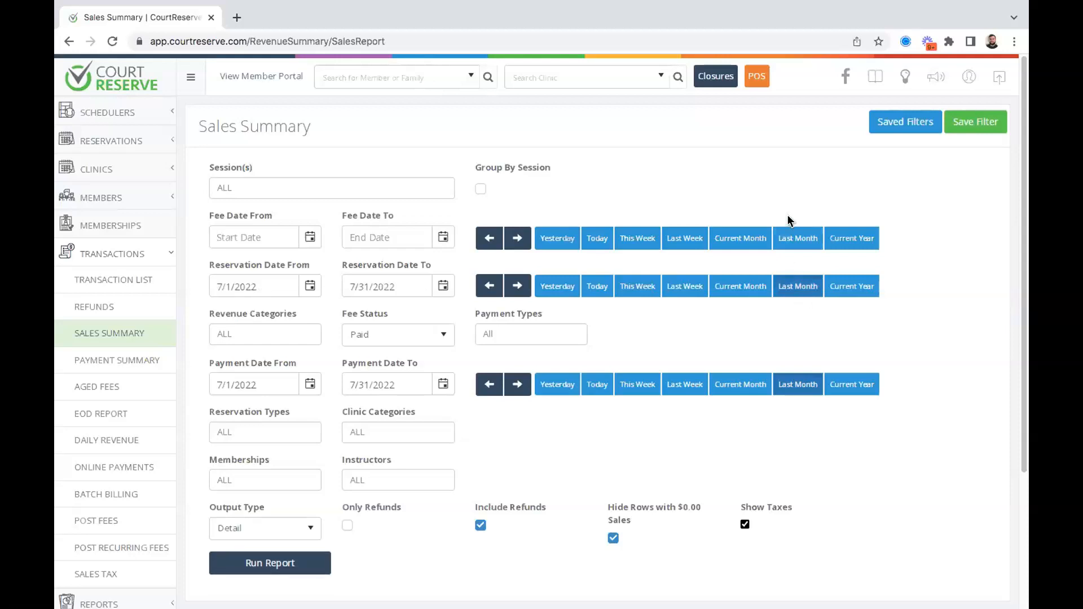
pyautogui.click(797, 237)
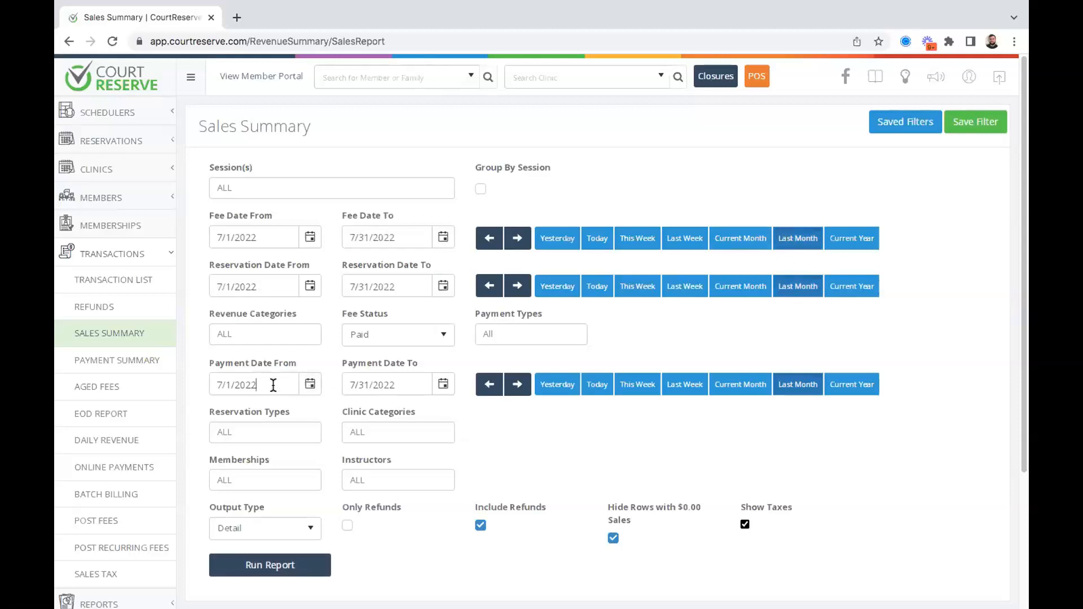
pyautogui.moveTo(274, 384); pyautogui.dragTo(185, 390)
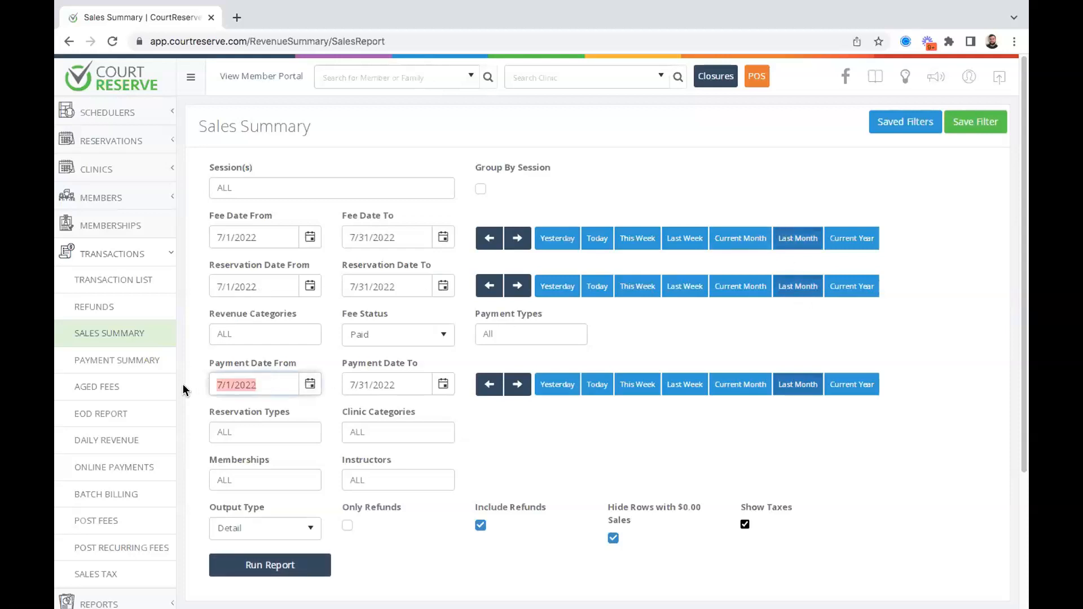
pyautogui.click(599, 339)
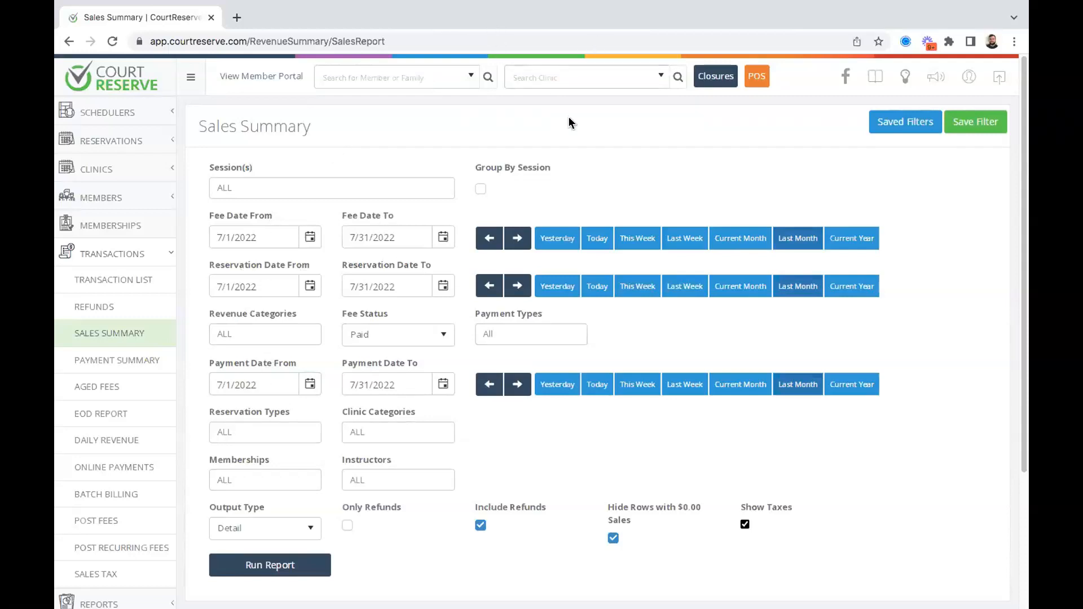
pyautogui.click(405, 337)
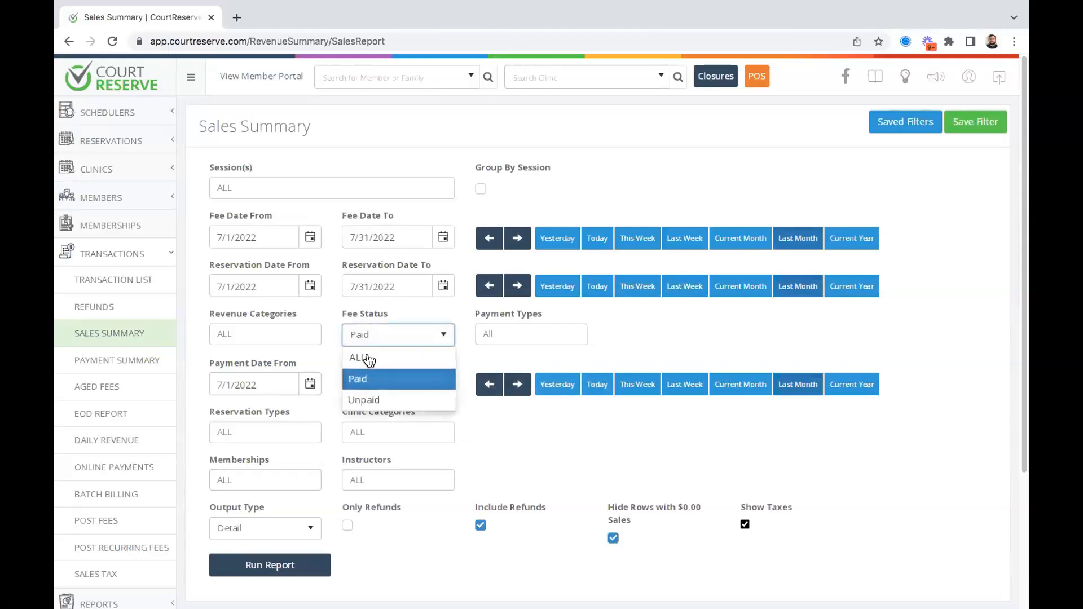
# Set Fee Status to ALL, clear both Fee Date values, and run the report.
pyautogui.click(368, 359)
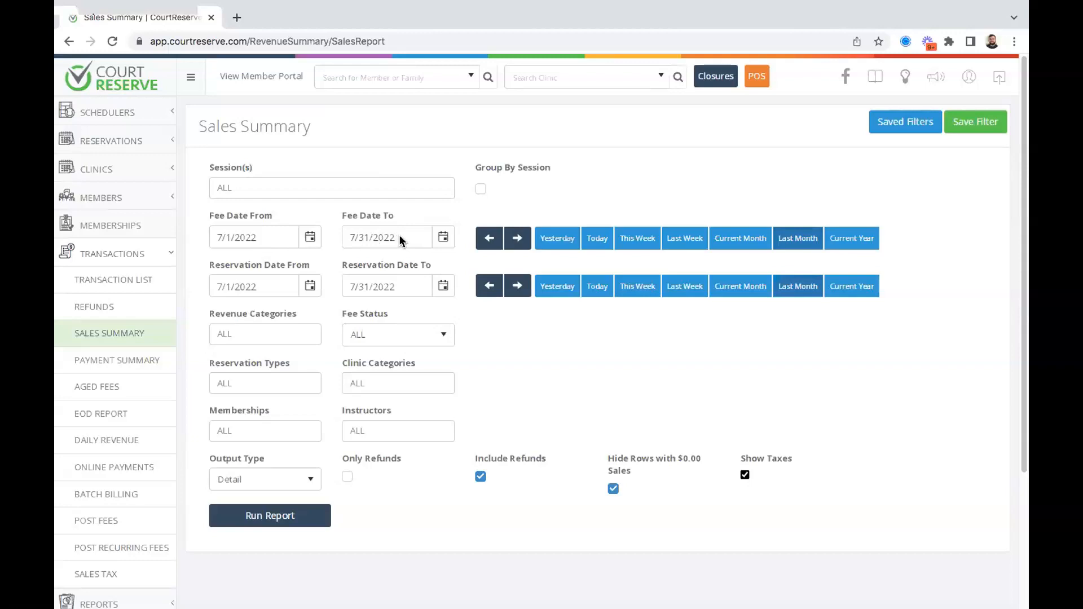
pyautogui.moveTo(398, 239); pyautogui.dragTo(350, 237)
pyautogui.click(589, 189)
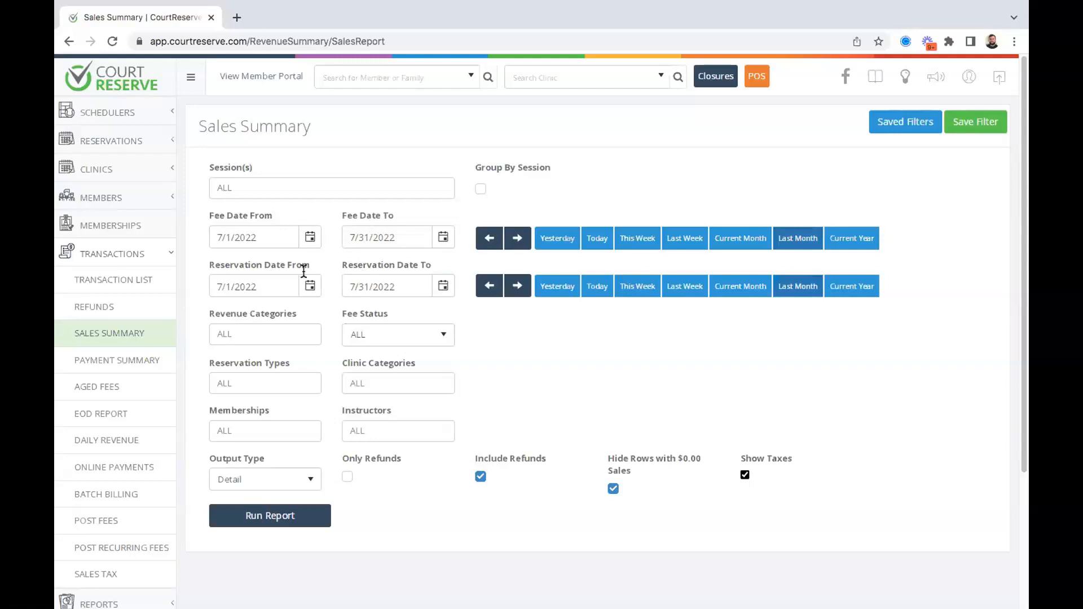
pyautogui.moveTo(389, 237); pyautogui.dragTo(327, 238)
pyautogui.press('Right')
pyautogui.press('BackSpace')
pyautogui.press('BackSpace')
pyautogui.press('BackSpace')
pyautogui.press('BackSpace')
pyautogui.press('BackSpace')
pyautogui.press('BackSpace')
pyautogui.press('BackSpace')
pyautogui.press('BackSpace')
pyautogui.press('BackSpace')
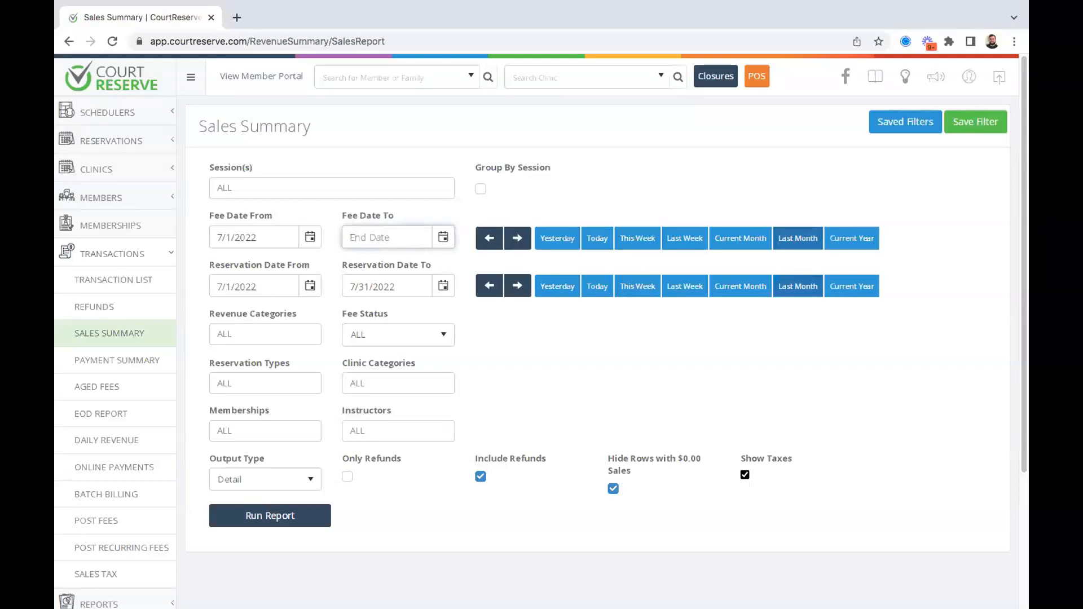
pyautogui.moveTo(265, 237); pyautogui.dragTo(192, 239)
pyautogui.press('BackSpace')
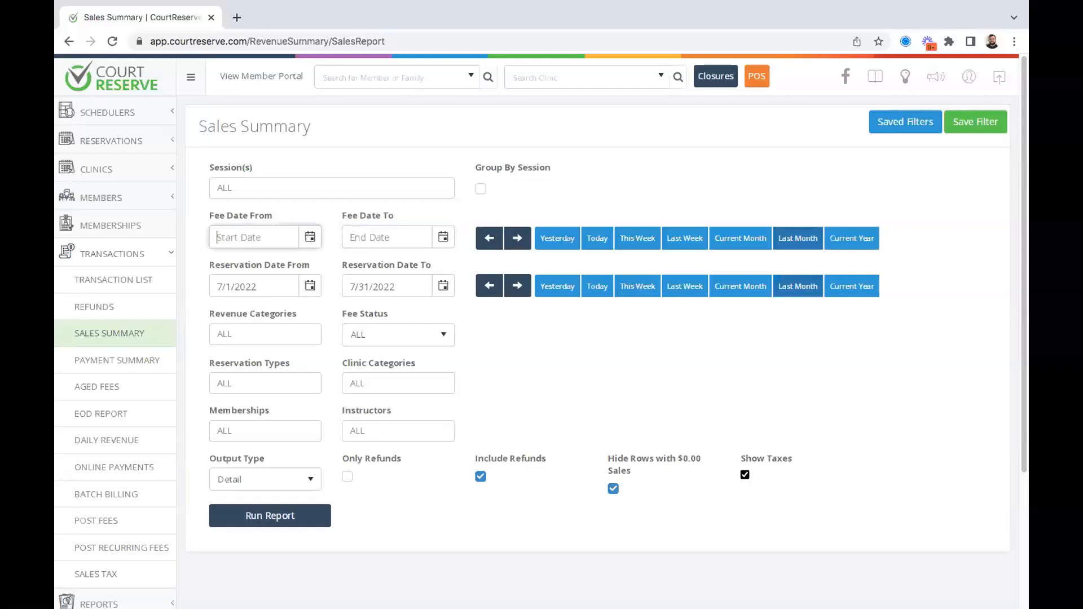
pyautogui.click(258, 515)
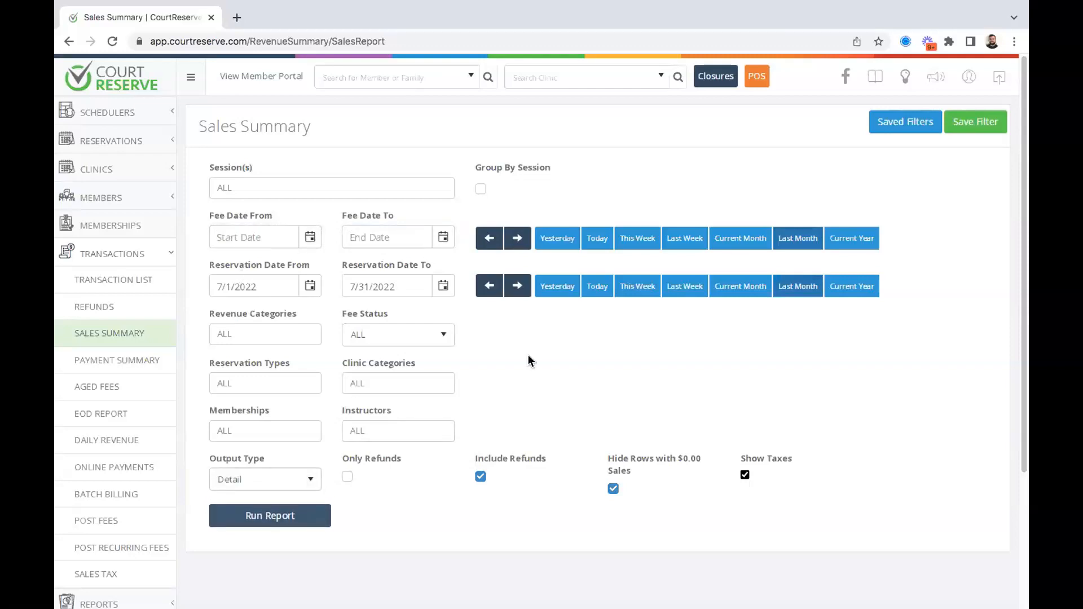
pyautogui.click(260, 522)
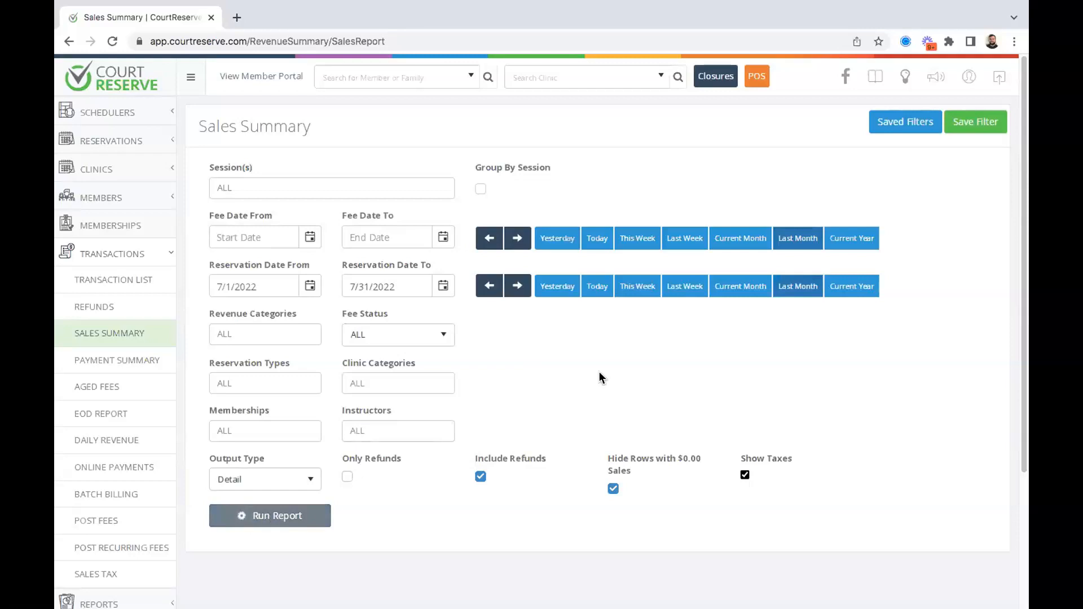
# Reset fee dates to July 2022, rerun the report and check the $374.50 subtotal.
pyautogui.scroll(-3, 598, 371)
pyautogui.scroll(-4, 598, 371)
pyautogui.scroll(1, 598, 371)
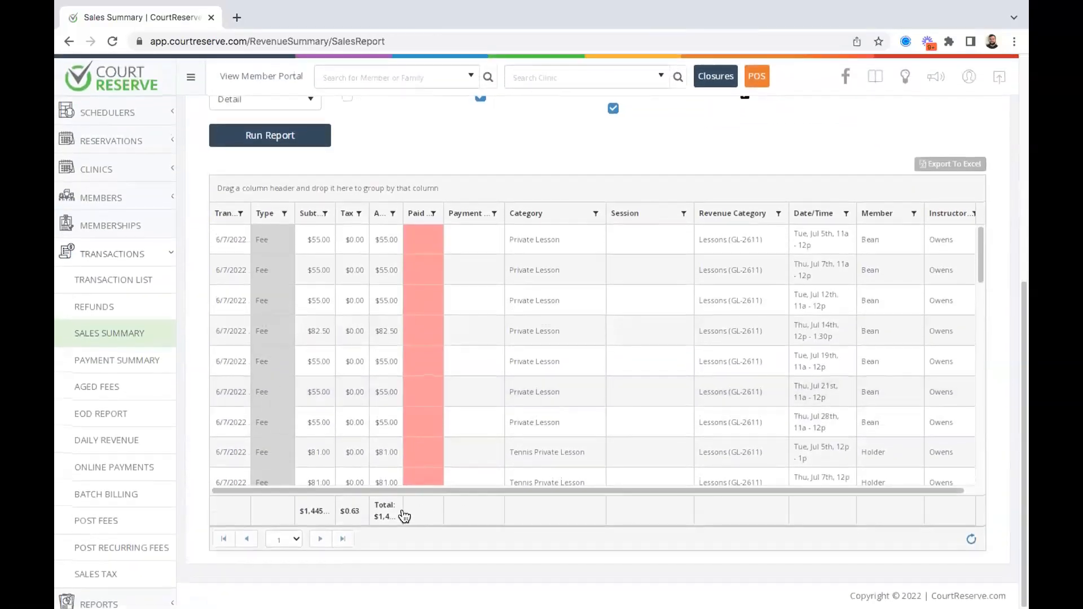
pyautogui.scroll(7, 568, 345)
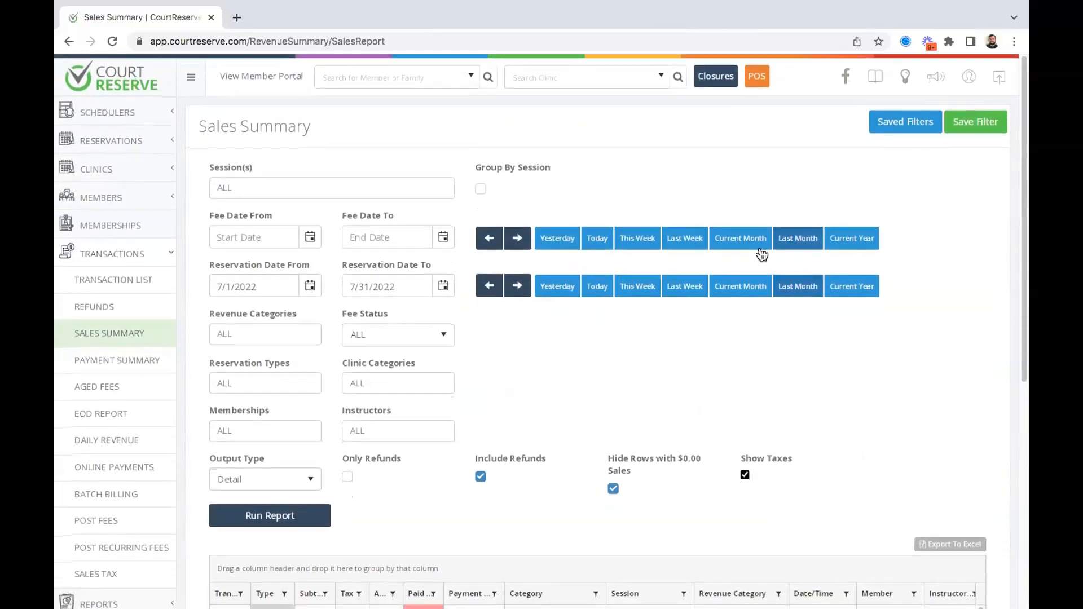
pyautogui.click(797, 239)
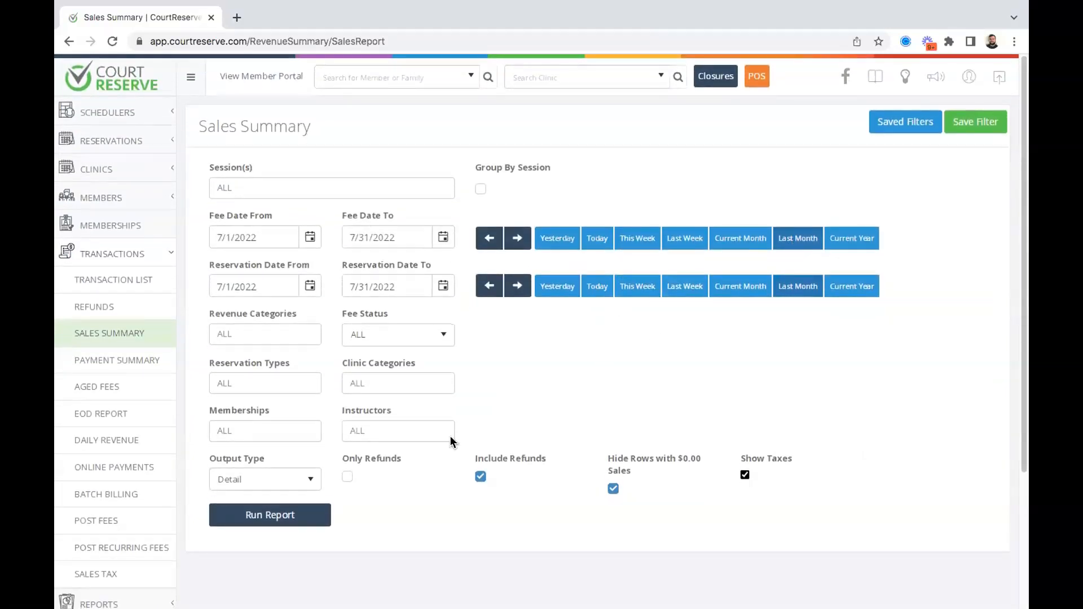
pyautogui.click(247, 514)
pyautogui.scroll(-7, 583, 365)
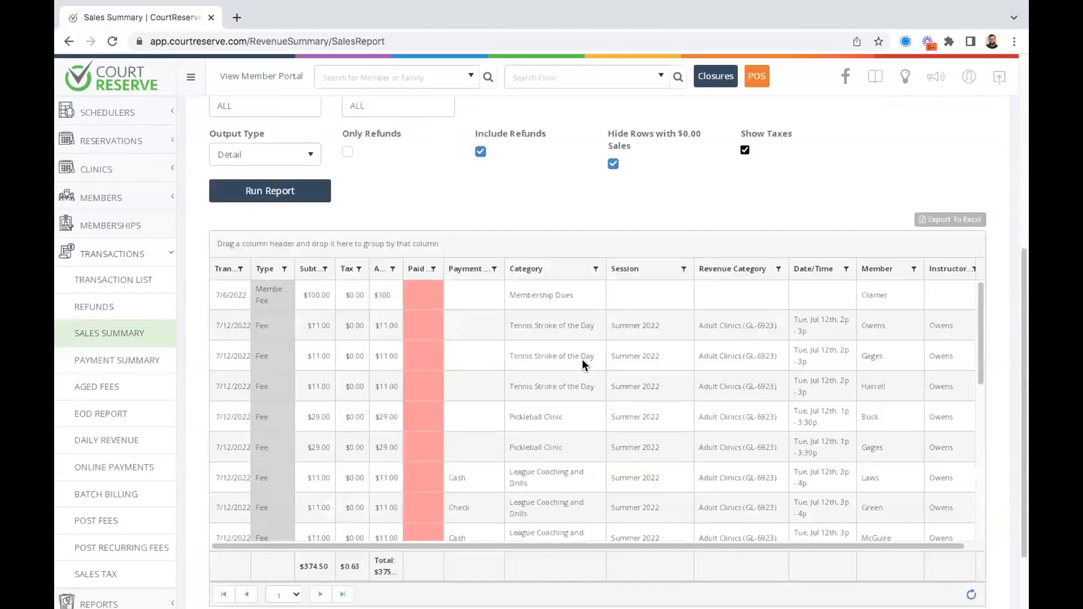
pyautogui.doubleClick(310, 514)
pyautogui.scroll(1, 519, 193)
pyautogui.scroll(5, 519, 193)
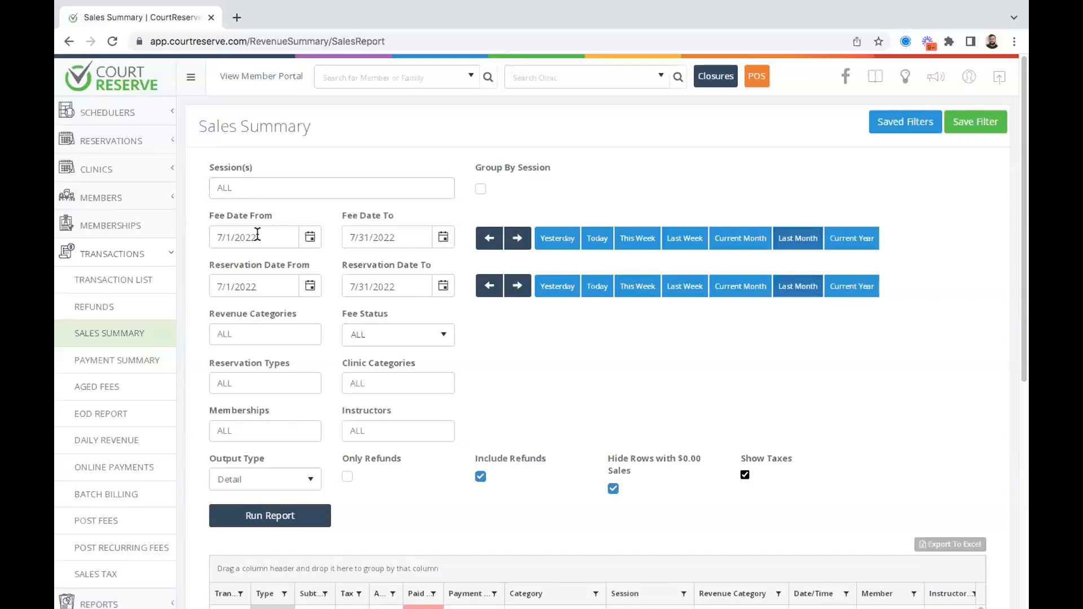
# Delete the fee start date and rerun the Sales Summary with July 2022 reservation dates.
pyautogui.moveTo(255, 234); pyautogui.dragTo(188, 234)
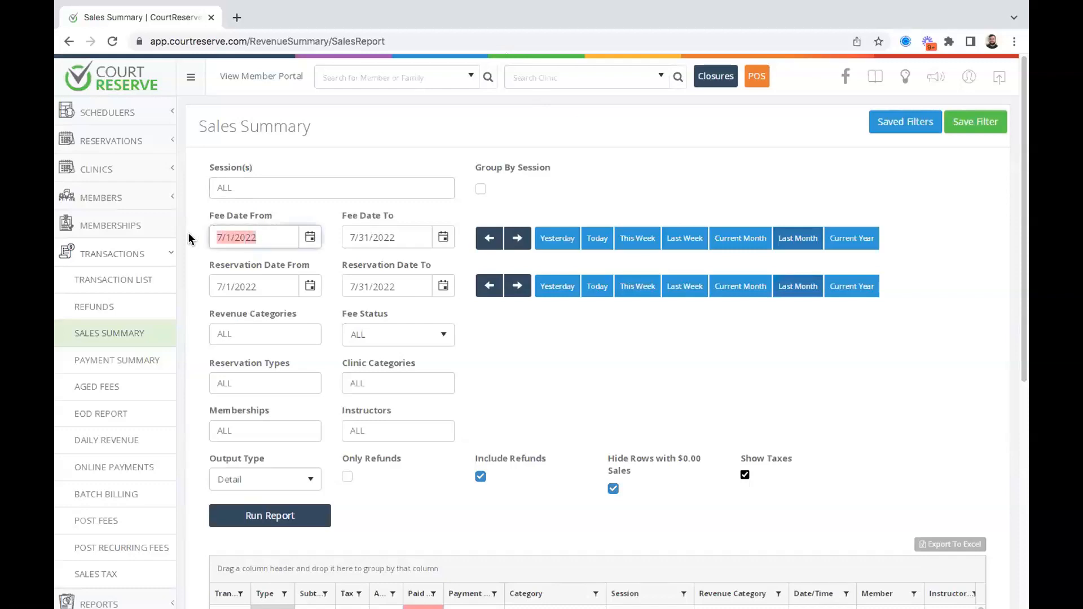
pyautogui.click(671, 139)
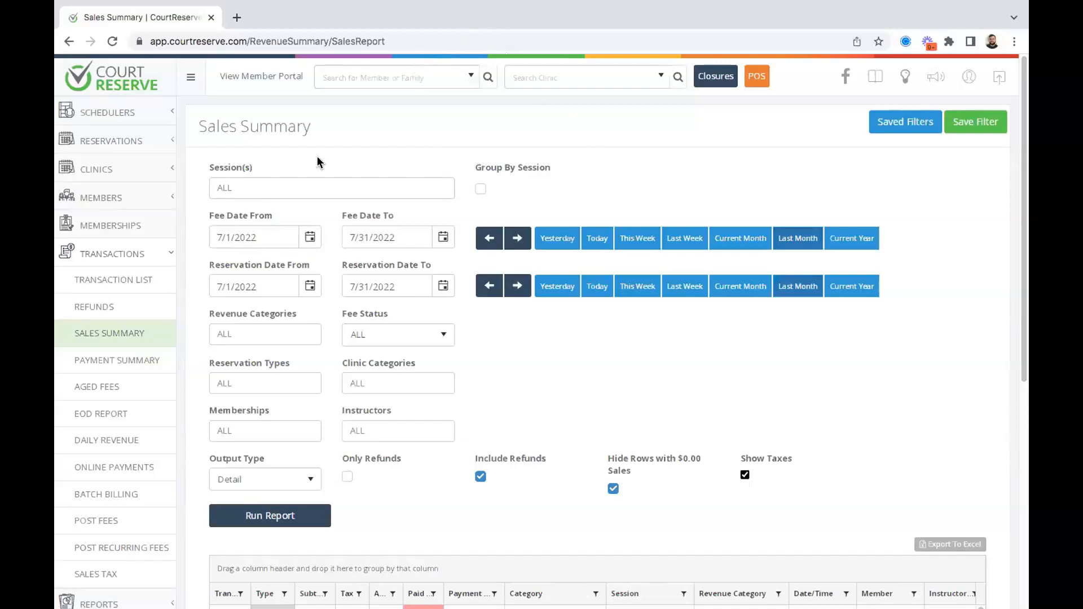
pyautogui.click(273, 234)
pyautogui.moveTo(273, 233); pyautogui.dragTo(199, 237)
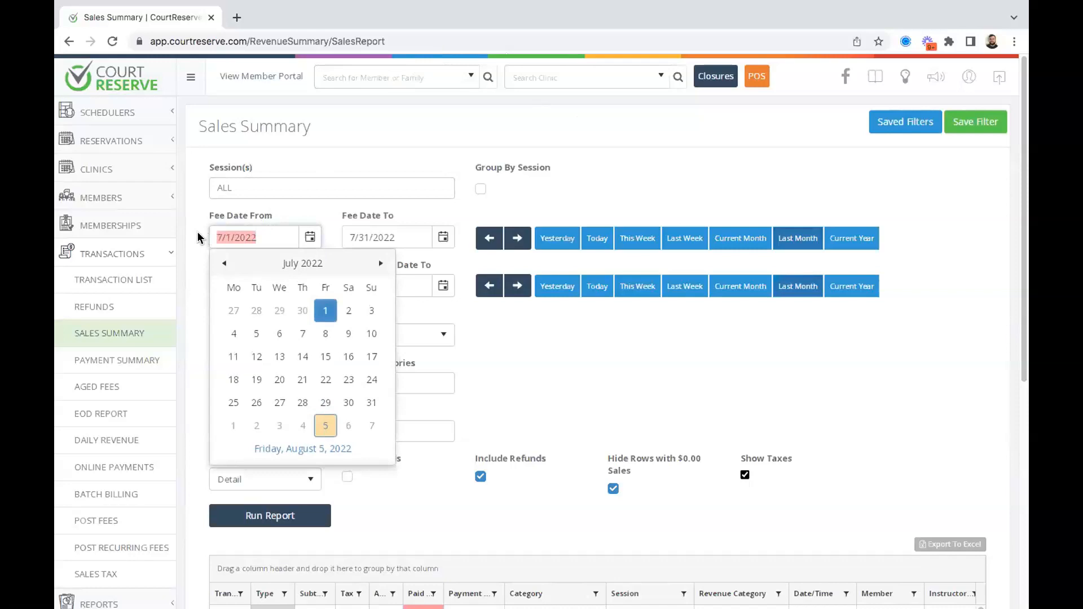
pyautogui.press('BackSpace')
pyautogui.press('Return')
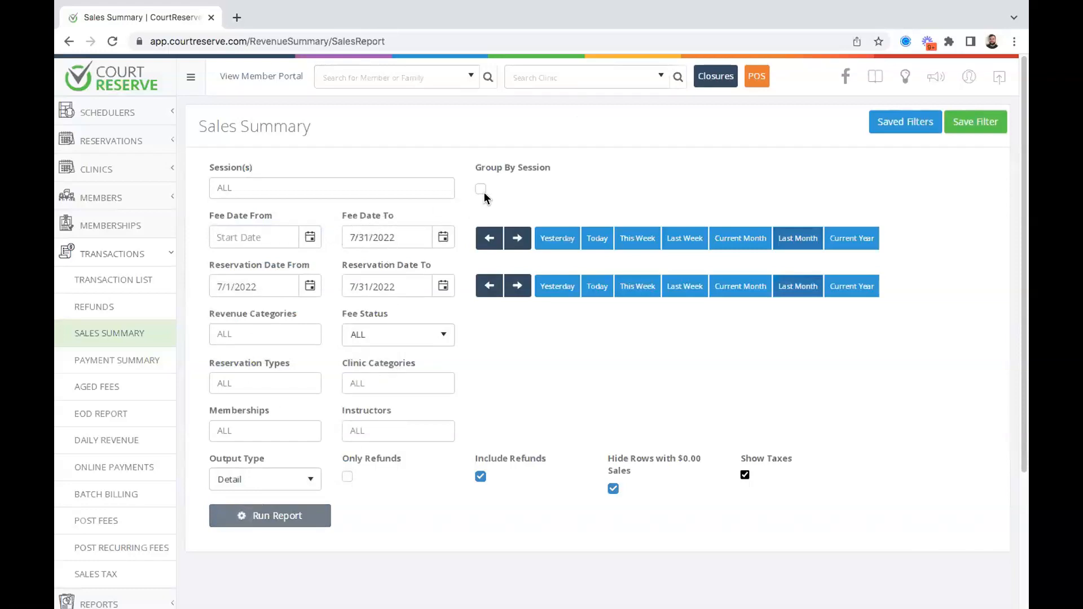
pyautogui.scroll(-1, 590, 283)
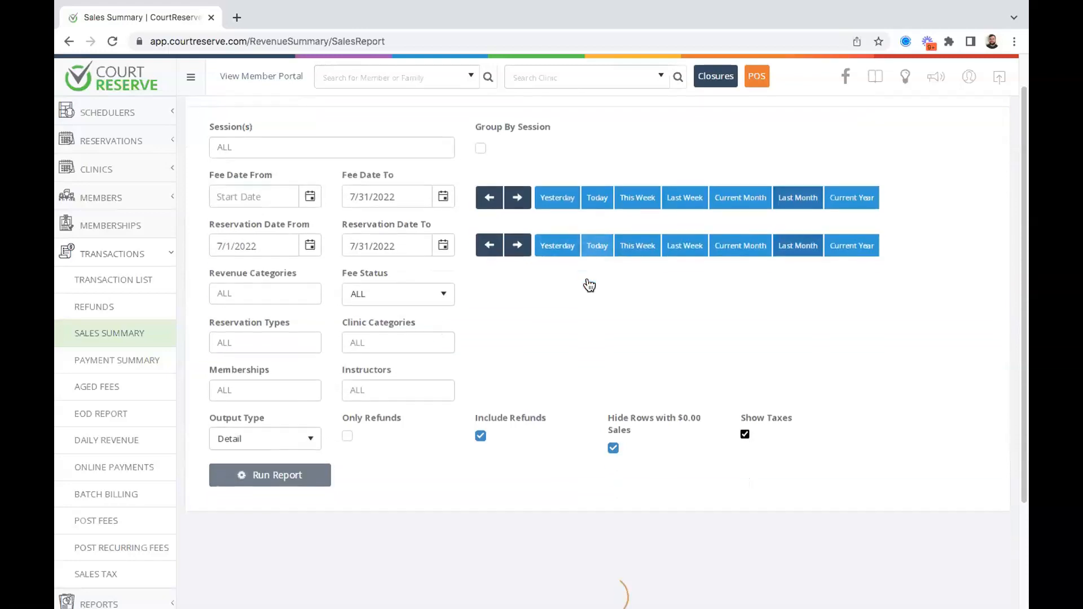
pyautogui.scroll(1, 590, 283)
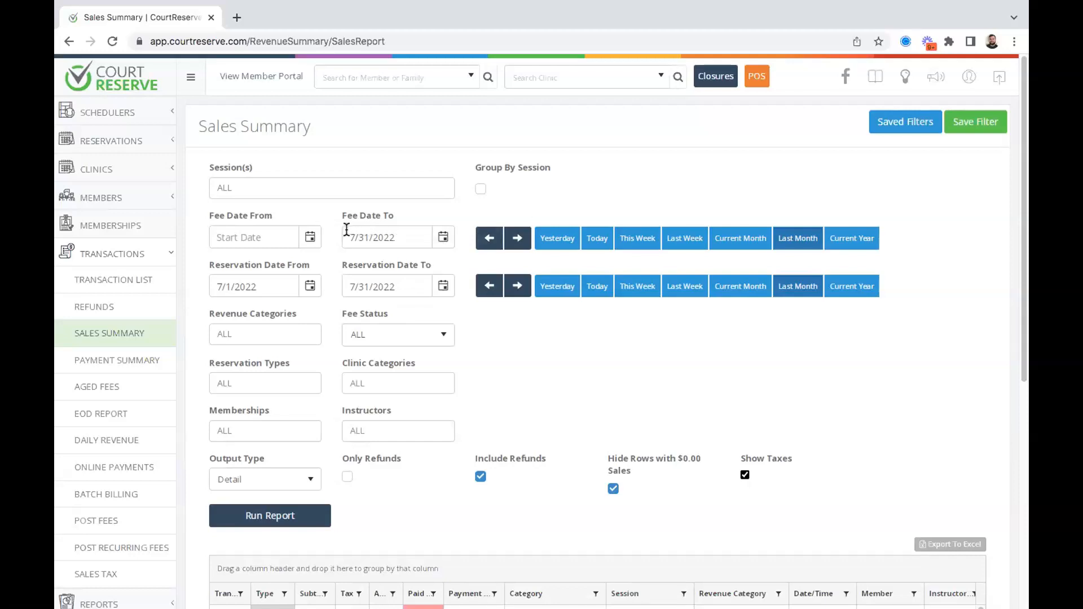
# Inspect the Fee Date To (7/31/2022) and Fee Date From calendars, then close them.
pyautogui.moveTo(414, 229); pyautogui.dragTo(345, 236)
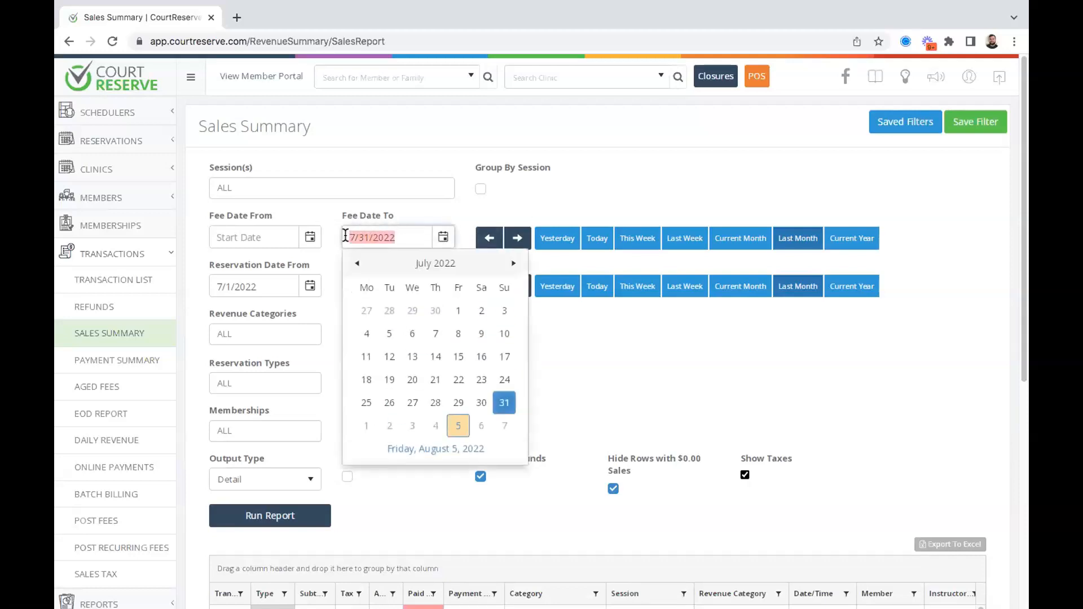
pyautogui.click(604, 198)
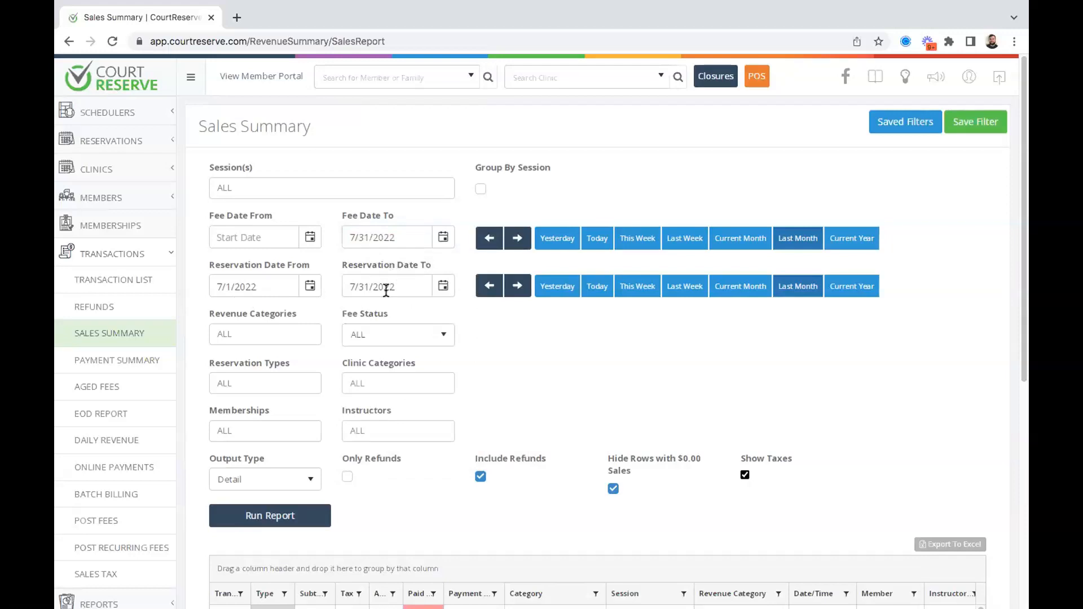
pyautogui.click(265, 236)
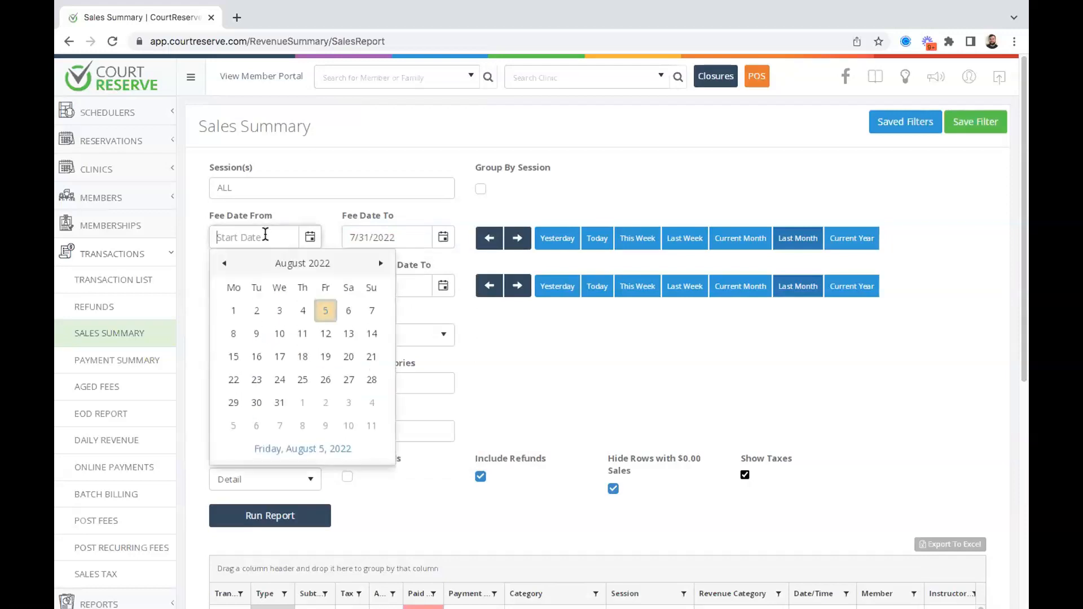
pyautogui.click(693, 186)
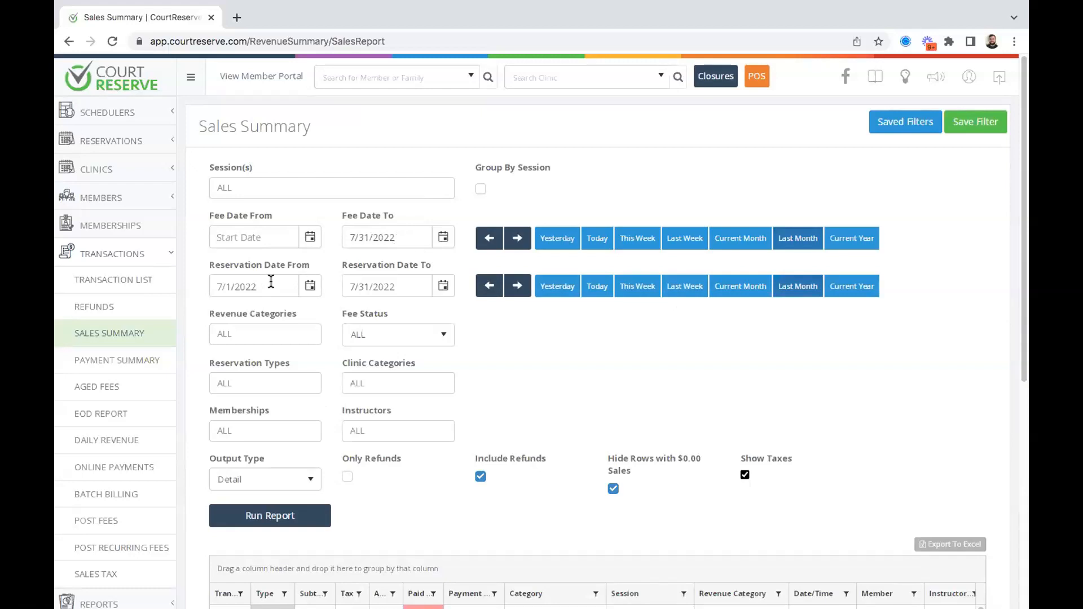
# Limit the Sales Summary to Paid fees and clear the 7/31/2022 Fee Date To value.
pyautogui.click(409, 335)
pyautogui.click(370, 379)
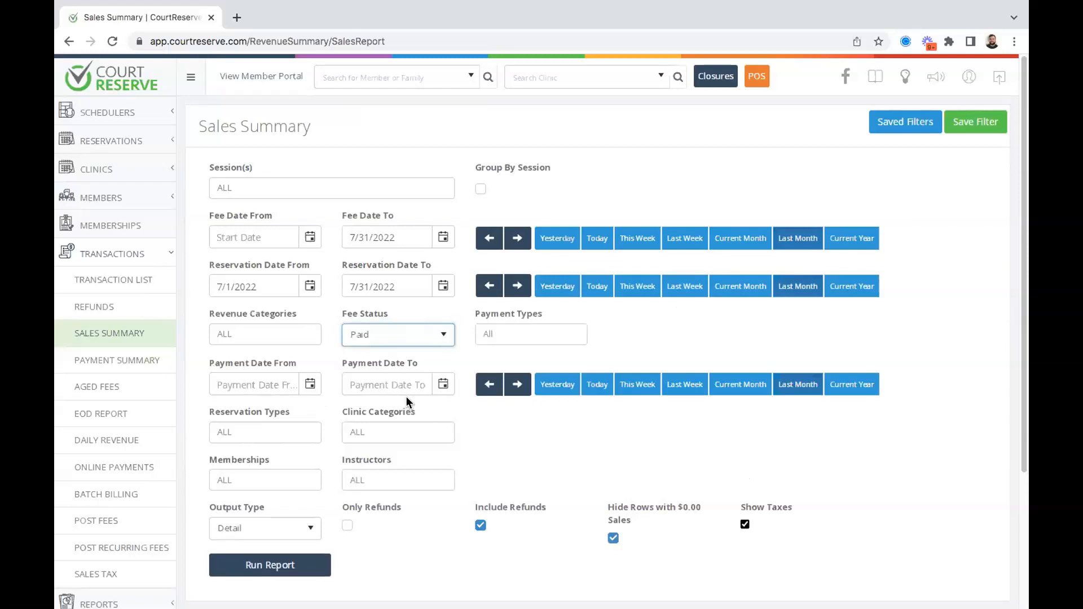
pyautogui.click(378, 237)
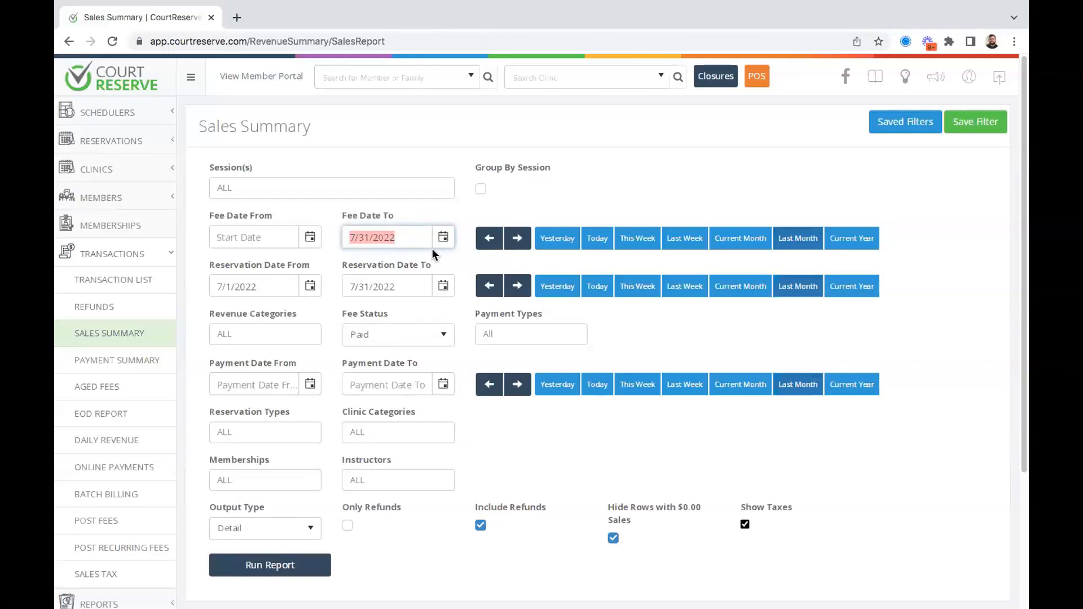
pyautogui.click(623, 181)
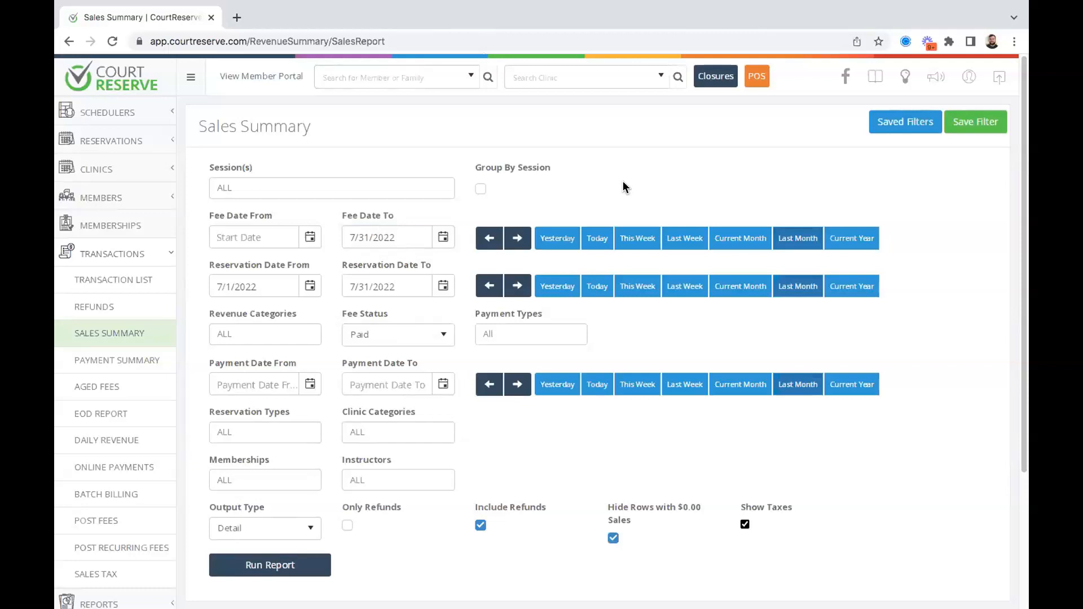
pyautogui.moveTo(388, 237); pyautogui.dragTo(333, 237)
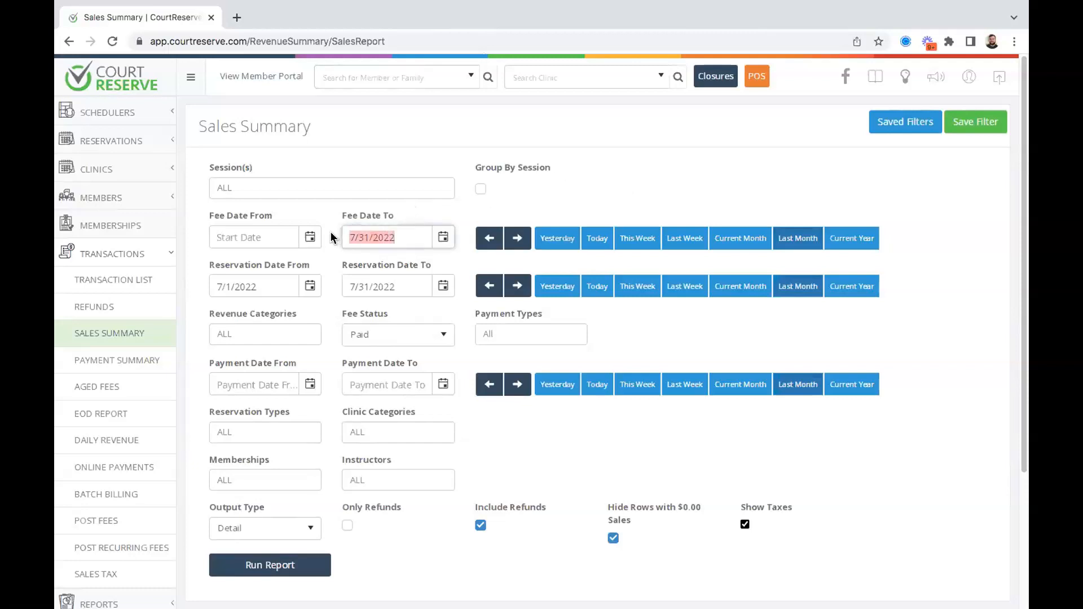
pyautogui.press('BackSpace')
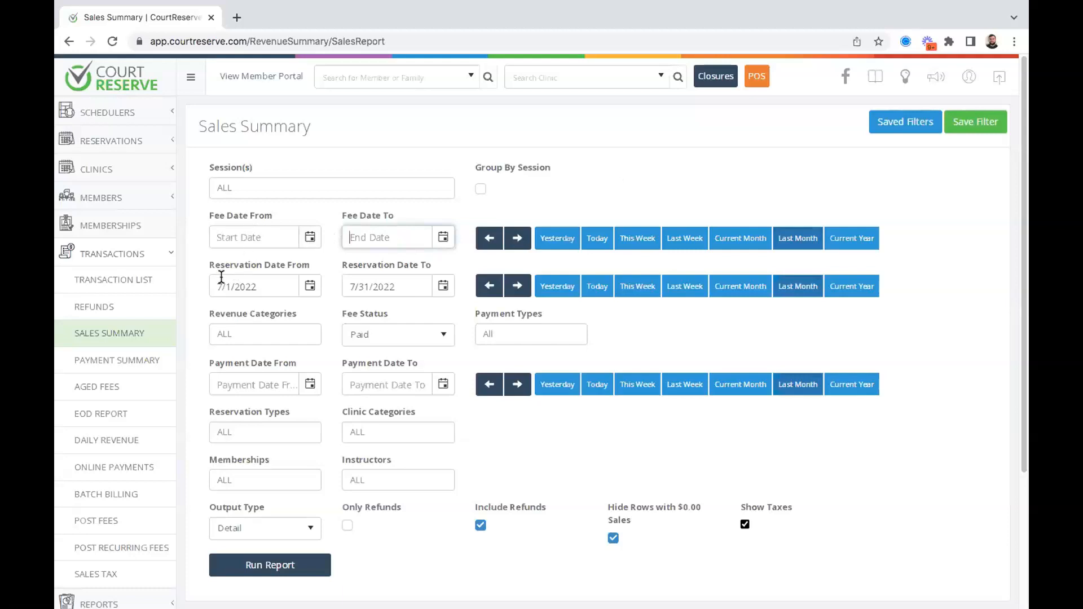
pyautogui.scroll(-3, 169, 349)
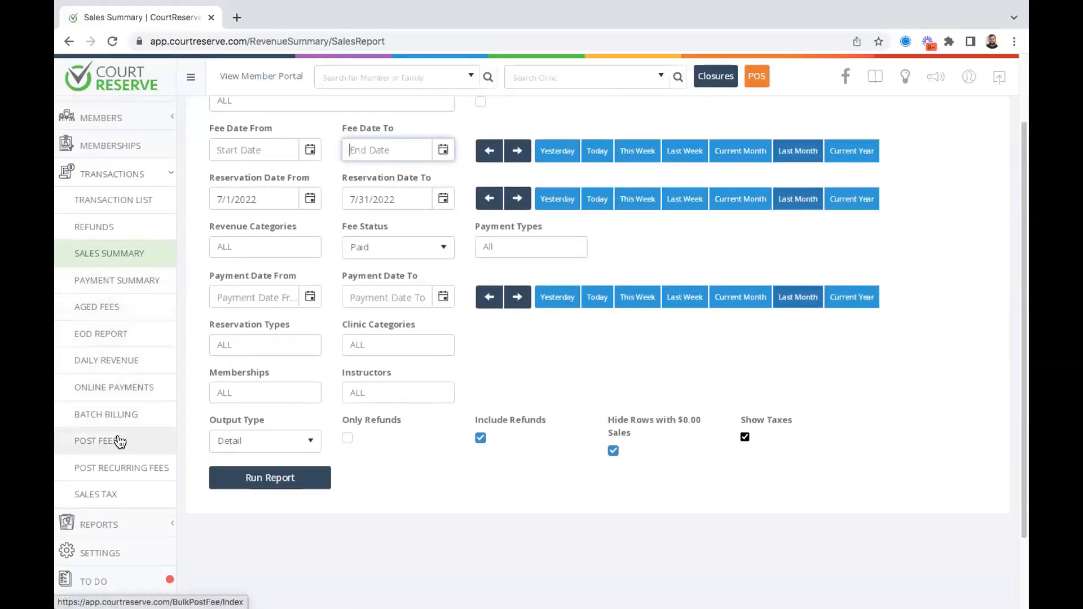
pyautogui.click(101, 489)
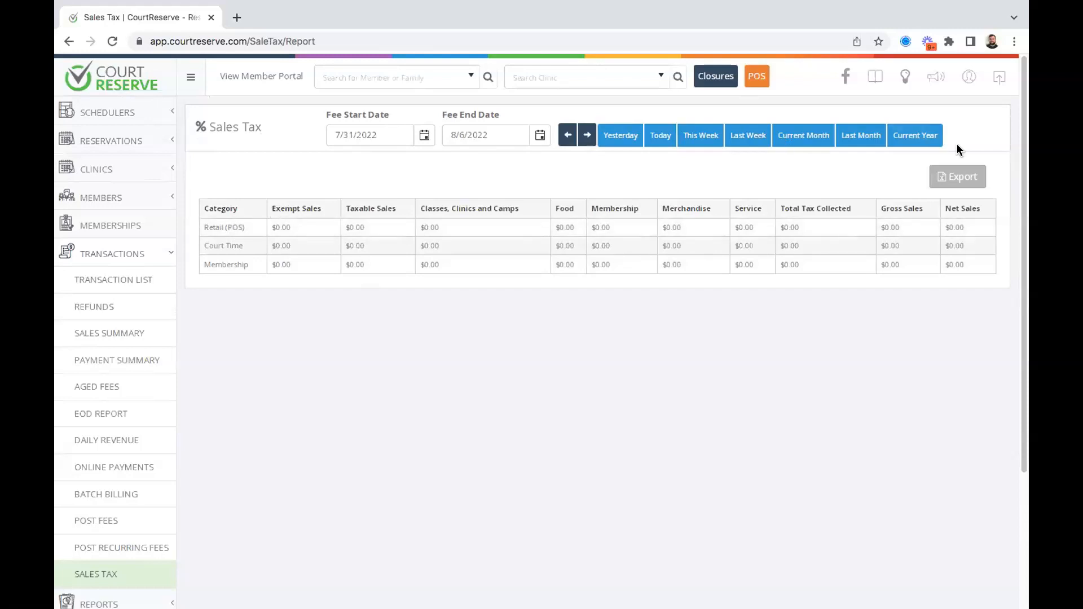
# Load 1/1/2022–12/31/2022 sales tax totals and review tax collected, gross and net sales.
pyautogui.click(923, 142)
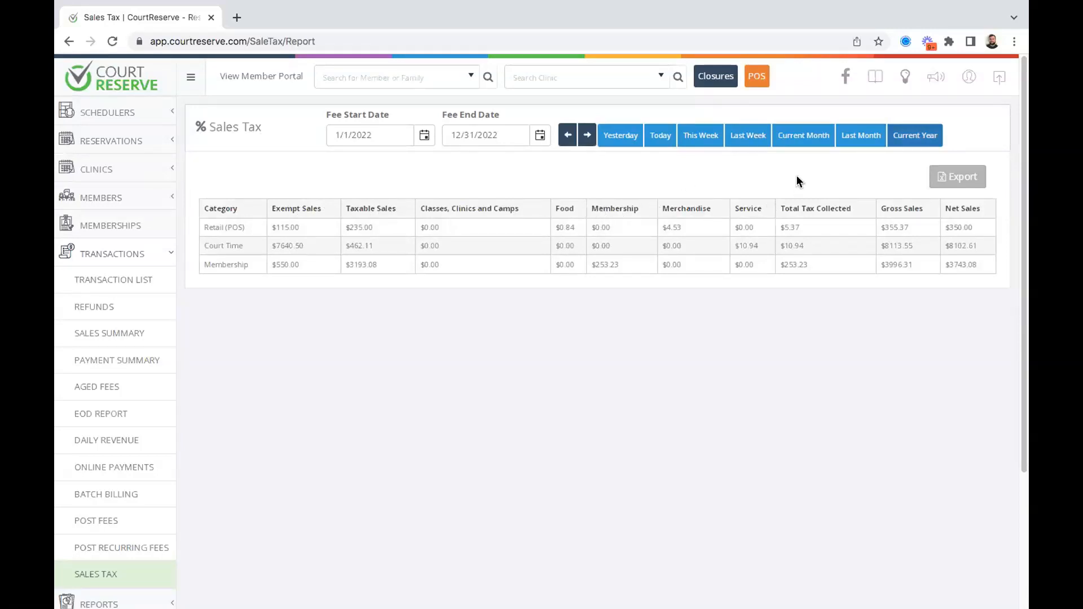
pyautogui.moveTo(851, 209); pyautogui.dragTo(775, 210)
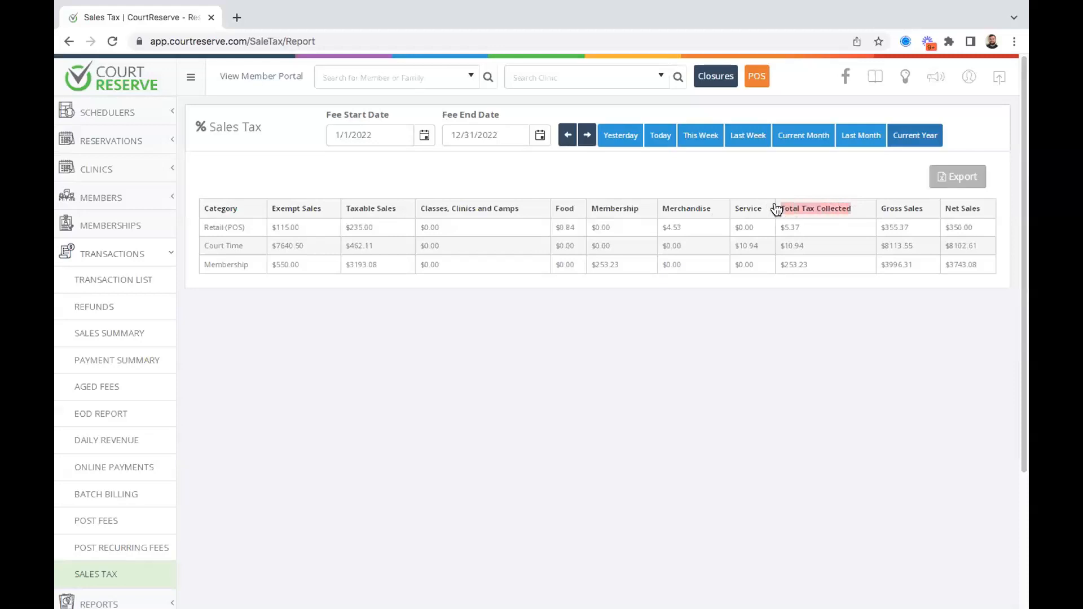
pyautogui.moveTo(920, 208); pyautogui.dragTo(868, 210)
pyautogui.moveTo(982, 210); pyautogui.dragTo(938, 209)
pyautogui.click(863, 172)
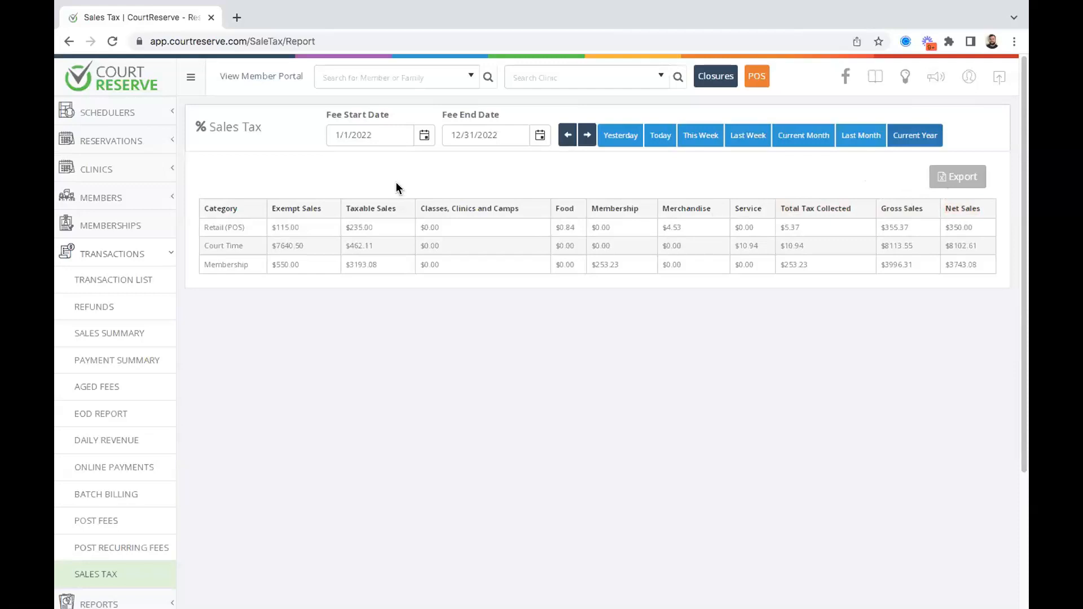
pyautogui.scroll(-3, 67, 392)
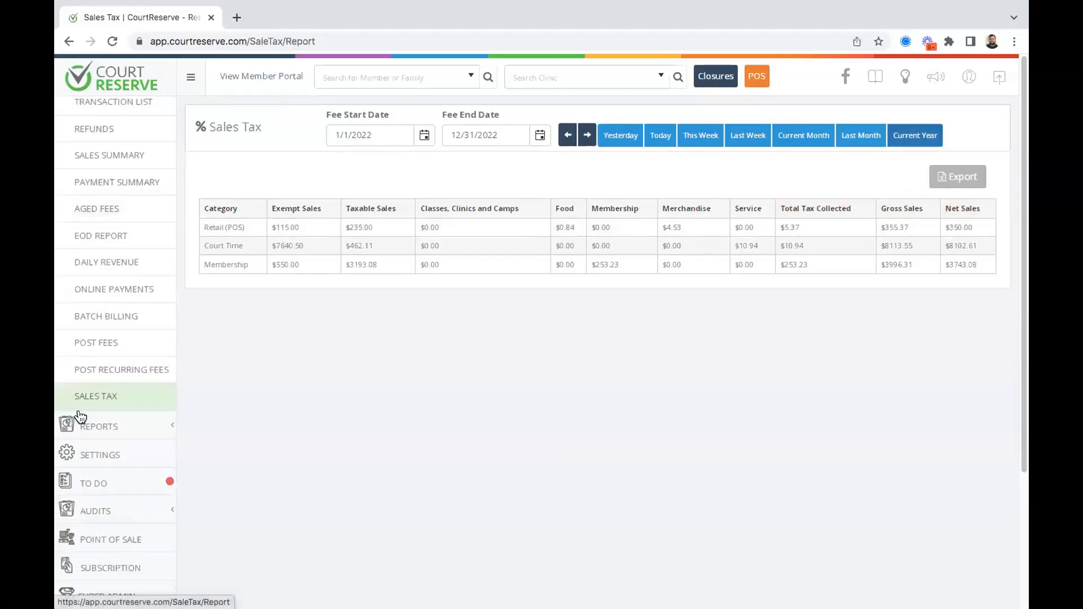
# Open the Tax Rates settings: Merchandise 3%, Food 1%, Classes 2.5%, Service 2.5%, Membership 6.3%.
pyautogui.click(137, 443)
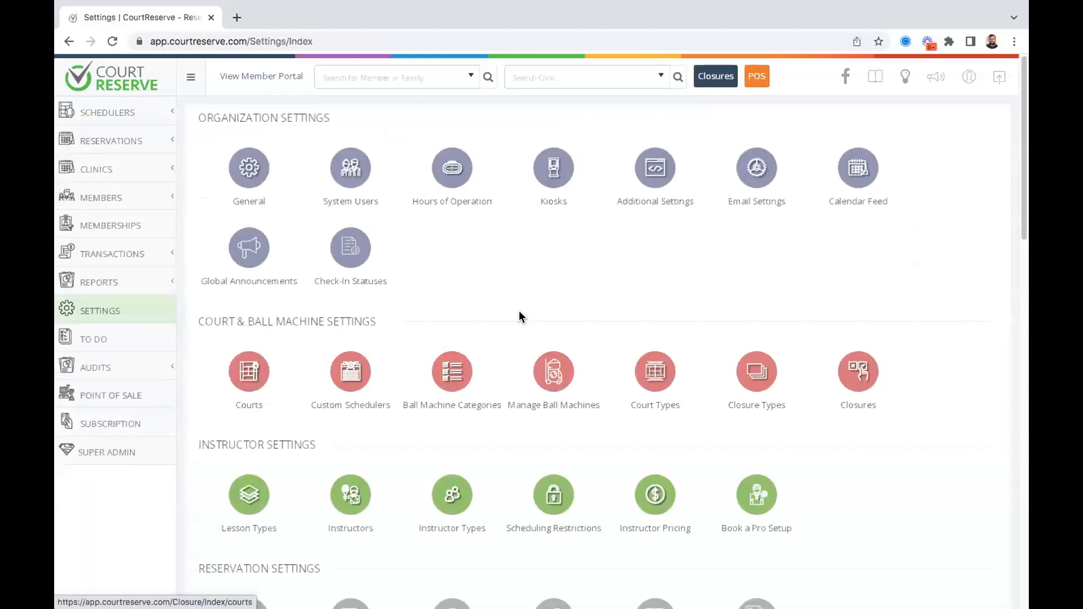
pyautogui.scroll(-9, 521, 317)
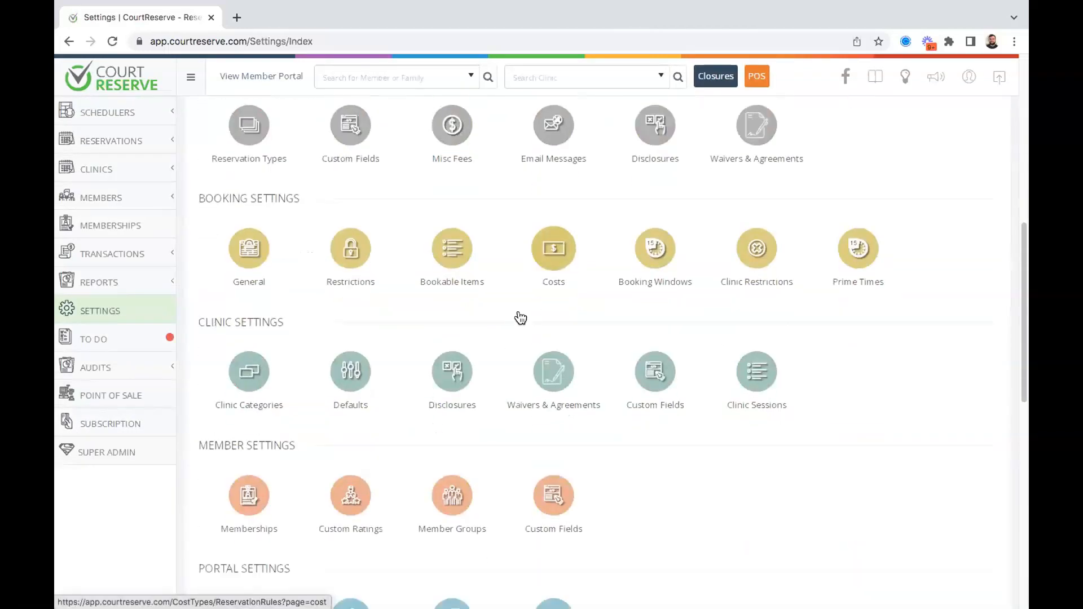
pyautogui.scroll(-10, 520, 317)
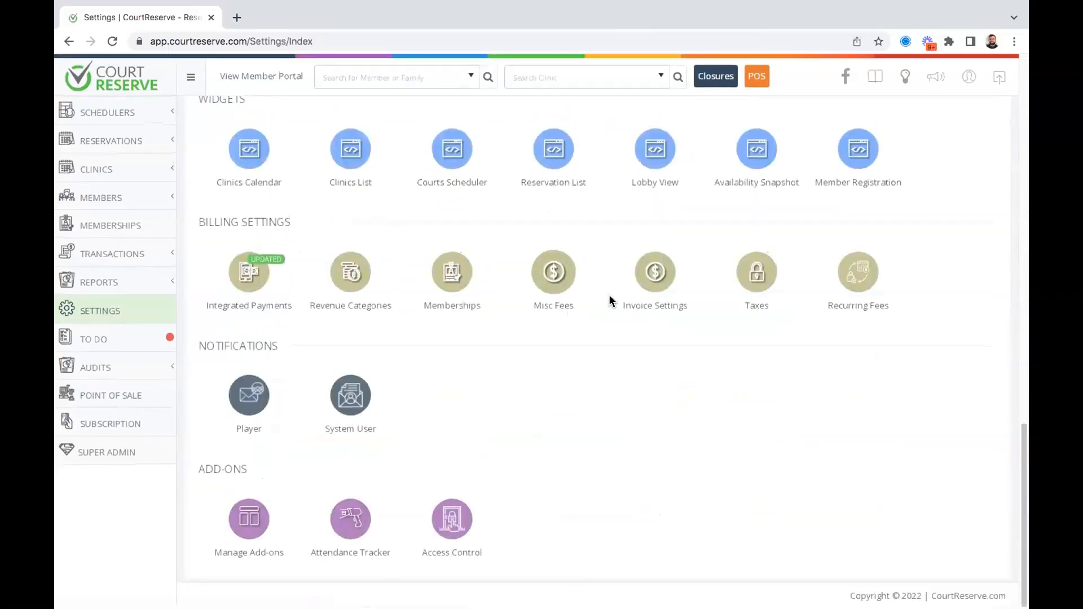
pyautogui.click(759, 276)
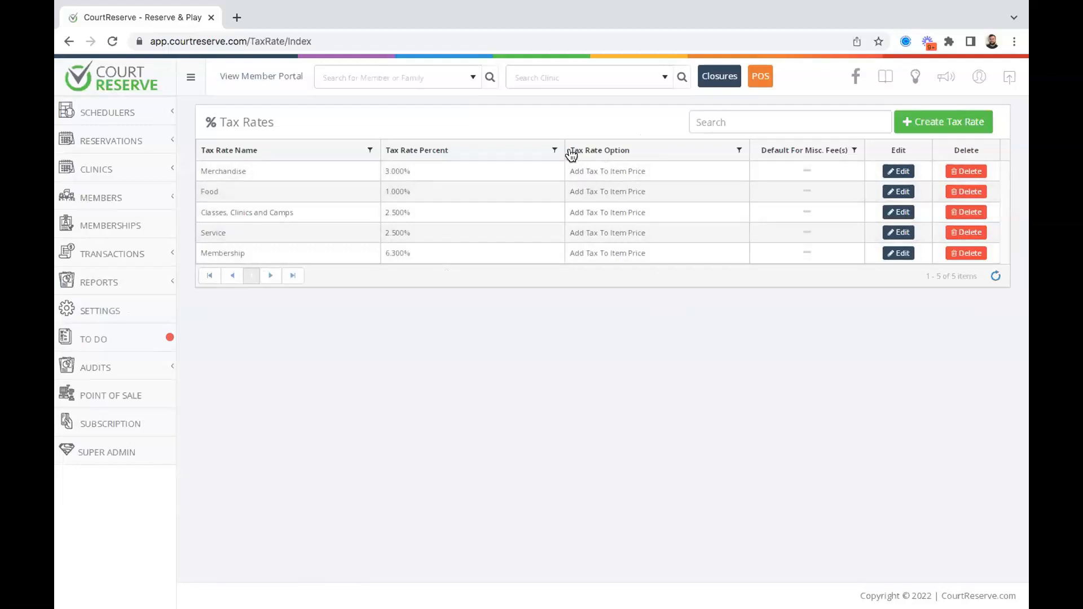
pyautogui.moveTo(596, 151)
pyautogui.mouseDown()
pyautogui.moveTo(617, 160)
pyautogui.moveTo(599, 152)
pyautogui.mouseUp()
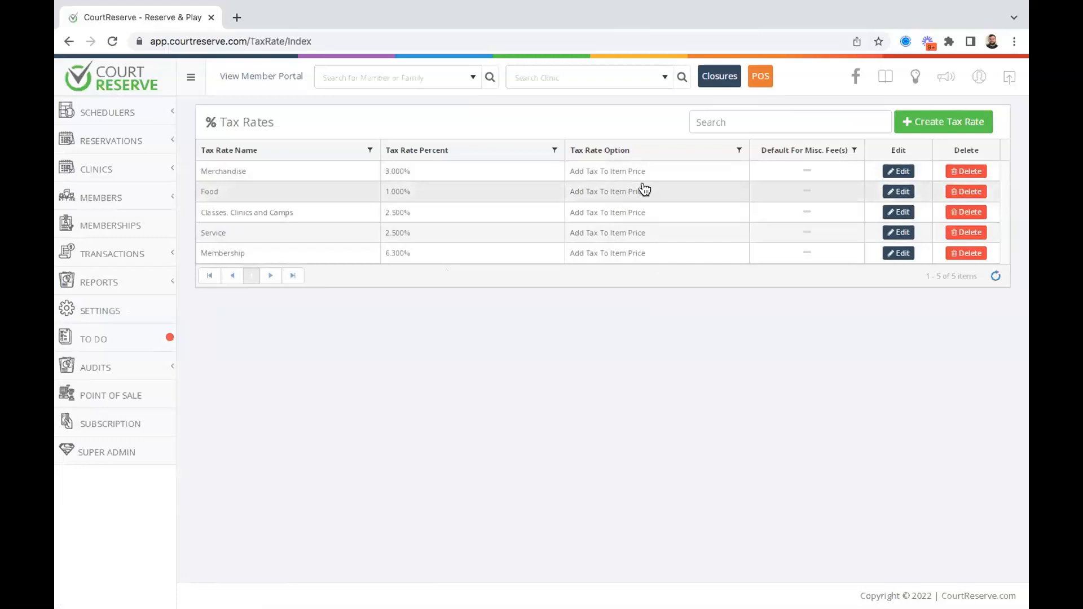
pyautogui.click(896, 171)
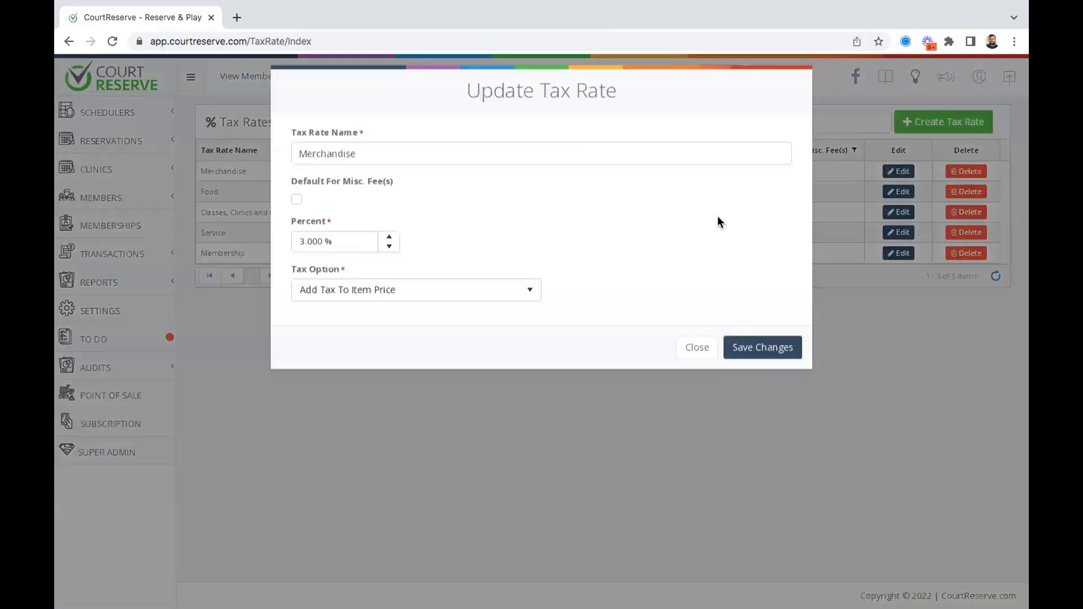
pyautogui.click(489, 291)
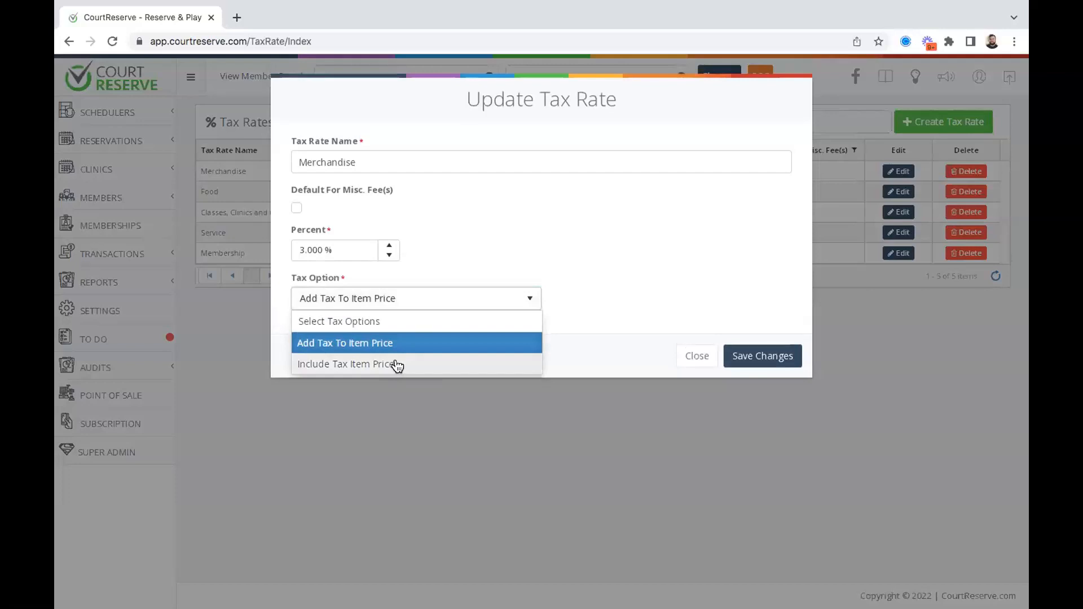
pyautogui.click(633, 226)
pyautogui.click(682, 357)
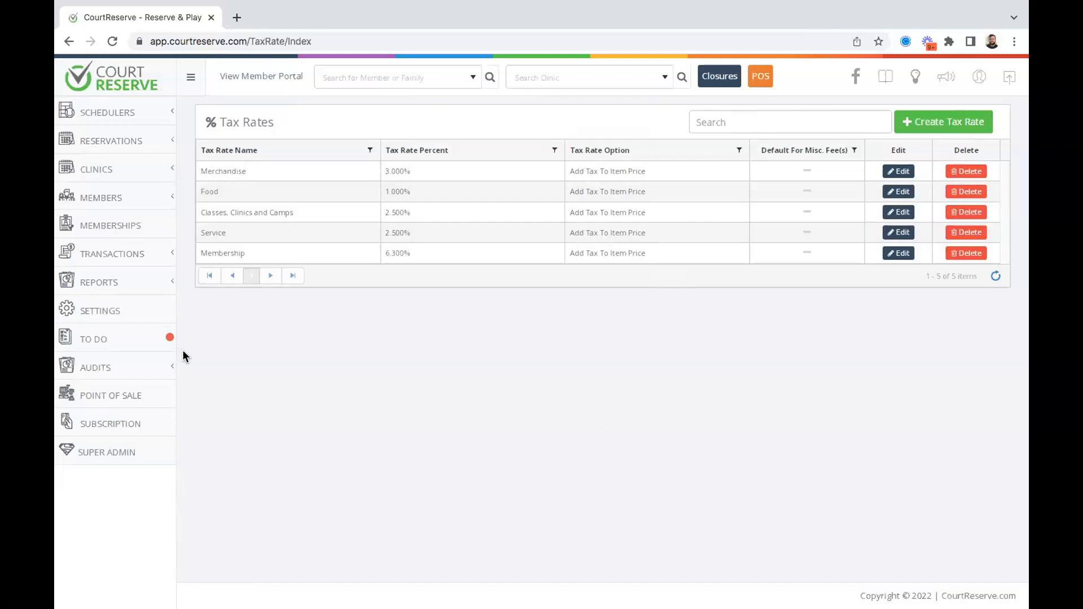
pyautogui.click(110, 234)
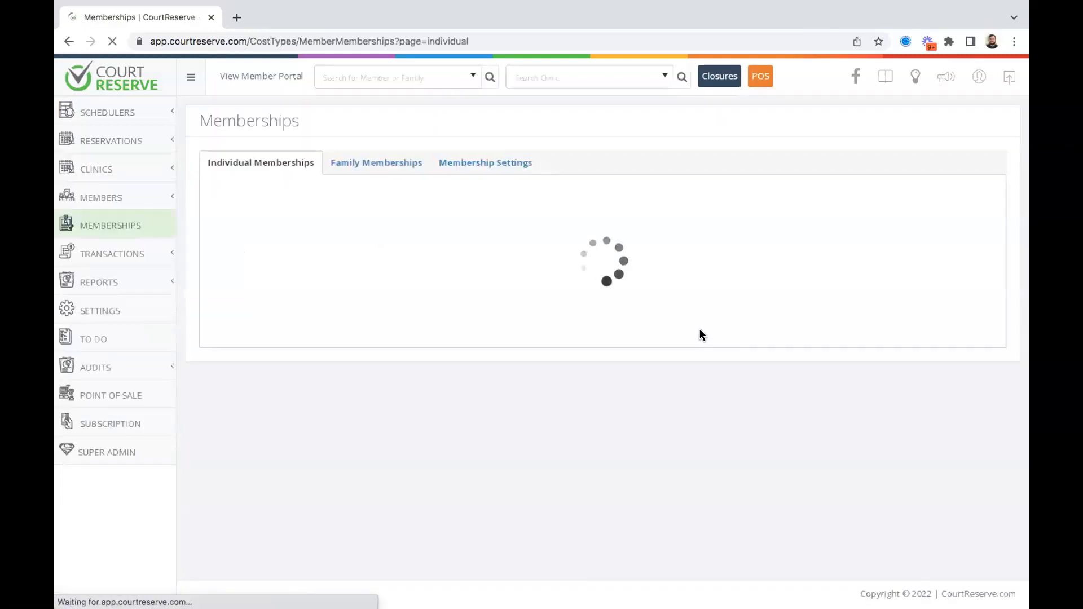
pyautogui.click(970, 248)
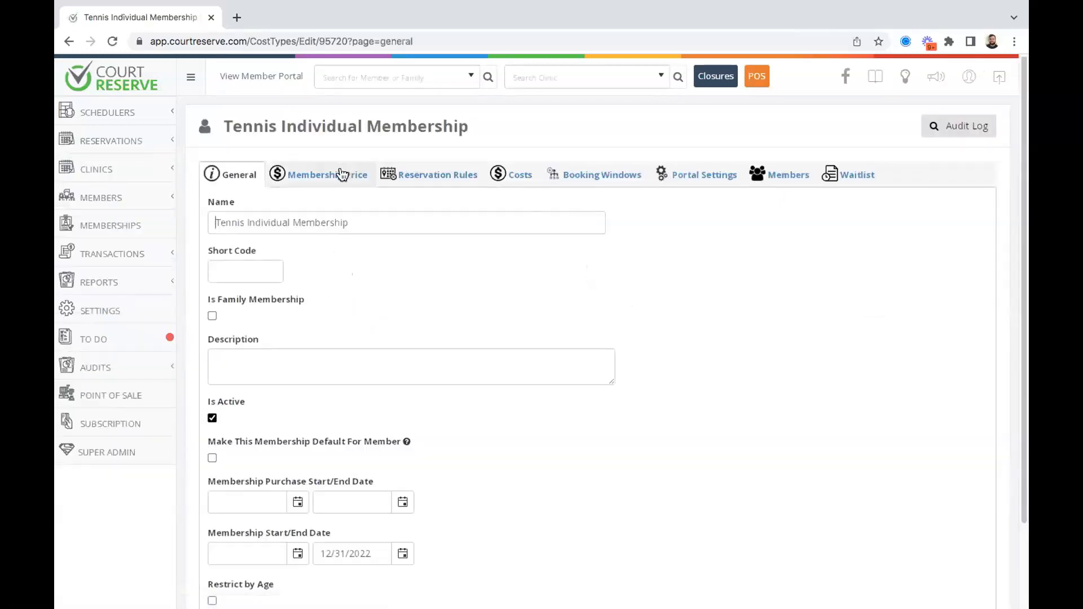
pyautogui.click(343, 173)
pyautogui.scroll(-3, 572, 198)
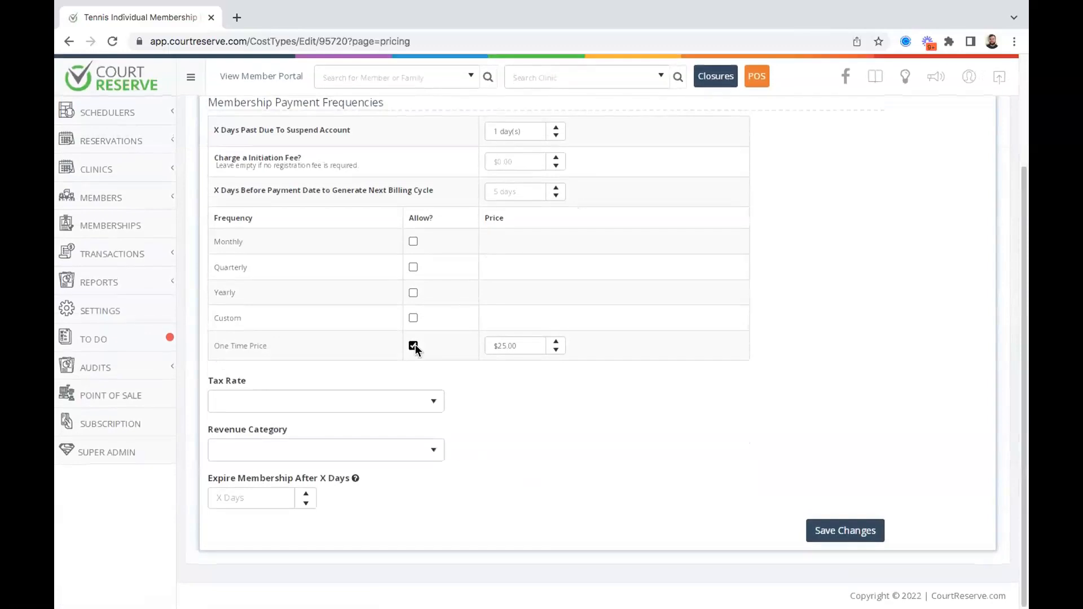
pyautogui.click(309, 403)
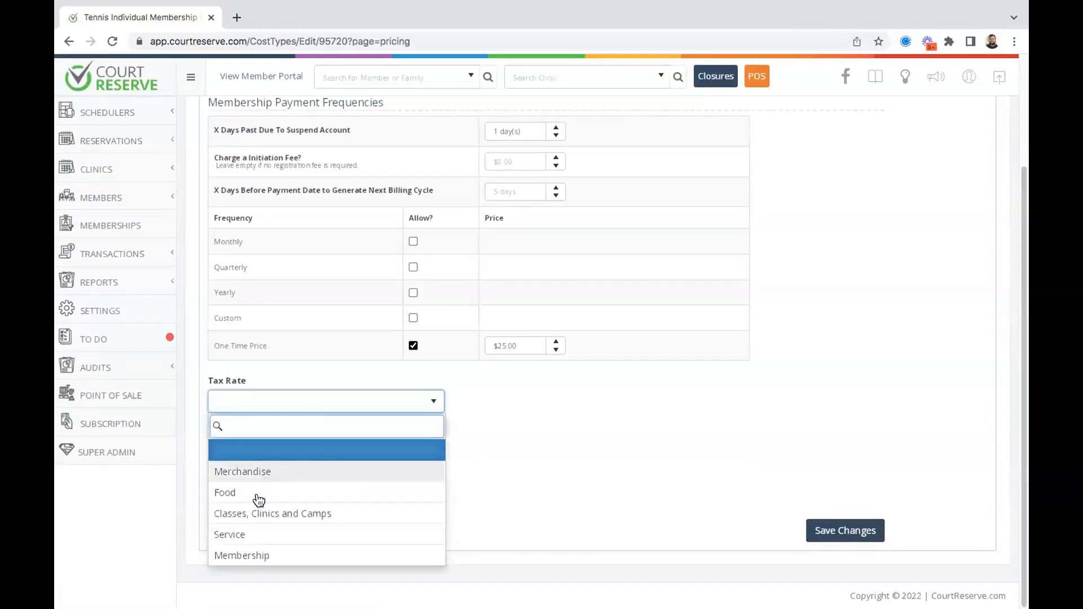
pyautogui.click(242, 555)
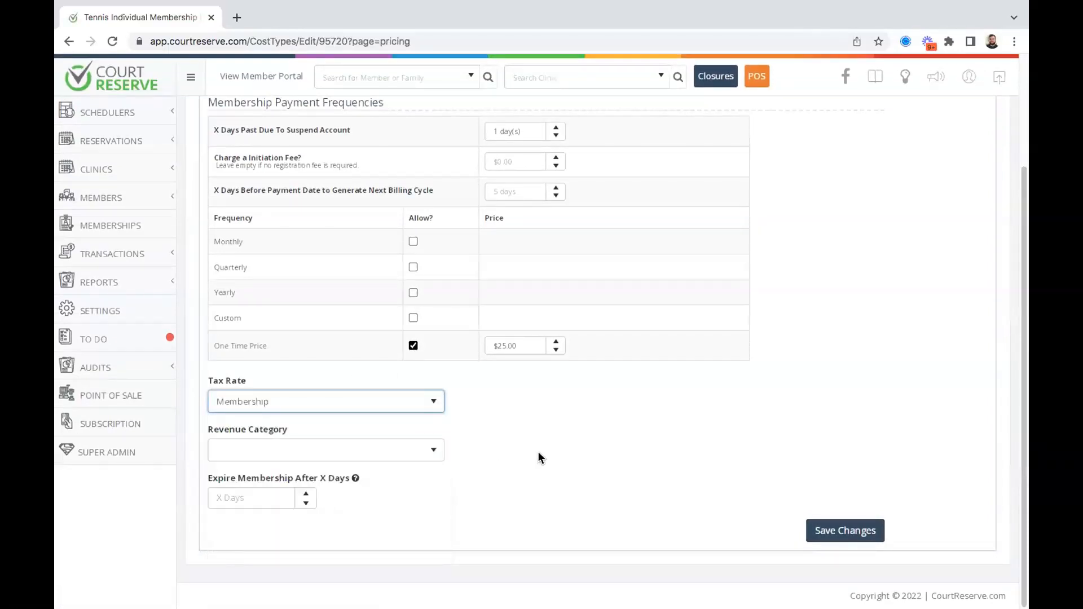
pyautogui.scroll(3, 537, 451)
pyautogui.scroll(-1, 604, 274)
pyautogui.scroll(-1, 635, 255)
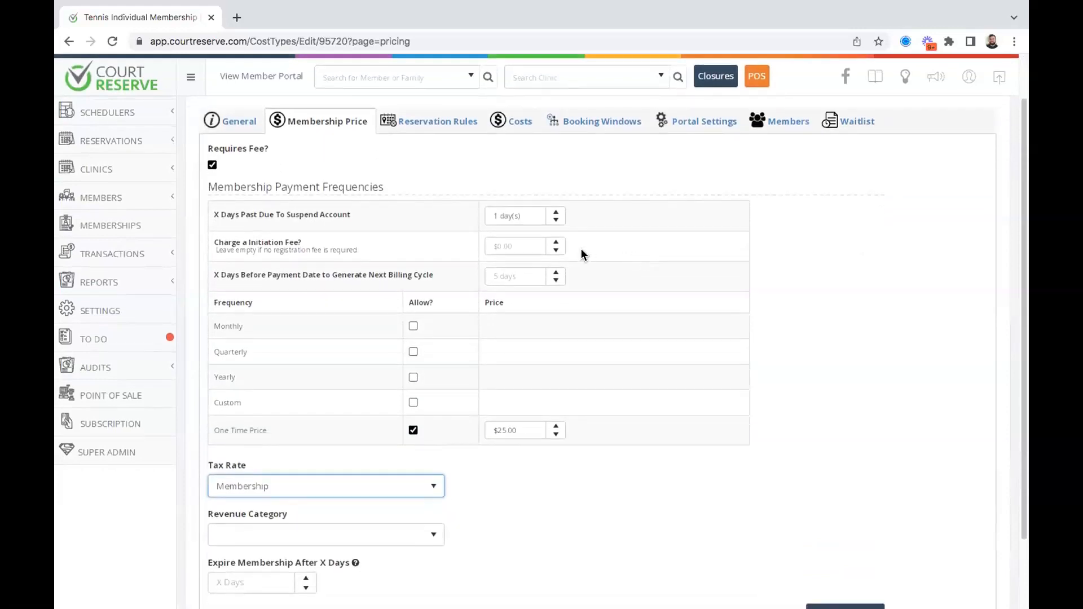
pyautogui.click(510, 244)
pyautogui.write('10')
pyautogui.click(876, 308)
pyautogui.scroll(-2, 876, 308)
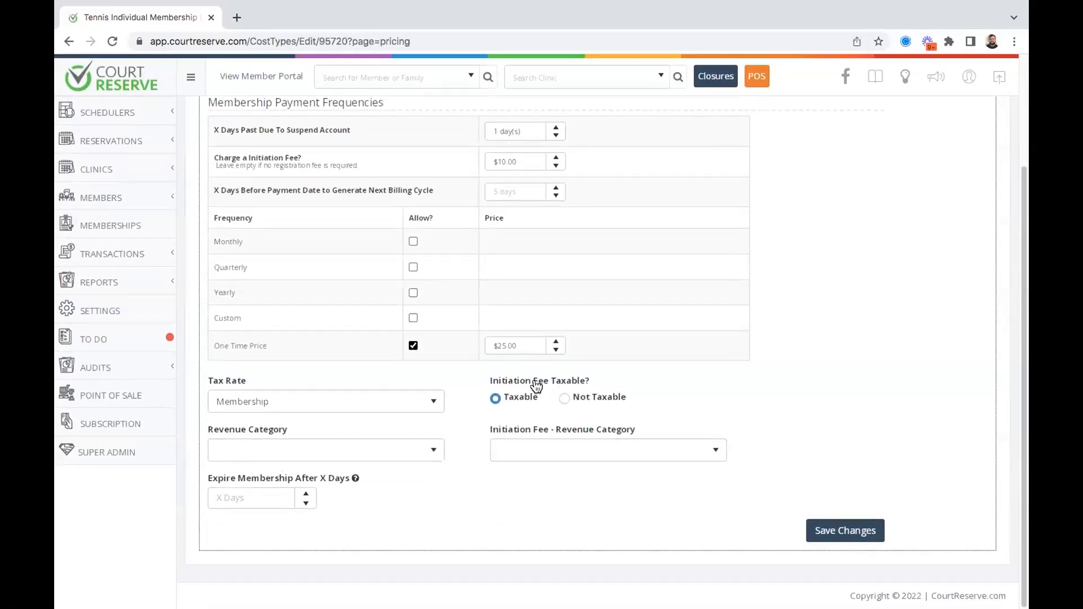
pyautogui.scroll(3, 536, 387)
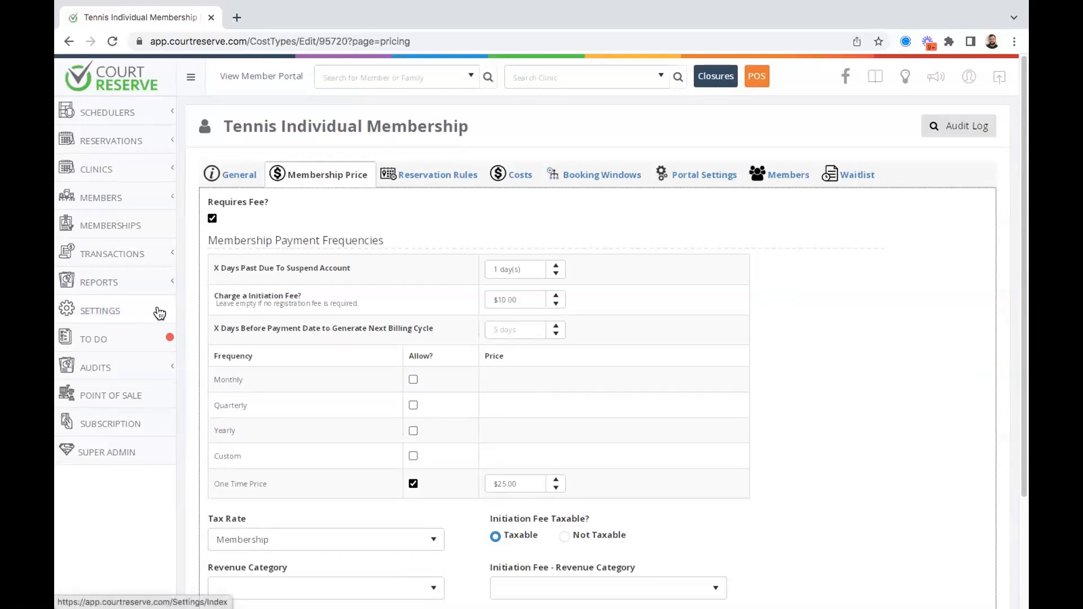
pyautogui.click(116, 262)
# Open Revenue Categories from the Billing Settings section of Settings.
pyautogui.scroll(-3, 109, 408)
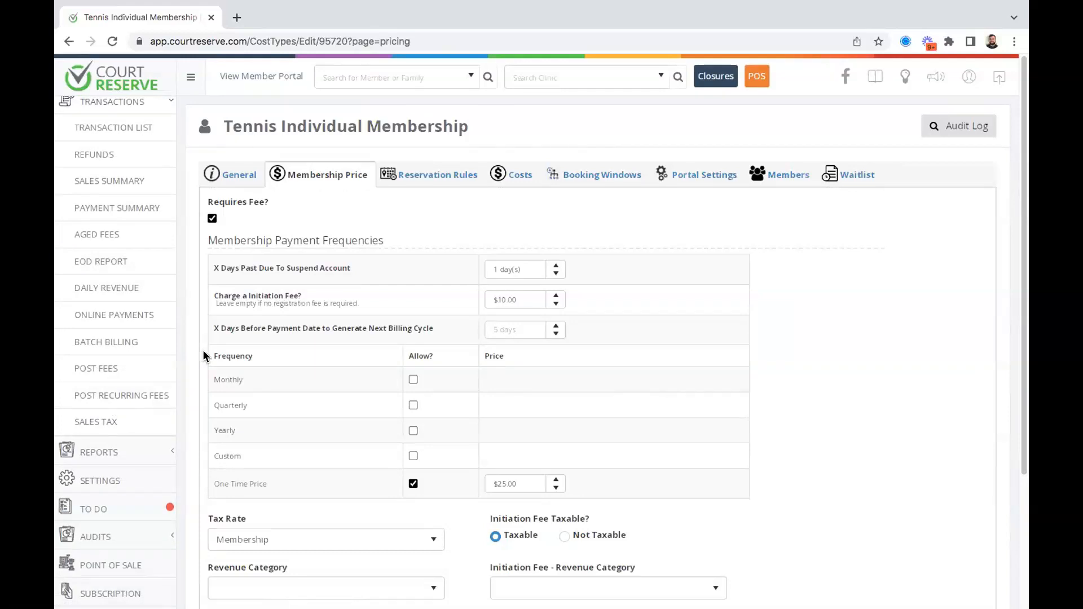
pyautogui.scroll(-1, 136, 346)
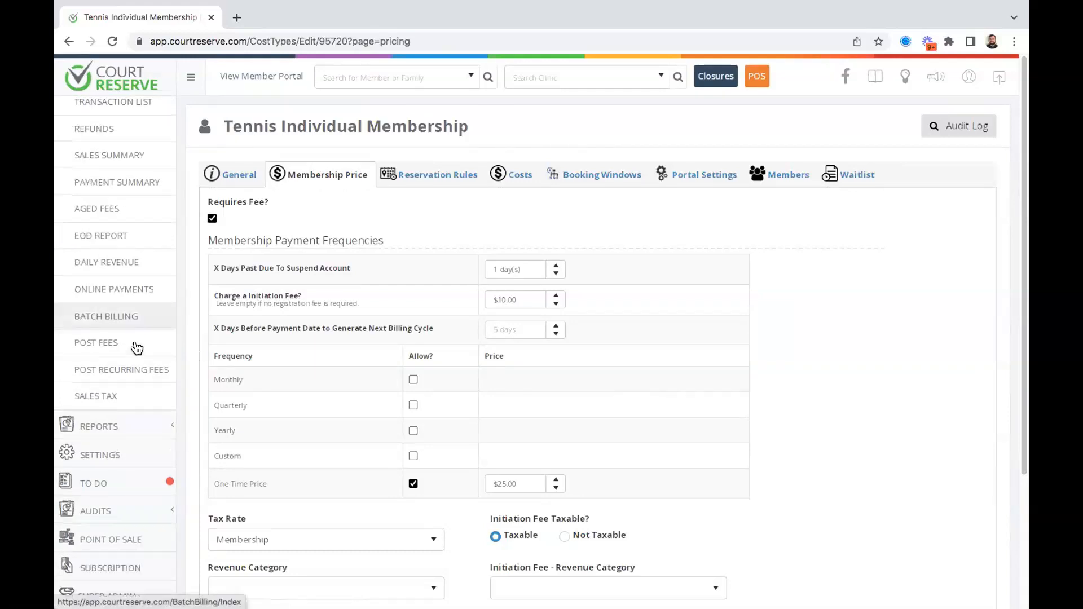
pyautogui.click(134, 450)
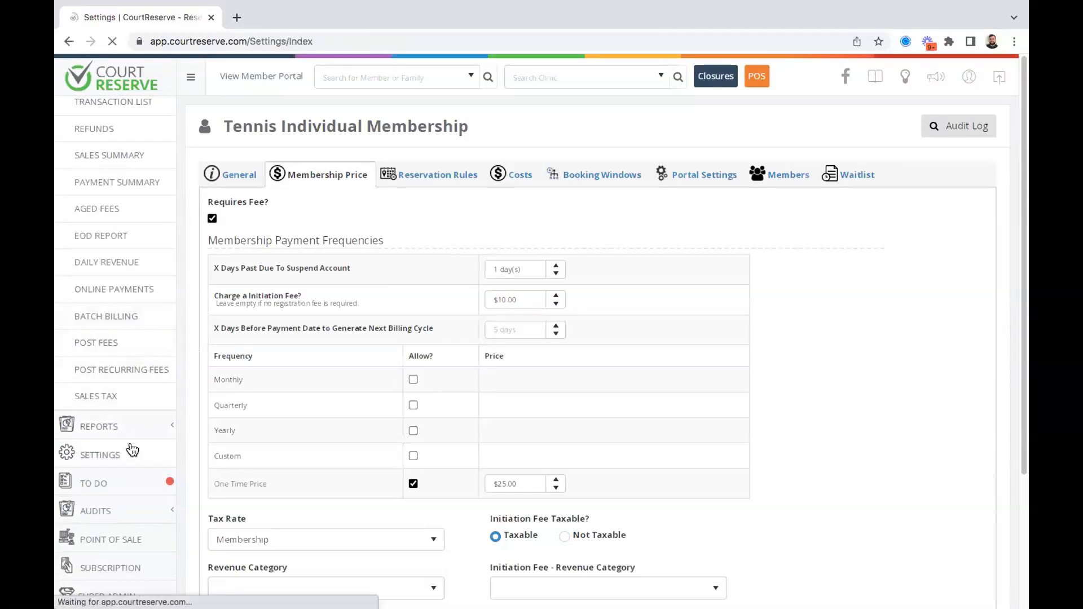
pyautogui.scroll(-6, 445, 357)
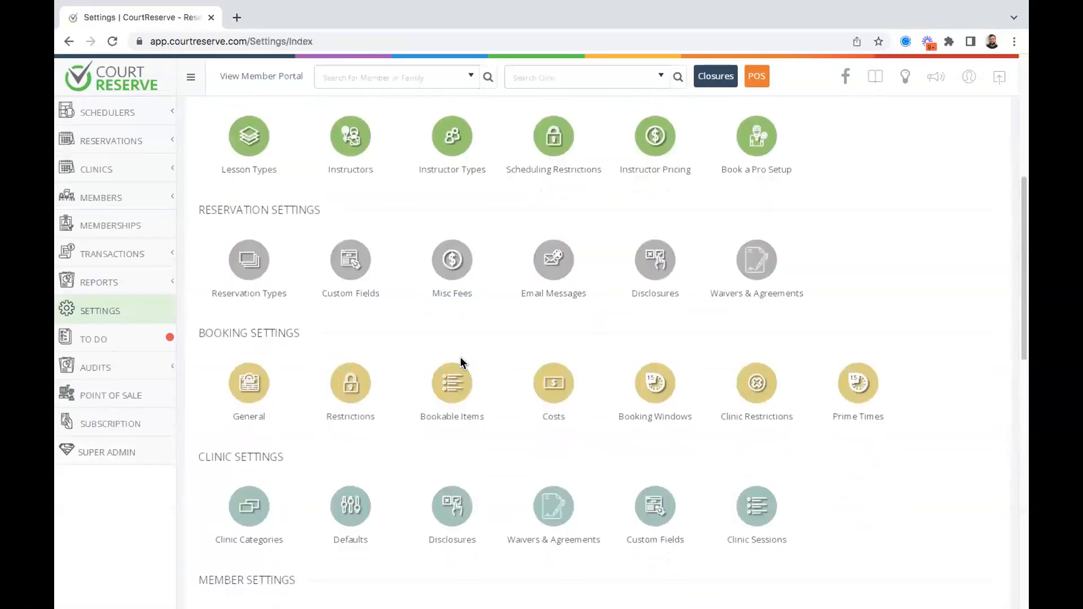
pyautogui.scroll(-8, 460, 361)
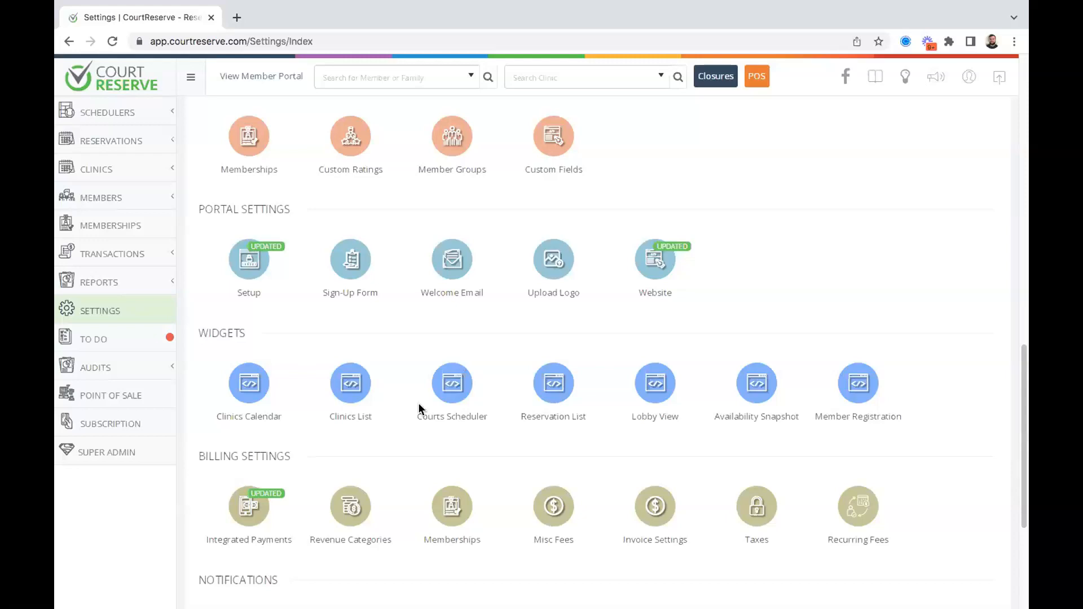
pyautogui.click(352, 504)
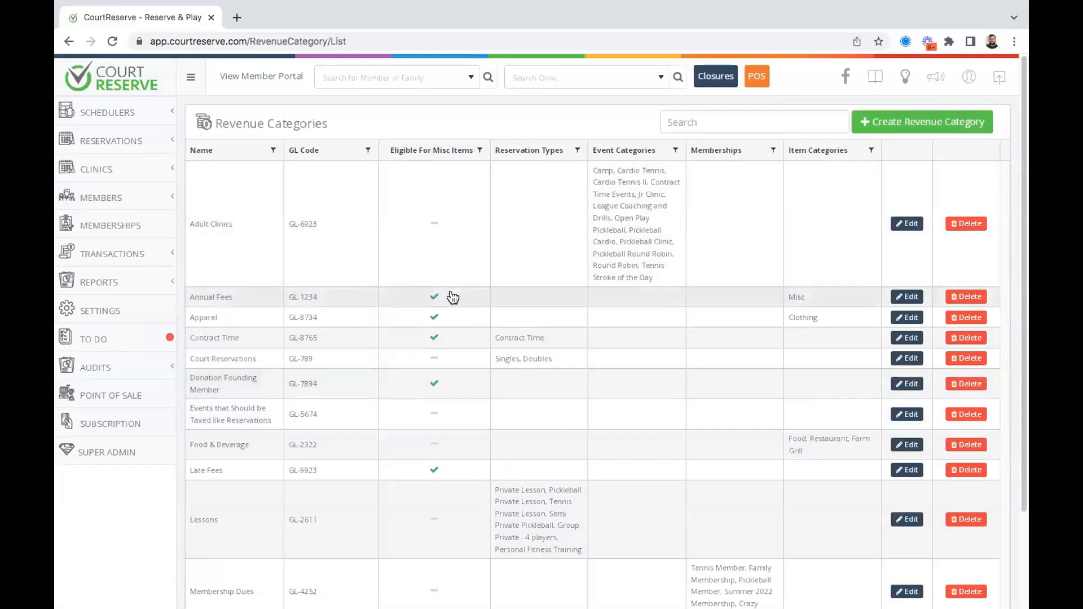
# Scroll through the Revenue Categories list reviewing GL codes, misc-item eligibility and memberships.
pyautogui.scroll(-2, 451, 296)
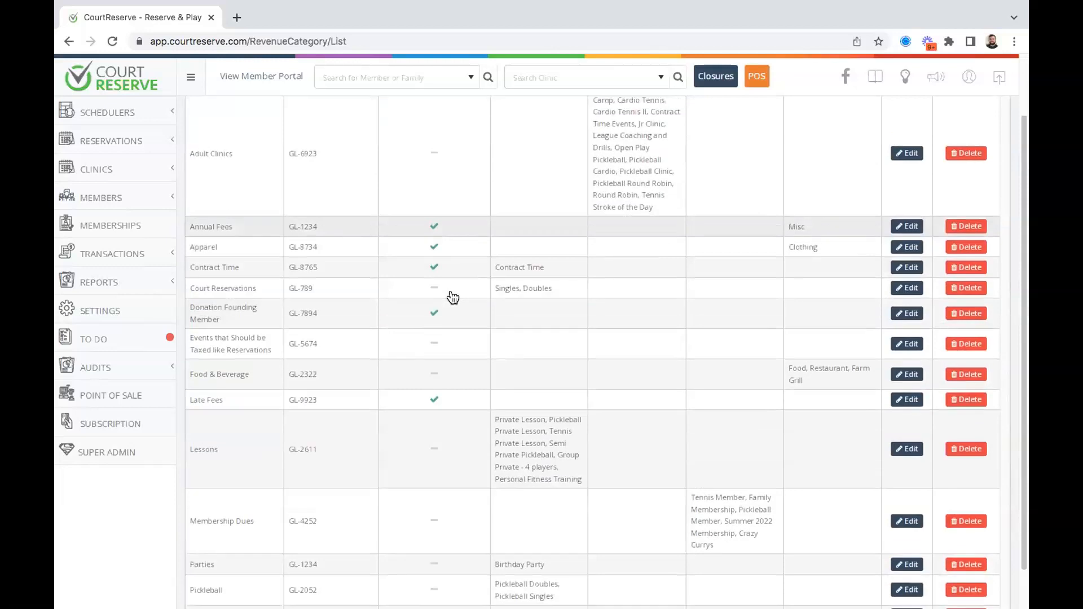
pyautogui.scroll(2, 218, 201)
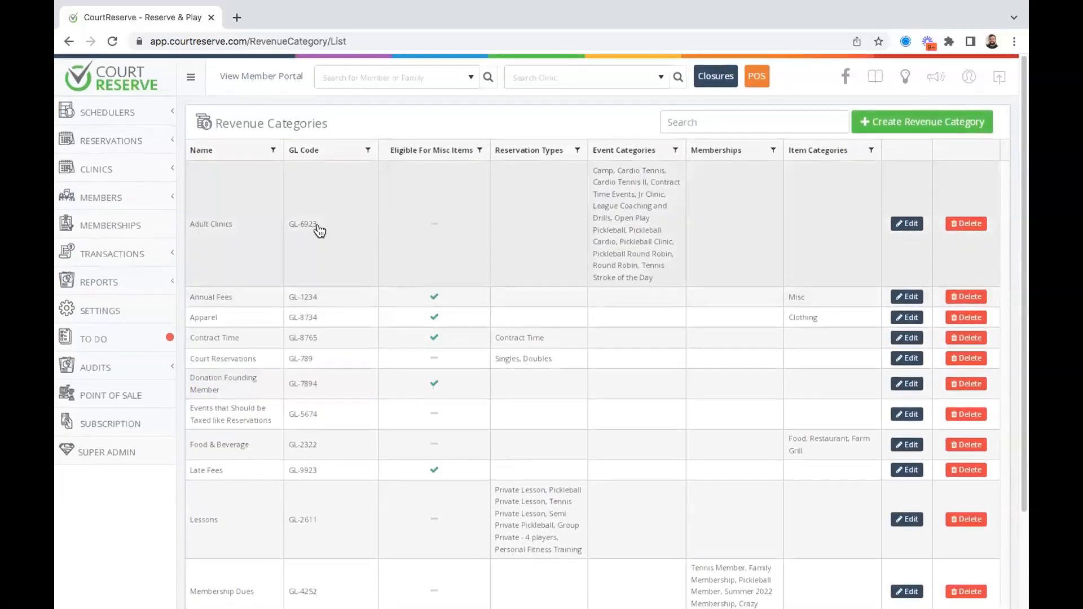
pyautogui.scroll(-1, 319, 231)
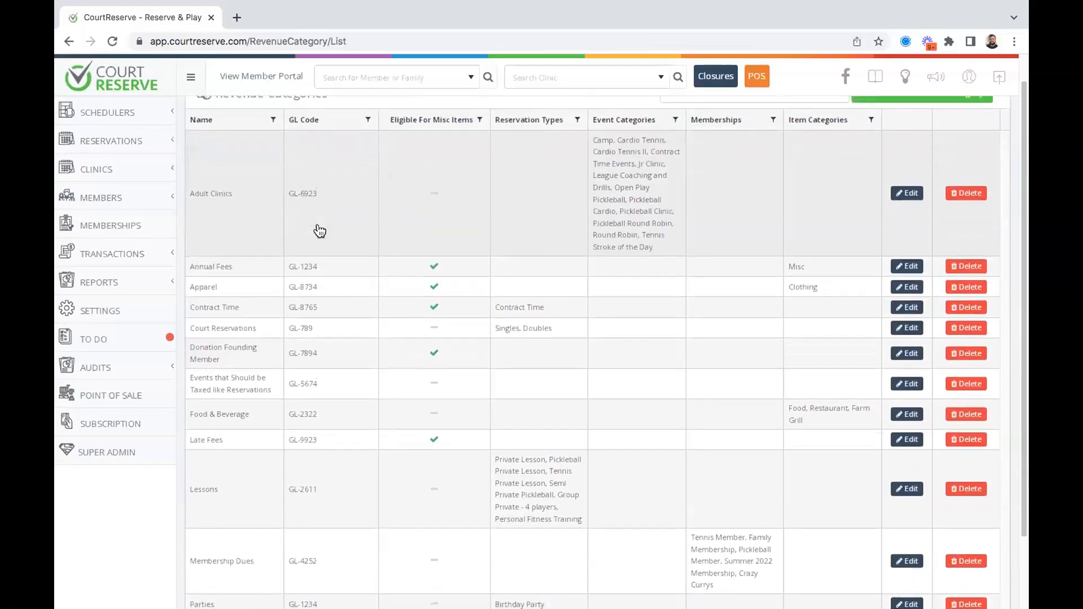
pyautogui.scroll(1, 320, 231)
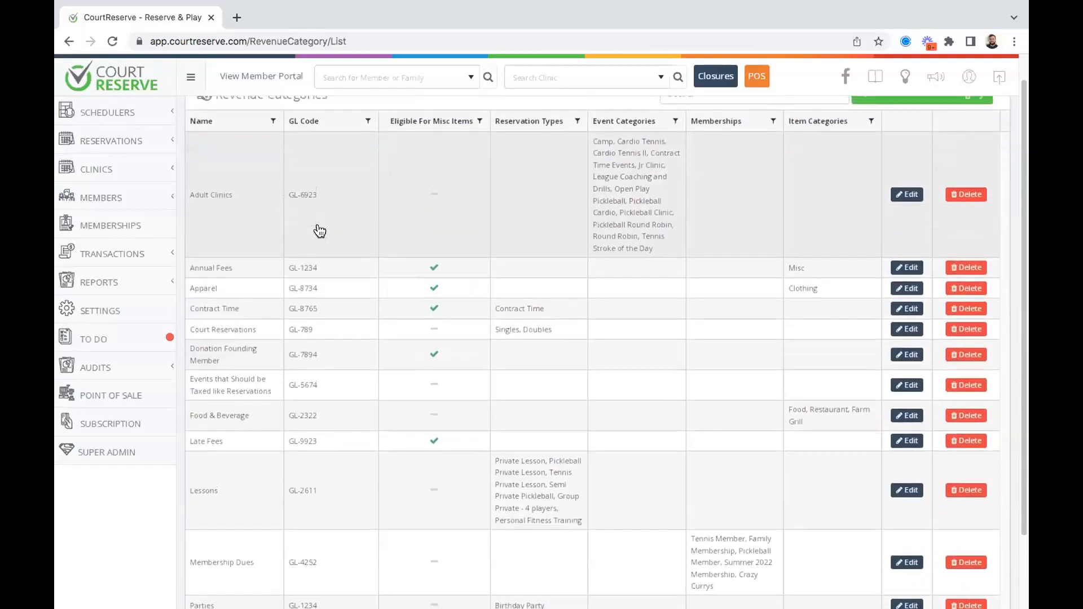
pyautogui.scroll(1, 340, 220)
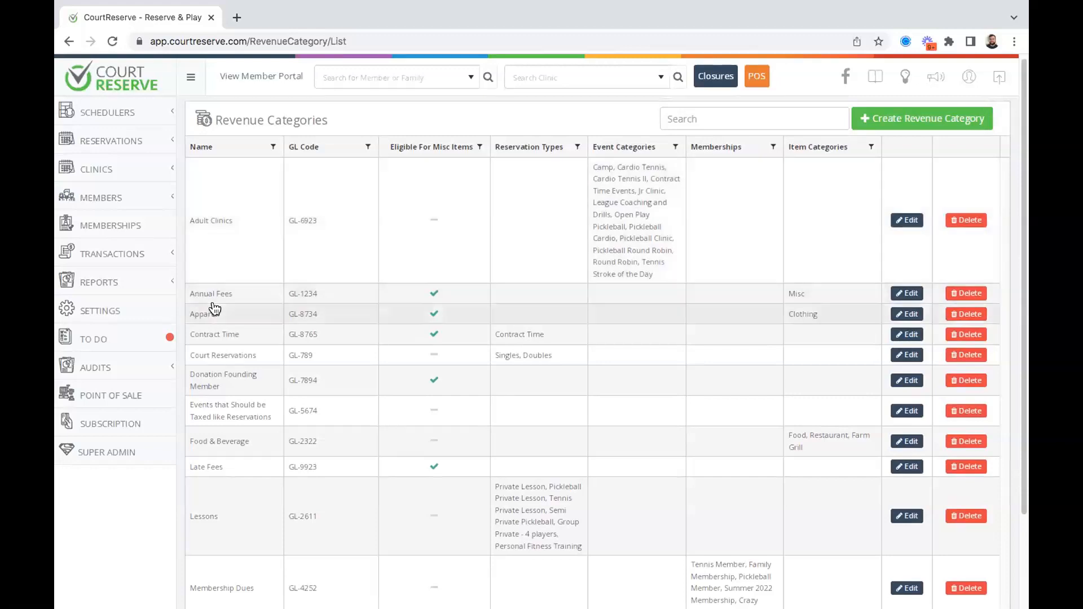
pyautogui.scroll(-1, 329, 279)
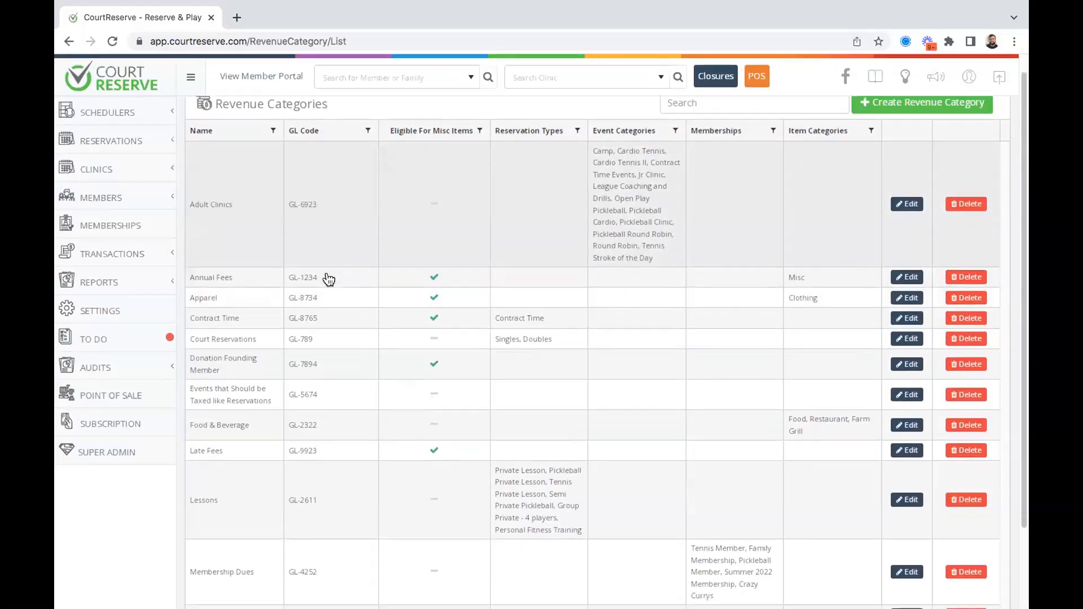
pyautogui.scroll(1, 328, 279)
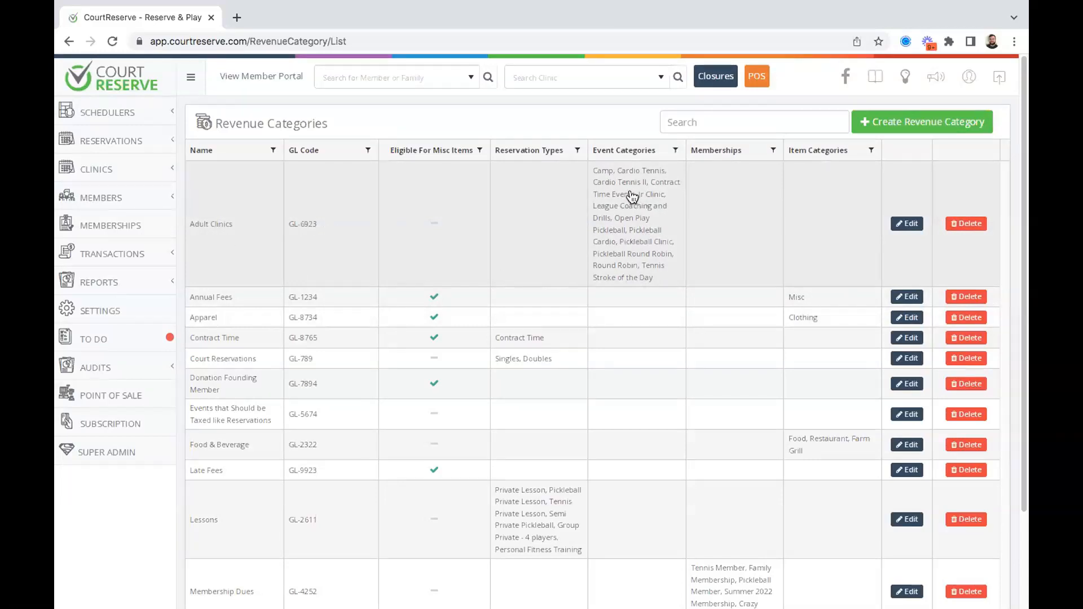
pyautogui.click(601, 176)
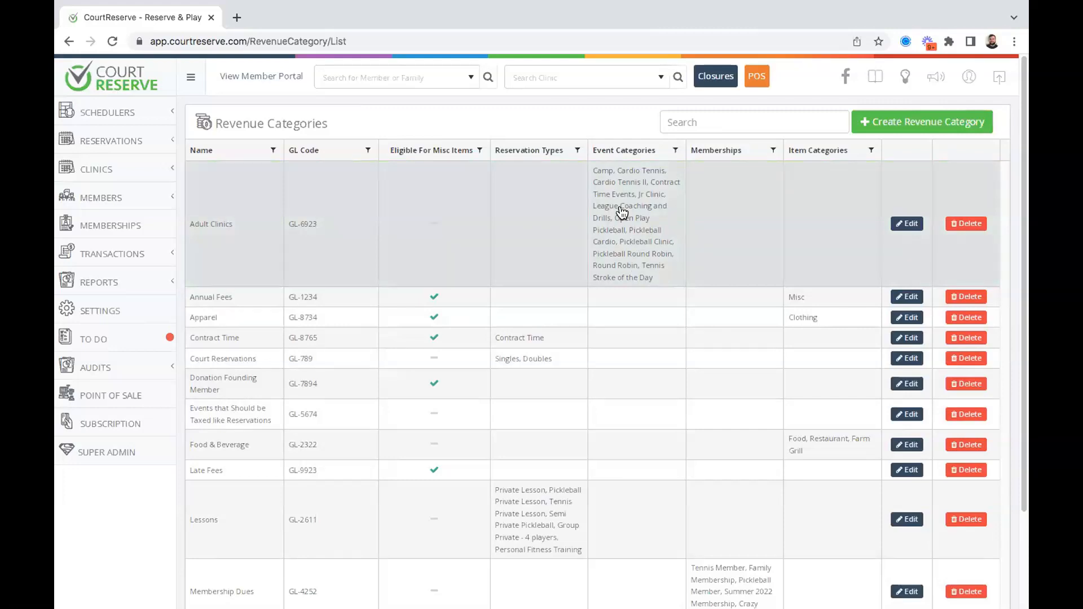
pyautogui.click(678, 244)
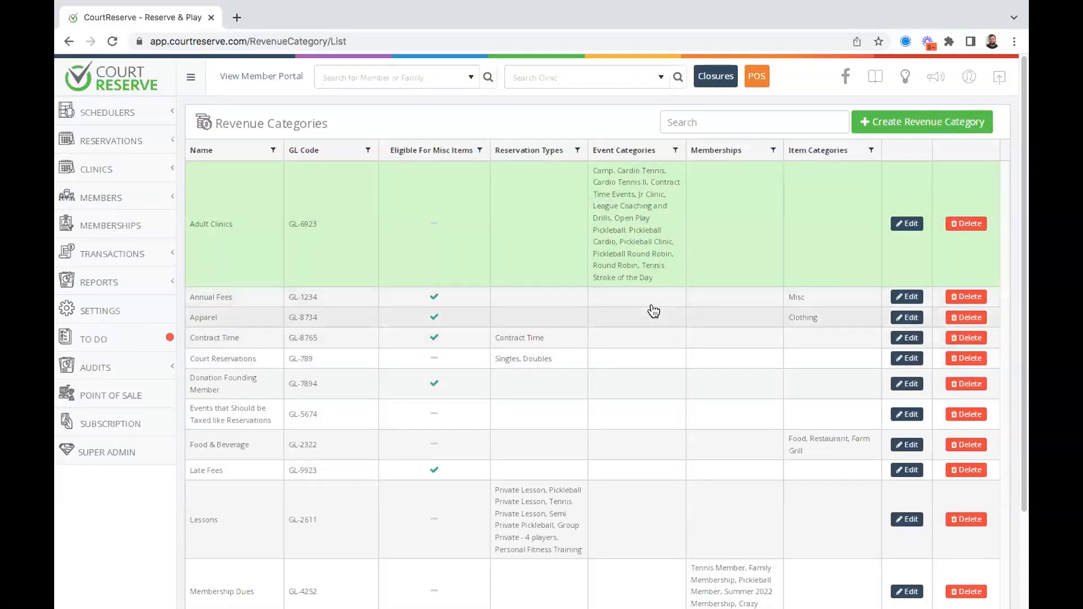
pyautogui.scroll(-3, 651, 313)
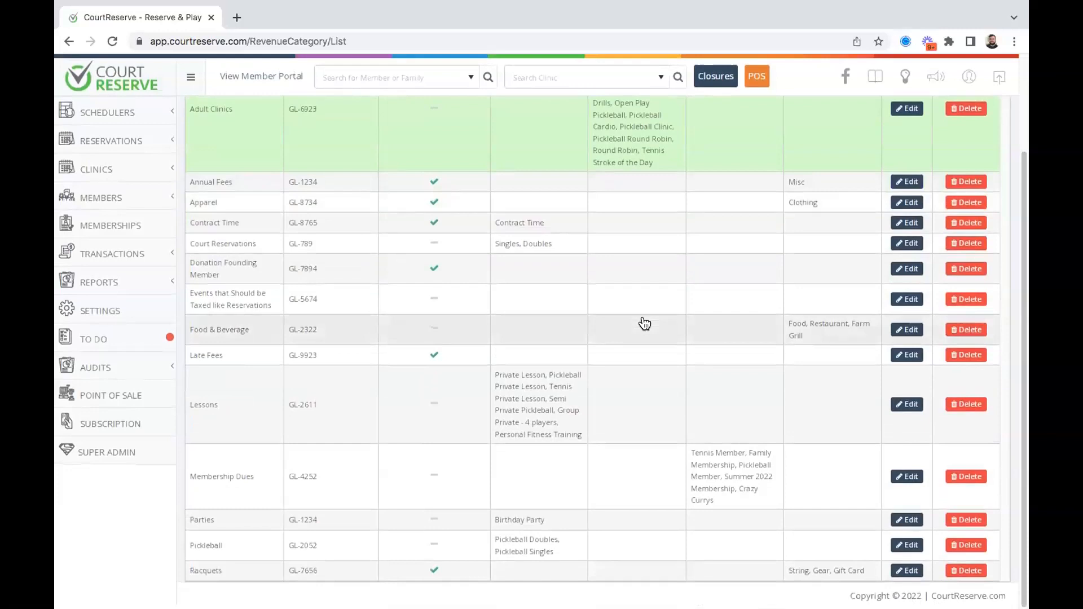
pyautogui.scroll(1, 644, 322)
# Link Tennis Individual Membership to the Annual Fees revenue category and save it.
pyautogui.click(906, 209)
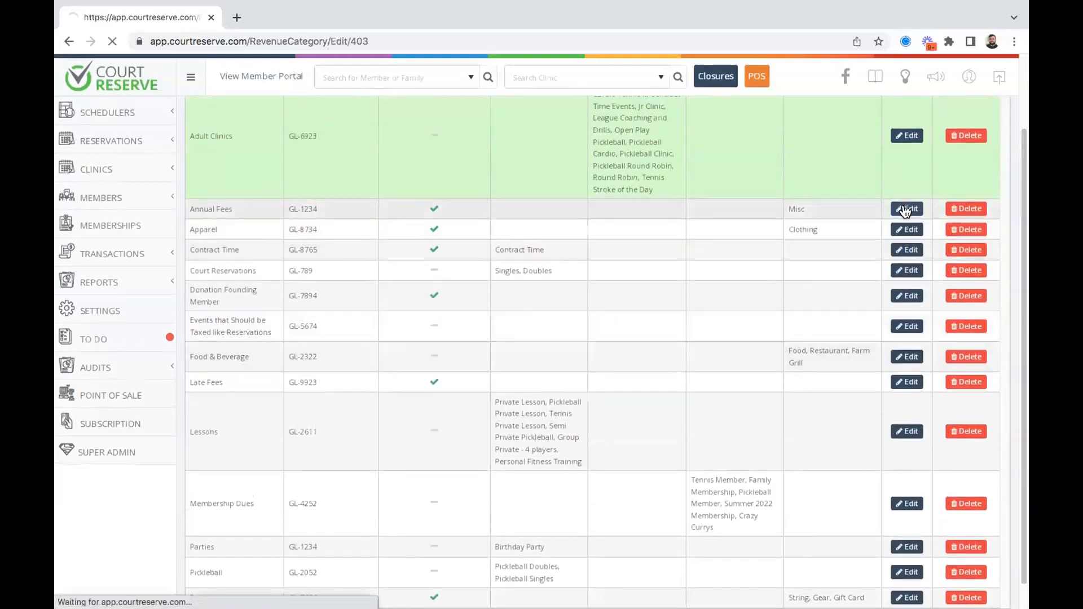
pyautogui.scroll(-1, 425, 287)
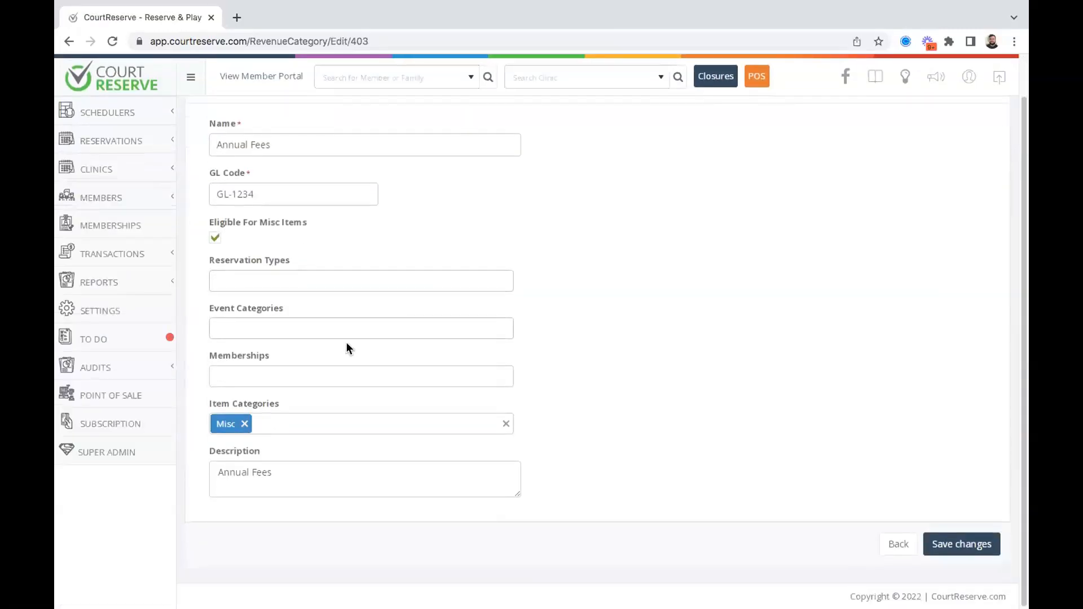
pyautogui.click(278, 374)
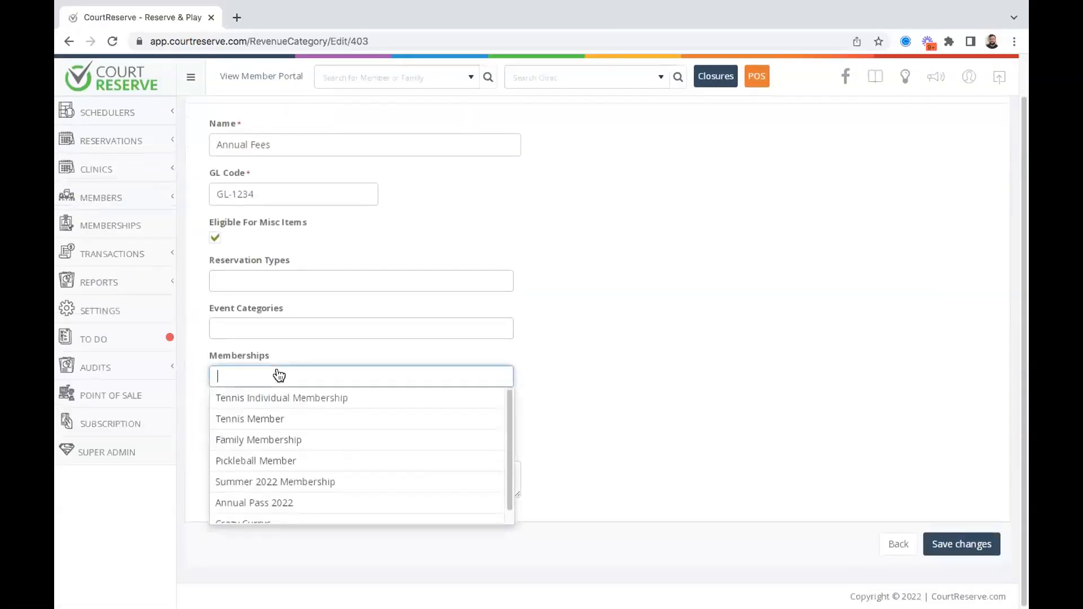
pyautogui.click(341, 394)
pyautogui.click(676, 400)
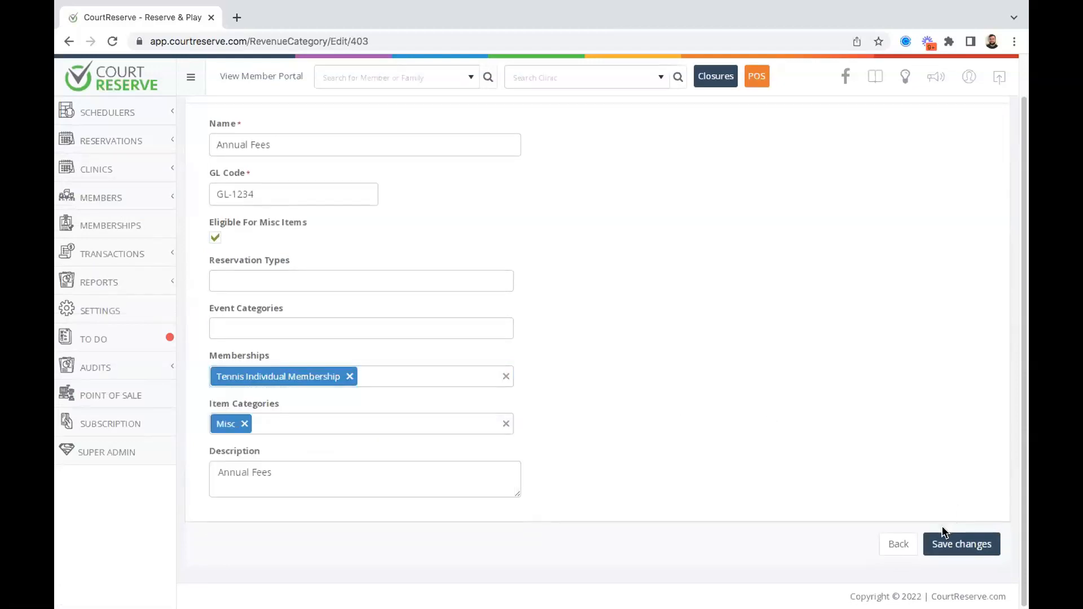
pyautogui.click(929, 540)
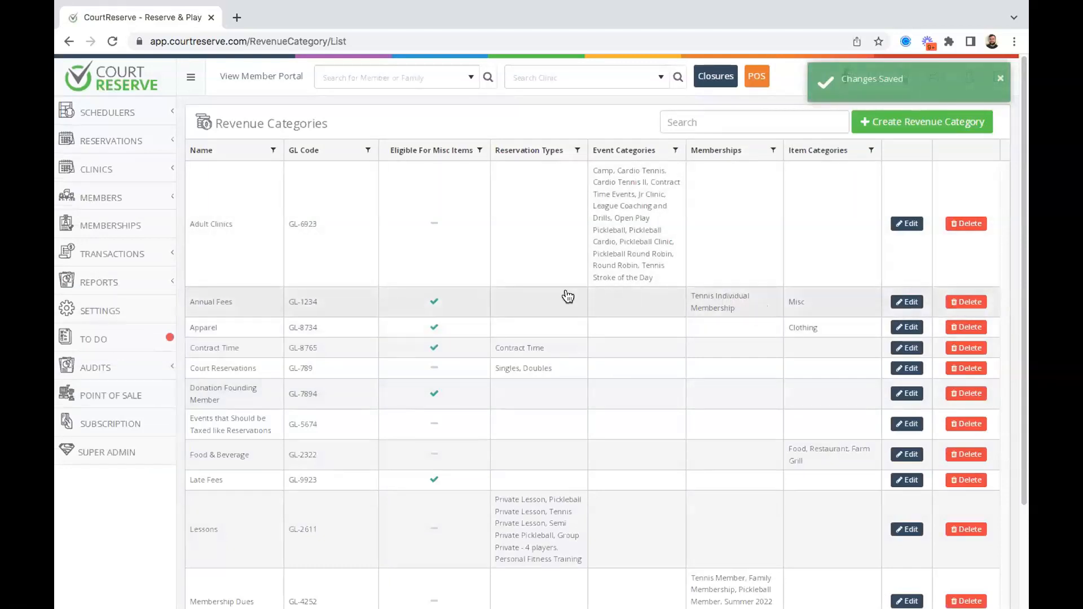
pyautogui.scroll(-3, 567, 296)
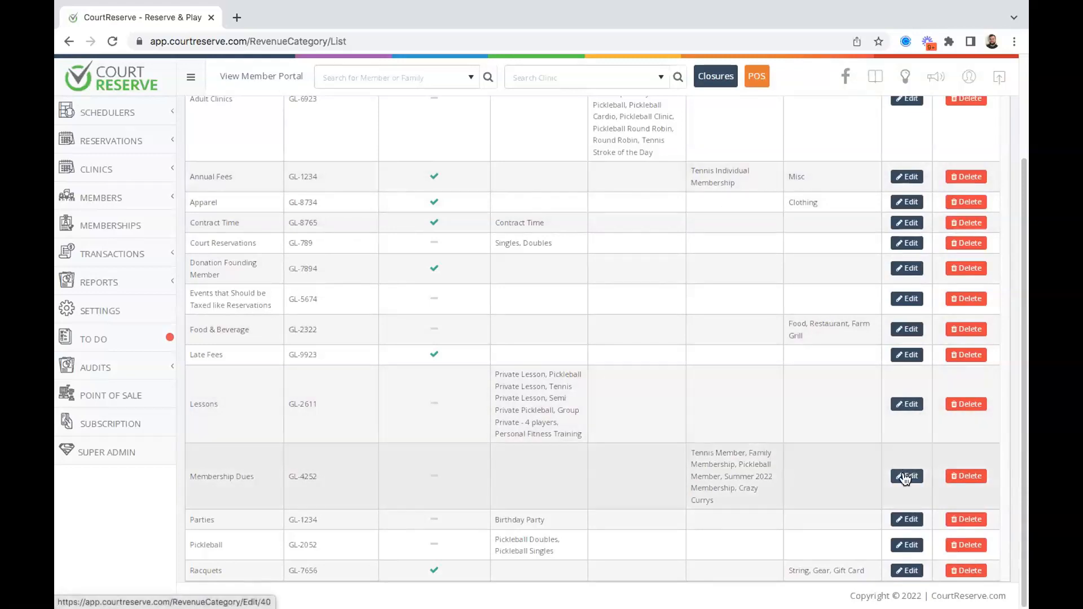
pyautogui.click(906, 477)
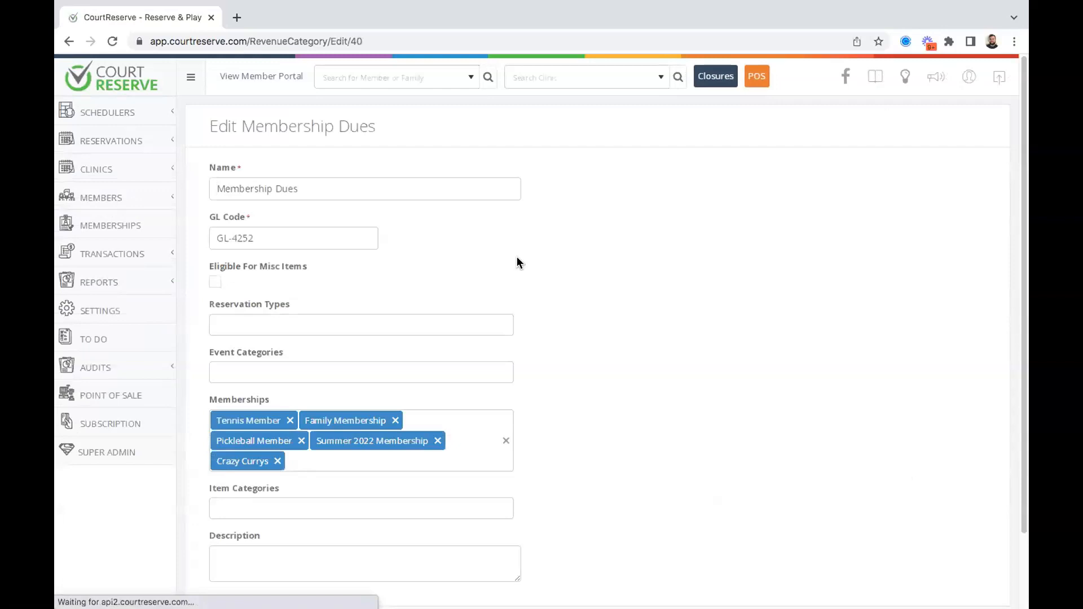
# Link Tennis Individual Membership to the Membership Dues revenue category and save it.
pyautogui.click(469, 441)
pyautogui.click(353, 483)
pyautogui.click(633, 431)
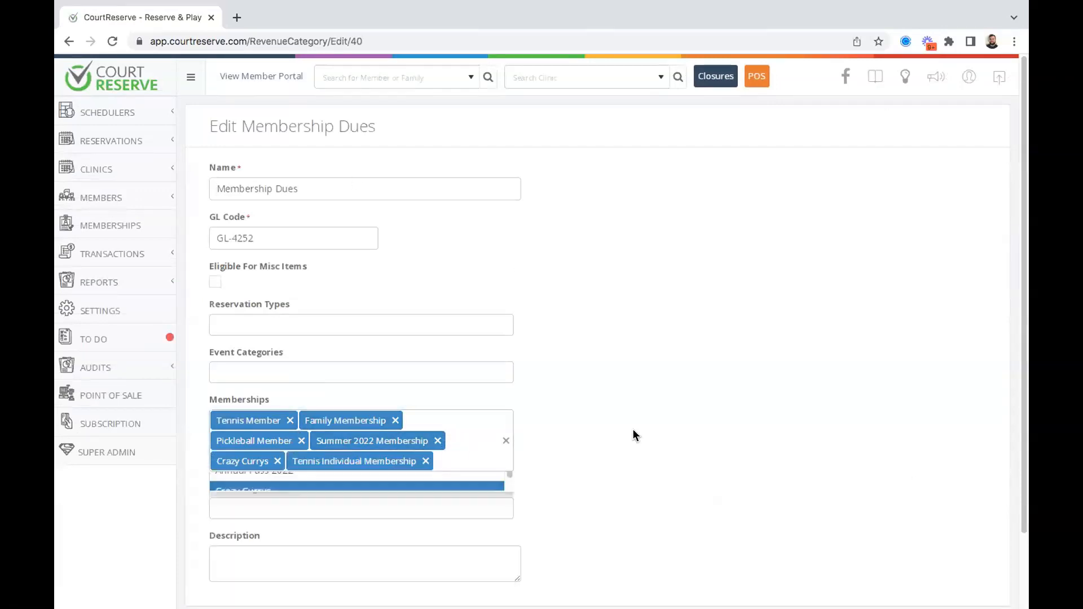
pyautogui.scroll(-2, 634, 434)
pyautogui.scroll(1, 632, 434)
pyautogui.click(953, 542)
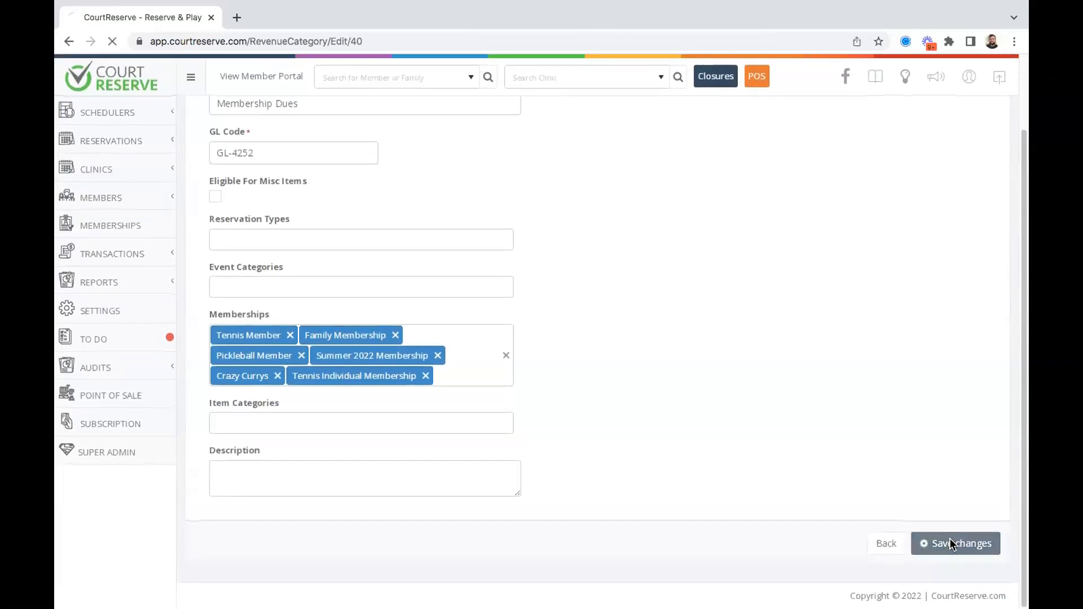
# Review the revenue categories list, then open the Sales Summary transaction report.
pyautogui.scroll(-1, 750, 440)
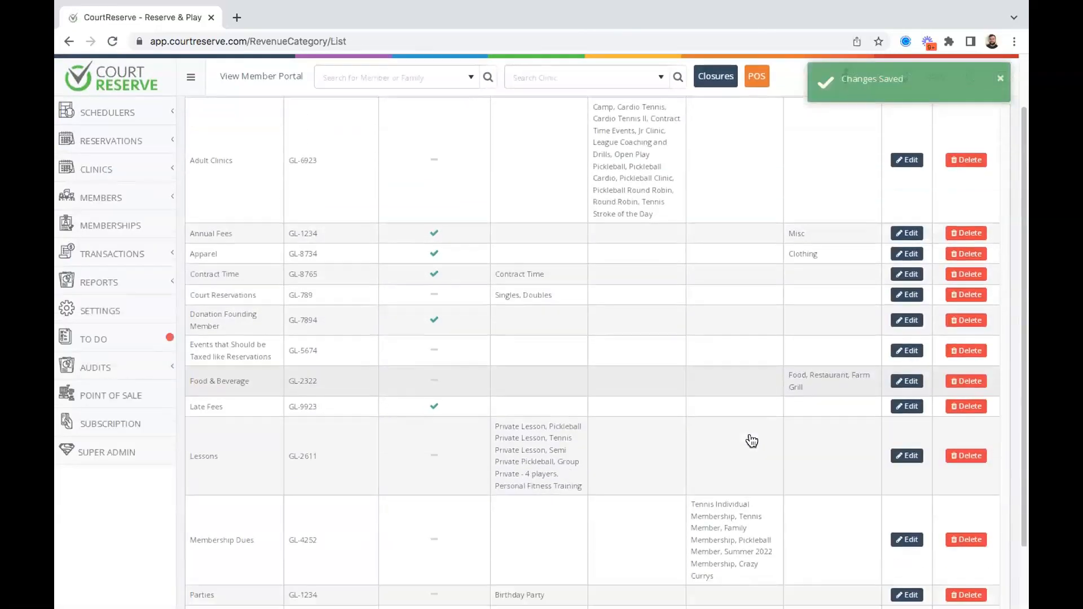
pyautogui.scroll(-2, 697, 326)
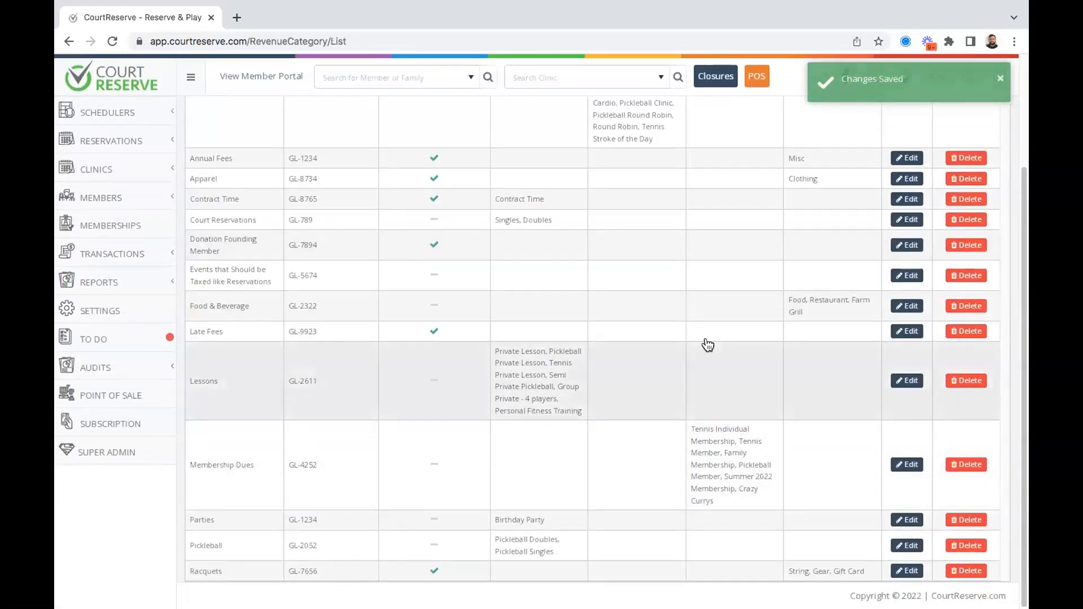
pyautogui.scroll(1, 708, 346)
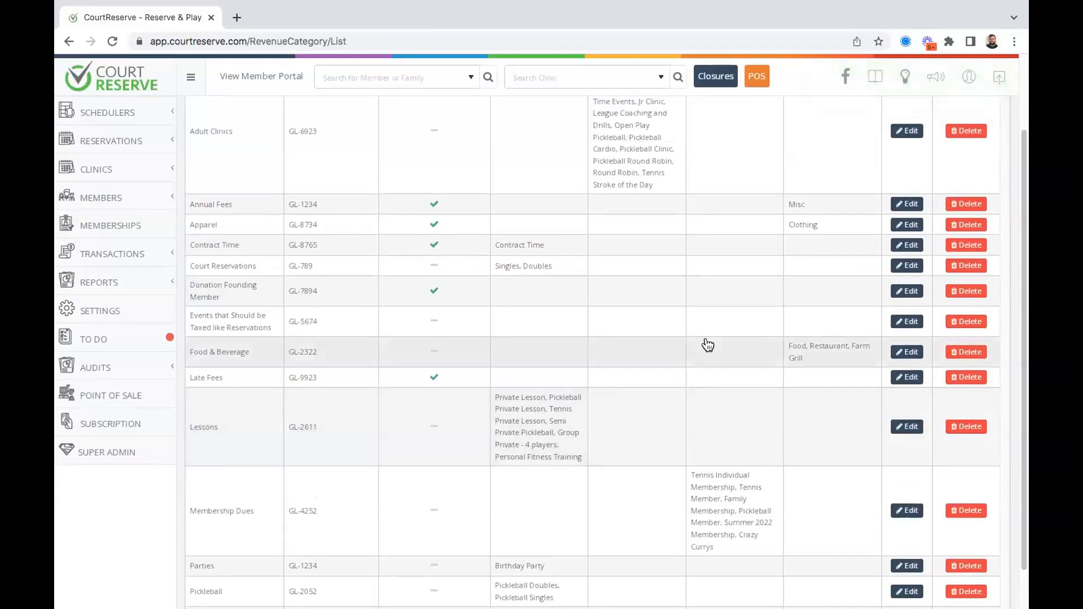
pyautogui.scroll(-1, 708, 345)
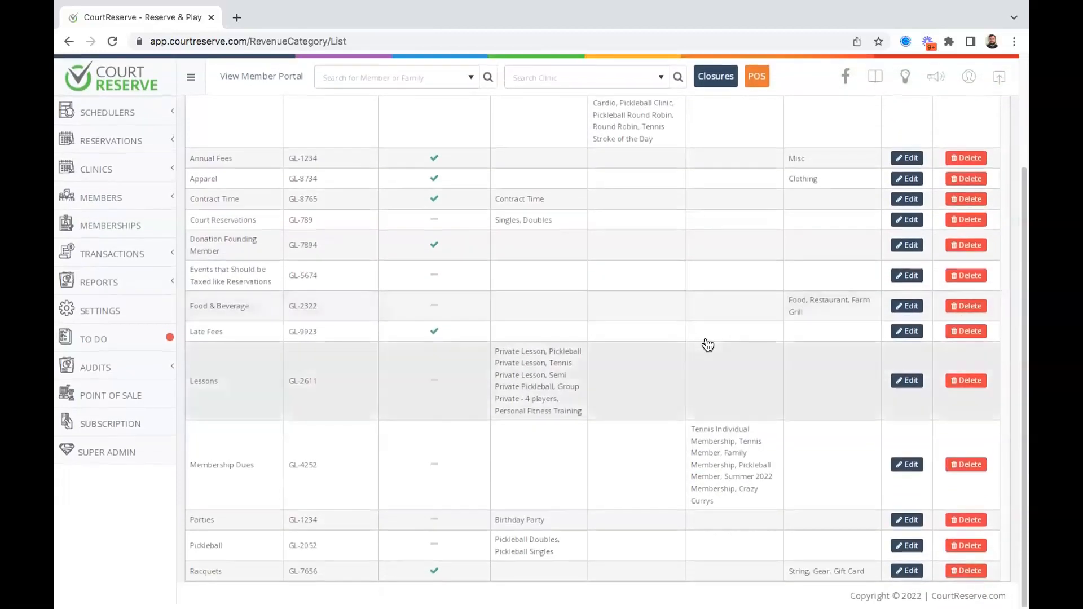
pyautogui.scroll(3, 708, 345)
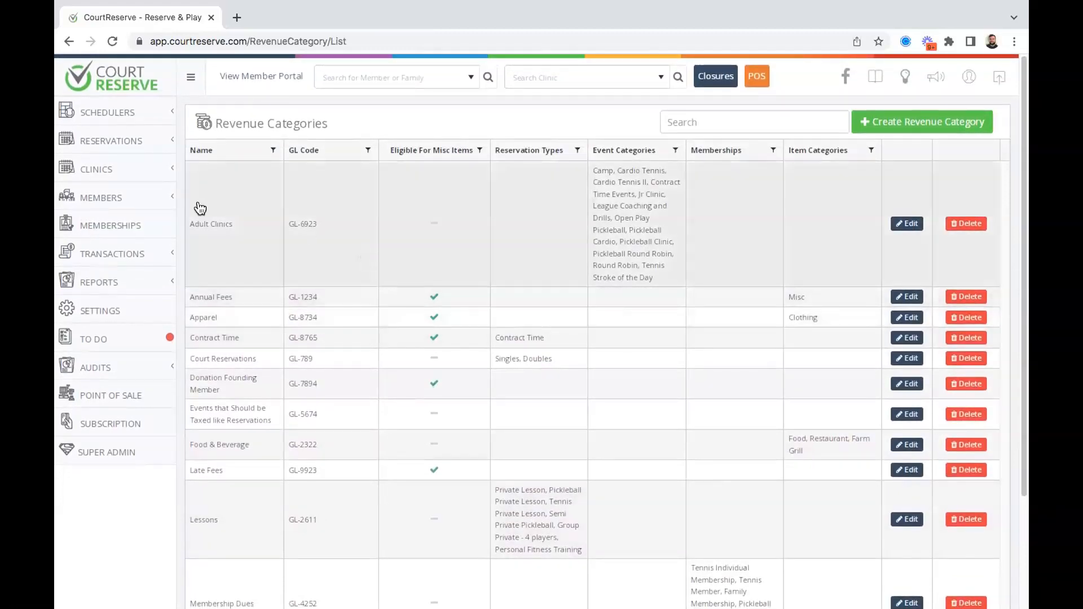
pyautogui.click(114, 256)
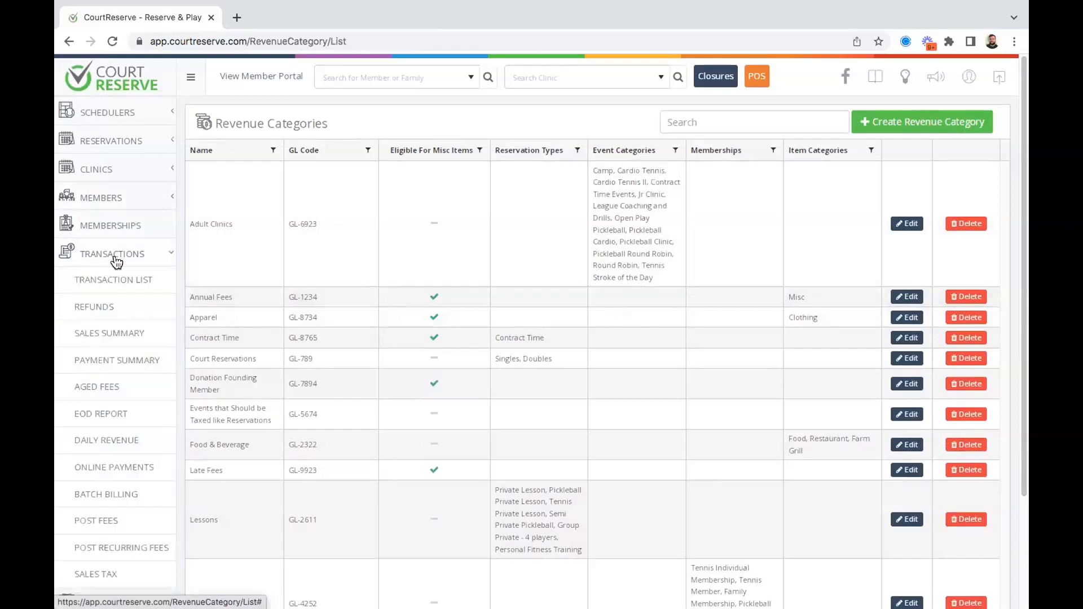
pyautogui.click(138, 330)
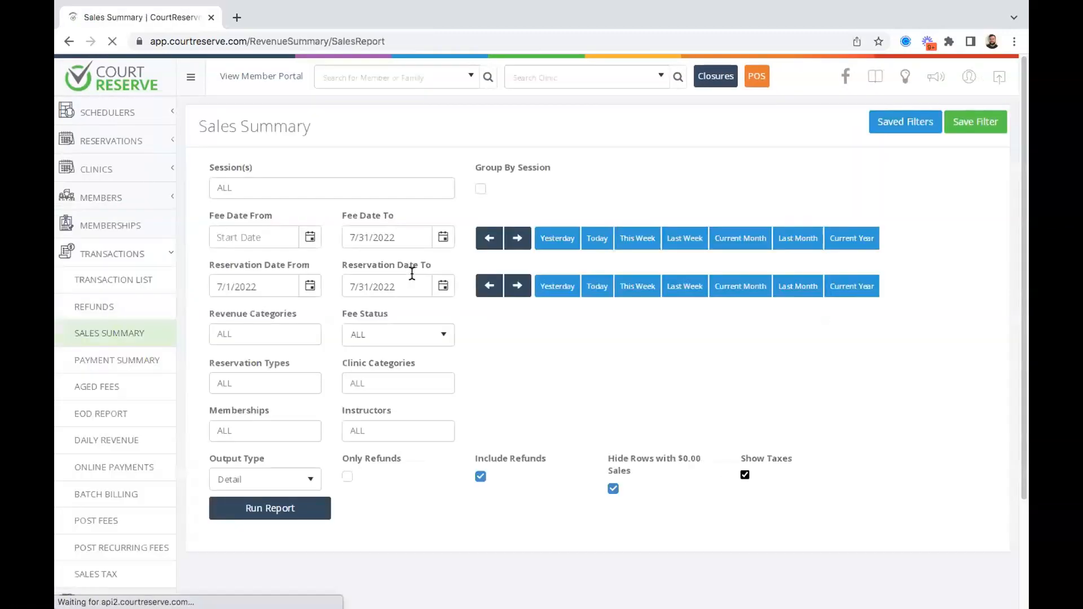
# Clear the Fee Date To value and set the Sales Summary output type to Revenue Categories.
pyautogui.scroll(-1, 604, 327)
pyautogui.click(406, 198)
pyautogui.press('BackSpace')
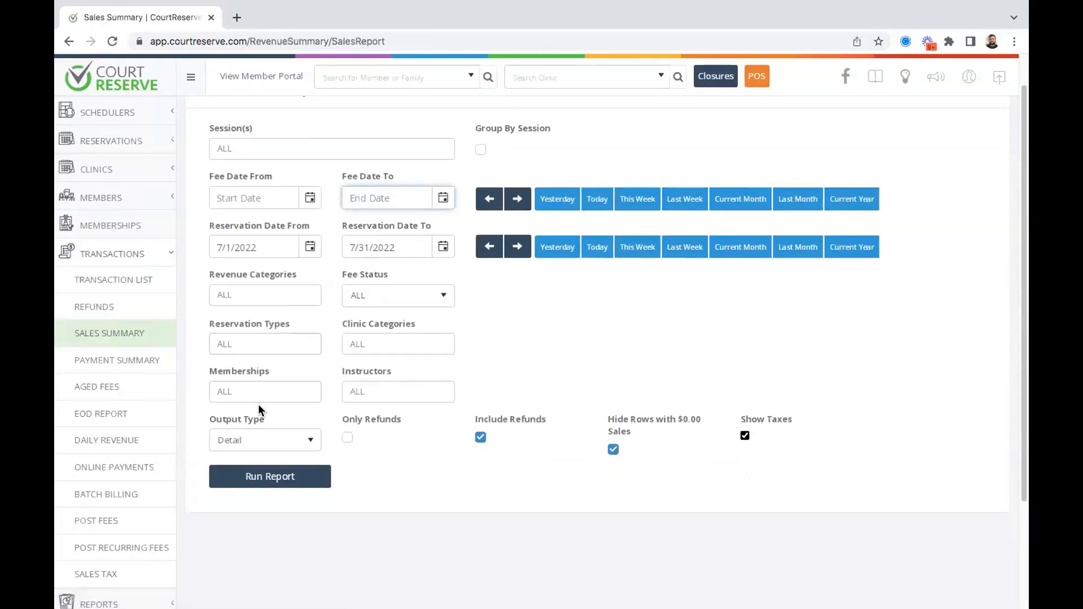
pyautogui.click(251, 440)
pyautogui.click(237, 505)
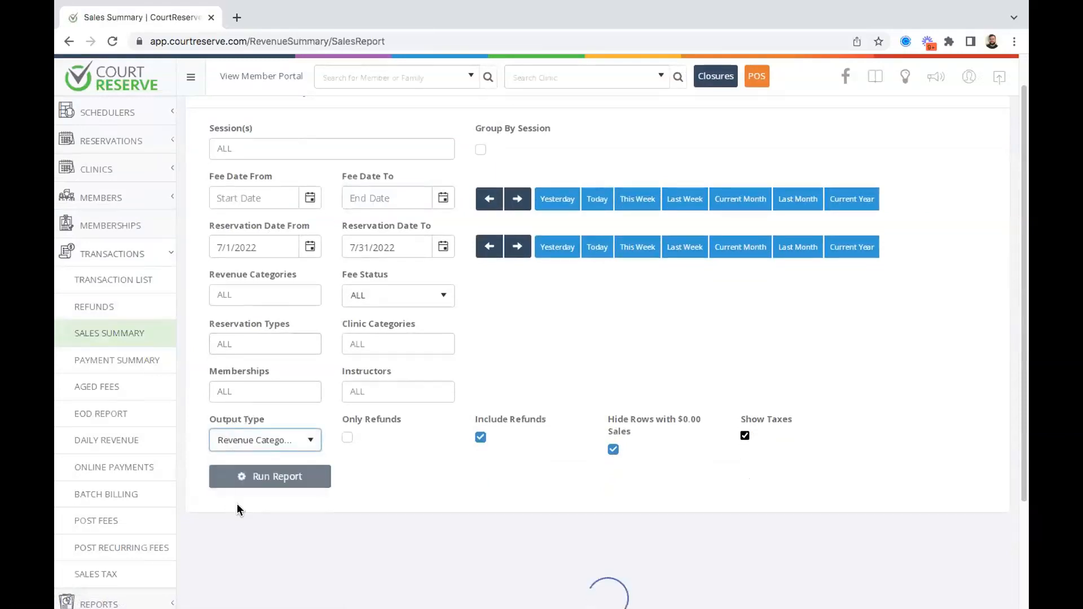
# Open the transaction details for the Unassigned revenue category row.
pyautogui.scroll(-3, 568, 291)
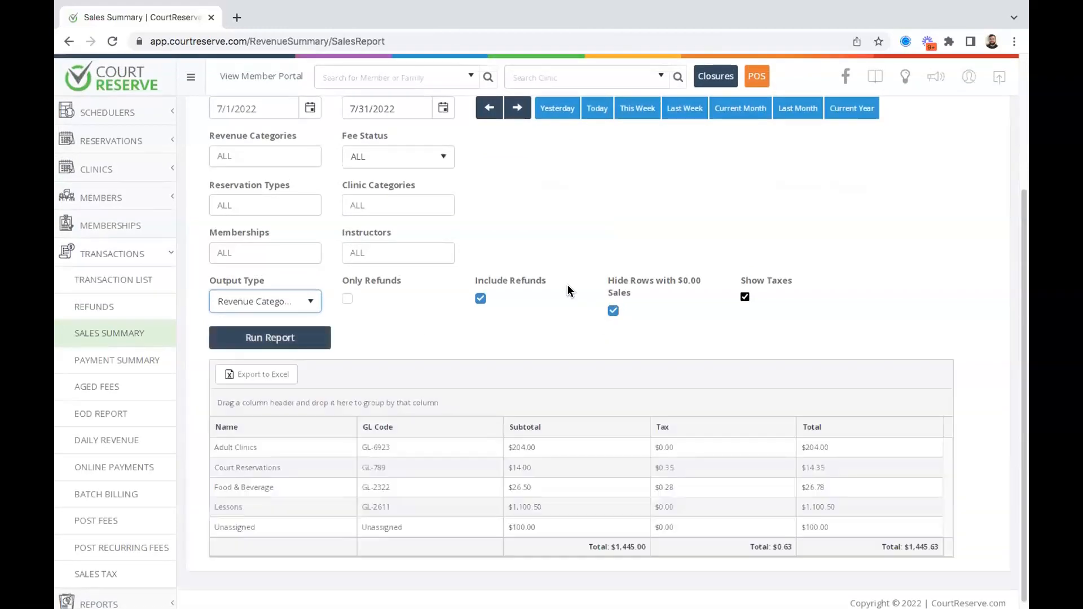
pyautogui.scroll(-1, 569, 291)
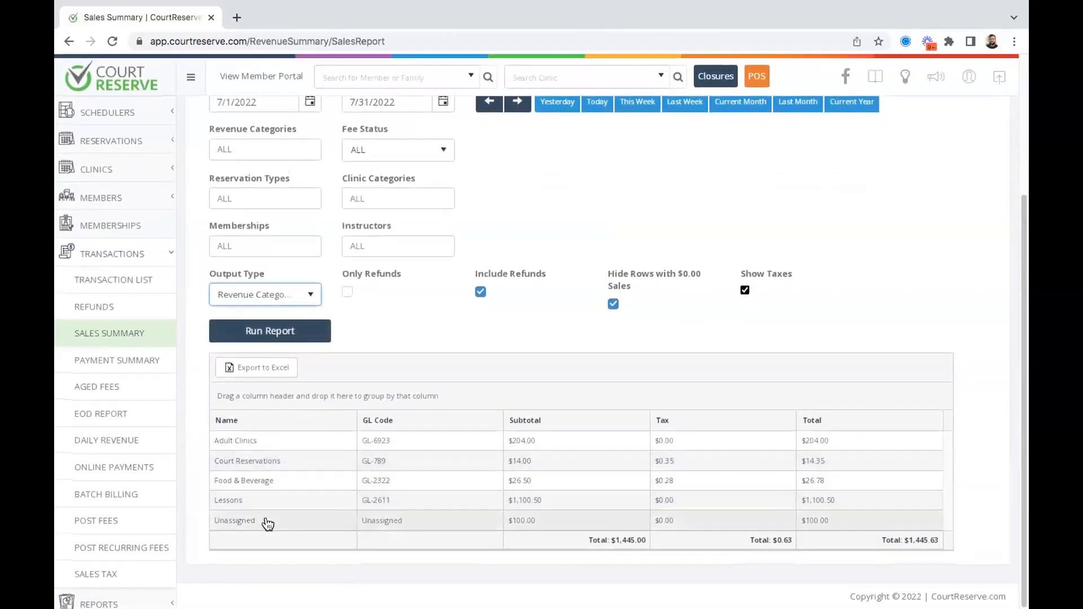
pyautogui.moveTo(260, 527); pyautogui.dragTo(208, 524)
pyautogui.click(258, 558)
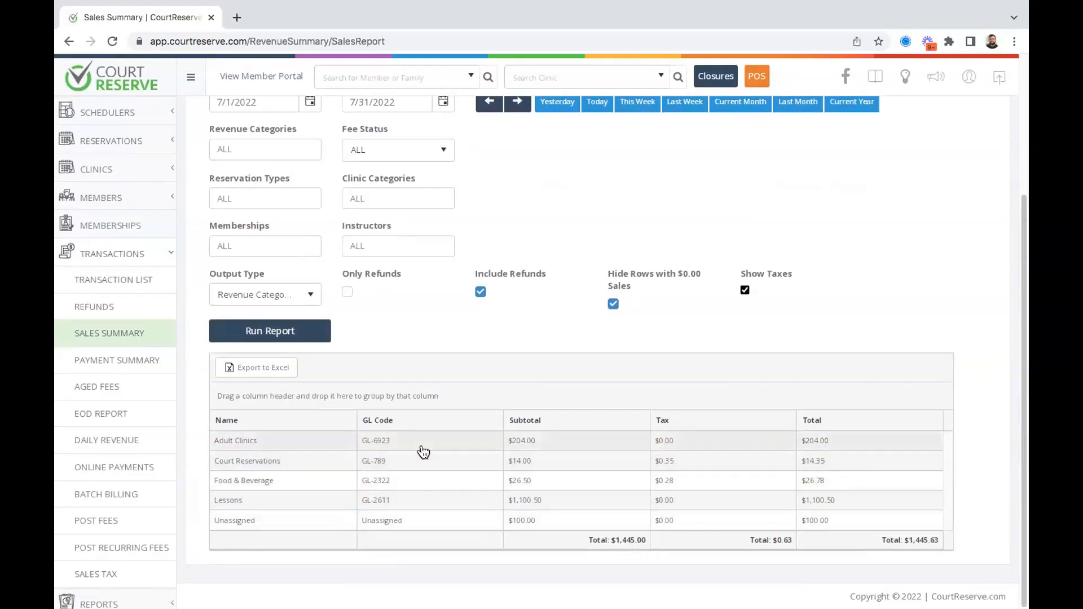
pyautogui.click(243, 294)
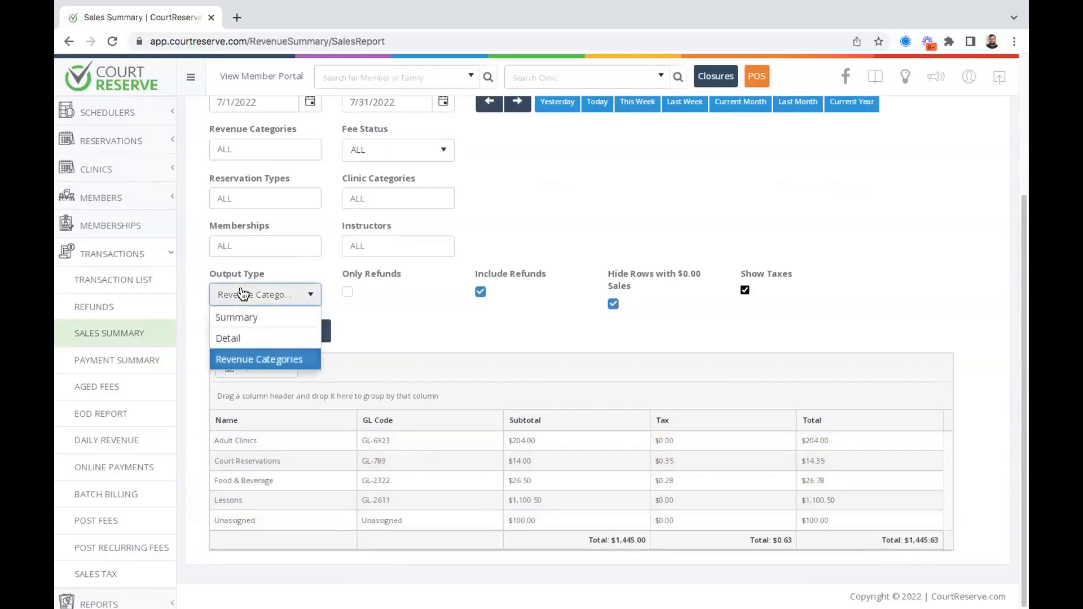
pyautogui.click(421, 310)
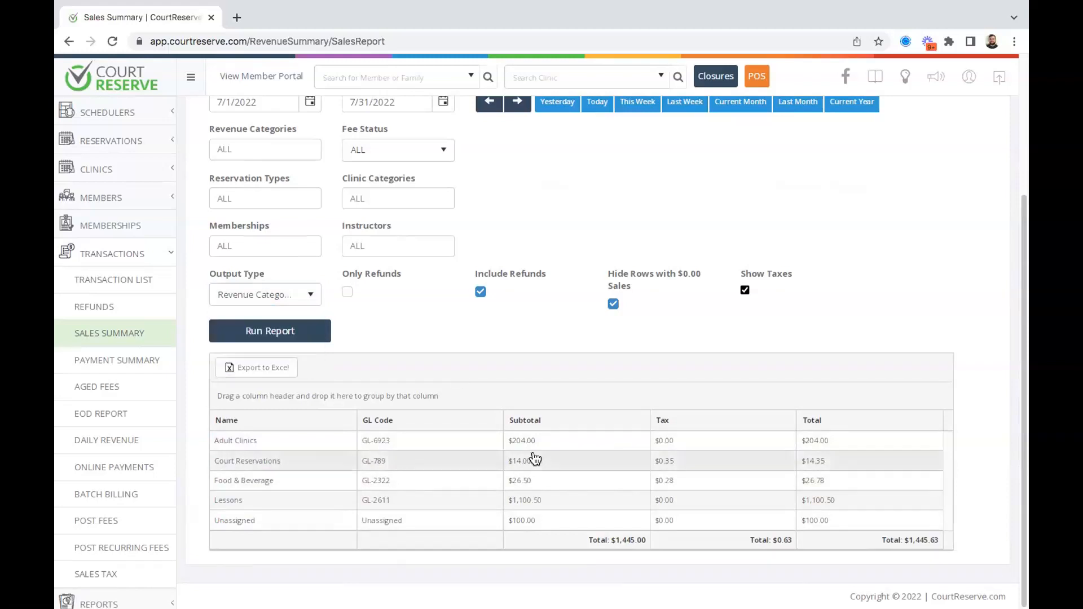
pyautogui.click(237, 519)
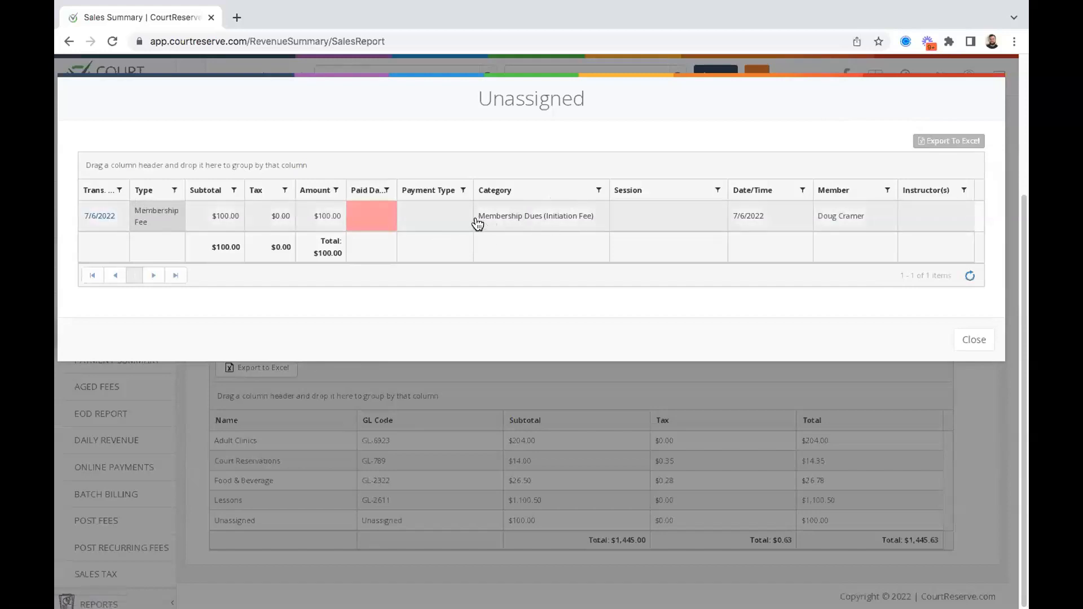
# Open the member's record in a new tab and show their Individual Membership details.
pyautogui.moveTo(484, 219); pyautogui.dragTo(564, 231)
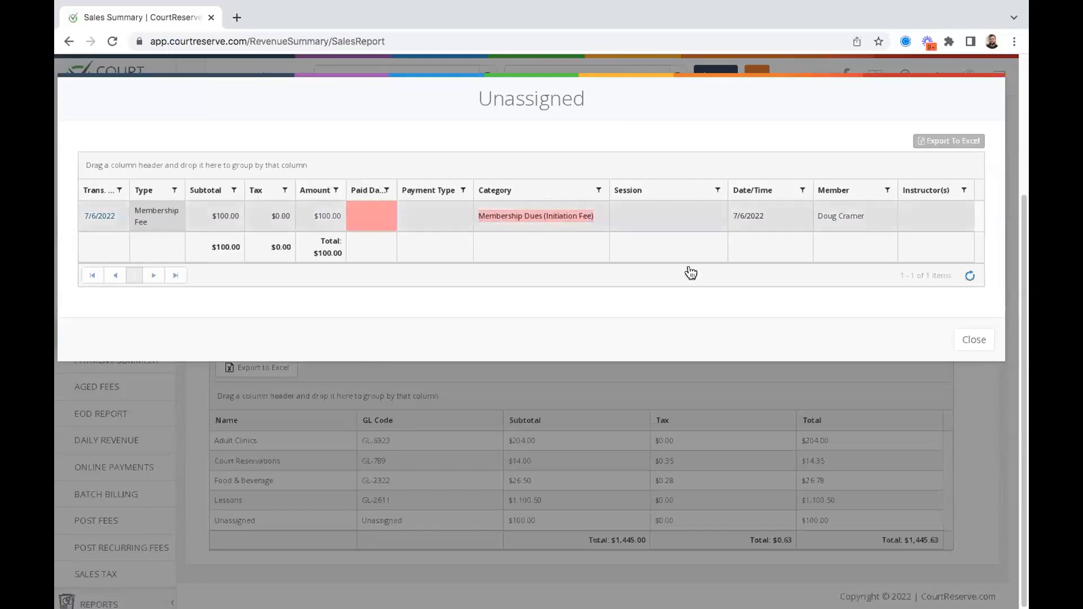
pyautogui.click(827, 215)
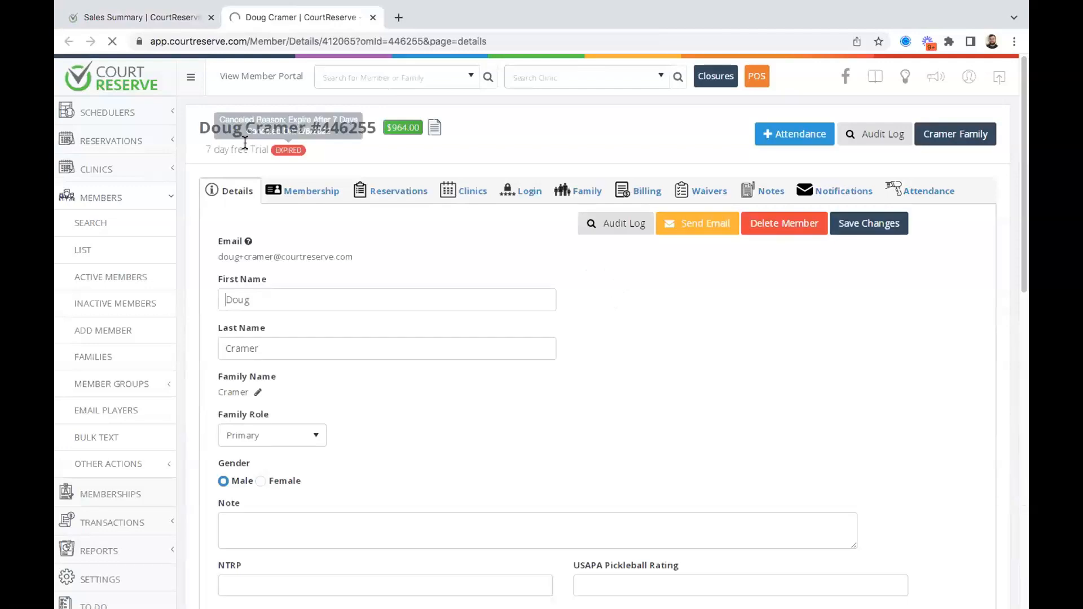
pyautogui.click(295, 187)
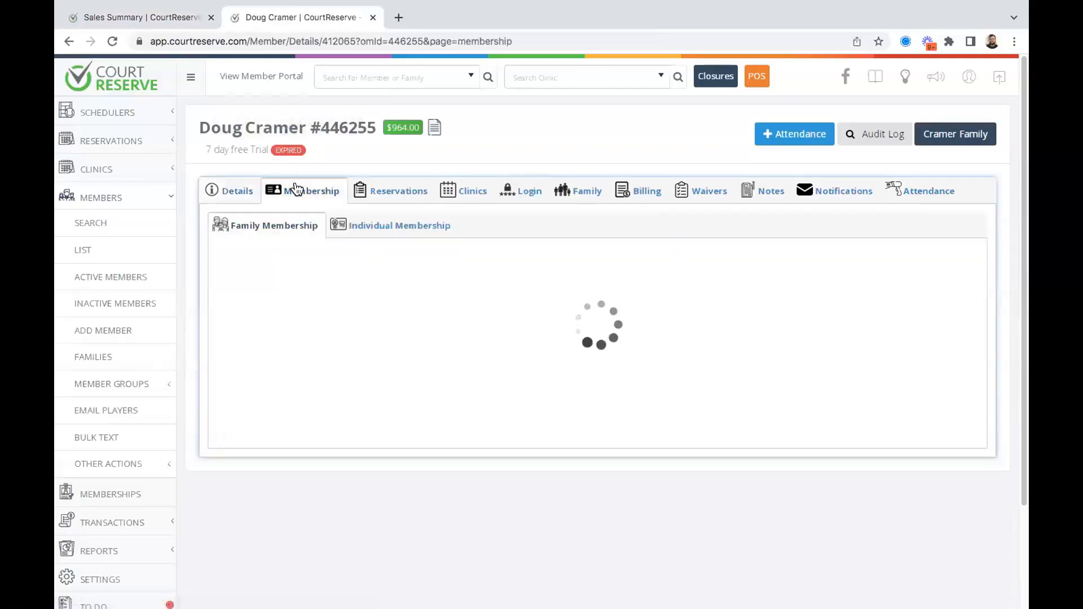
pyautogui.click(384, 224)
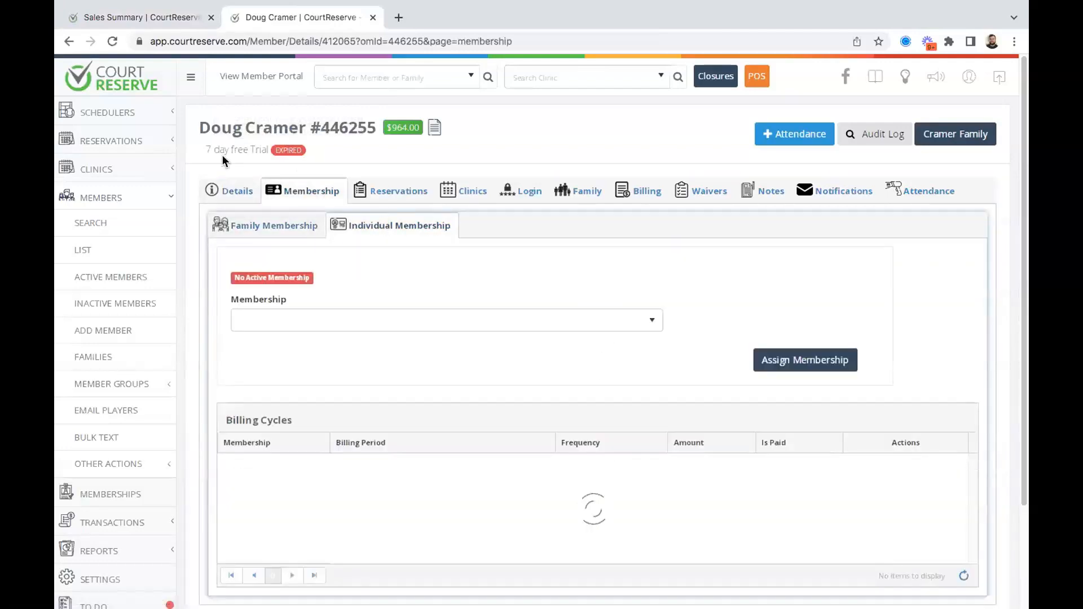
# Locate the unpaid $100.00 Club Initiation Fee dated 7/6/2022 among the billing cycles.
pyautogui.scroll(-3, 589, 339)
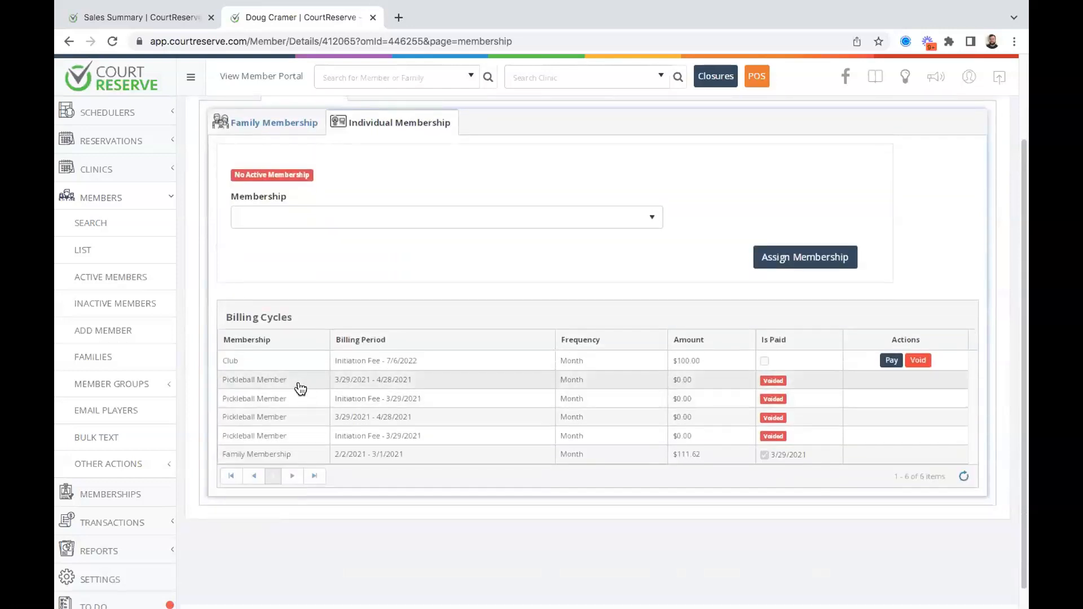
pyautogui.doubleClick(228, 364)
pyautogui.moveTo(427, 366); pyautogui.dragTo(333, 367)
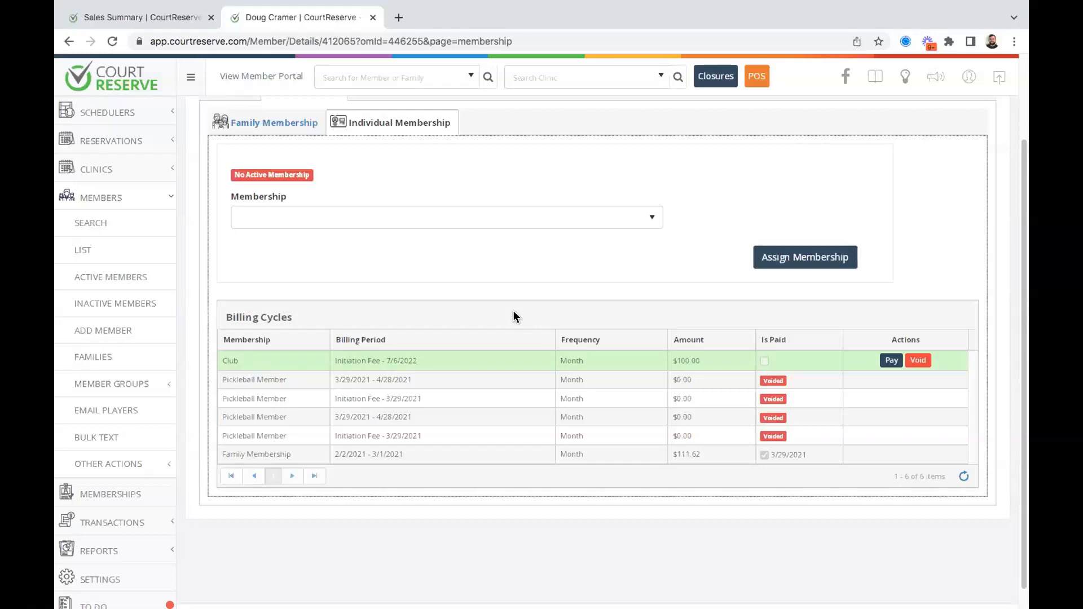
pyautogui.scroll(2, 514, 316)
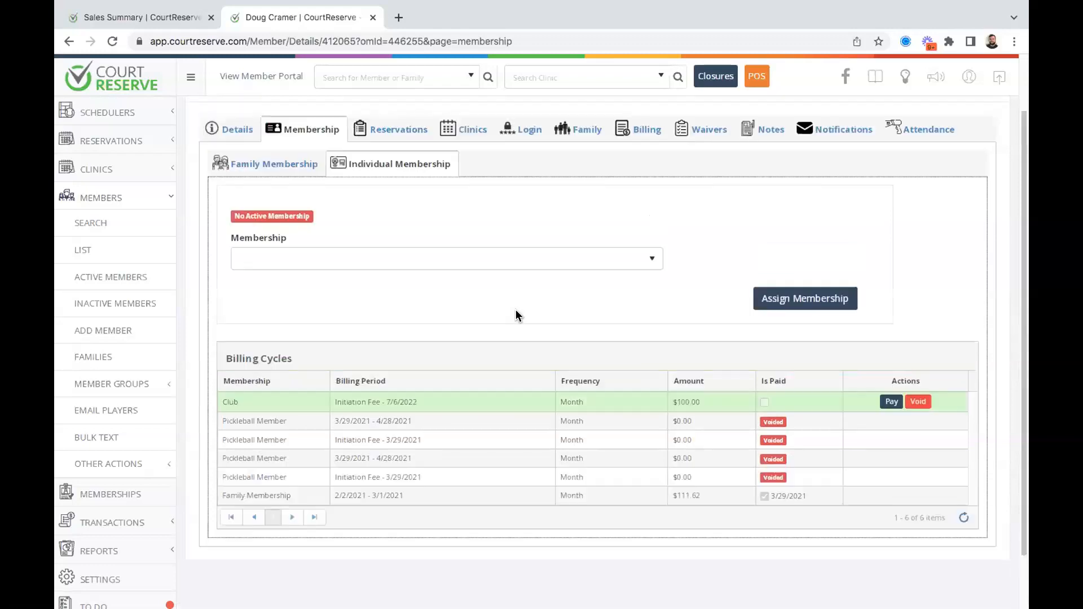
pyautogui.click(360, 429)
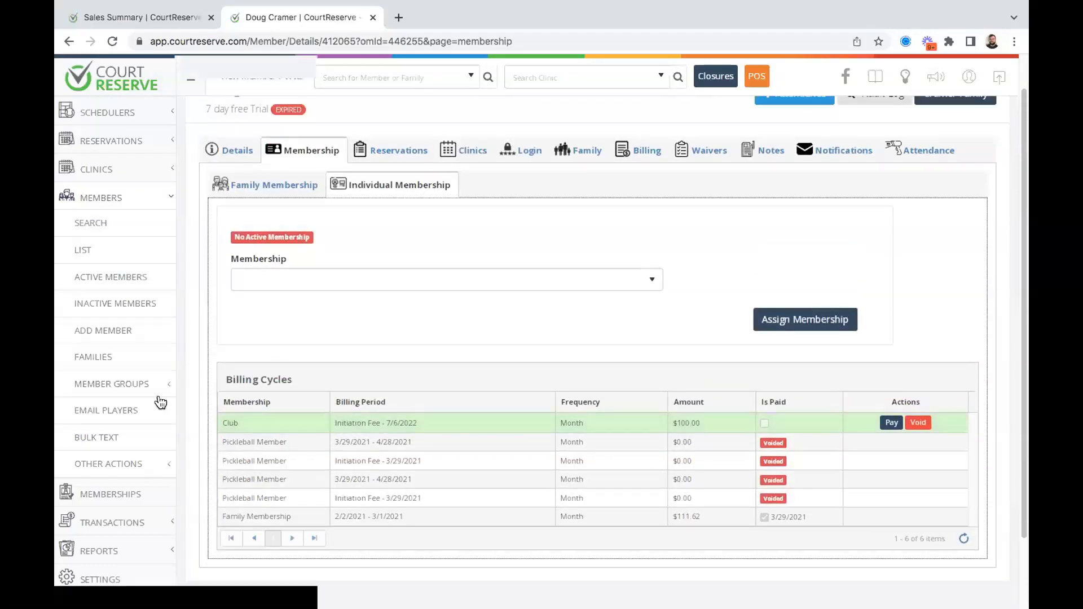
pyautogui.scroll(-2, 152, 402)
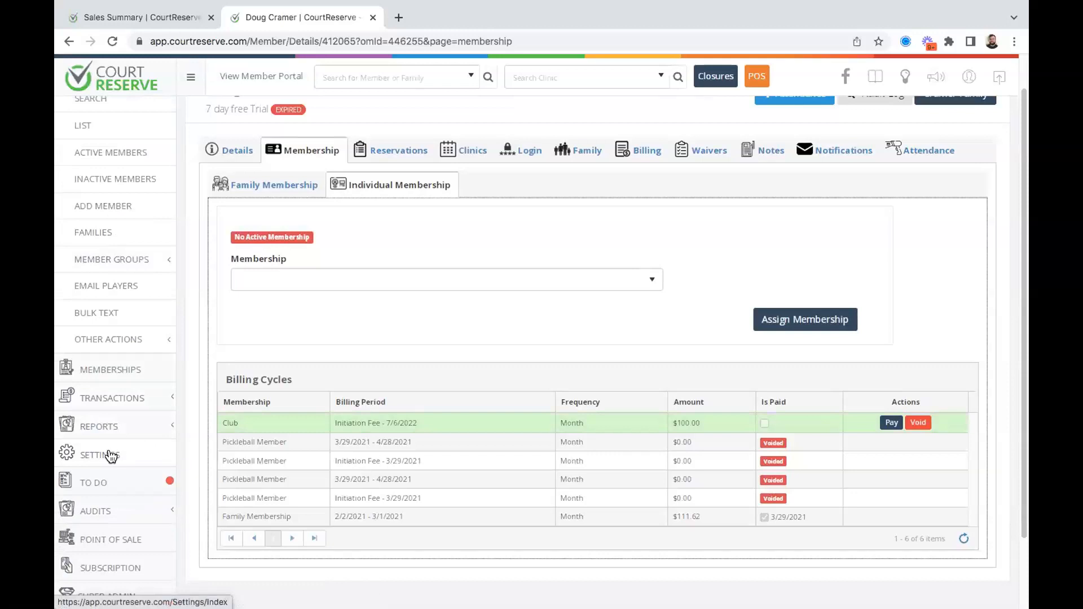
# Open the Legacy Club Membership from the family membership types and view its pricing.
pyautogui.click(111, 456)
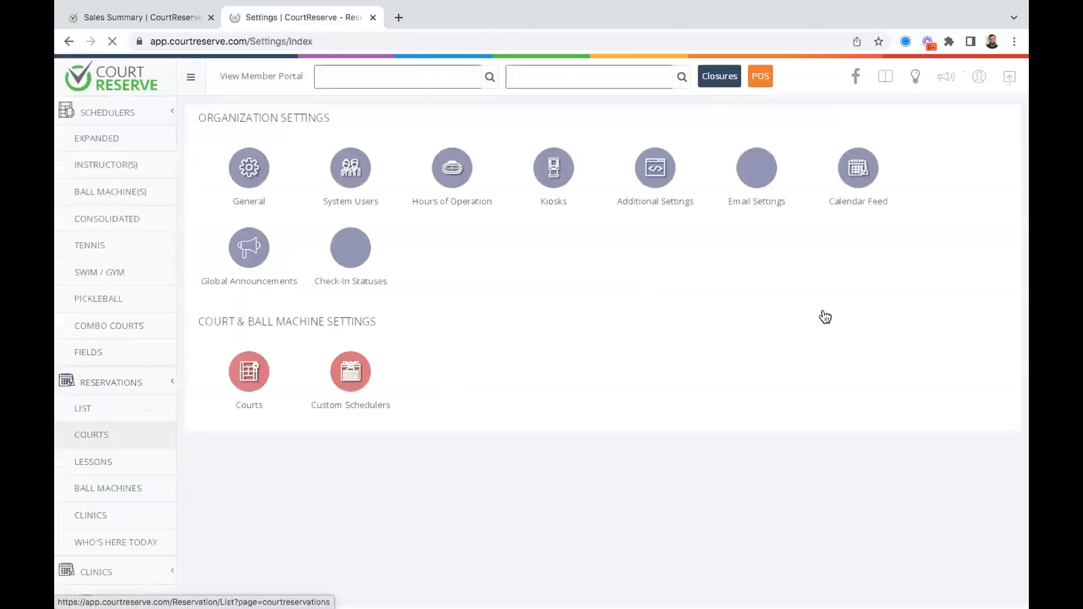
pyautogui.scroll(-5, 851, 308)
pyautogui.scroll(-8, 851, 307)
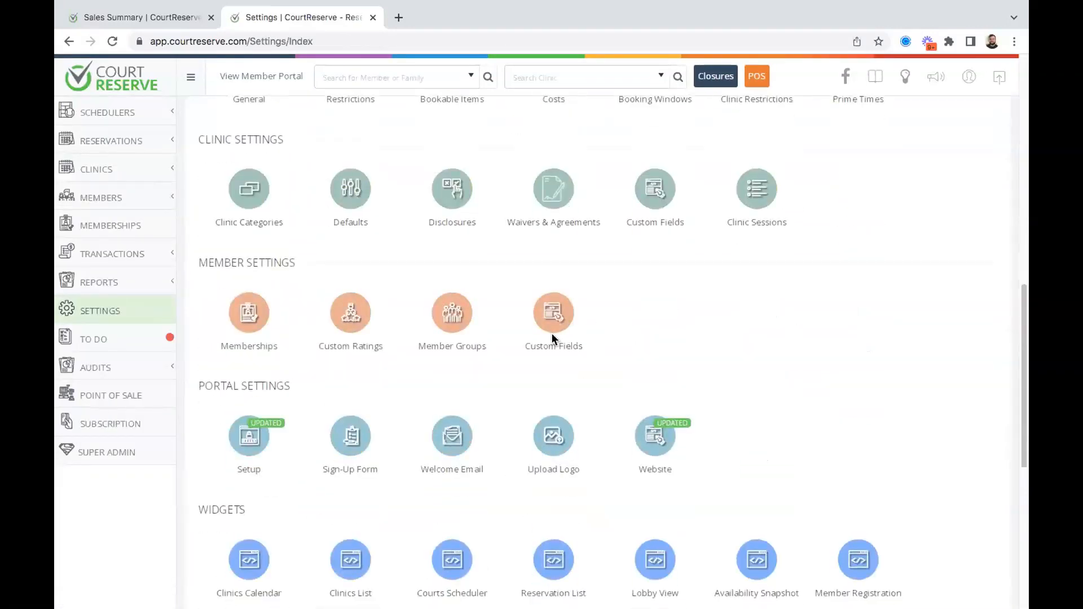
pyautogui.click(244, 172)
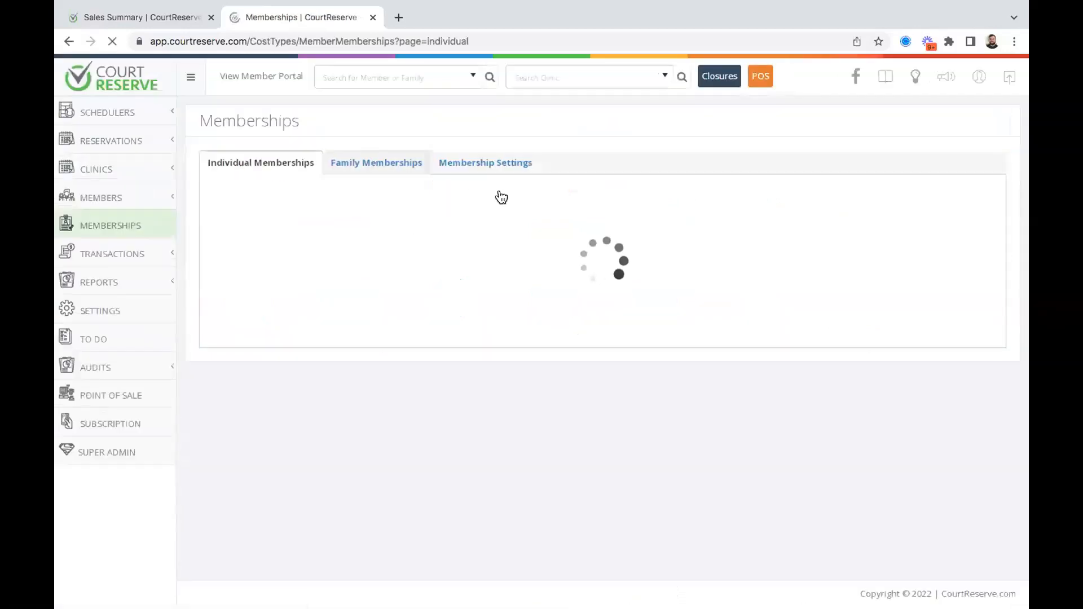
pyautogui.click(359, 158)
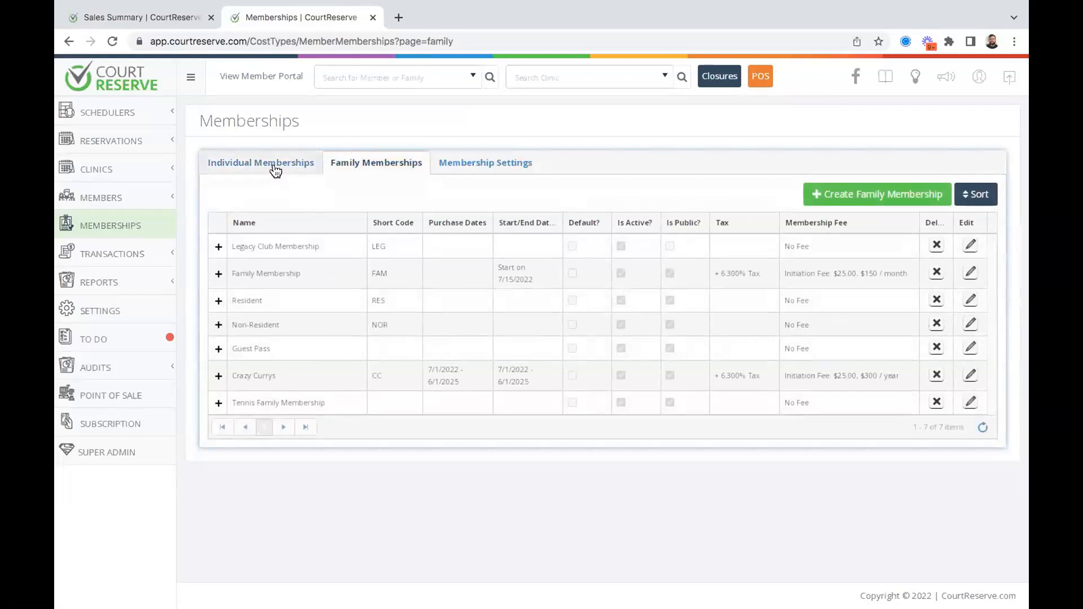
pyautogui.click(972, 247)
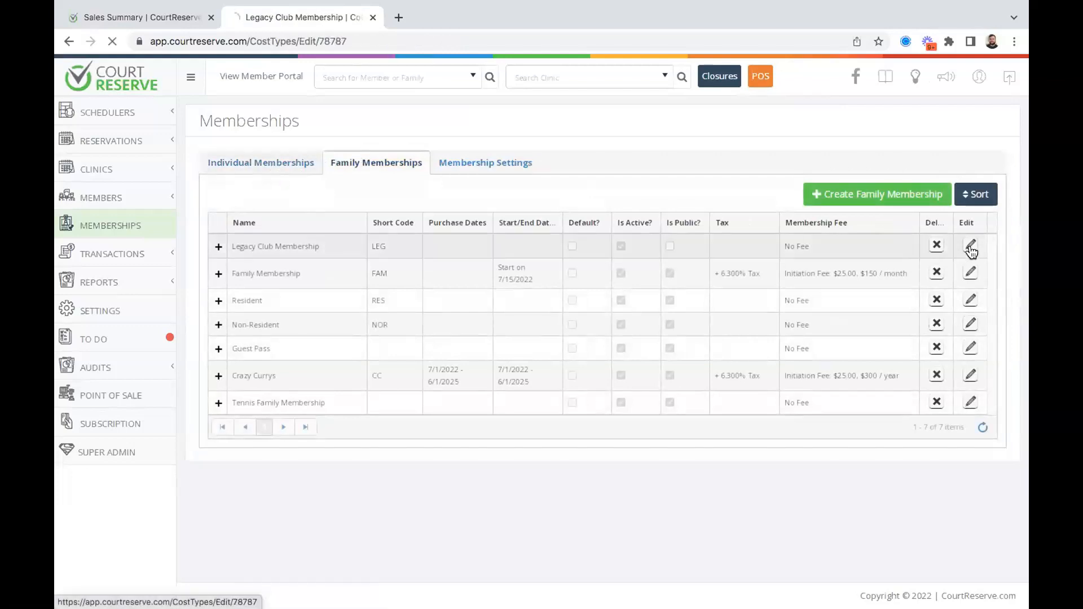
pyautogui.click(314, 176)
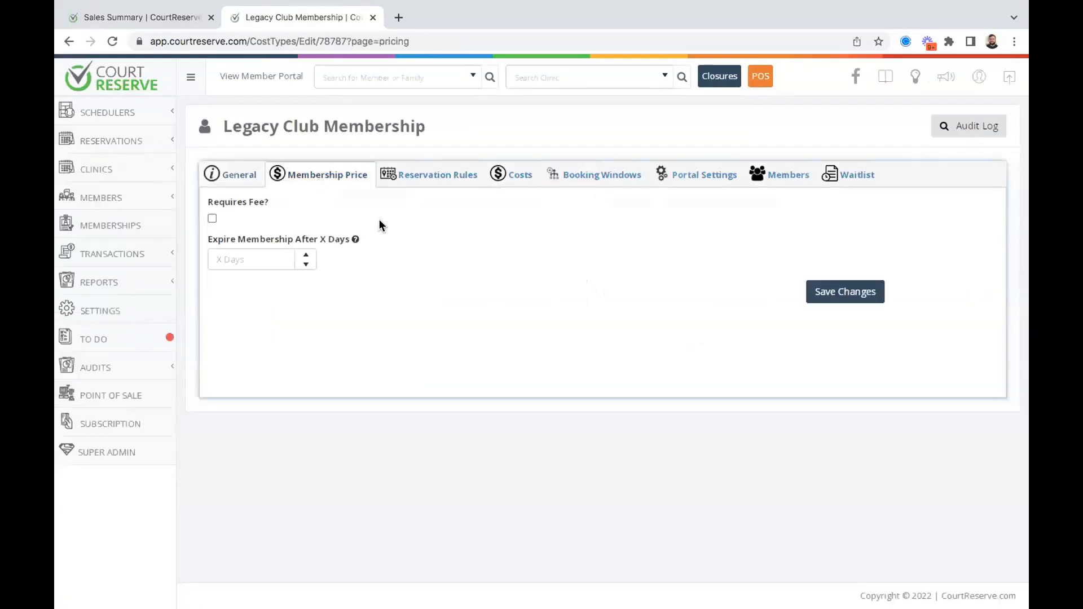
# Require a fee for the Legacy Club Membership with a $10.00 monthly price and save.
pyautogui.click(212, 220)
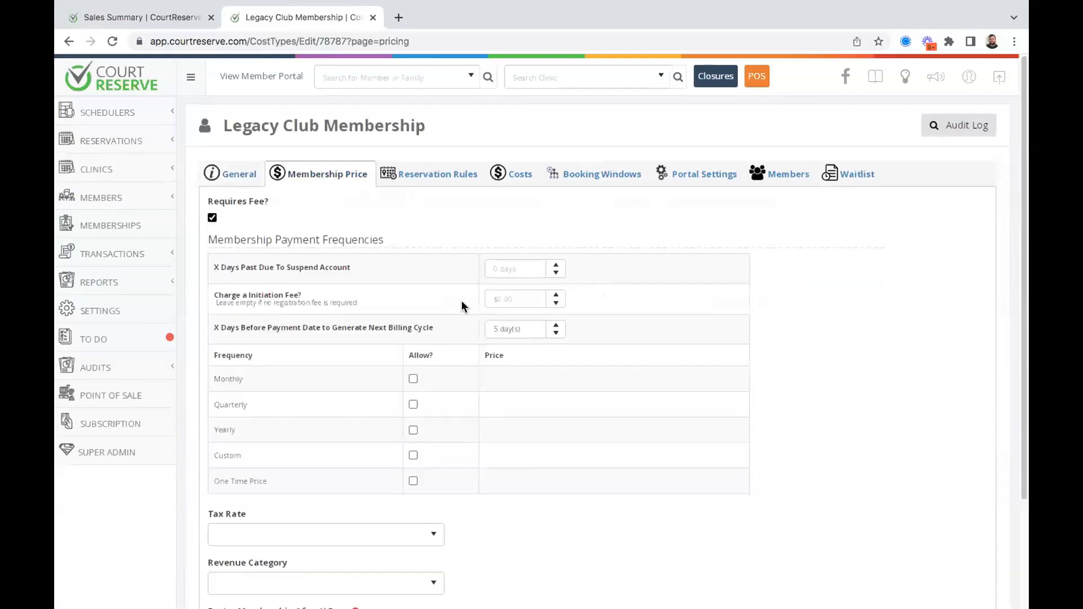
pyautogui.scroll(-3, 462, 304)
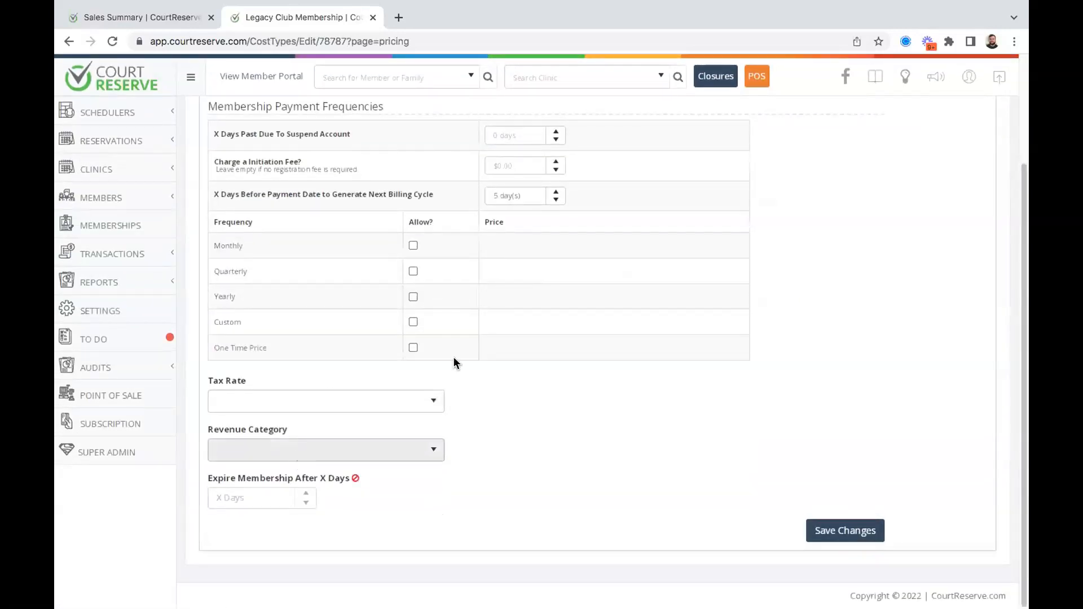
pyautogui.scroll(3, 513, 360)
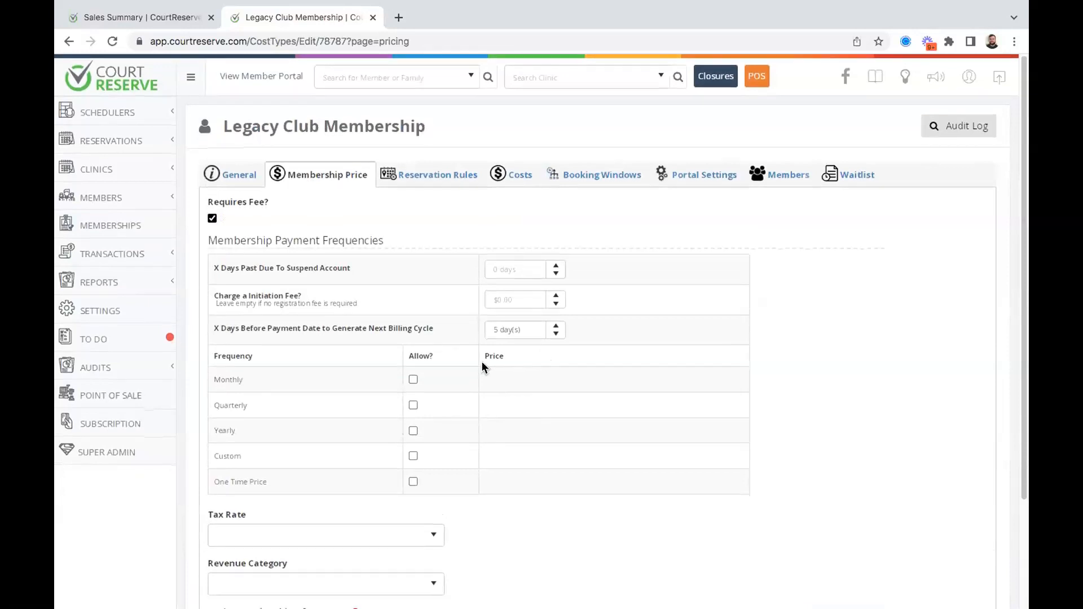
pyautogui.click(412, 382)
pyautogui.click(496, 380)
pyautogui.write('10')
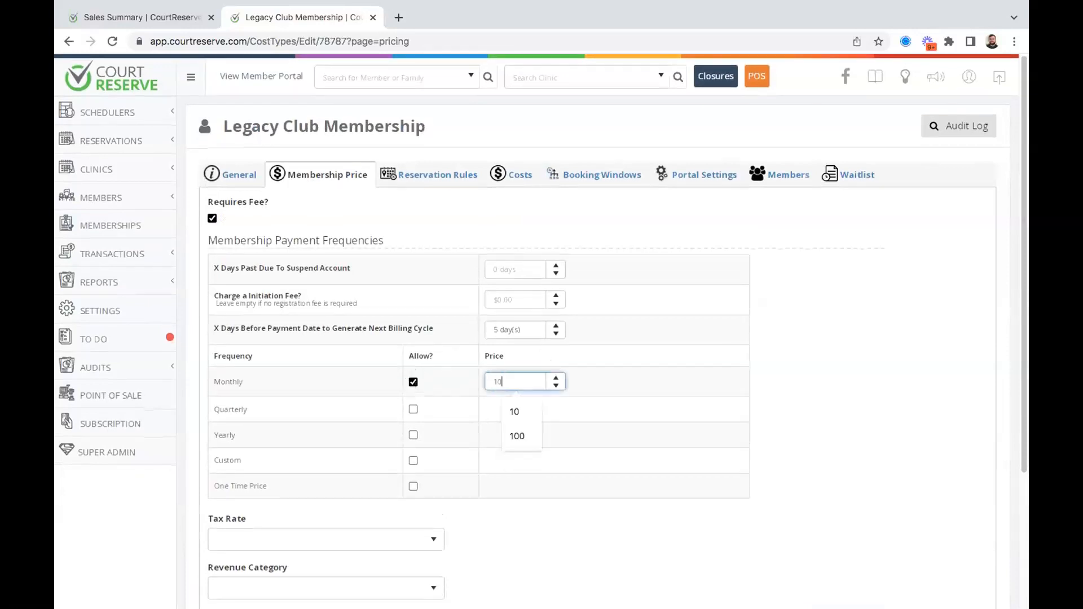
pyautogui.click(957, 305)
pyautogui.scroll(-3, 778, 326)
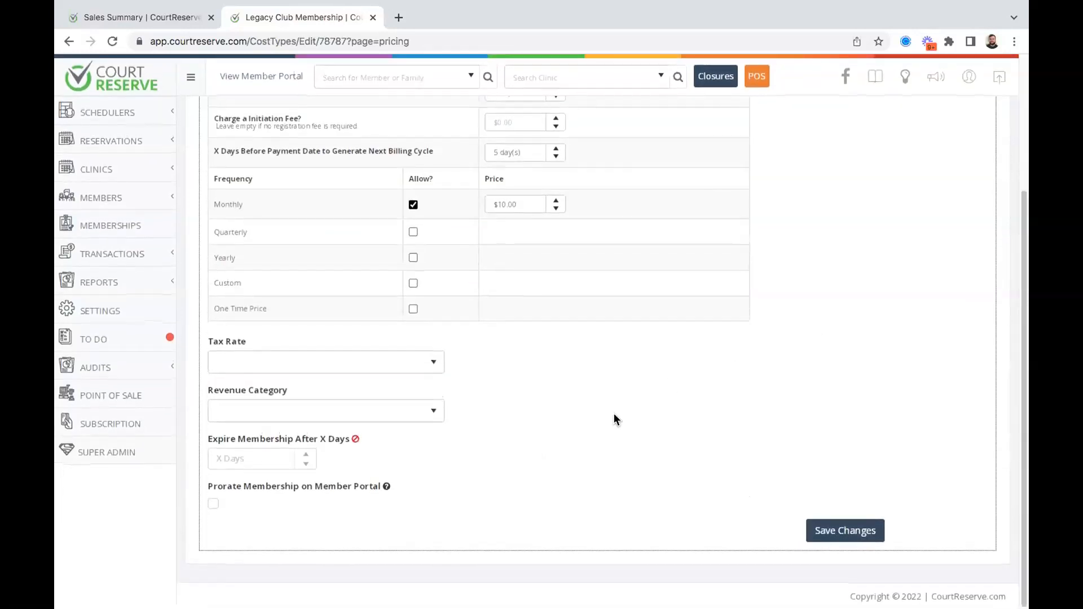
pyautogui.click(846, 529)
# Set the membership's revenue category to Membership Dues (GL-4252) and save the pricing.
pyautogui.scroll(-3, 660, 447)
pyautogui.click(398, 411)
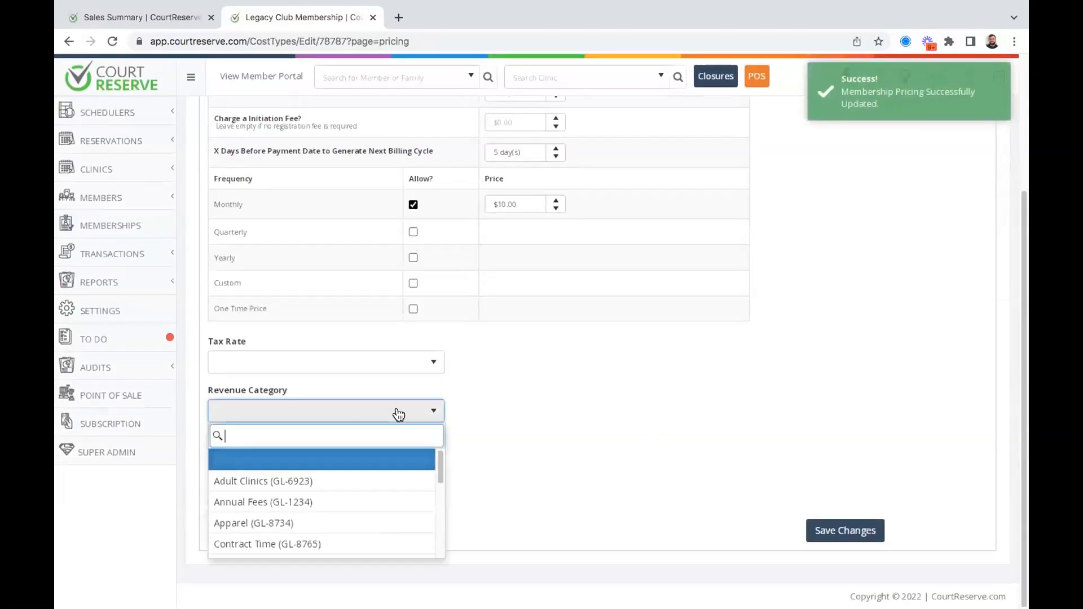
pyautogui.scroll(-3, 322, 482)
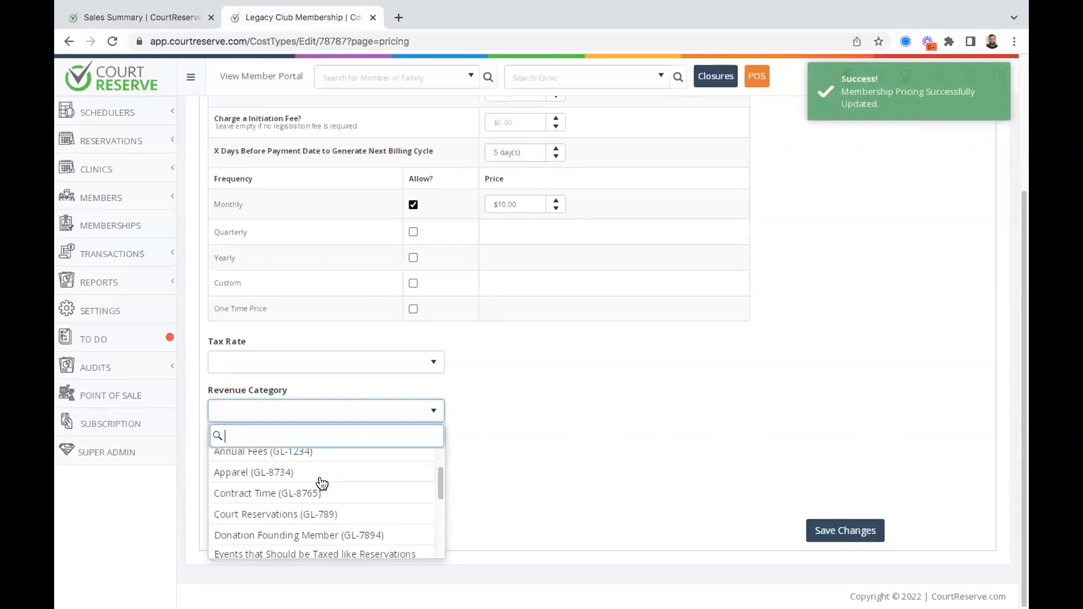
pyautogui.write('membership')
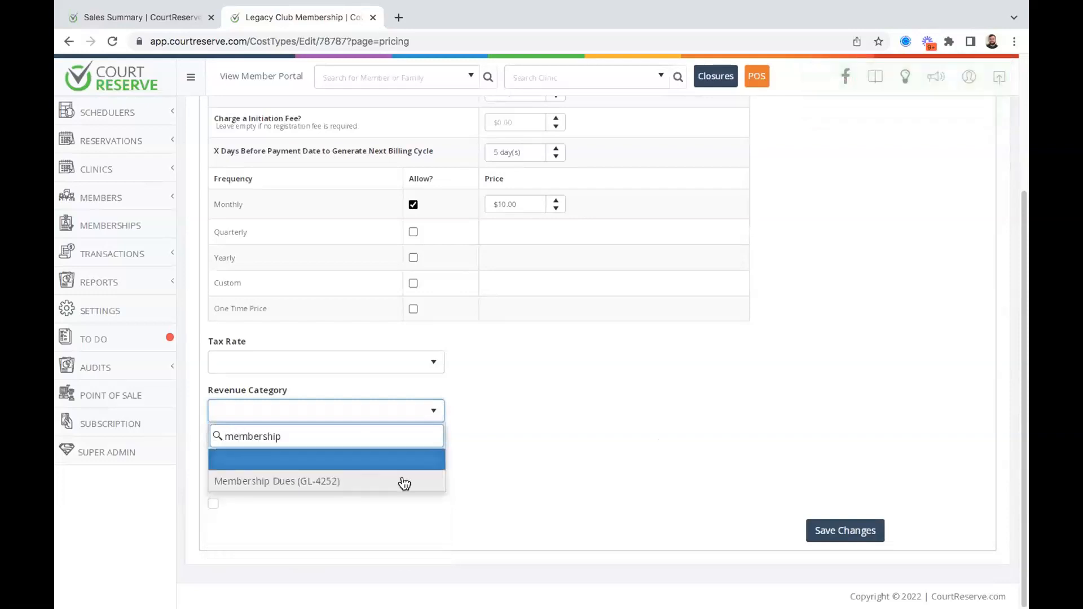
pyautogui.click(387, 483)
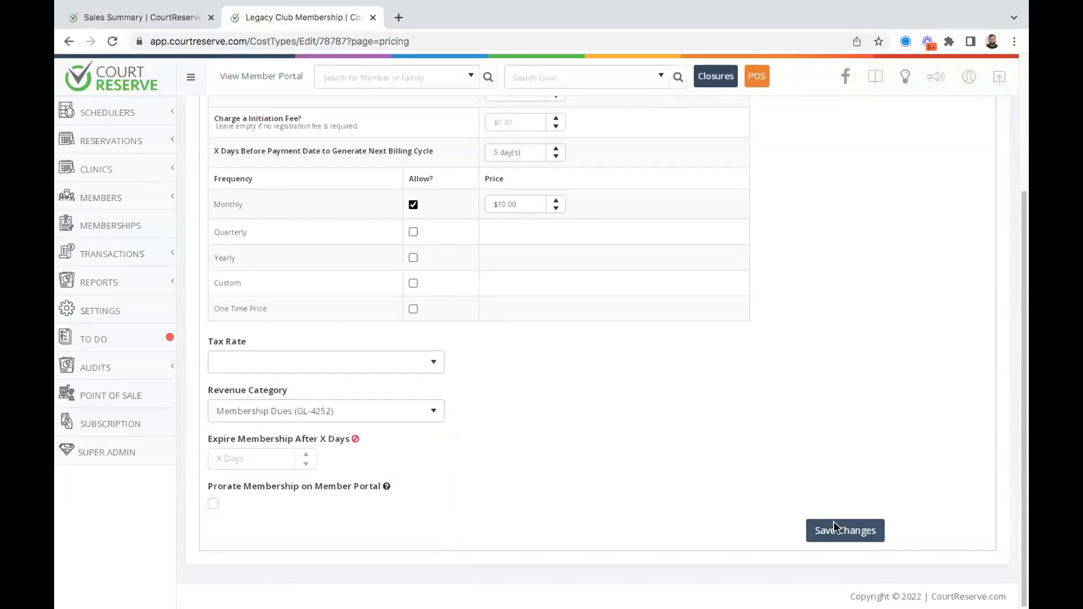
pyautogui.click(834, 526)
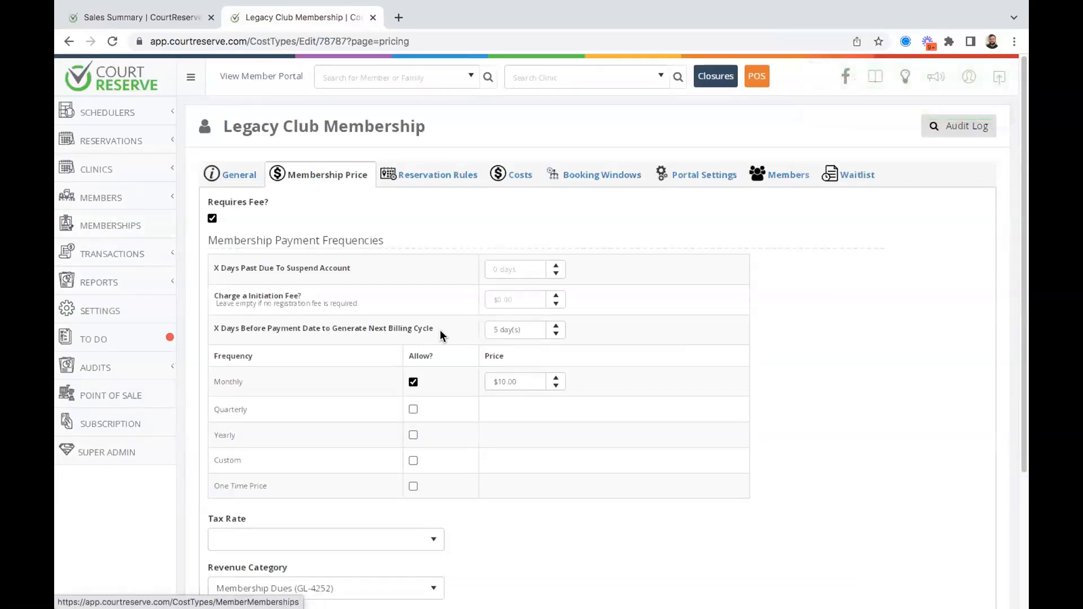
pyautogui.scroll(-1, 420, 285)
pyautogui.scroll(-3, 419, 285)
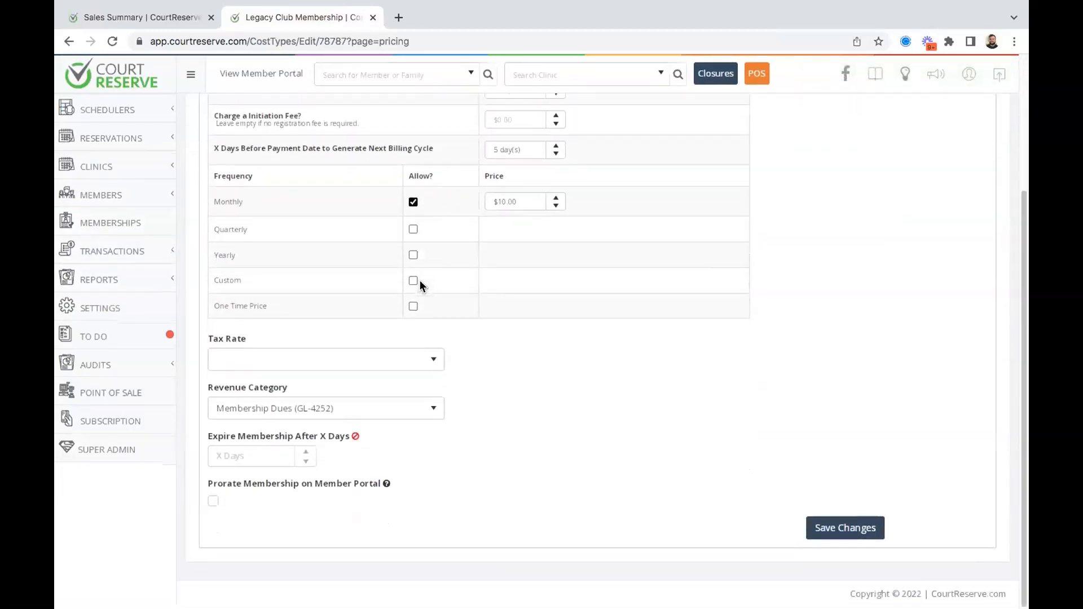
pyautogui.scroll(3, 377, 374)
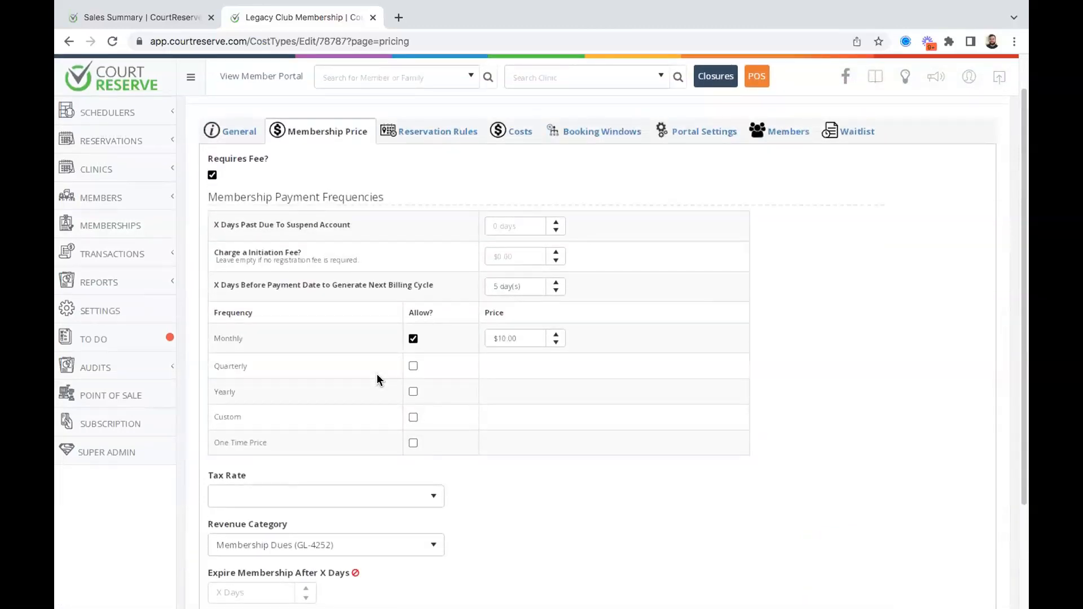
pyautogui.scroll(-2, 377, 379)
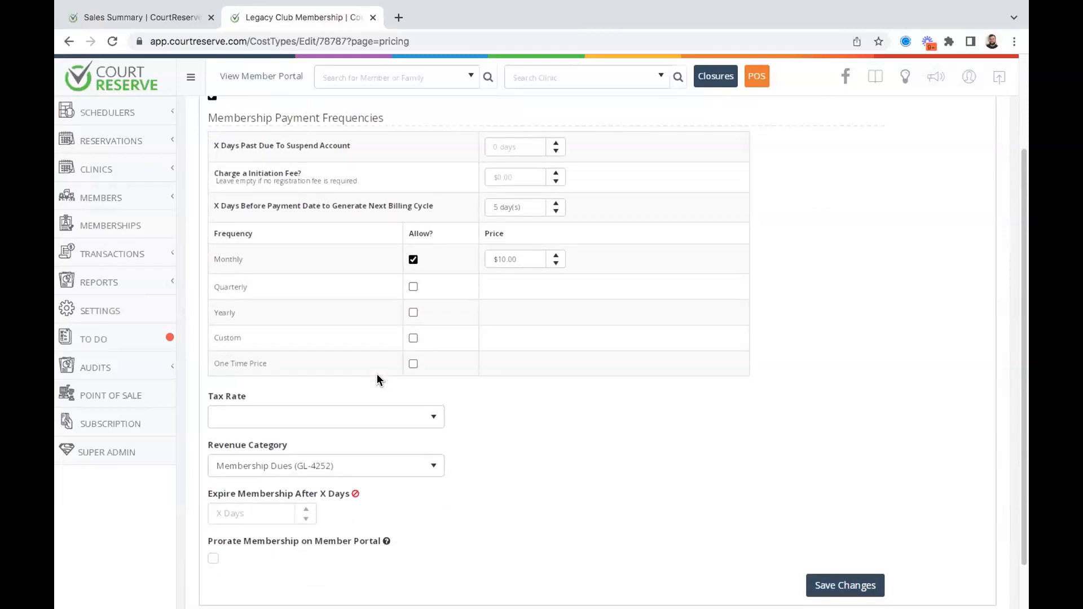
pyautogui.scroll(3, 377, 375)
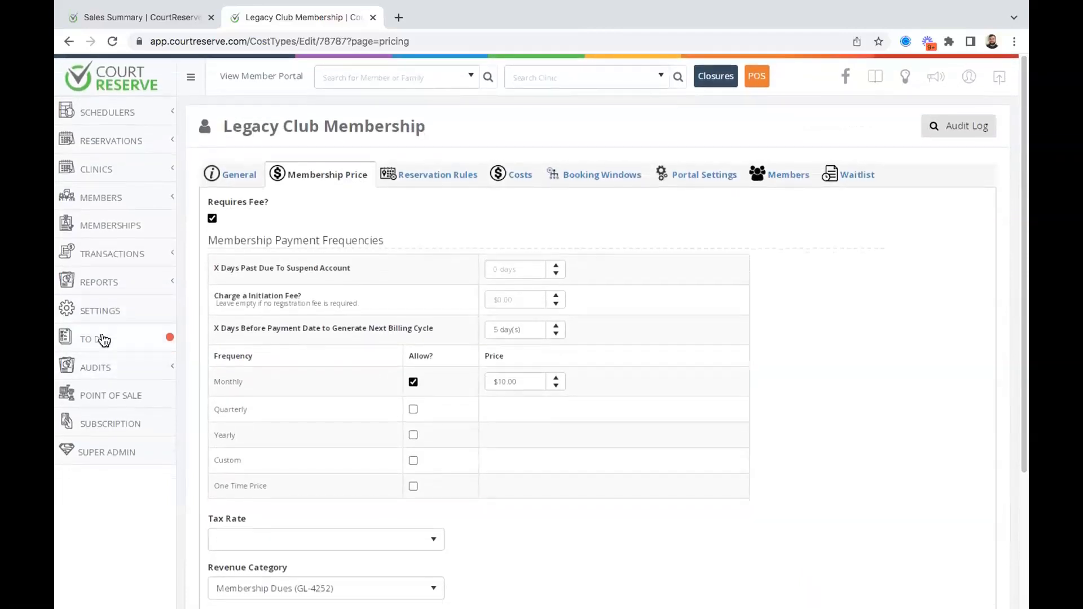
pyautogui.click(92, 312)
# Open Revenue Categories under Billing Settings and scroll the table, noting Parties (GL-1234) isn't misc-eligible.
pyautogui.scroll(-1, 543, 309)
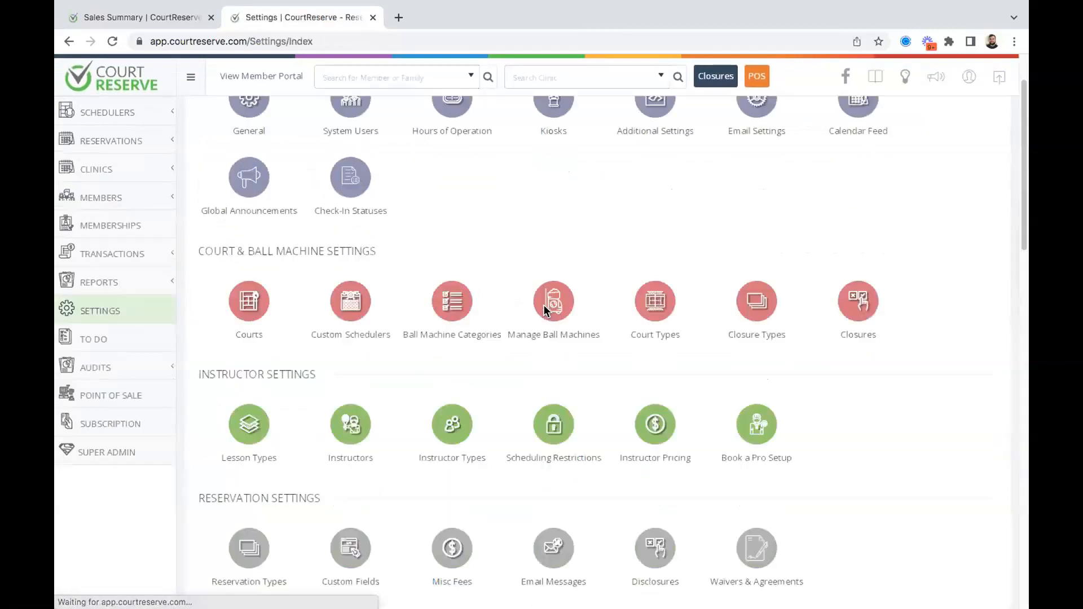
pyautogui.scroll(-15, 543, 304)
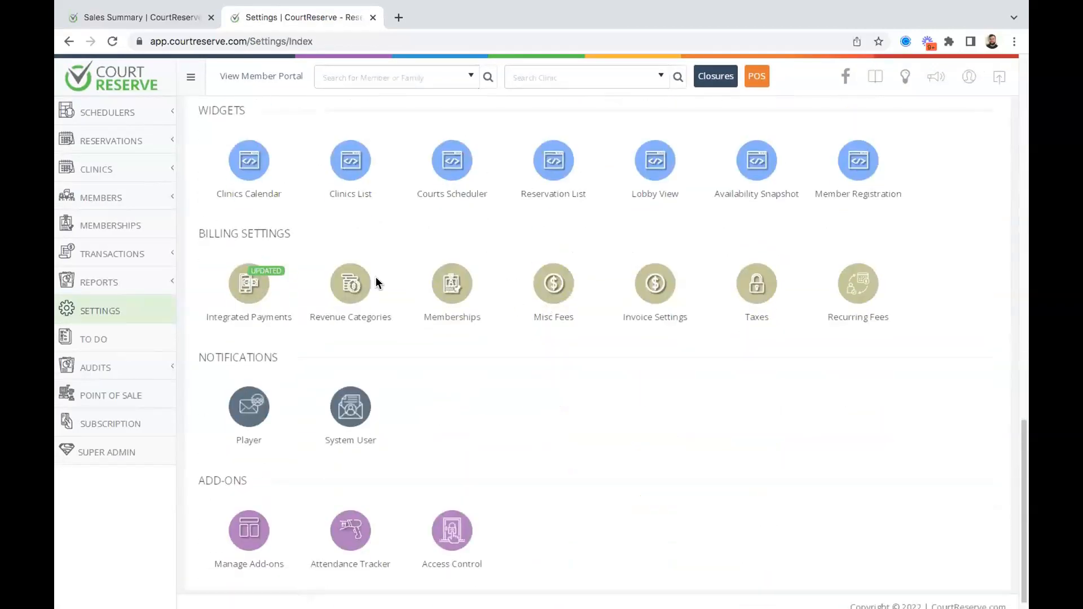
pyautogui.scroll(-1, 374, 281)
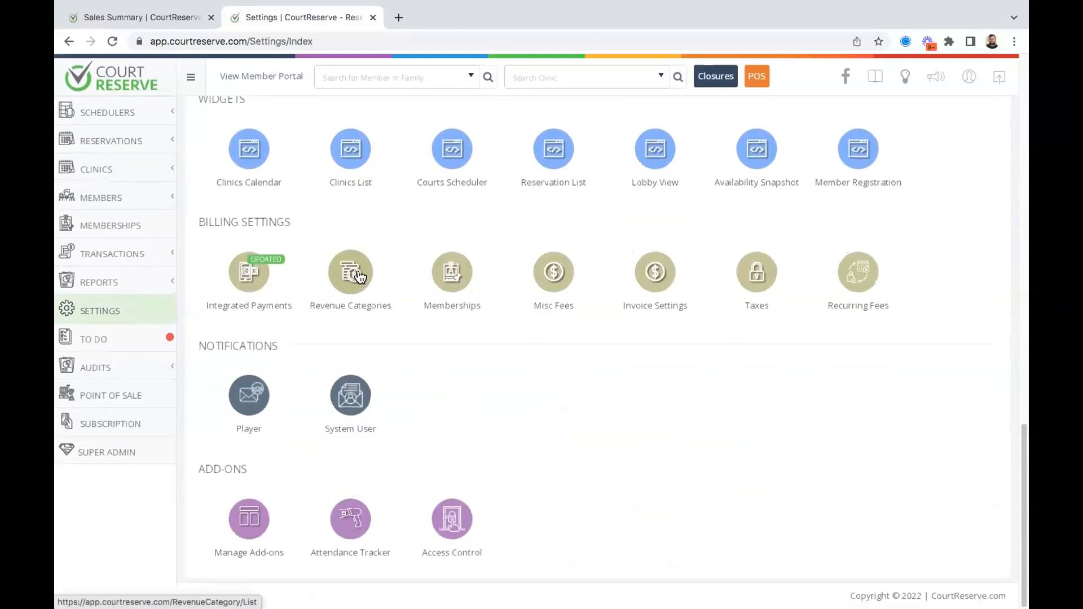
pyautogui.click(359, 276)
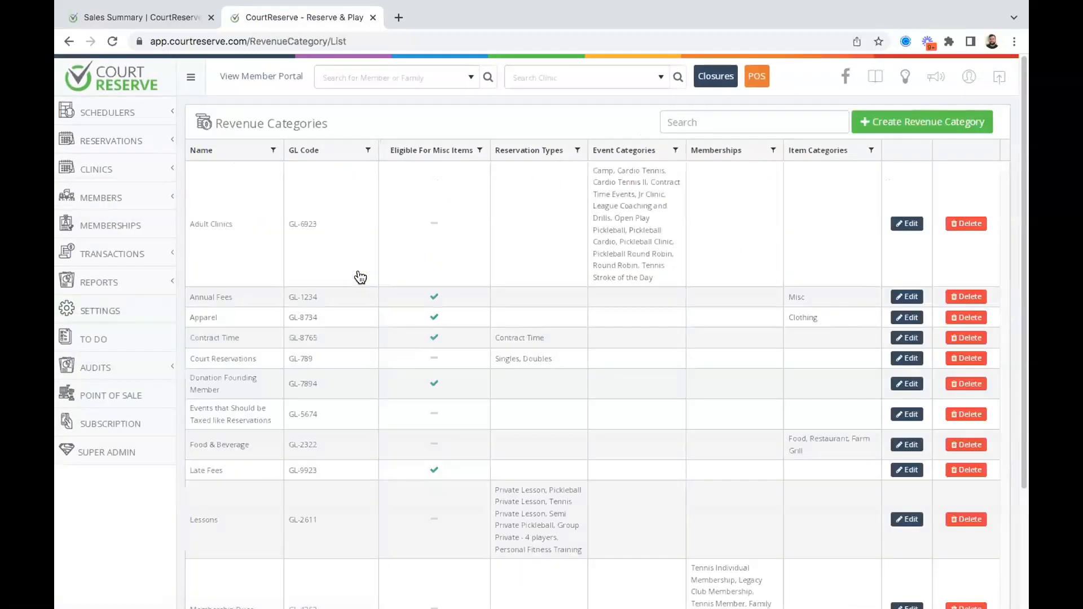
pyautogui.scroll(-3, 492, 315)
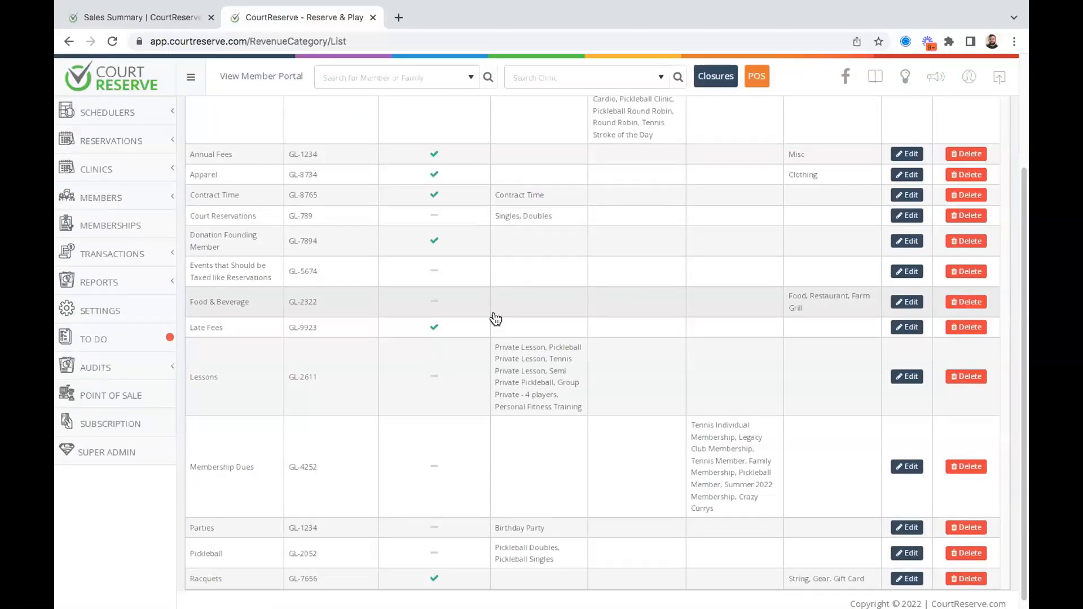
pyautogui.scroll(3, 495, 319)
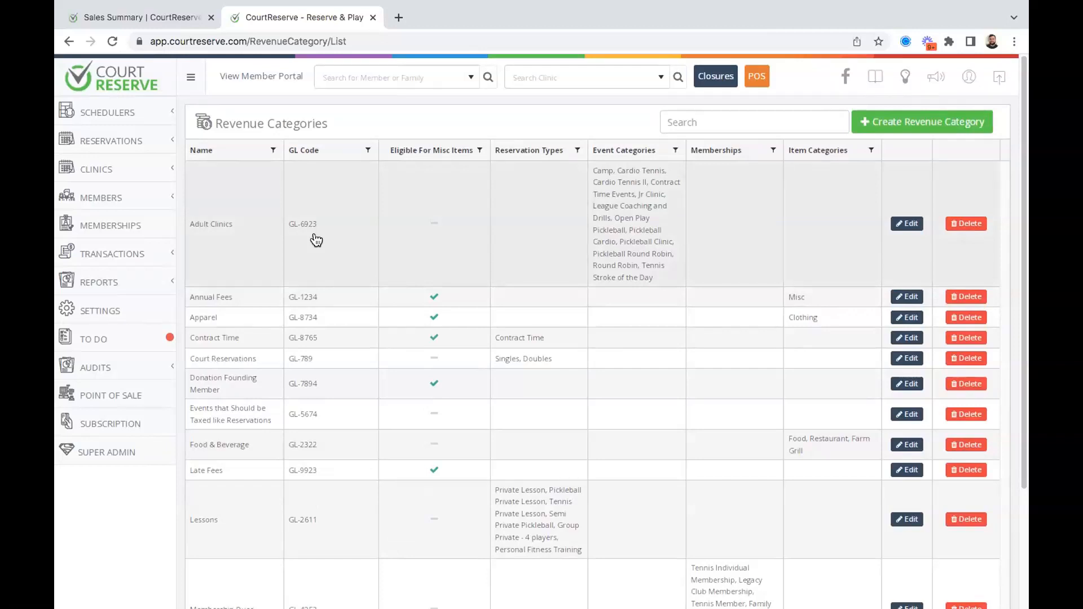
pyautogui.scroll(-1, 618, 346)
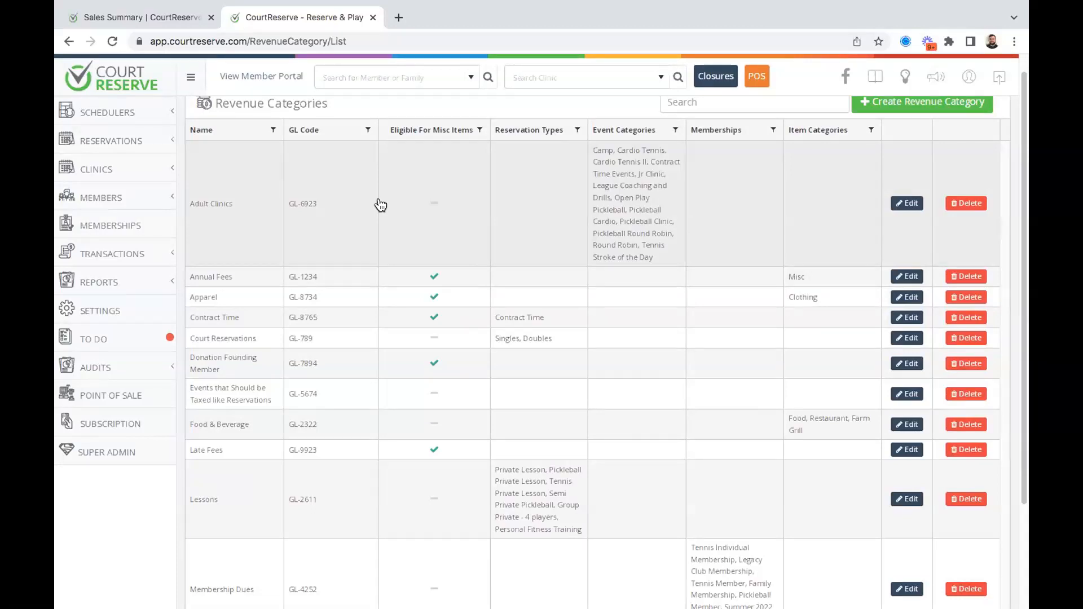
pyautogui.scroll(-3, 381, 204)
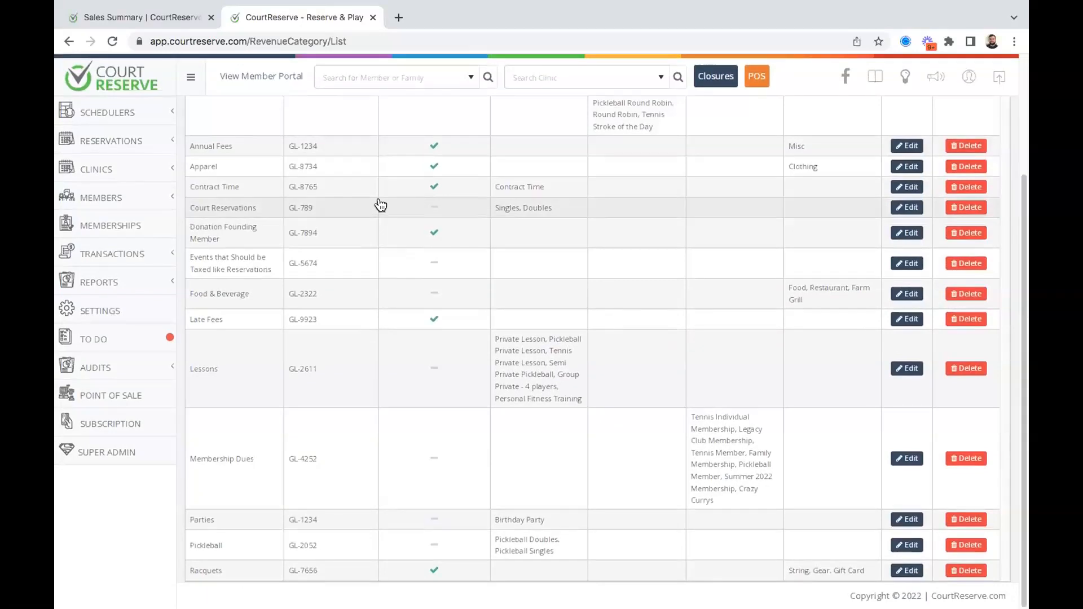
pyautogui.scroll(3, 600, 310)
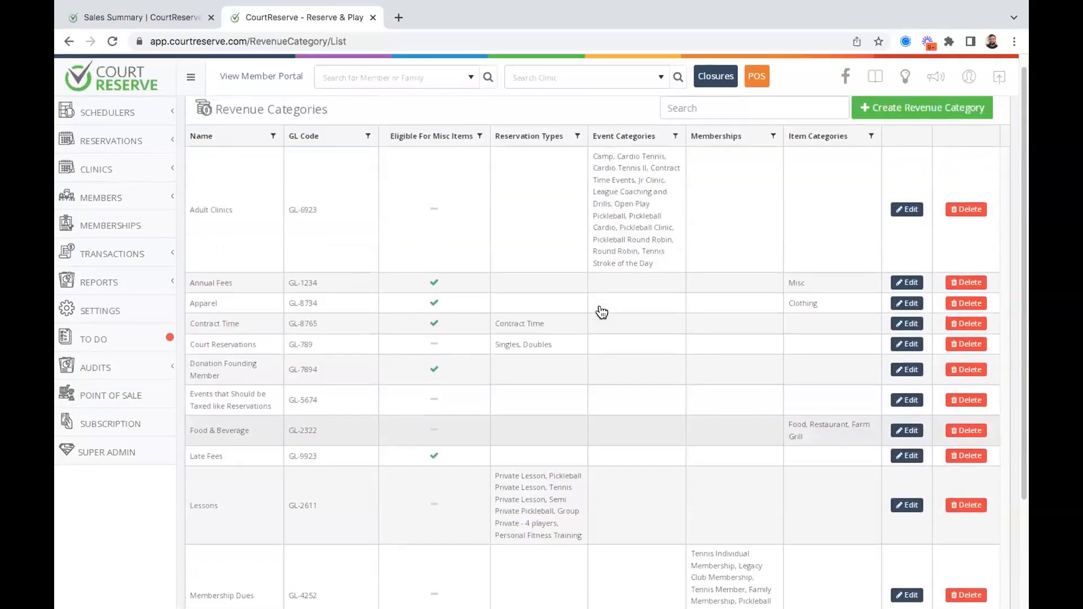
pyautogui.scroll(1, 602, 312)
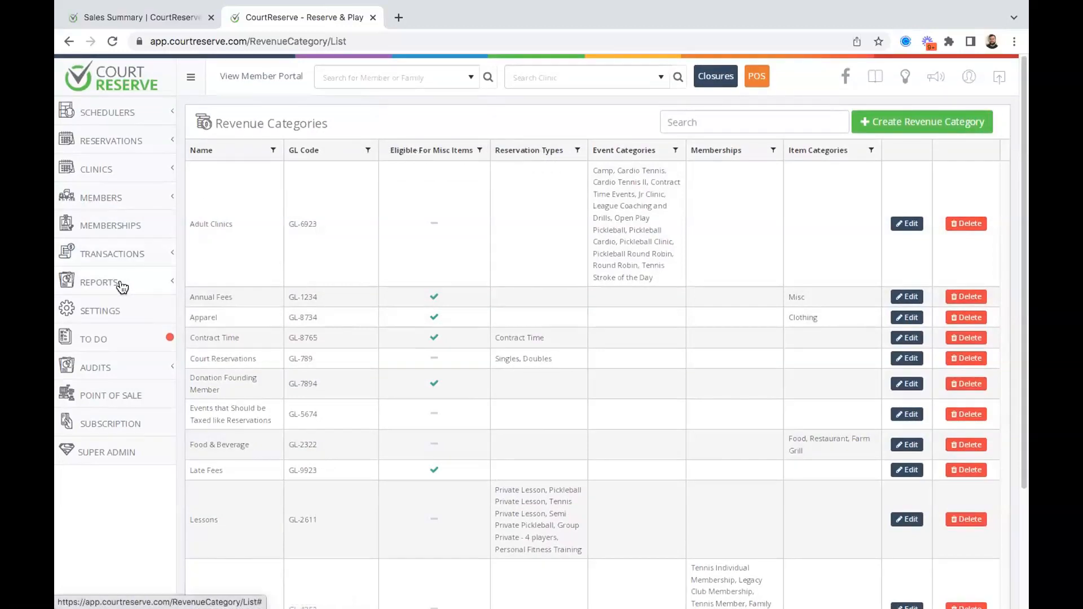
# Search for the member by name and open their billing transactions.
pyautogui.click(382, 75)
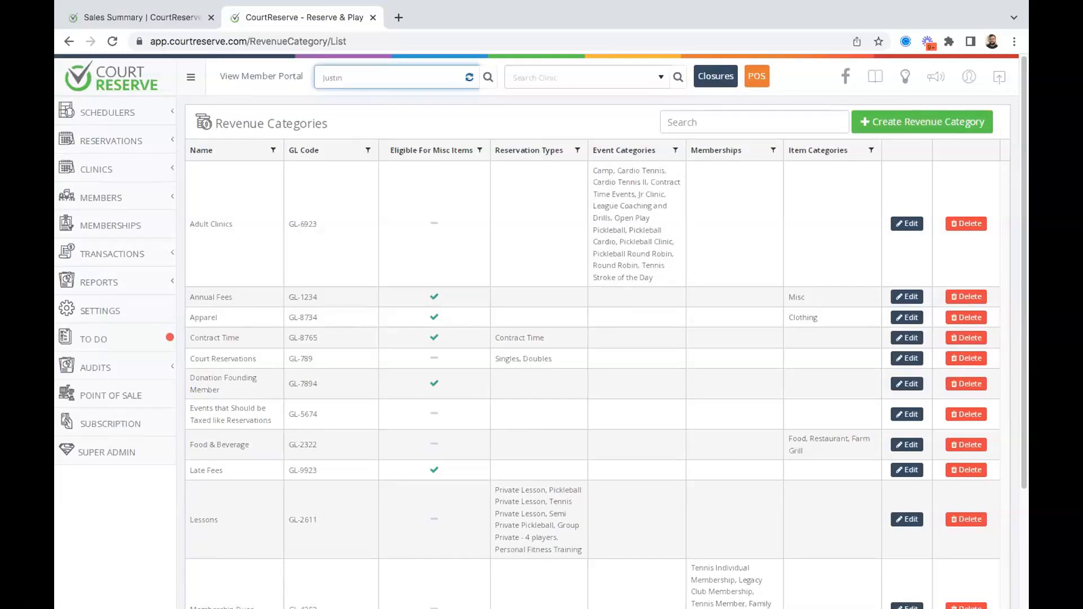
pyautogui.write('Justin ')
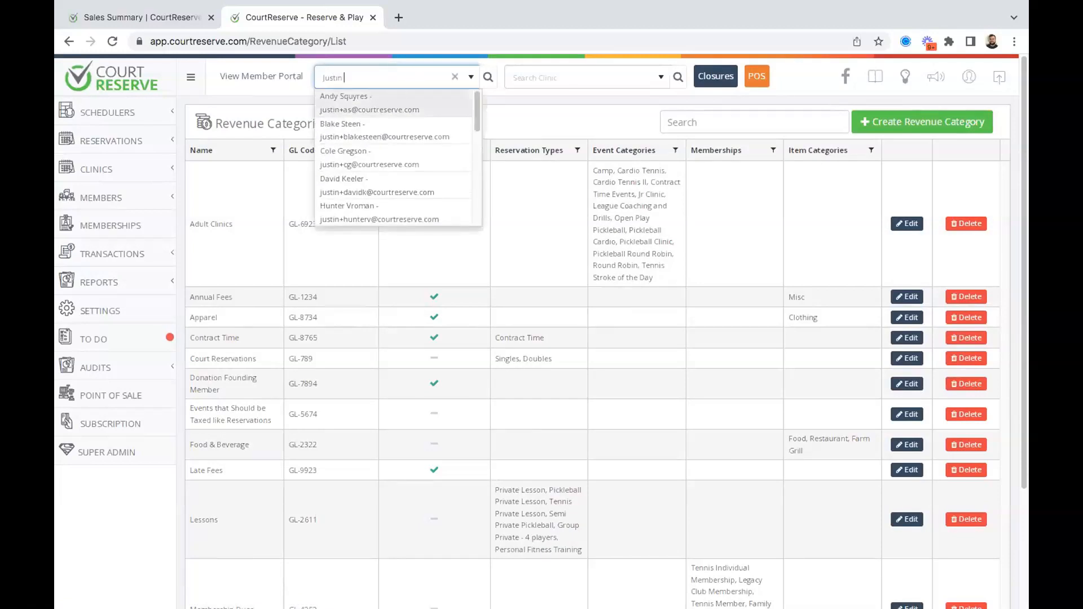
pyautogui.write('H')
pyautogui.click(442, 100)
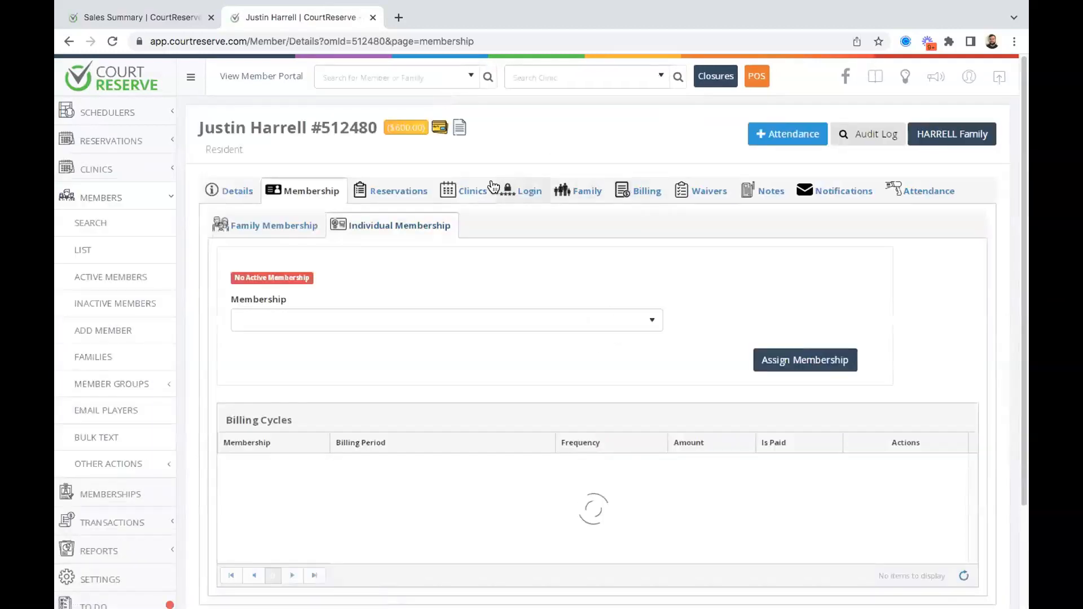
pyautogui.click(647, 196)
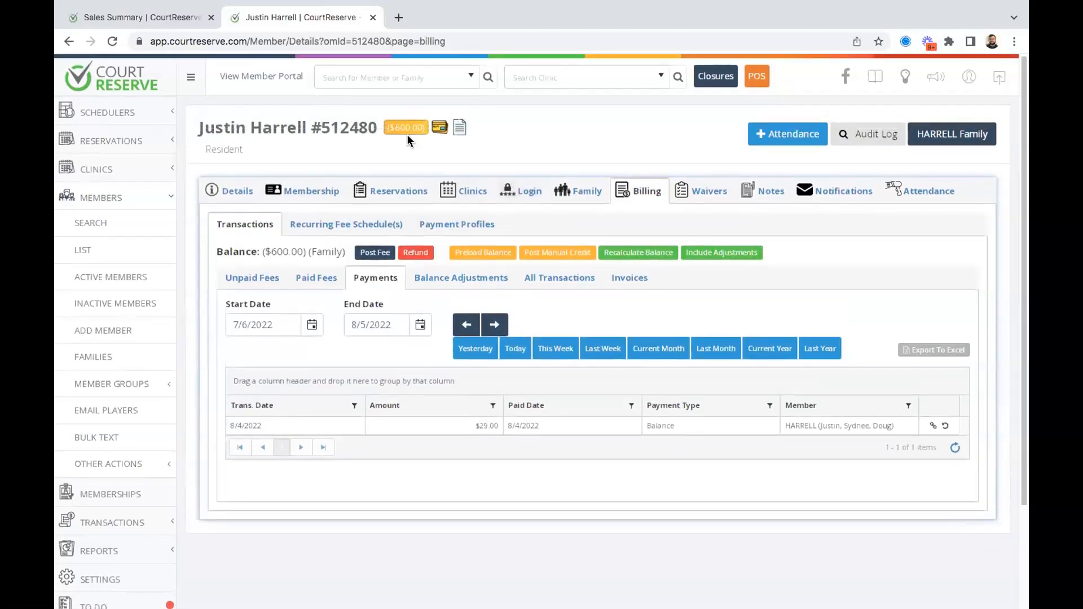
# Start posting a fee, check the revenue category list for Parties, and close without posting.
pyautogui.click(365, 252)
pyautogui.click(353, 237)
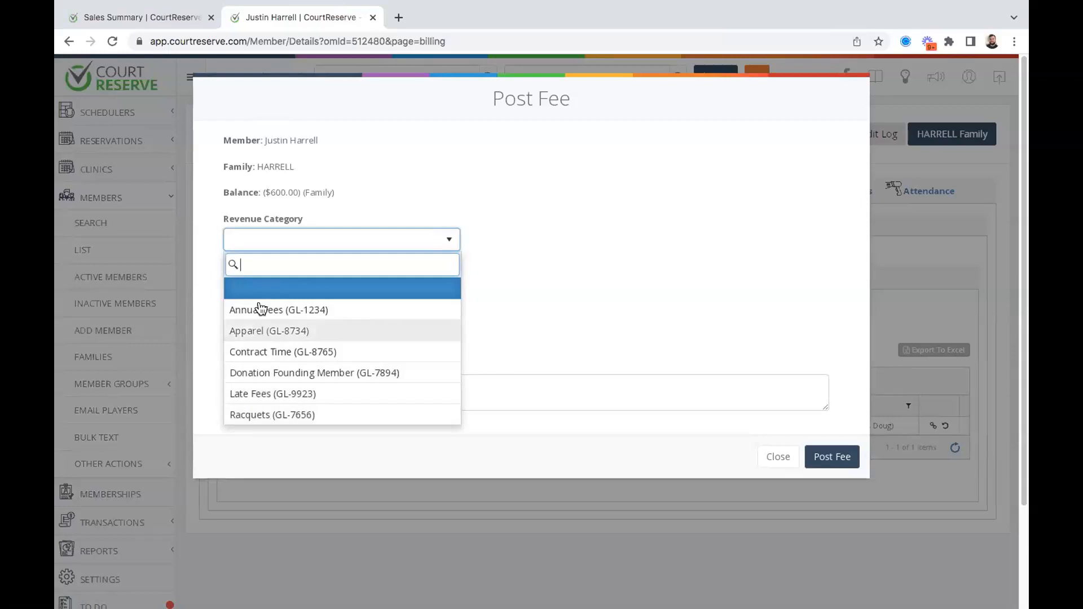
pyautogui.click(647, 235)
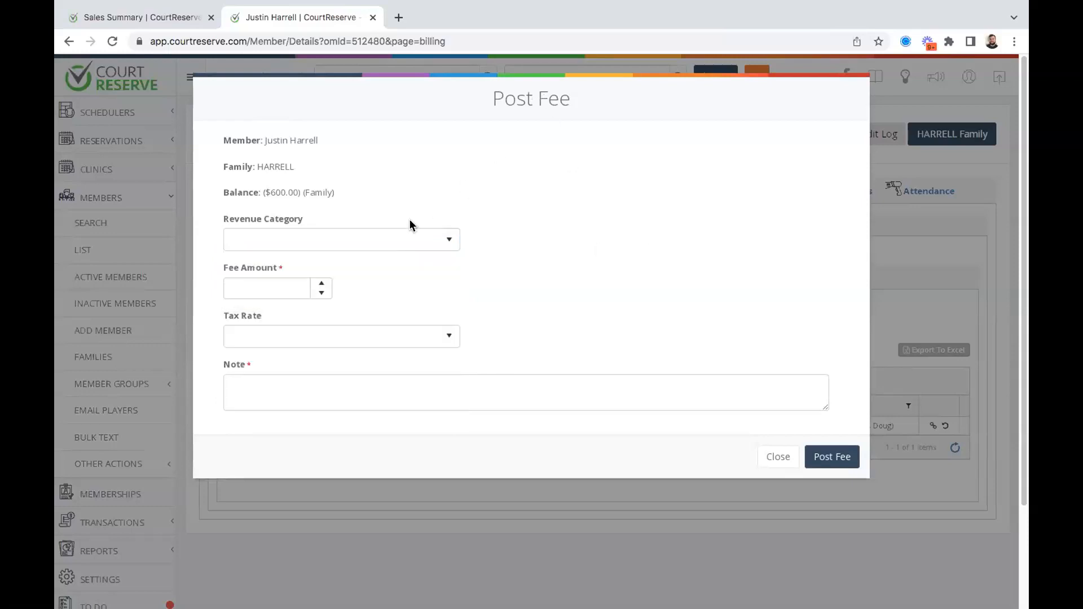
pyautogui.click(382, 239)
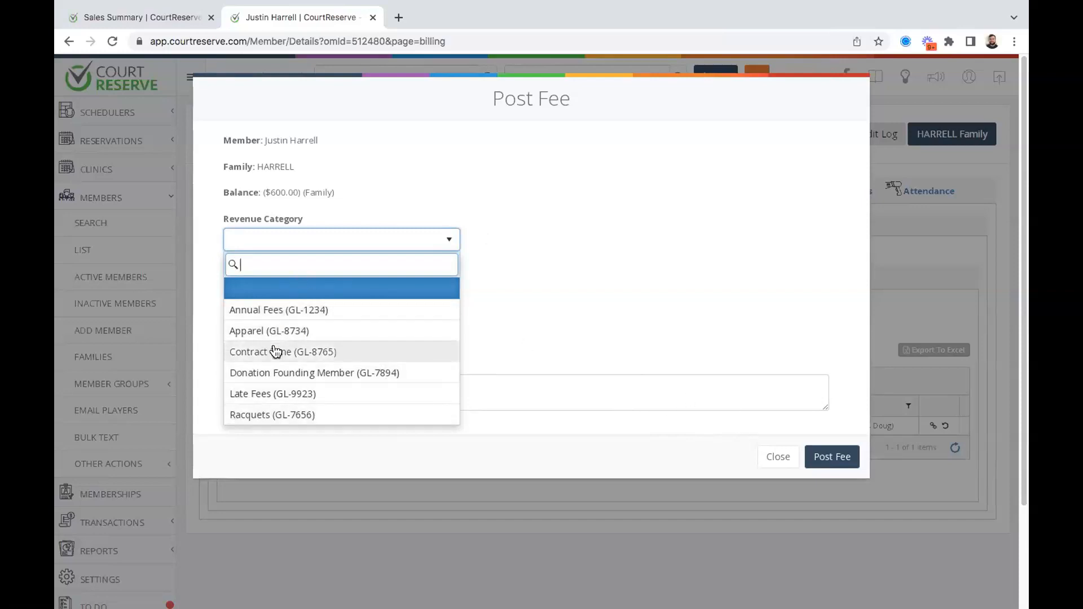
pyautogui.click(775, 457)
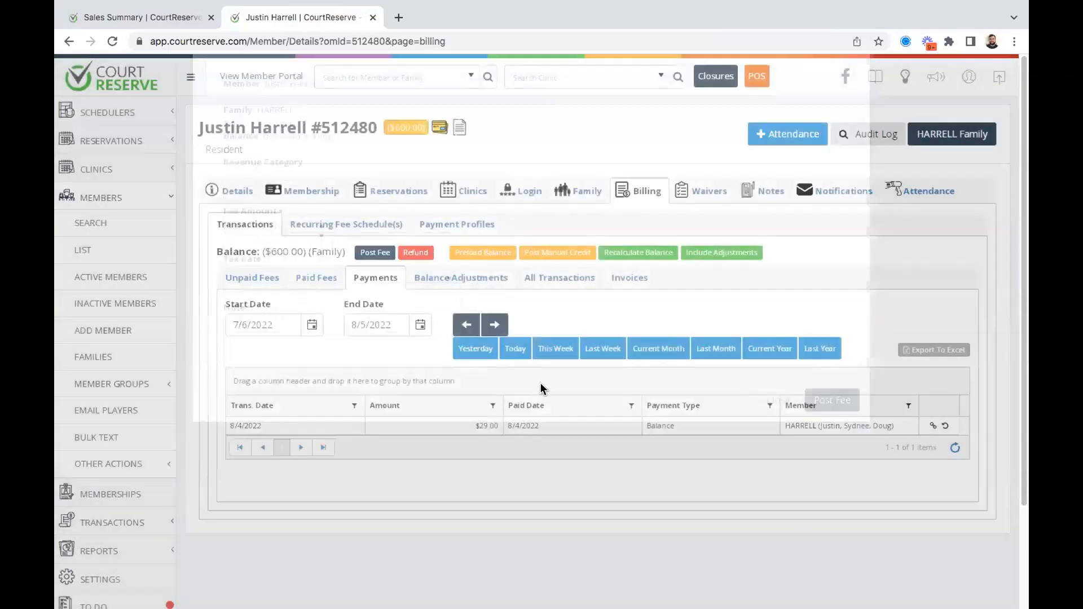
# Go to the club settings and look over the misc fees list.
pyautogui.scroll(-3, 151, 443)
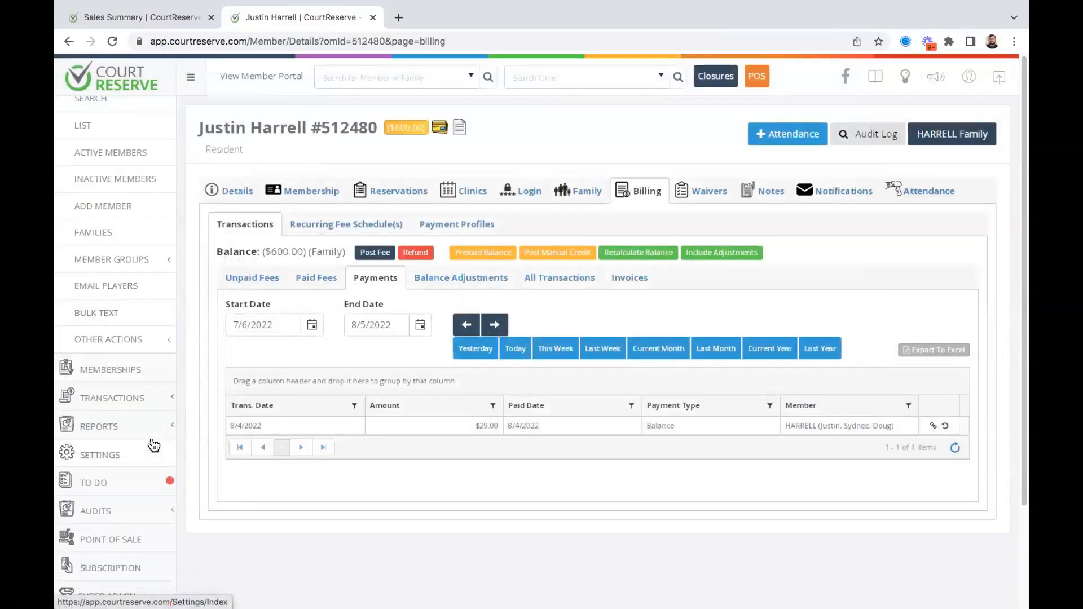
pyautogui.click(153, 445)
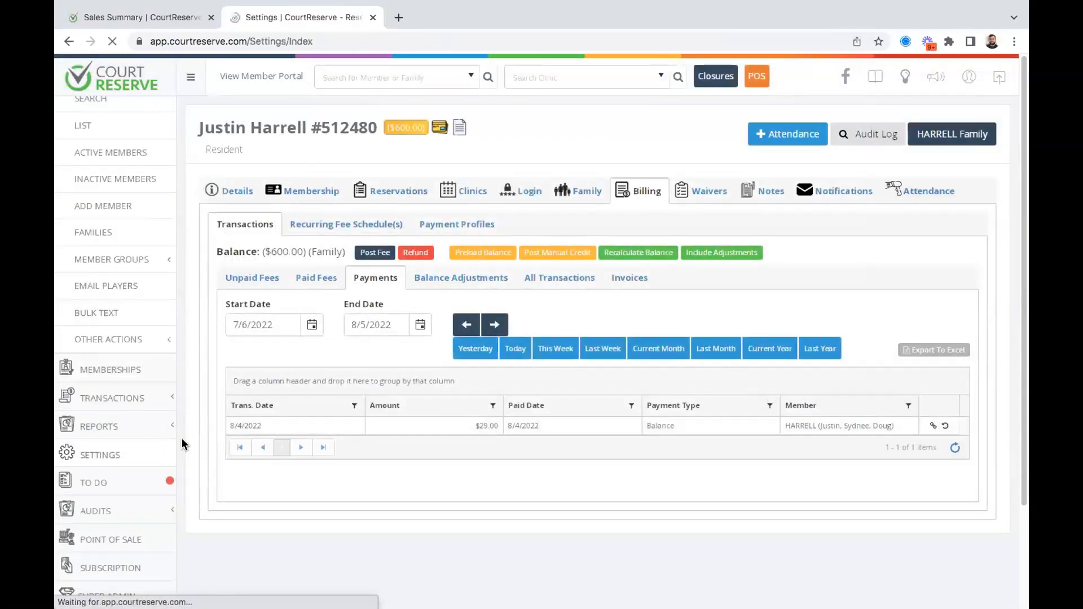
pyautogui.scroll(-12, 459, 411)
pyautogui.scroll(-5, 461, 415)
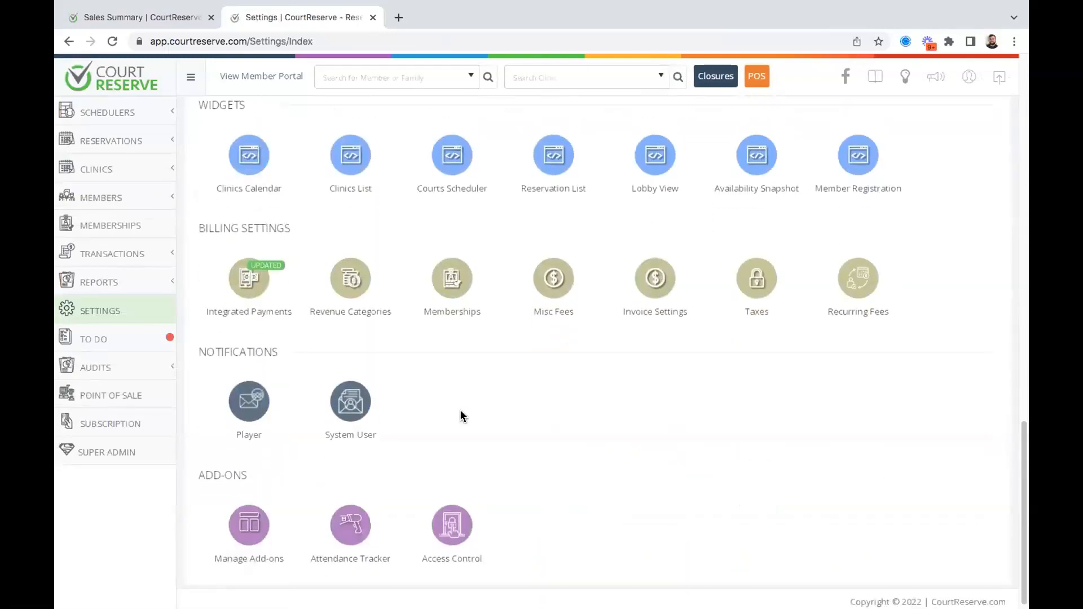
pyautogui.click(546, 302)
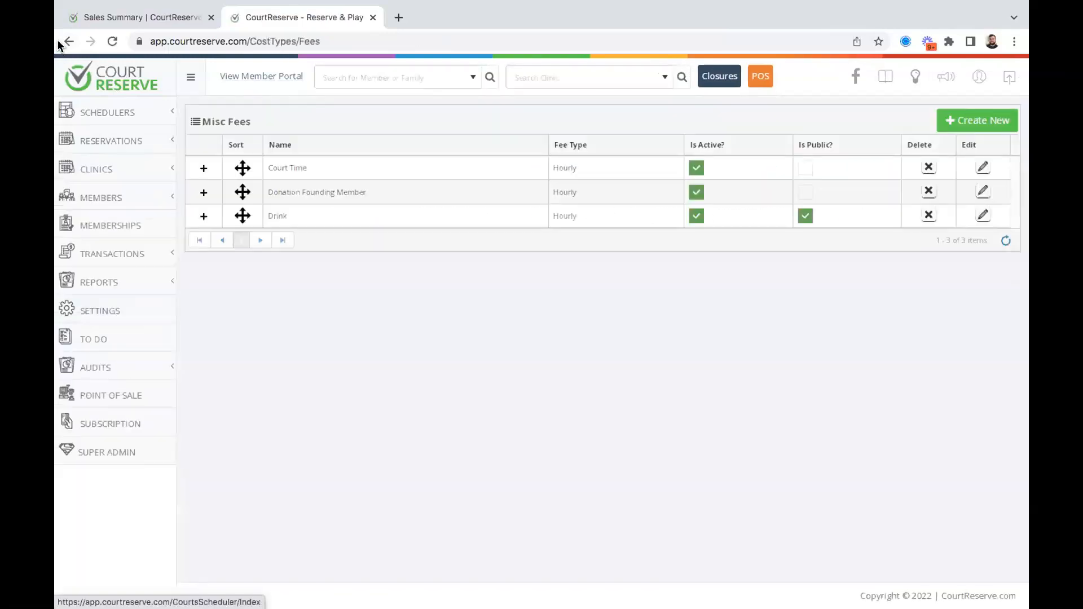
pyautogui.click(66, 42)
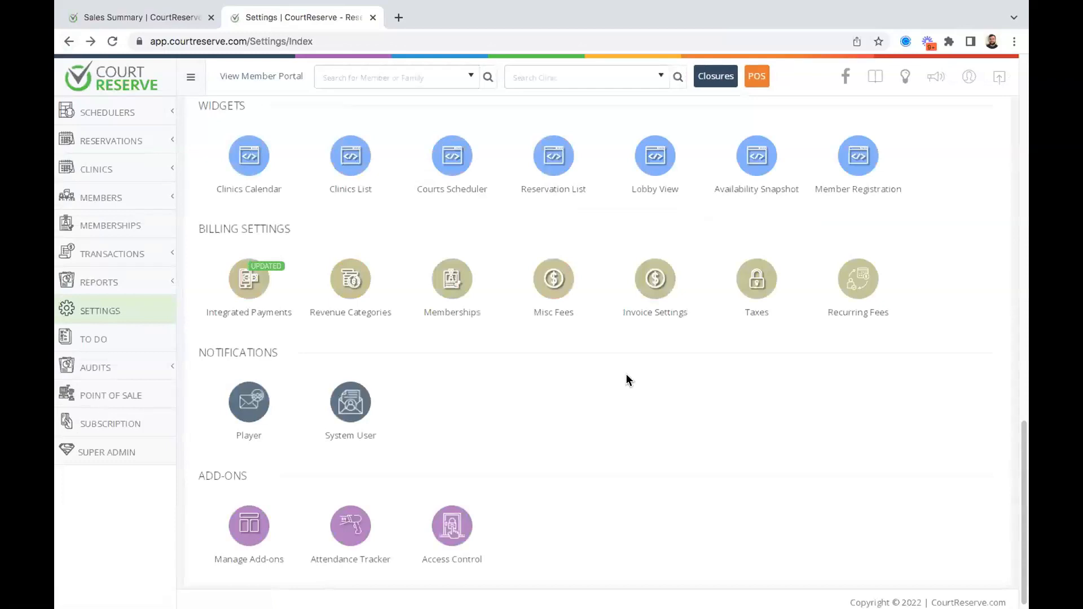
# Tick Eligible For Misc Items on the Parties revenue category and save it.
pyautogui.click(364, 277)
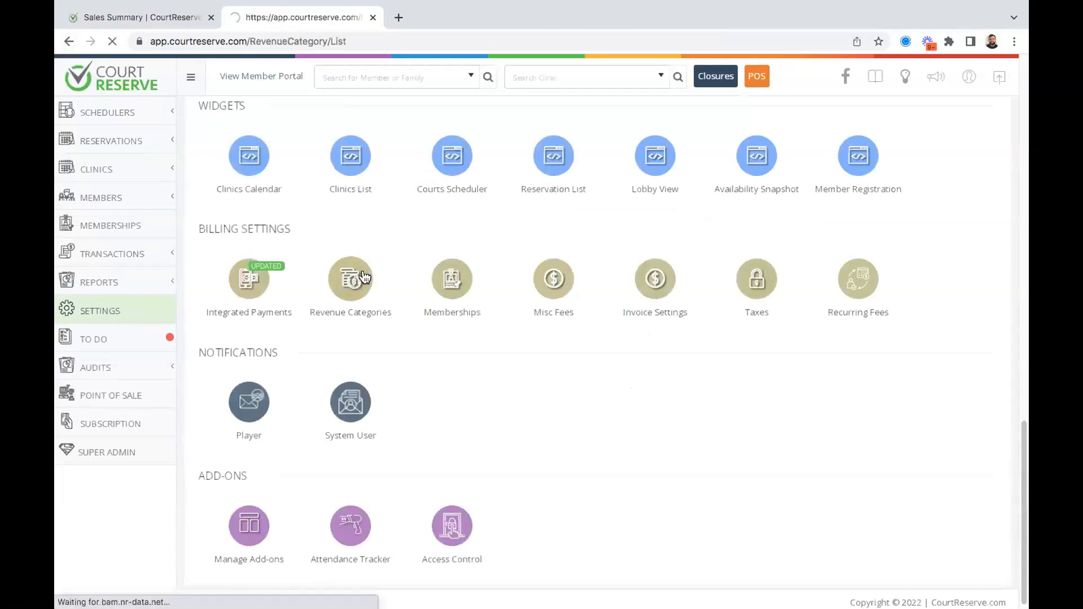
pyautogui.scroll(-3, 451, 339)
pyautogui.scroll(3, 458, 169)
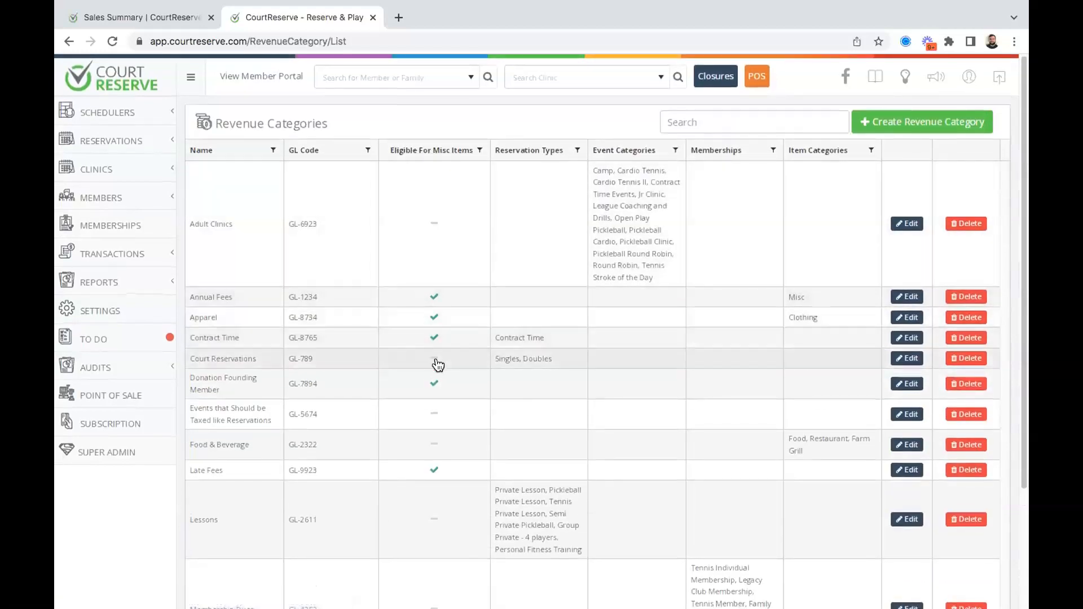
pyautogui.scroll(-1, 438, 363)
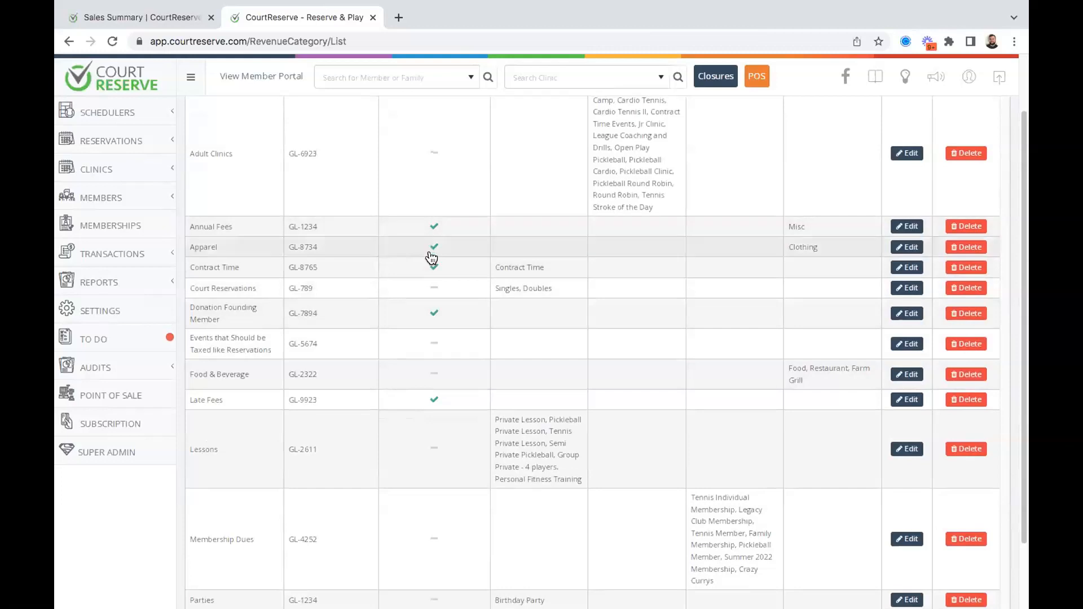
pyautogui.scroll(-1, 438, 328)
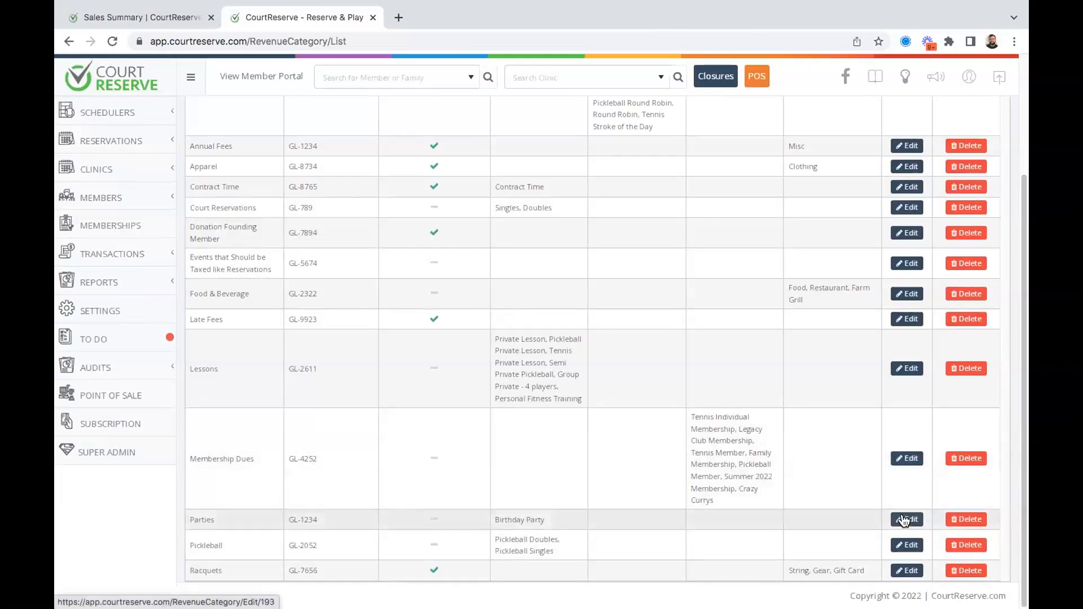
pyautogui.click(905, 519)
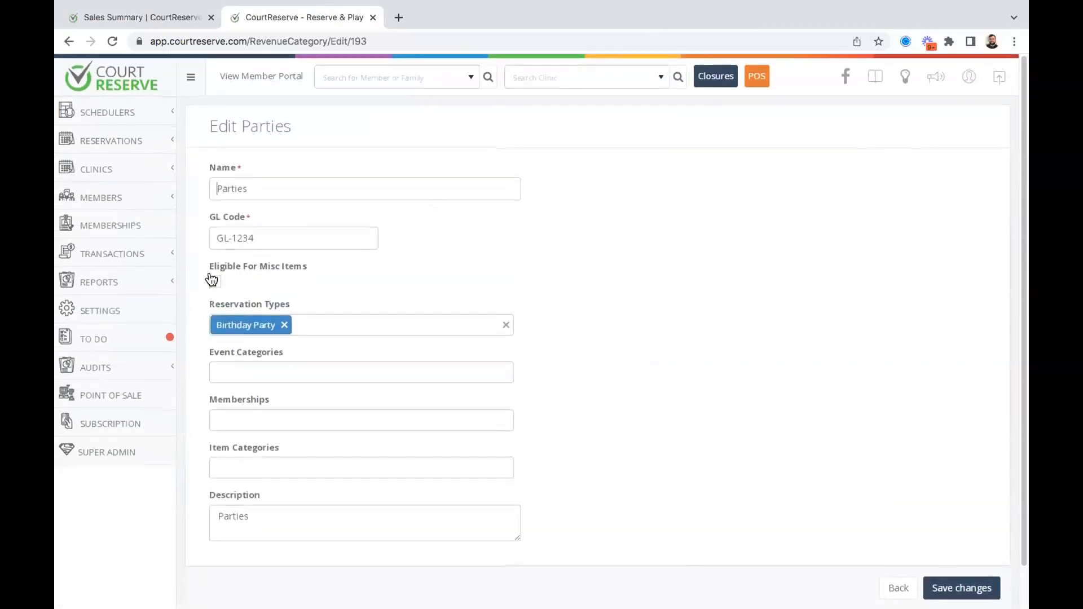
pyautogui.click(215, 281)
pyautogui.click(943, 587)
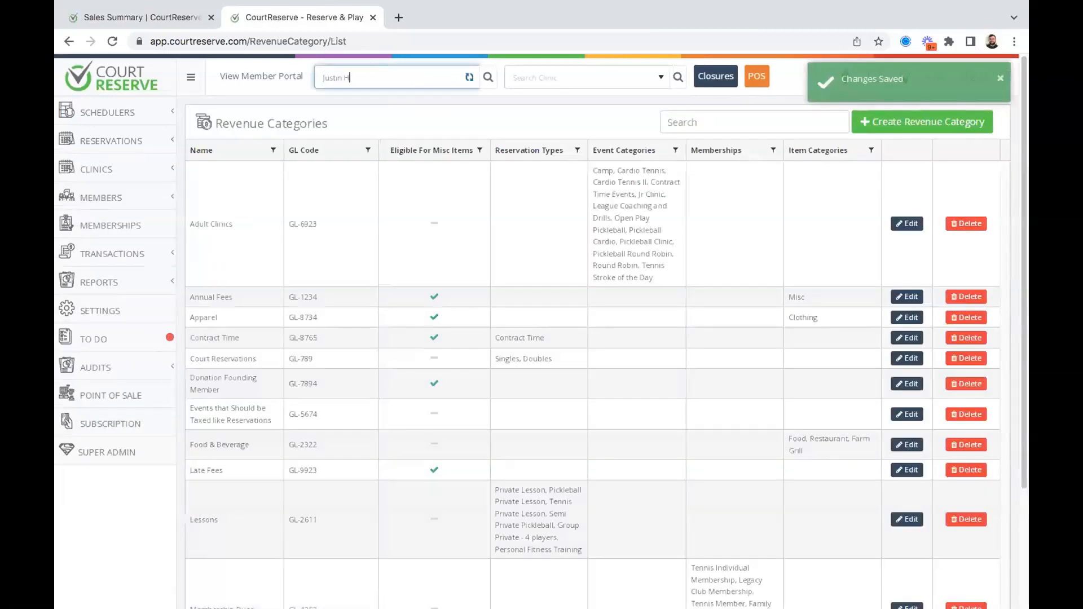
# Start a fee on the member's account with revenue category Parties and amount $250.00.
pyautogui.click(364, 95)
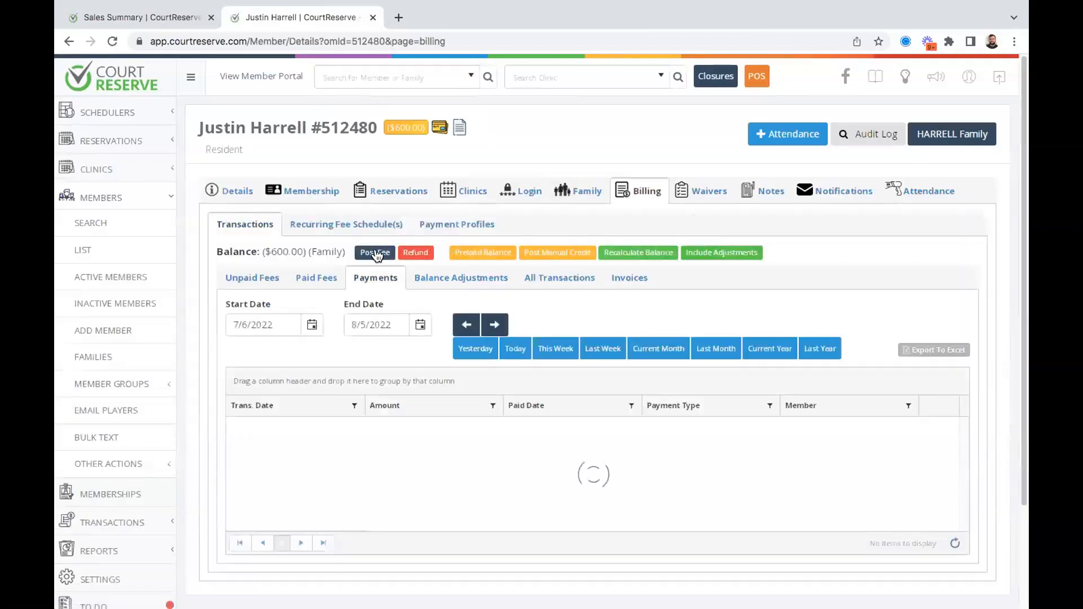
pyautogui.click(375, 252)
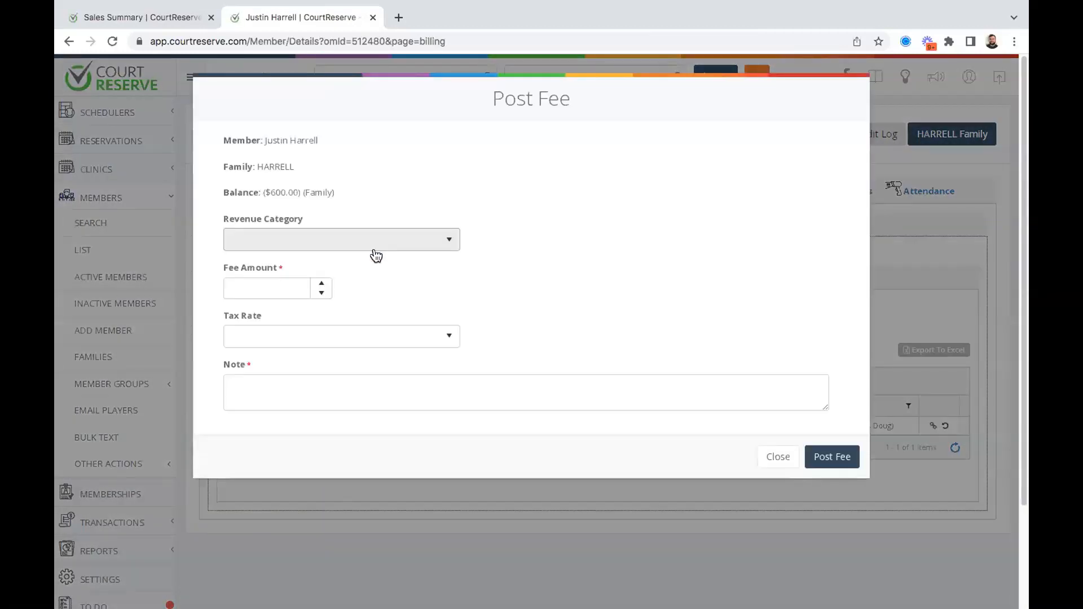
pyautogui.click(333, 242)
pyautogui.scroll(-2, 315, 295)
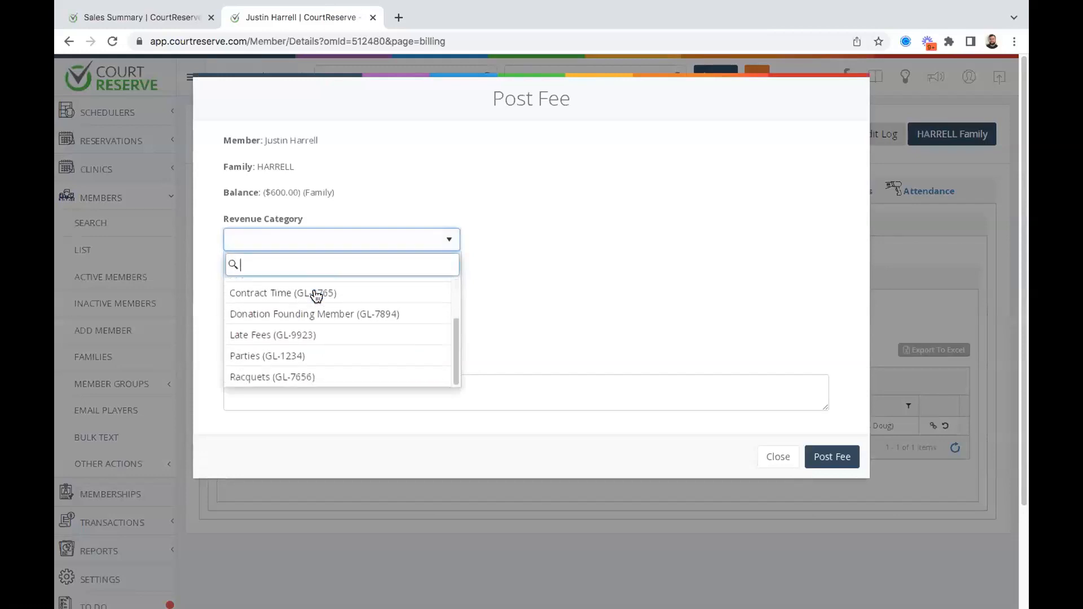
pyautogui.click(328, 355)
pyautogui.click(258, 285)
pyautogui.write('250')
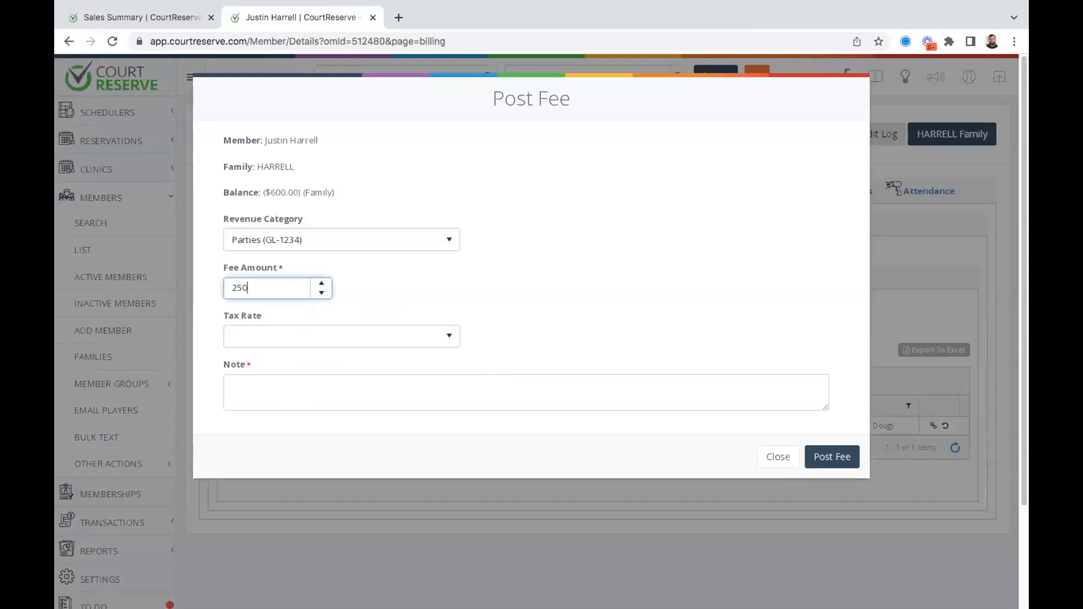
pyautogui.click(413, 290)
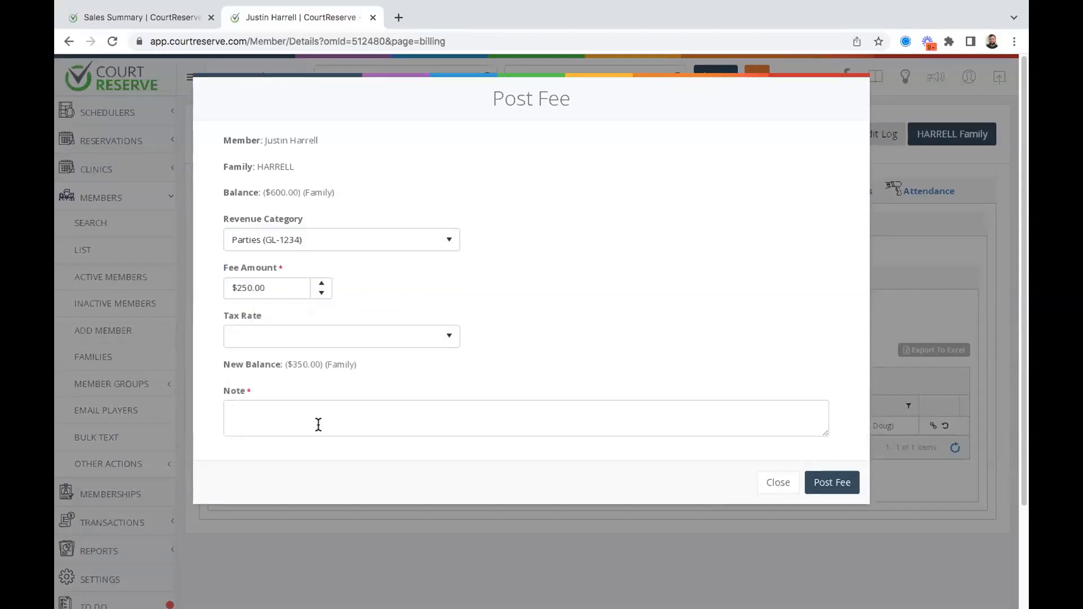
# Add the note 'Par', apply Service tax, and post the $256.25 fee to the family account.
pyautogui.write('Party')
pyautogui.click(426, 334)
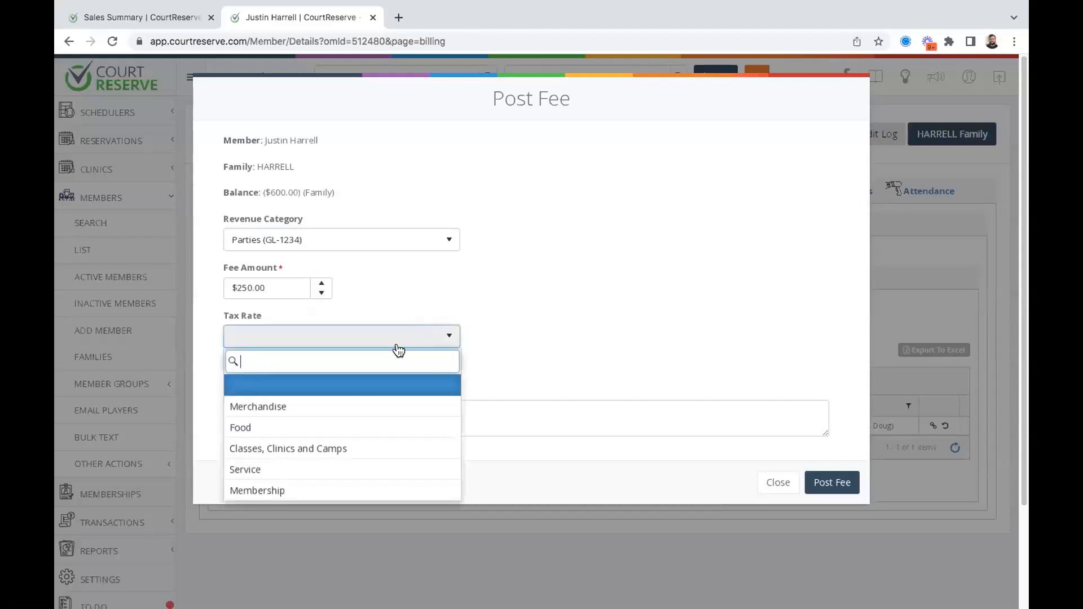
pyautogui.click(288, 470)
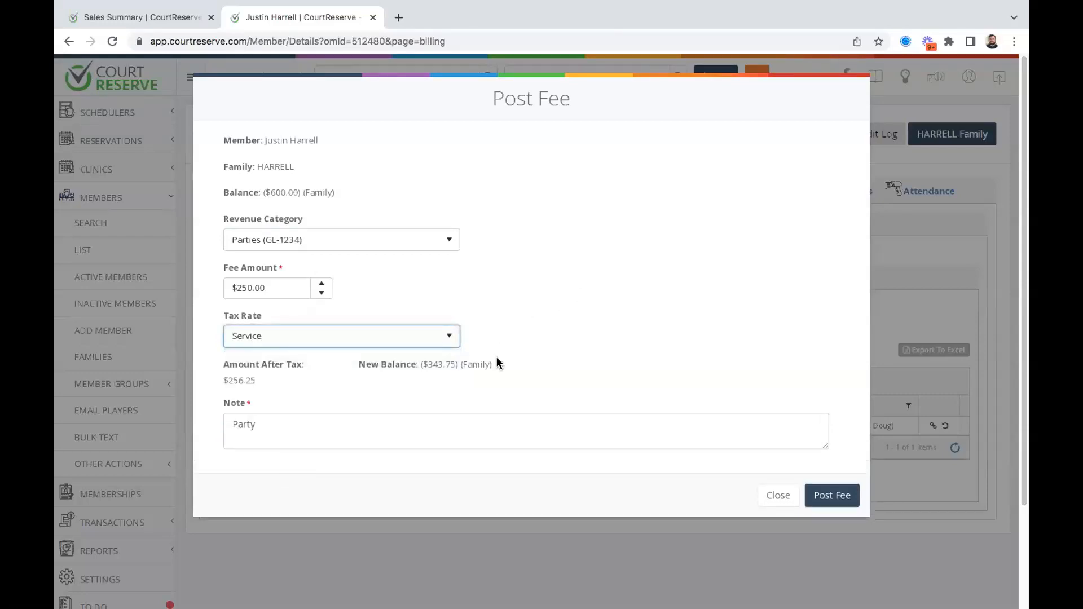
pyautogui.click(845, 494)
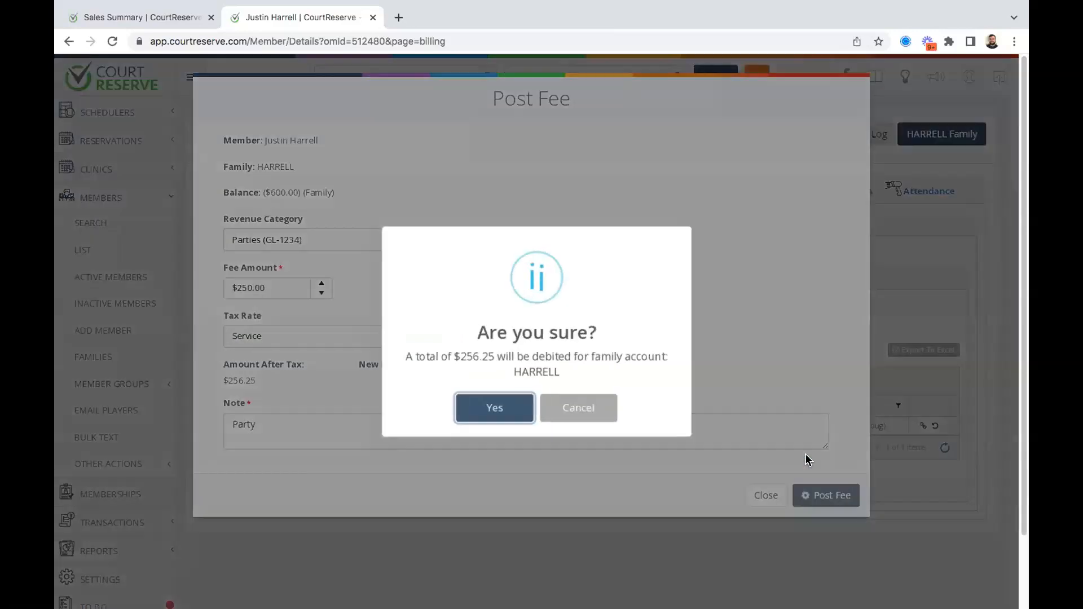
pyautogui.click(501, 415)
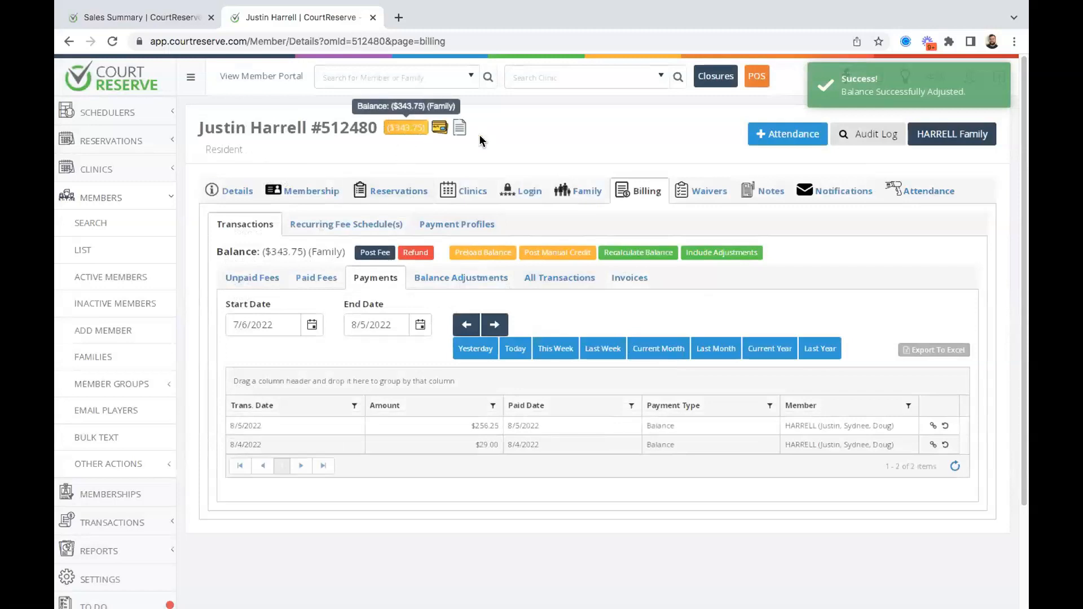
pyautogui.scroll(-2, 512, 144)
pyautogui.scroll(2, 479, 251)
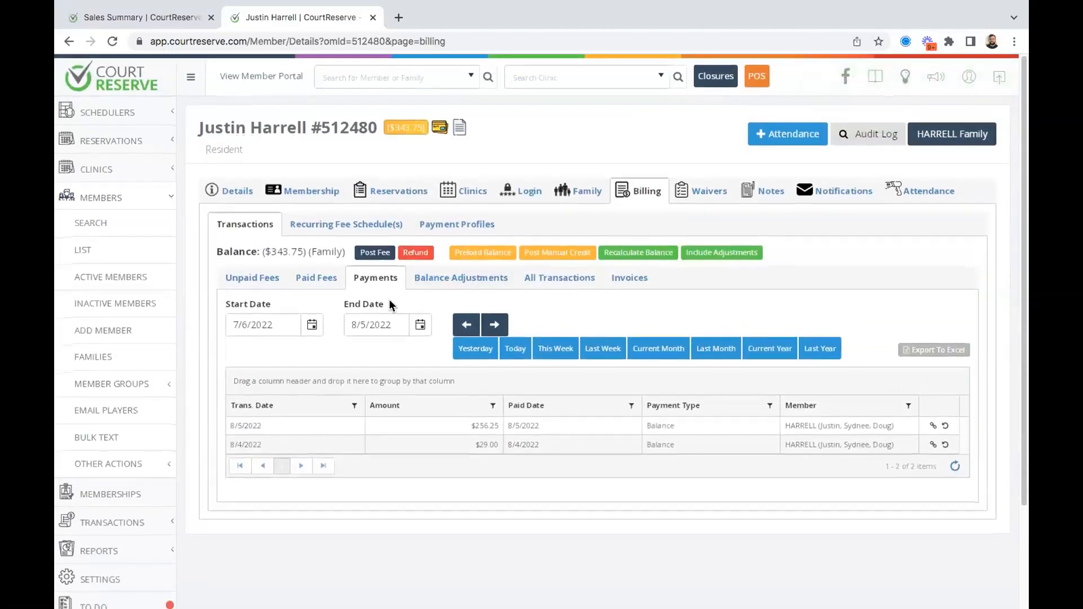
pyautogui.click(254, 282)
# Review the member's Paid Fees, showing the $256.25 Party misc fee dated 8/5/2022.
pyautogui.click(319, 279)
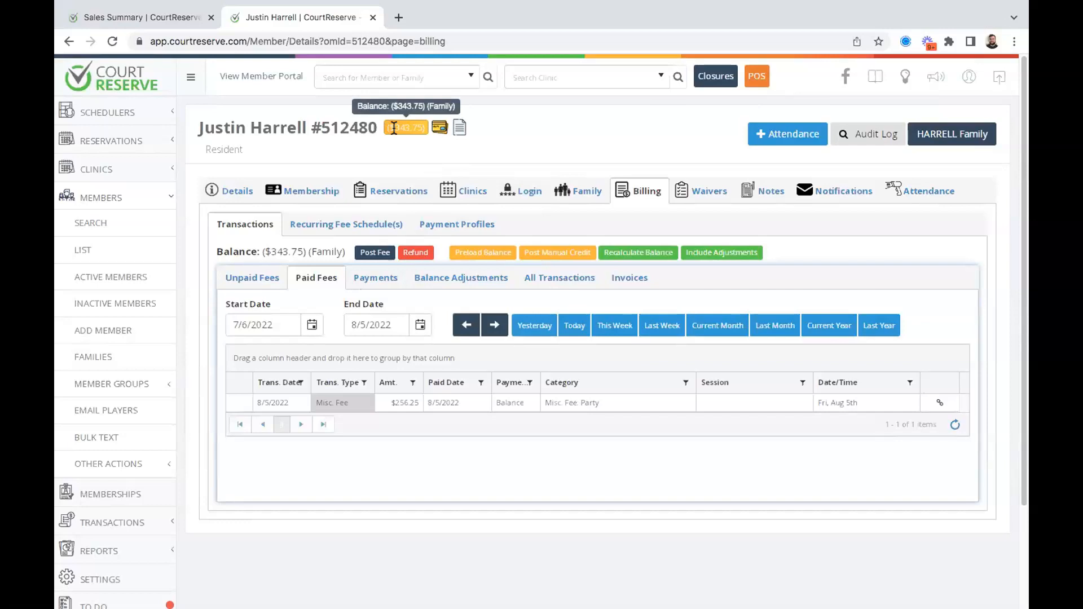
pyautogui.scroll(-2, 142, 364)
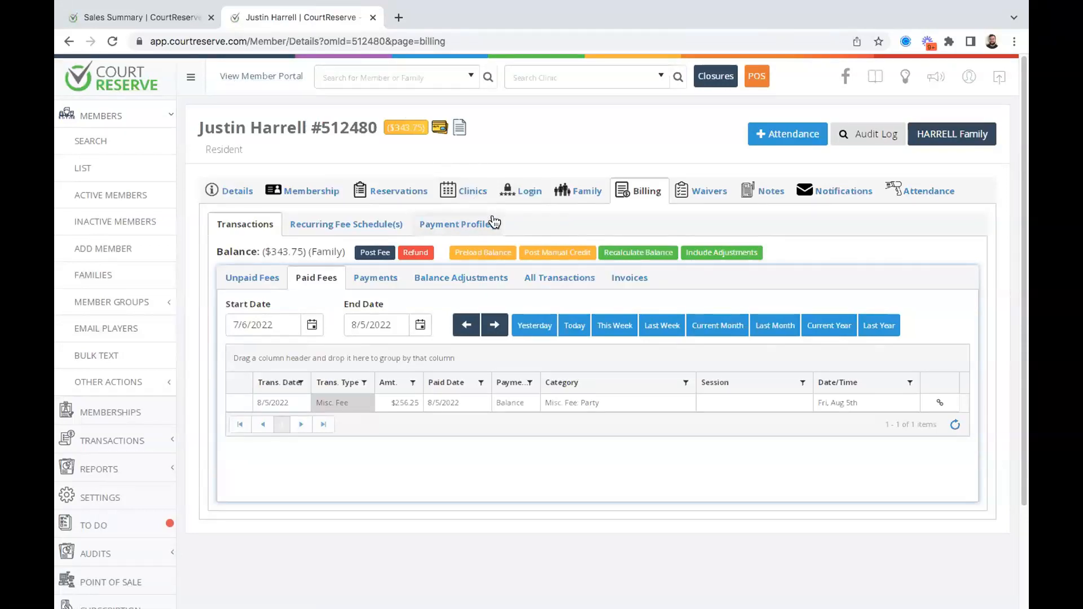
pyautogui.moveTo(405, 121)
pyautogui.scroll(-1, 84, 254)
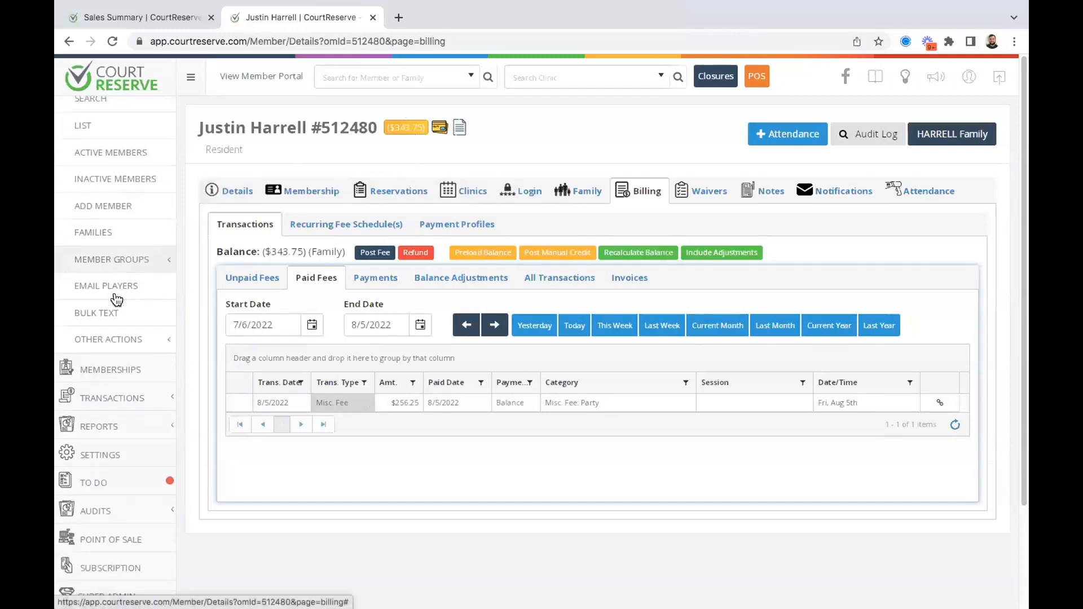
# Open the EOD Report from Transactions and clear the System Users filter to include all users.
pyautogui.click(84, 396)
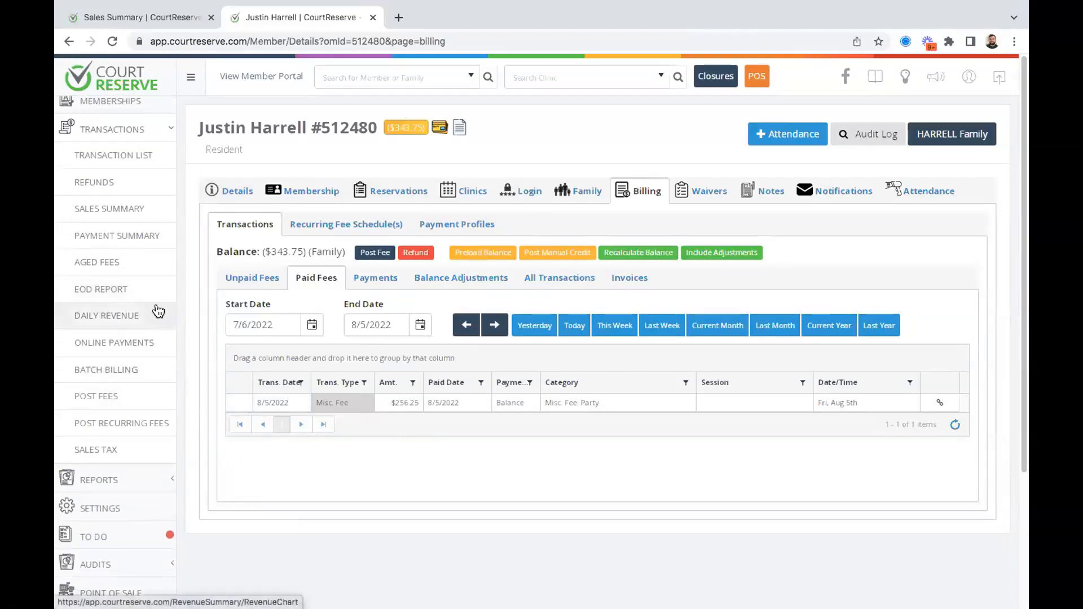
pyautogui.click(139, 294)
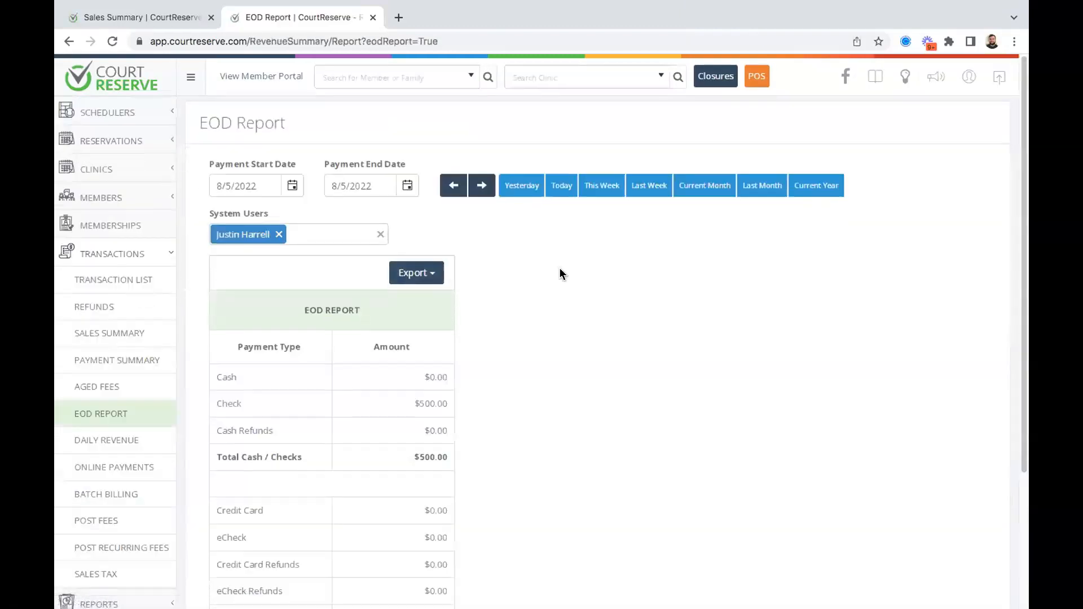
pyautogui.scroll(-1, 279, 176)
pyautogui.click(279, 165)
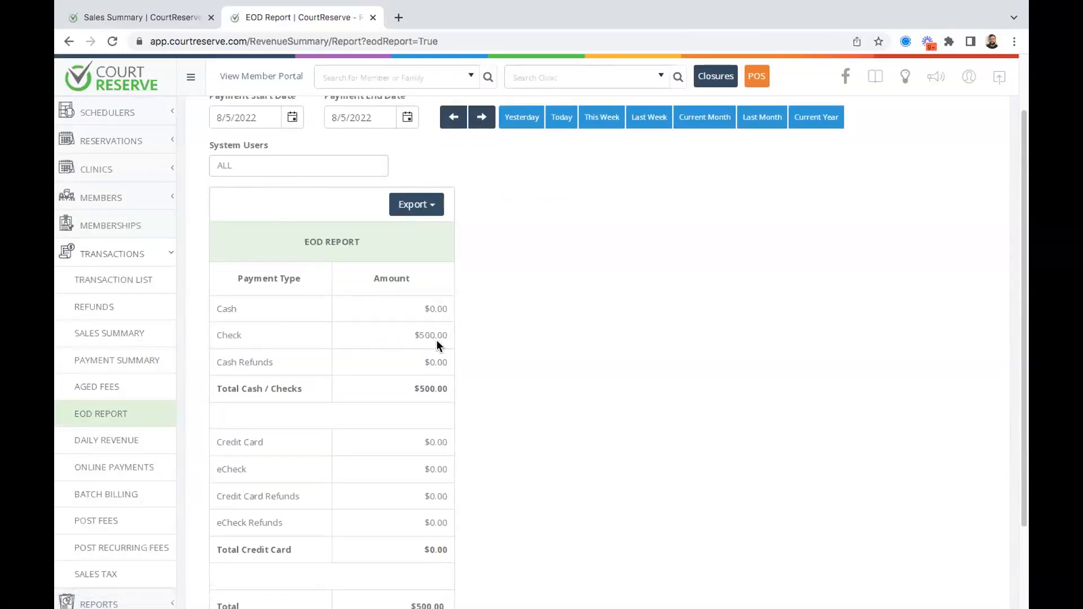
# Show today's Payment Summary and highlight the $256.25 Balance amount.
pyautogui.click(133, 361)
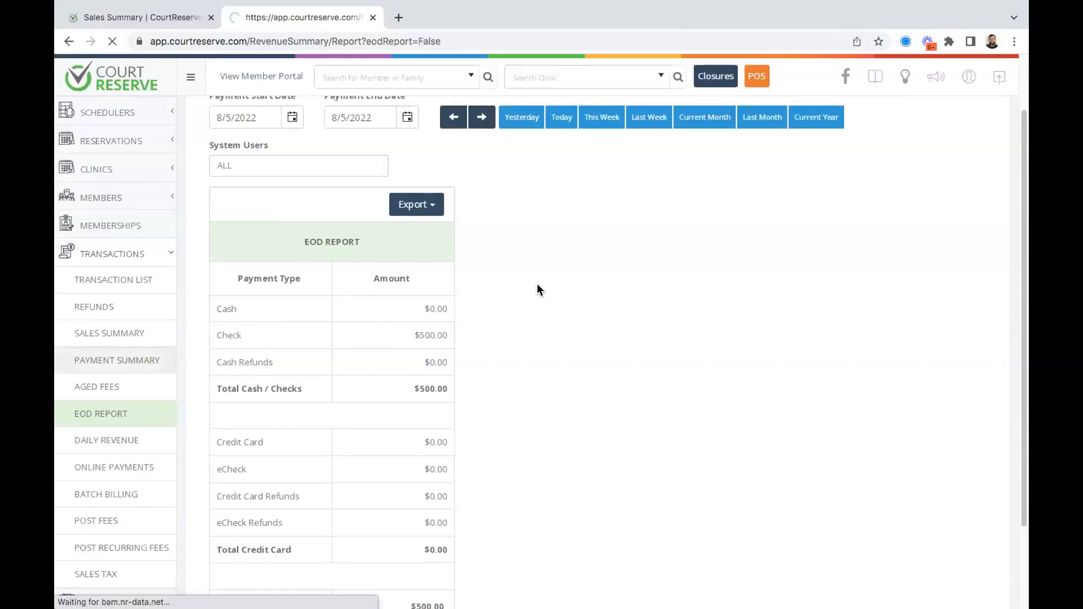
pyautogui.click(562, 195)
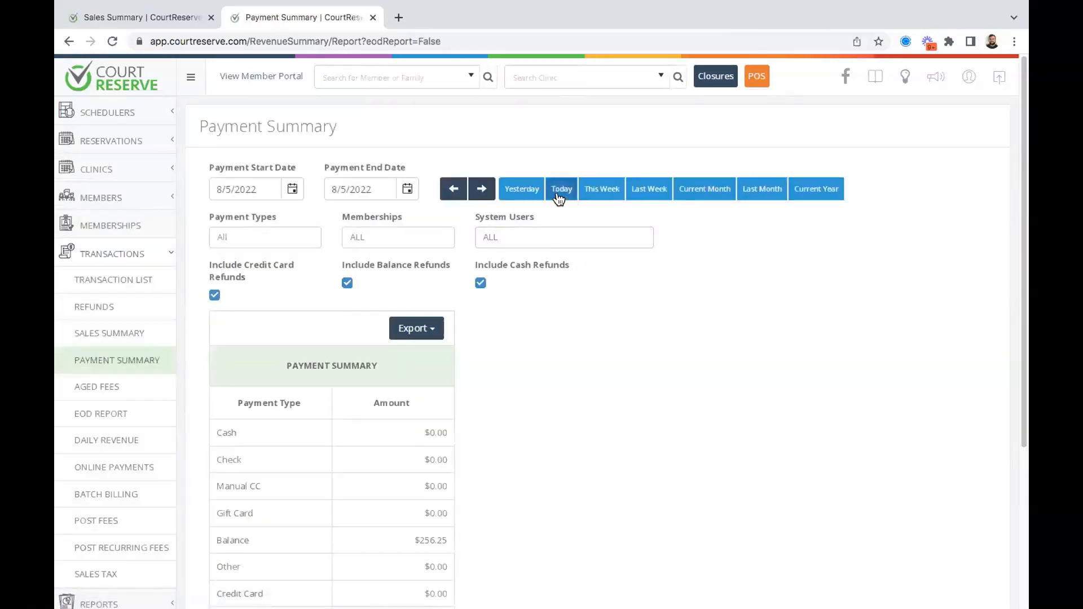
pyautogui.scroll(-4, 515, 350)
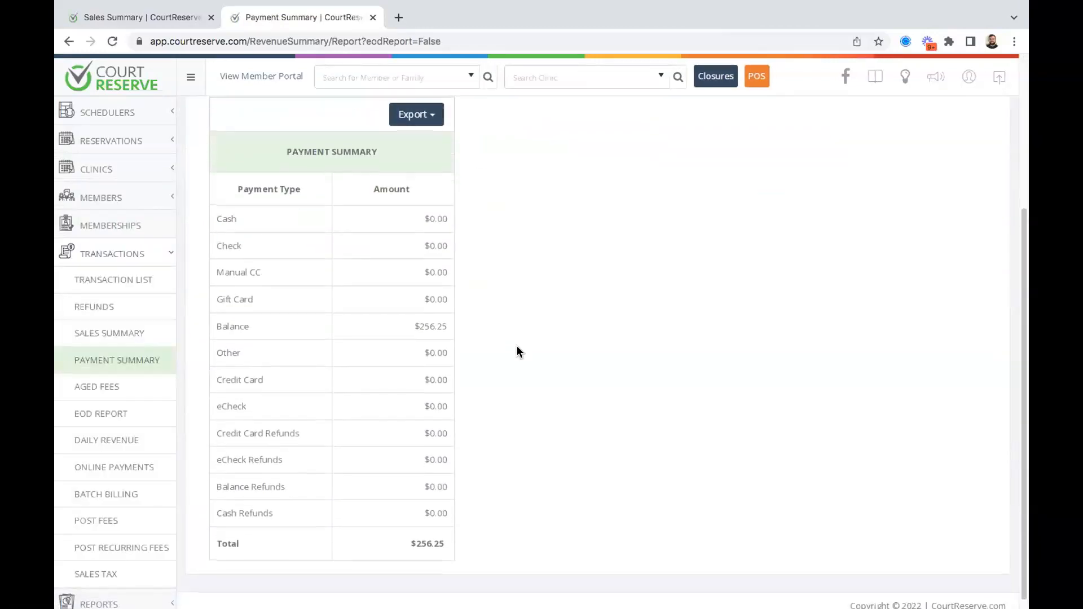
pyautogui.moveTo(444, 325); pyautogui.dragTo(415, 326)
pyautogui.click(617, 305)
pyautogui.scroll(1, 483, 236)
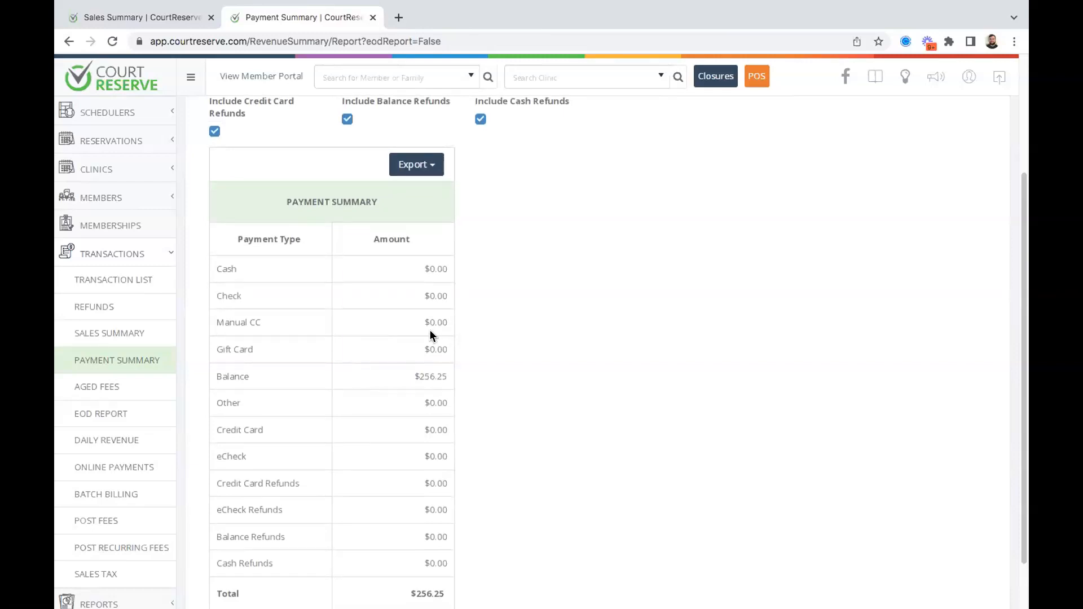
pyautogui.moveTo(448, 377); pyautogui.dragTo(419, 377)
pyautogui.click(528, 343)
# Reopen the 8/5/2022 EOD Report and review its totals: $500.00 in checks, everything else $0.00.
pyautogui.click(133, 408)
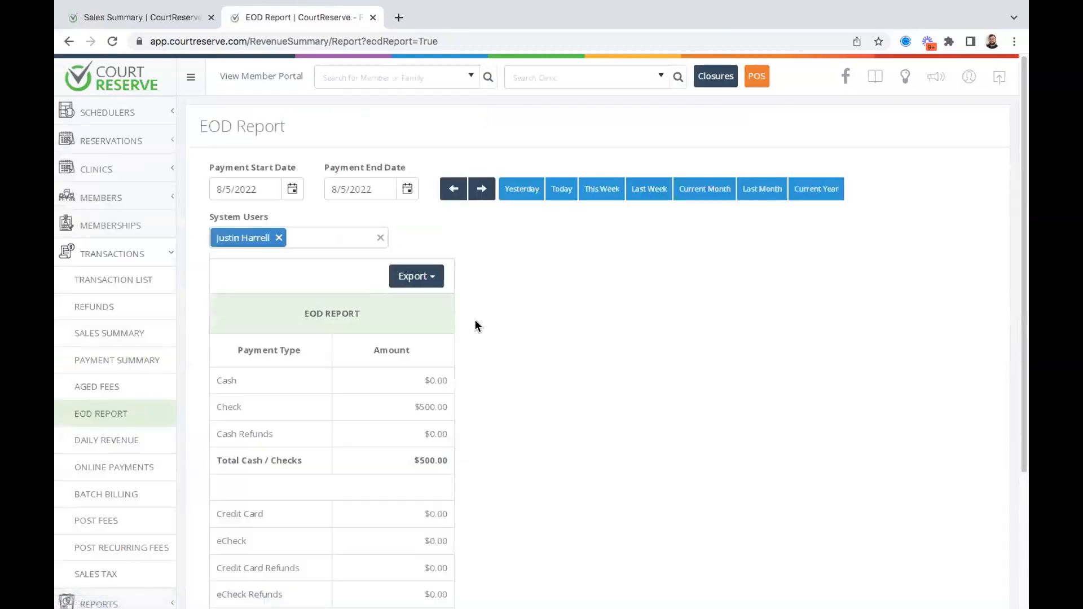
pyautogui.scroll(-2, 475, 326)
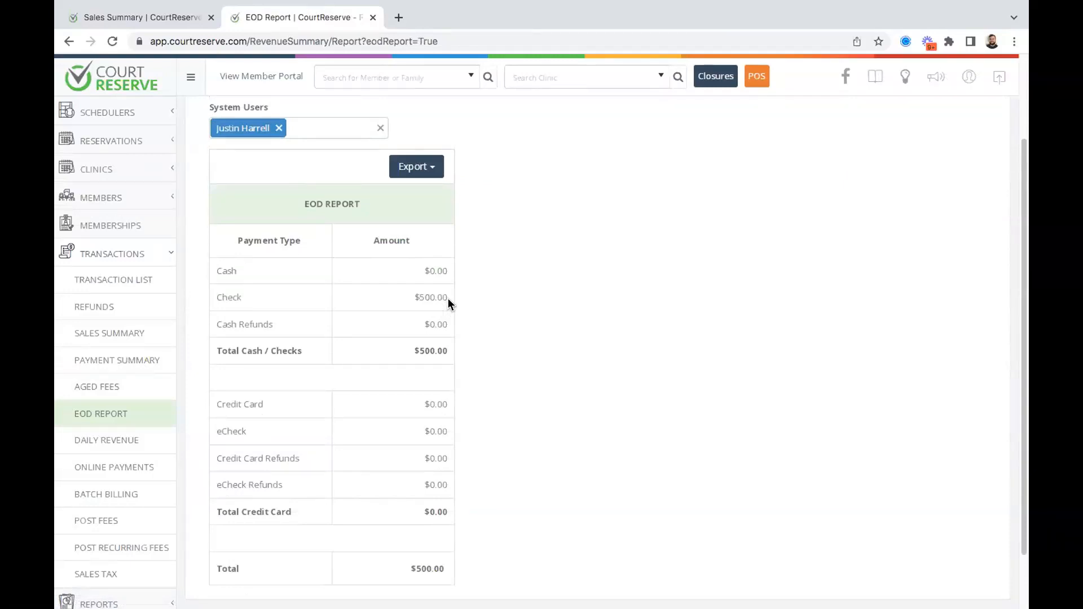
pyautogui.scroll(2, 448, 298)
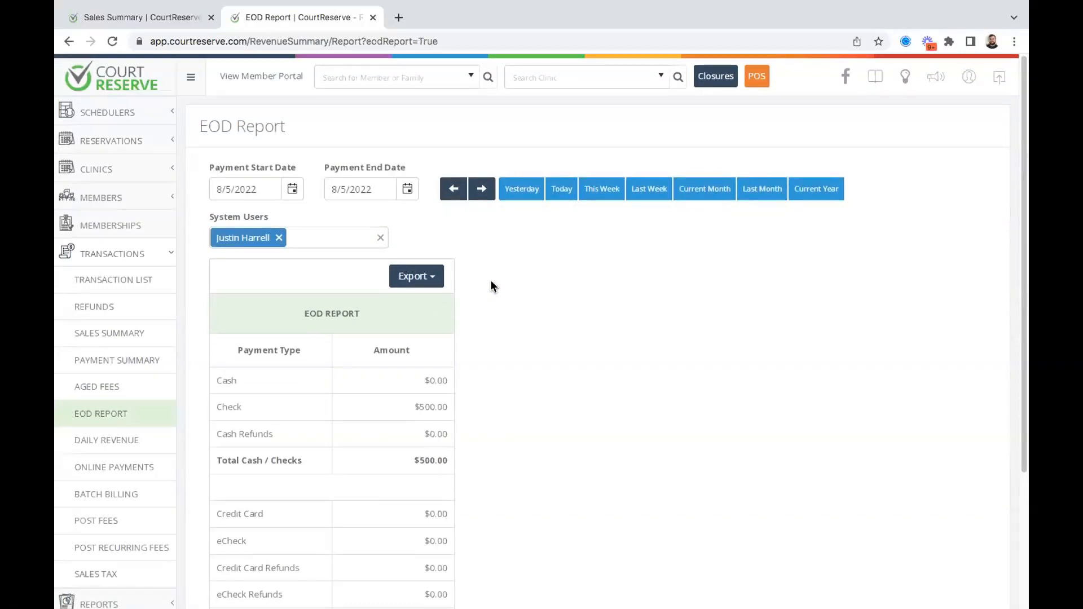
pyautogui.moveTo(491, 4)
pyautogui.moveTo(401, 4)
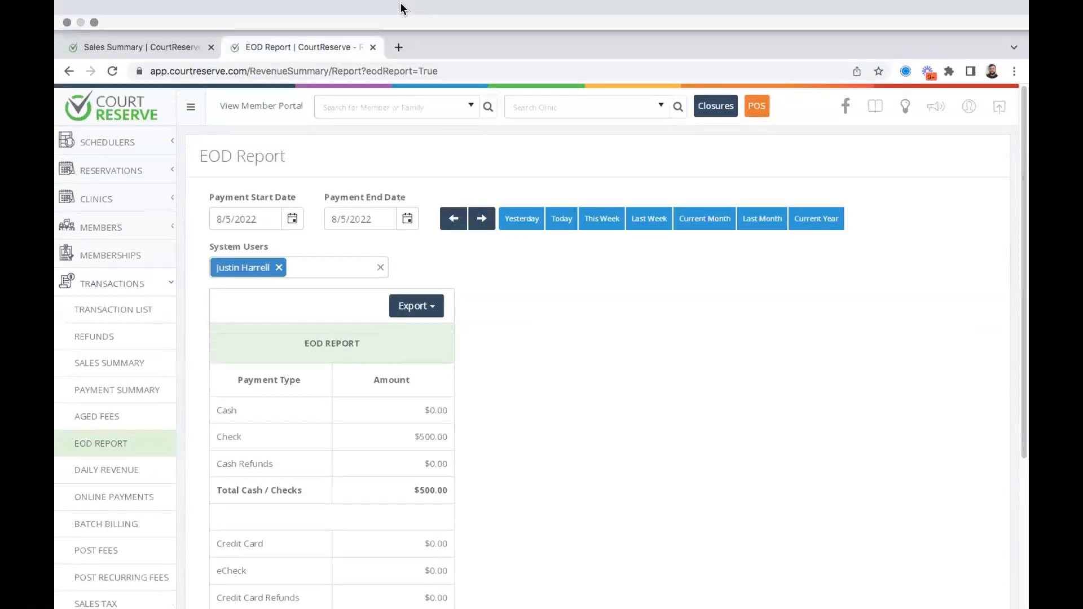